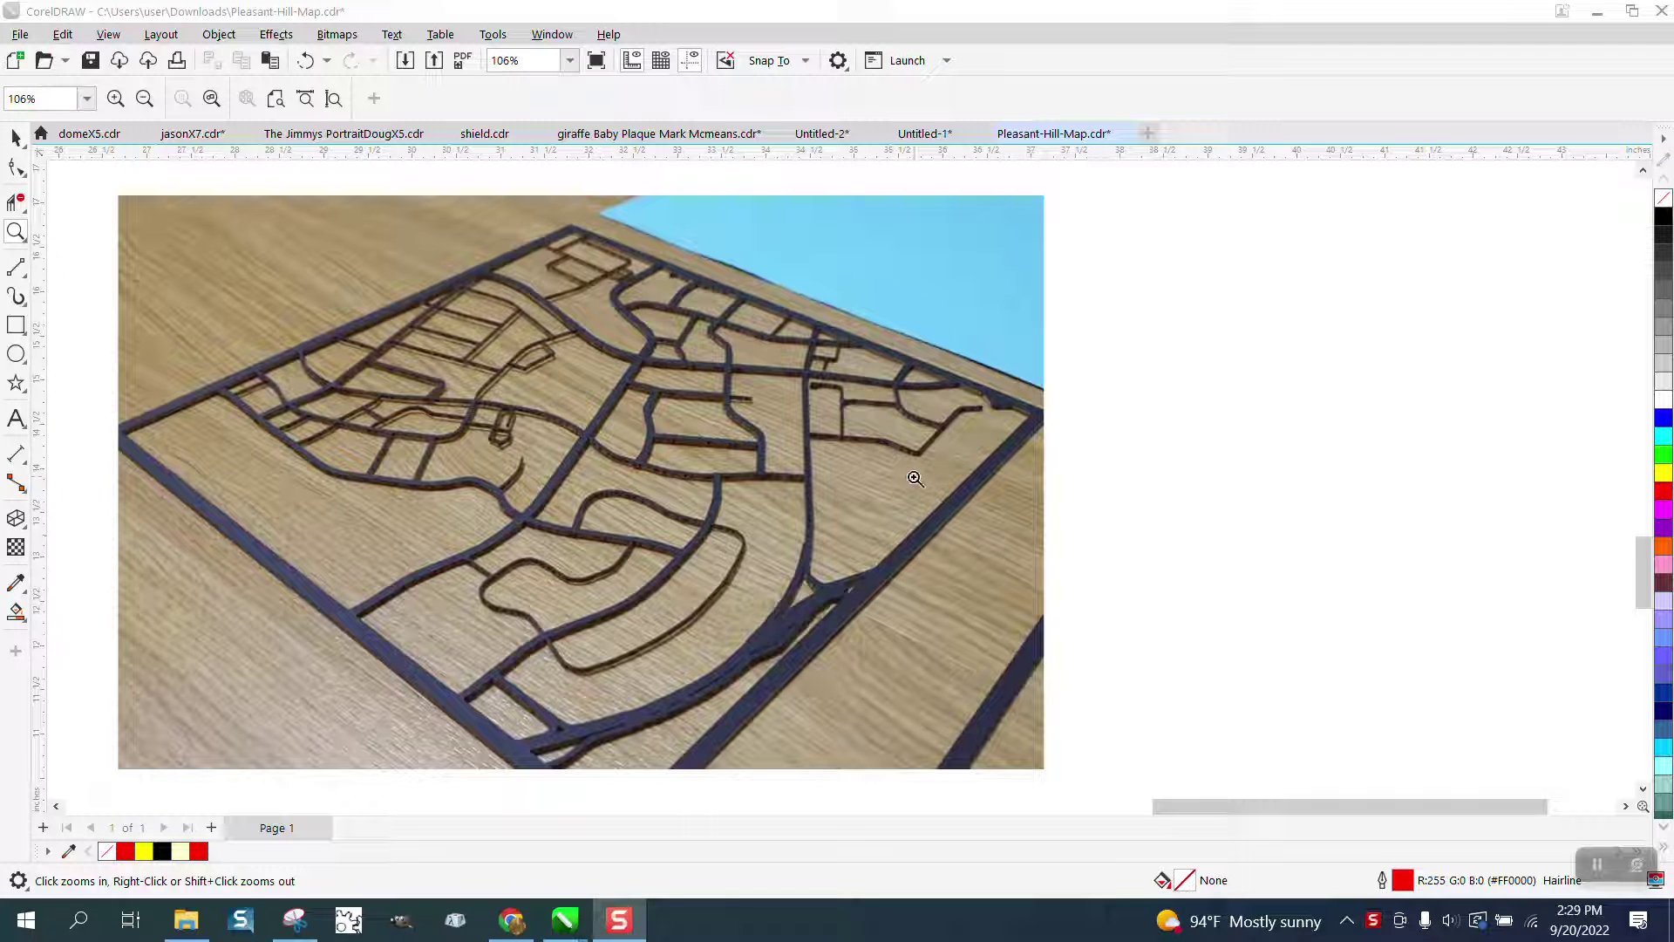
- Zoom in on the yellow box and its map, then set the nudge distance to 3 inches
click(938, 597)
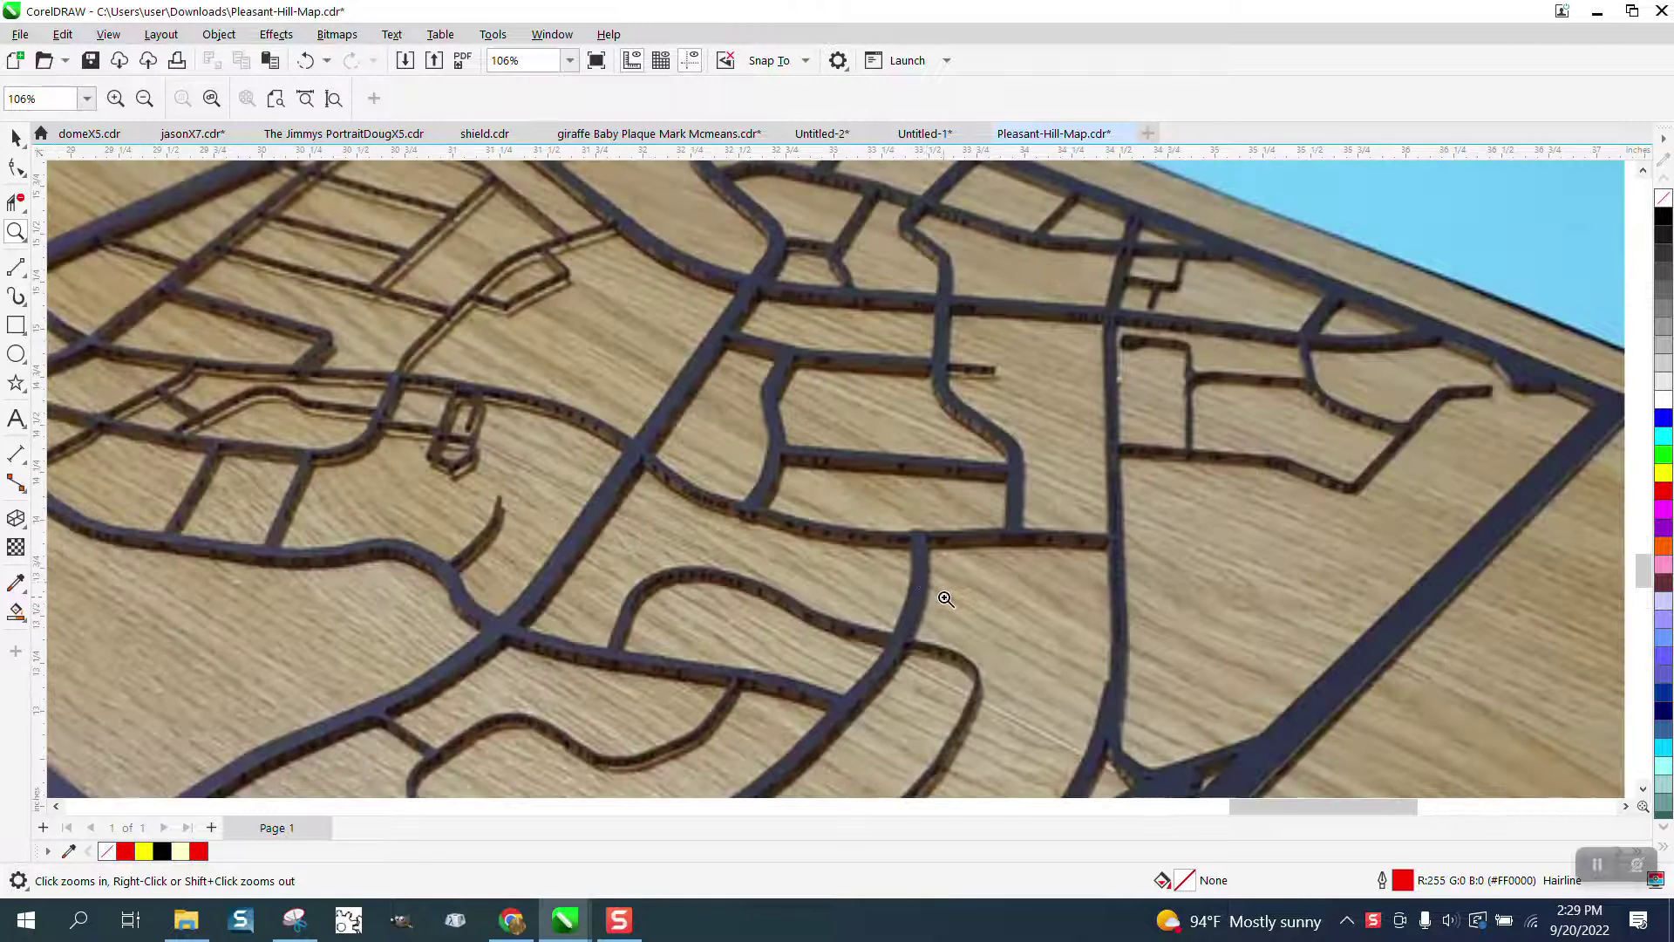
right_click(863, 538)
scroll(863, 538, down, 4)
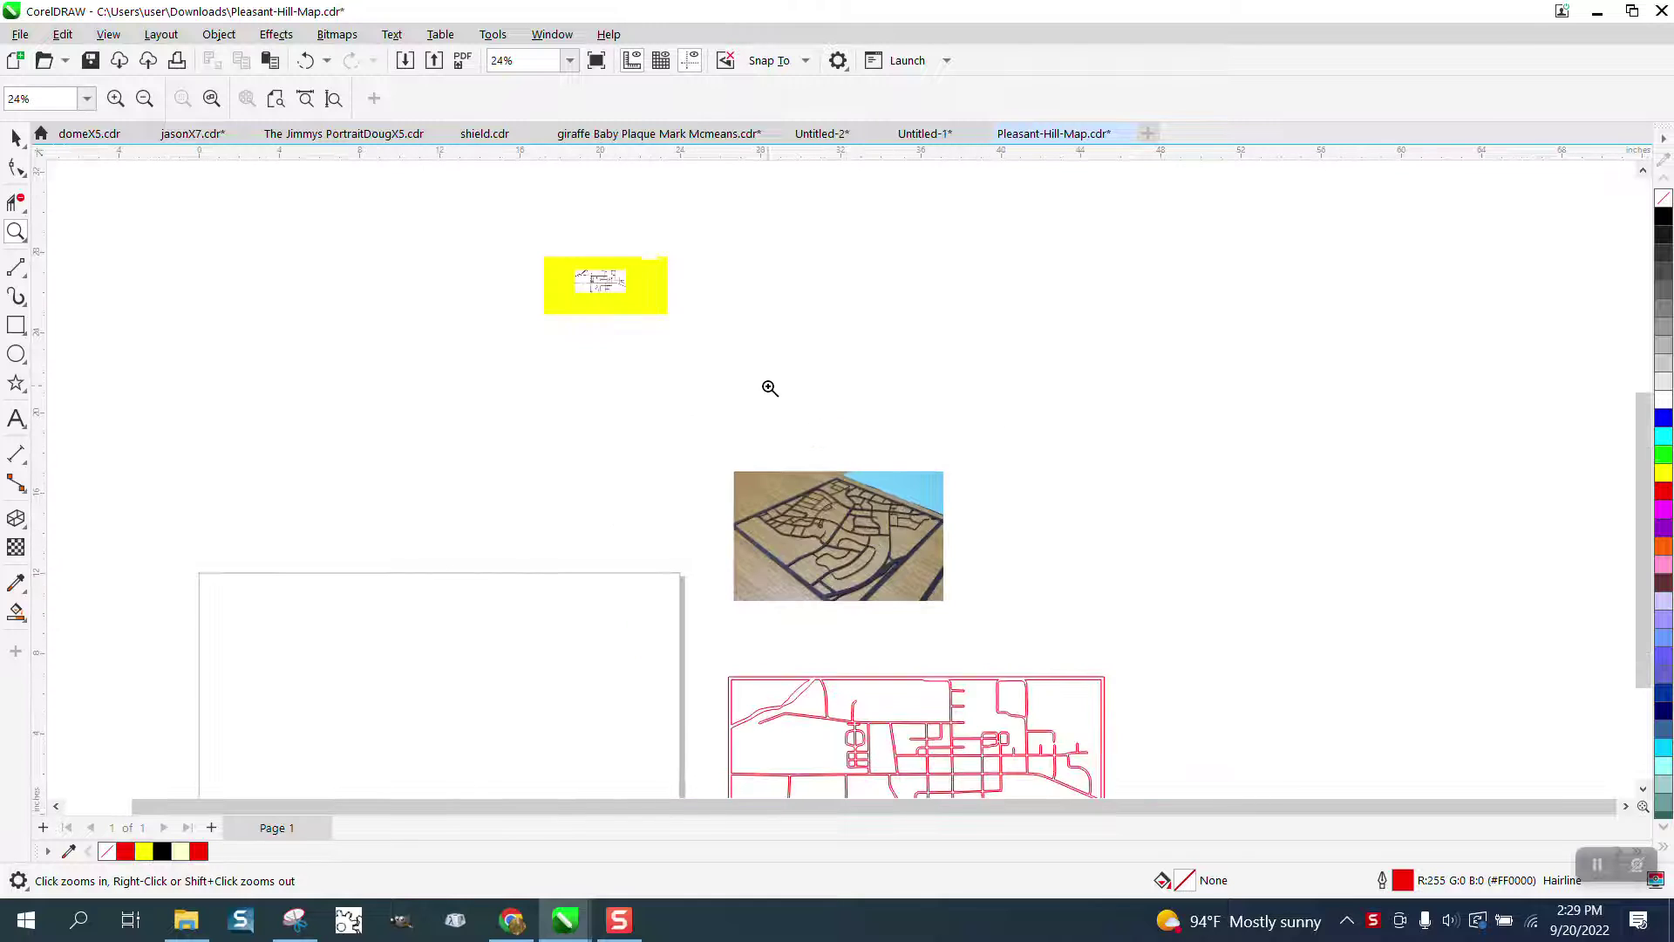
drag(546, 250, 1009, 566)
scroll(955, 495, down, 5)
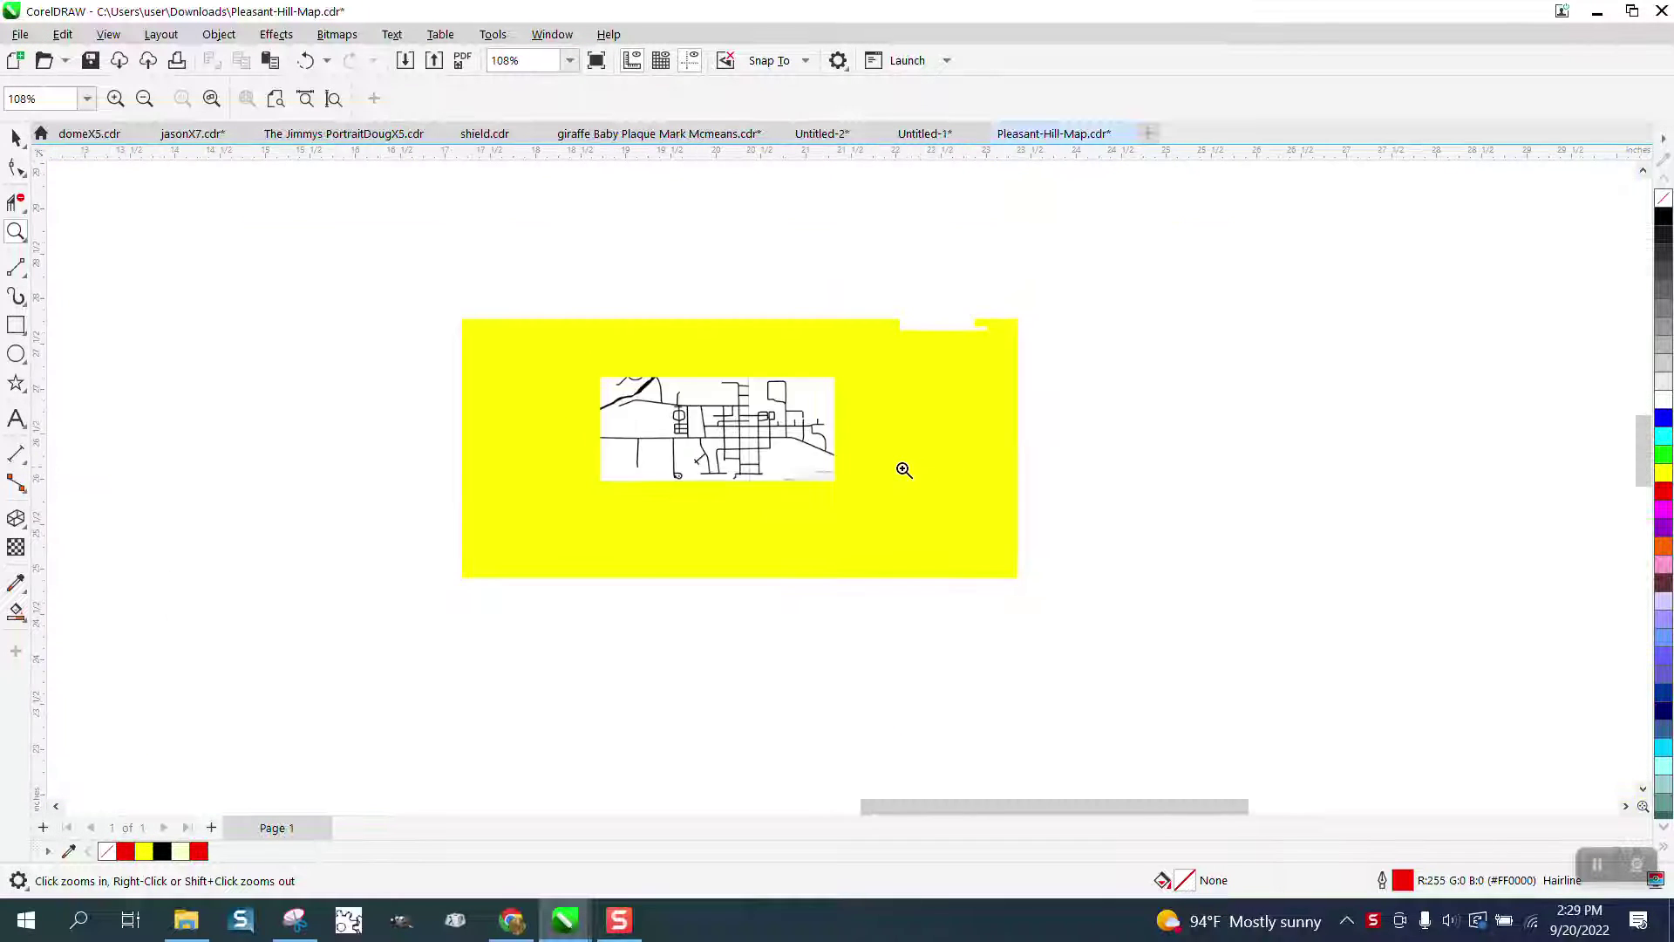
scroll(956, 496, down, 3)
scroll(1079, 636, down, 1)
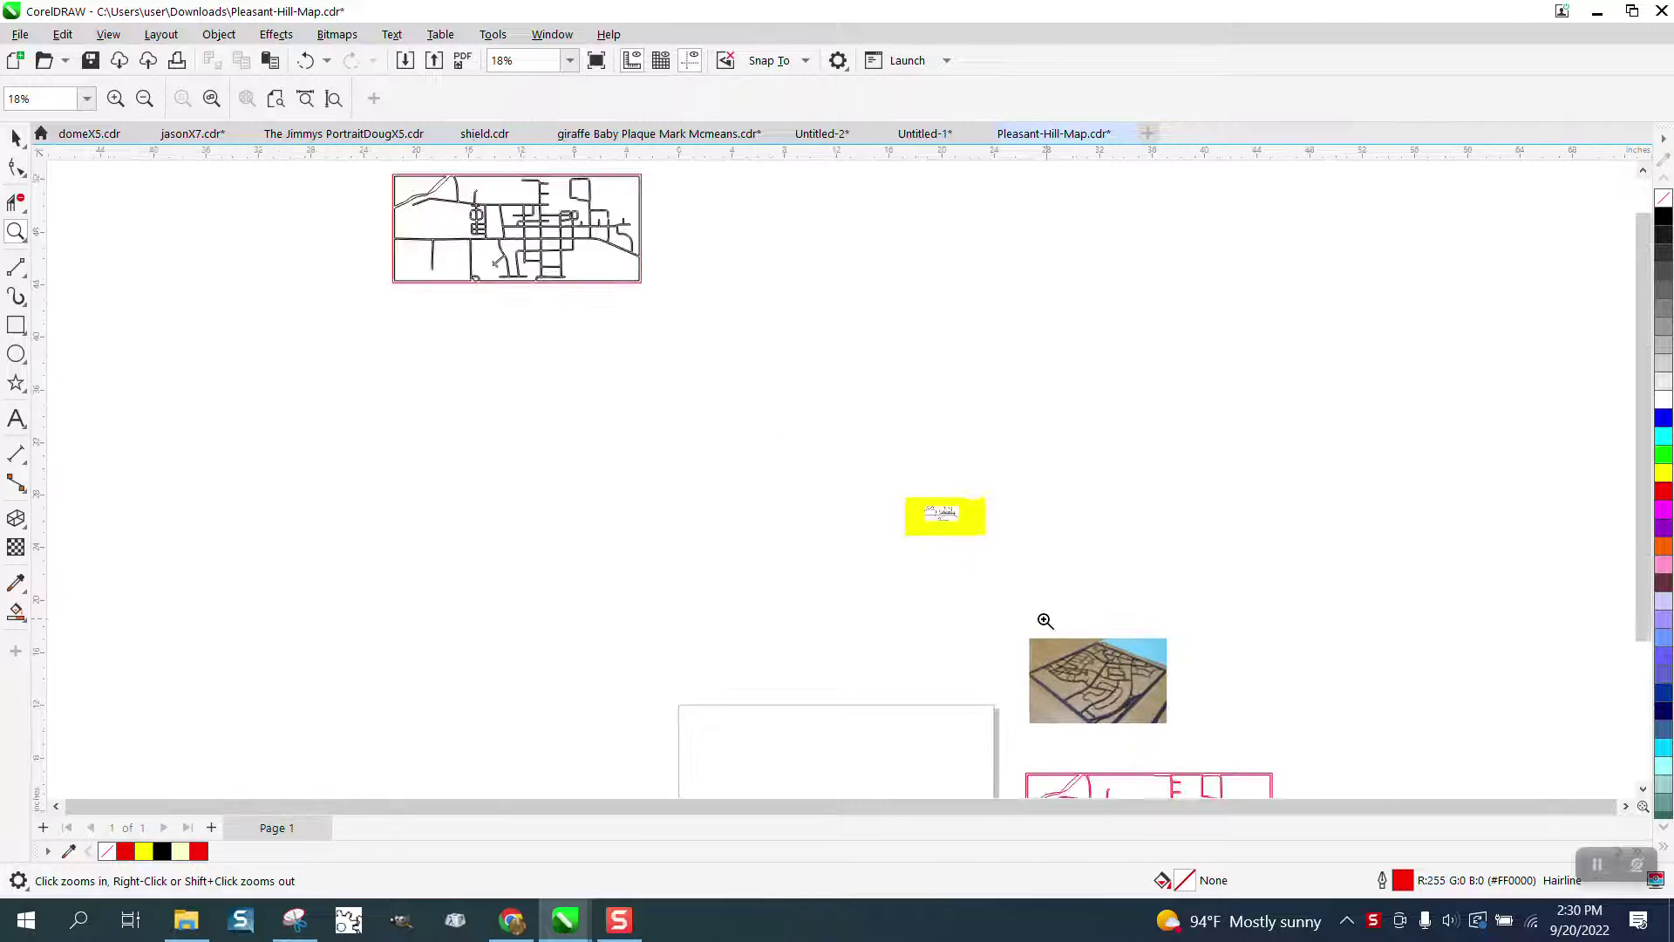
scroll(1048, 598, down, 1)
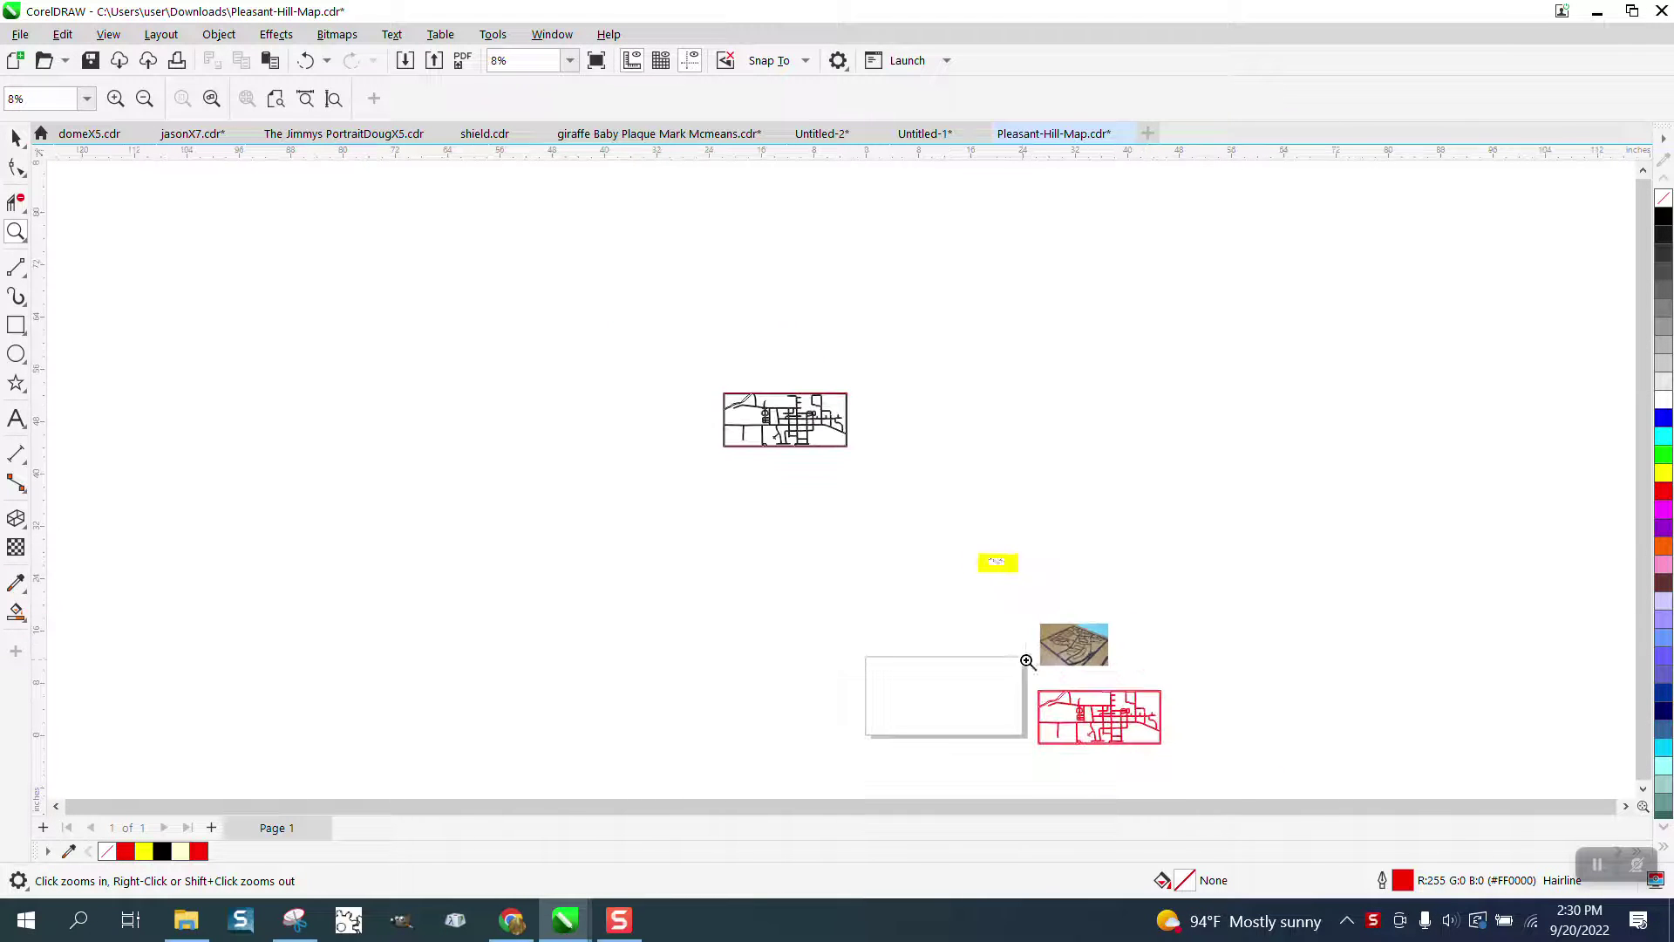
scroll(1208, 767, up, 4)
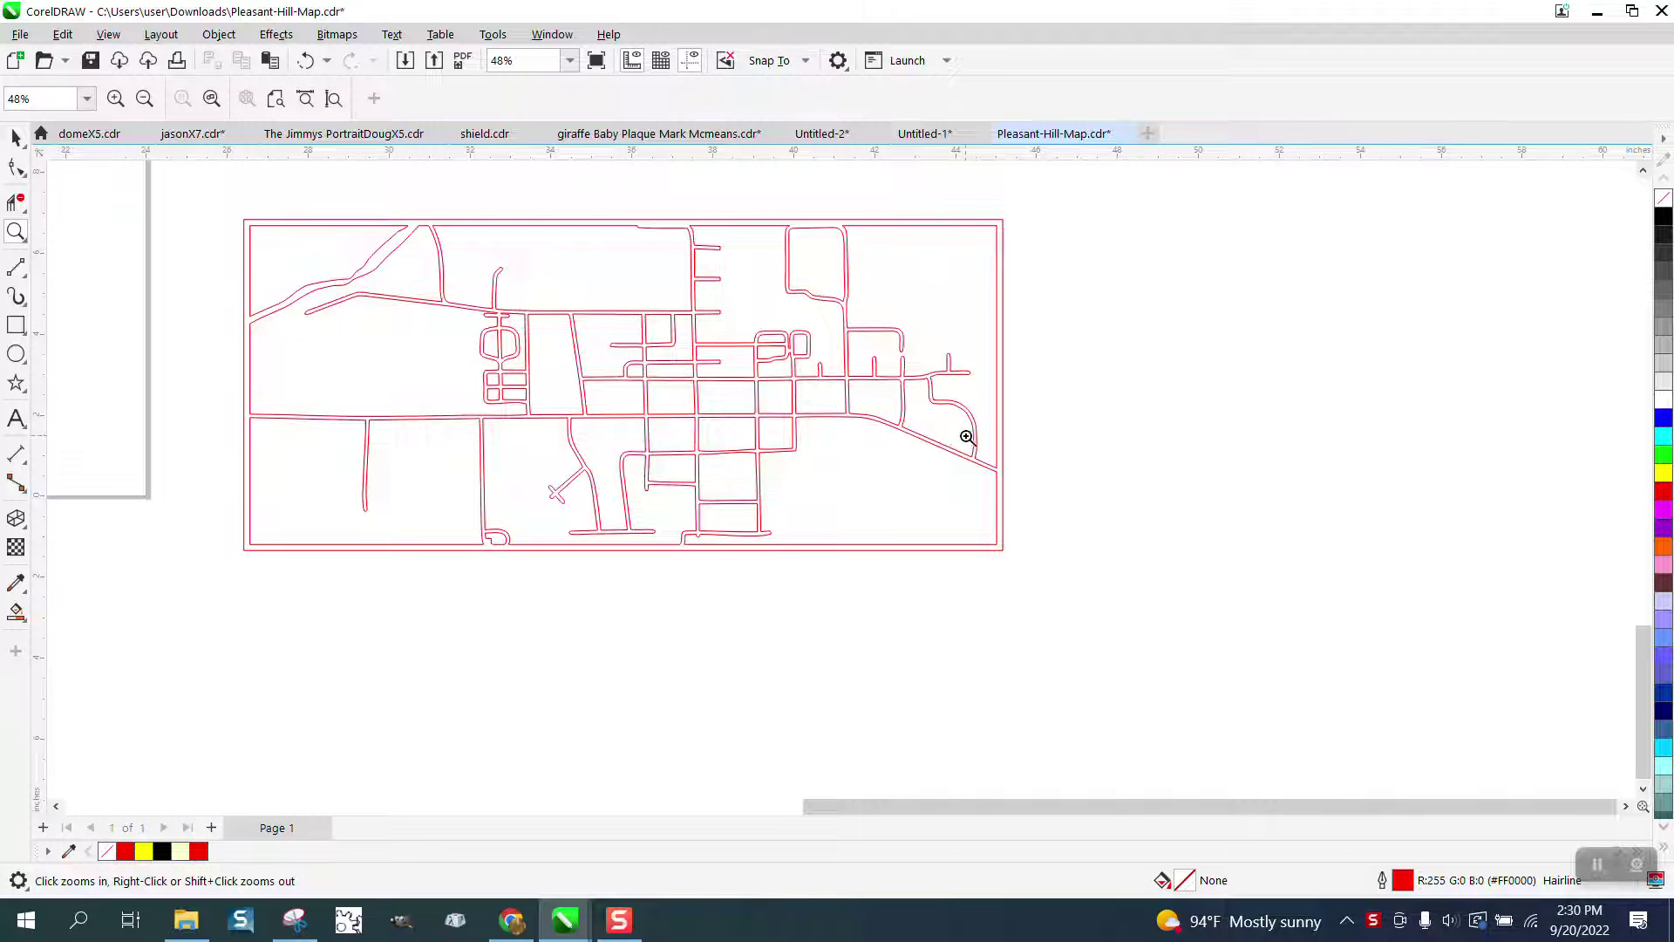
scroll(967, 436, down, 3)
scroll(805, 436, down, 1)
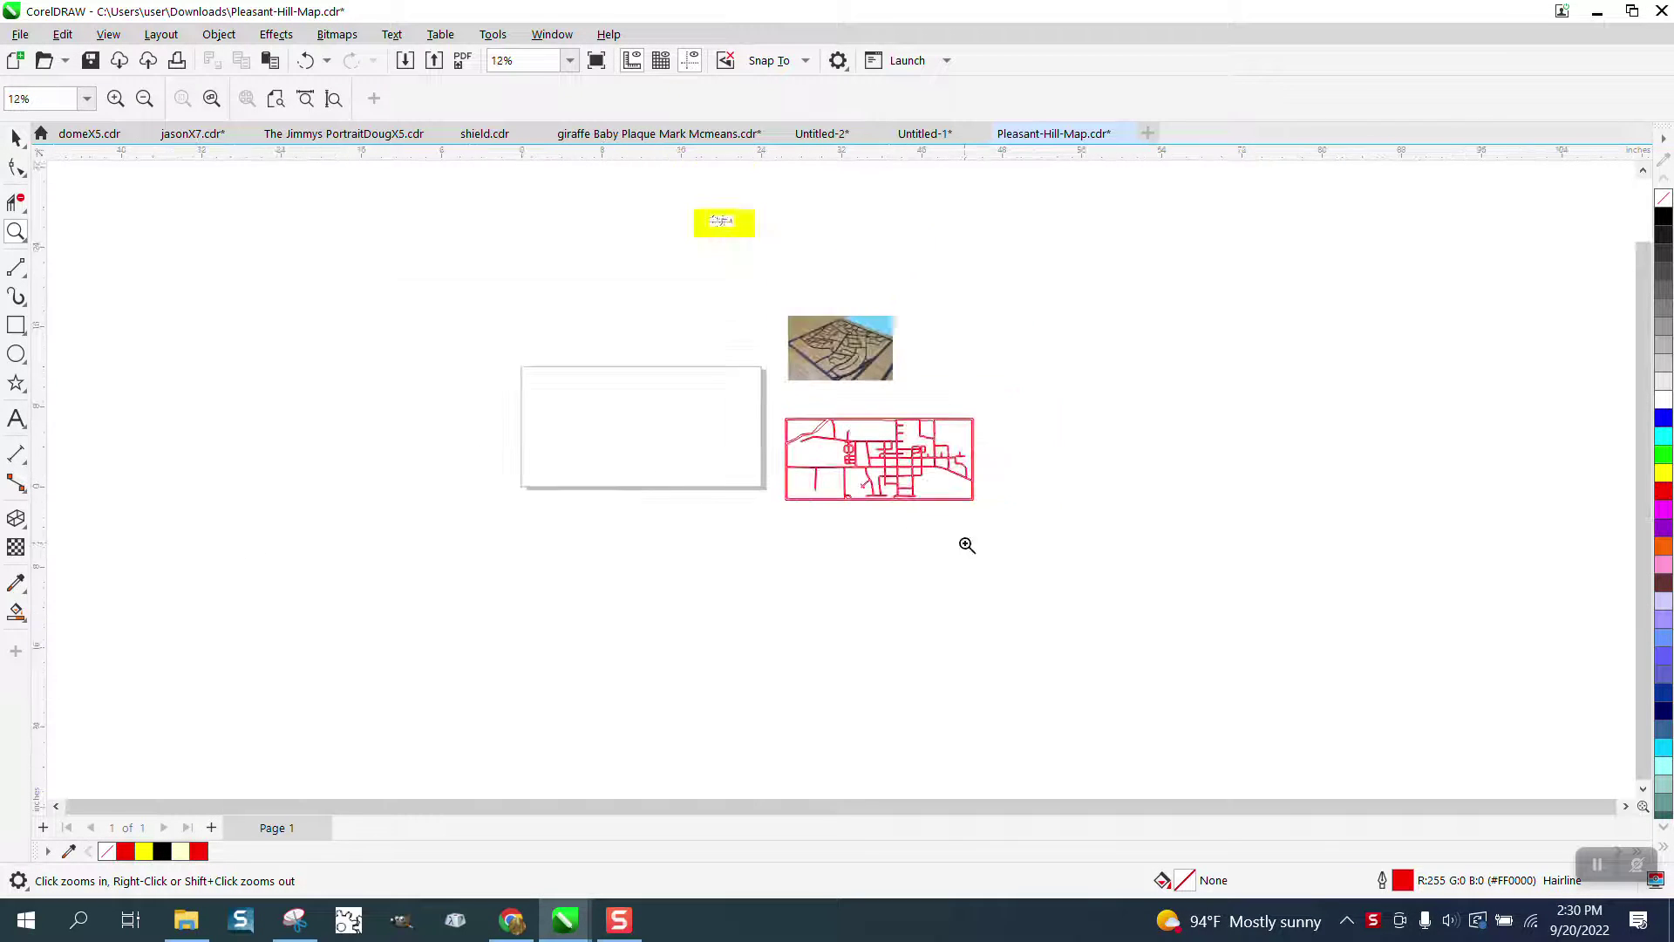
drag(684, 201, 802, 279)
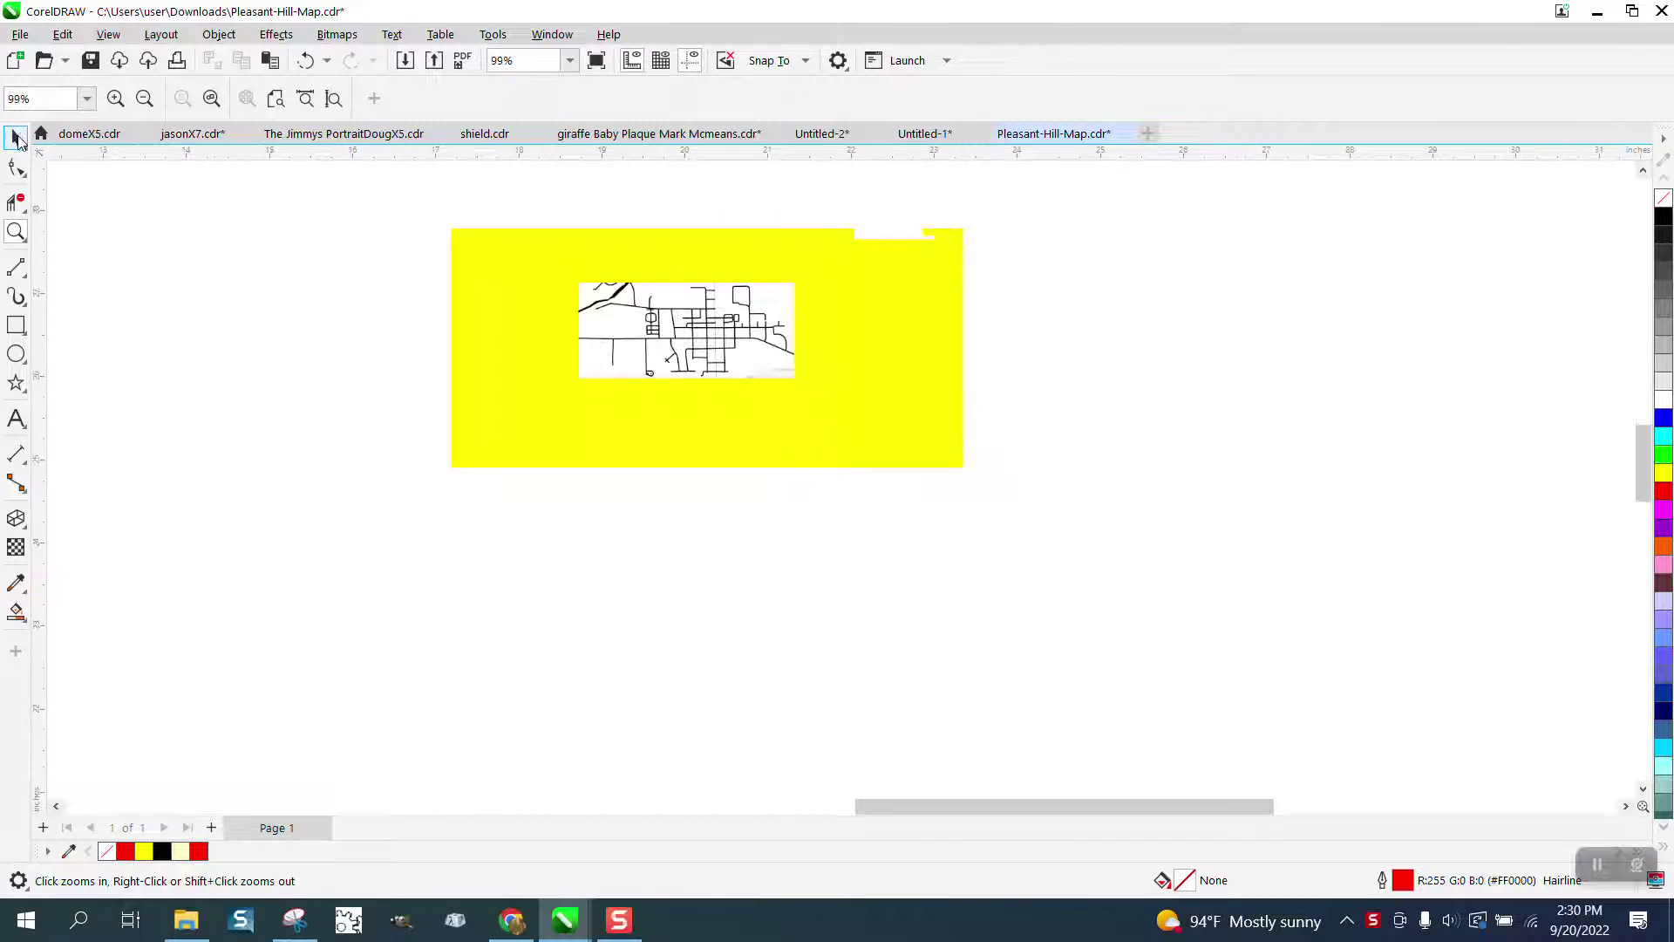
click(16, 137)
click(661, 303)
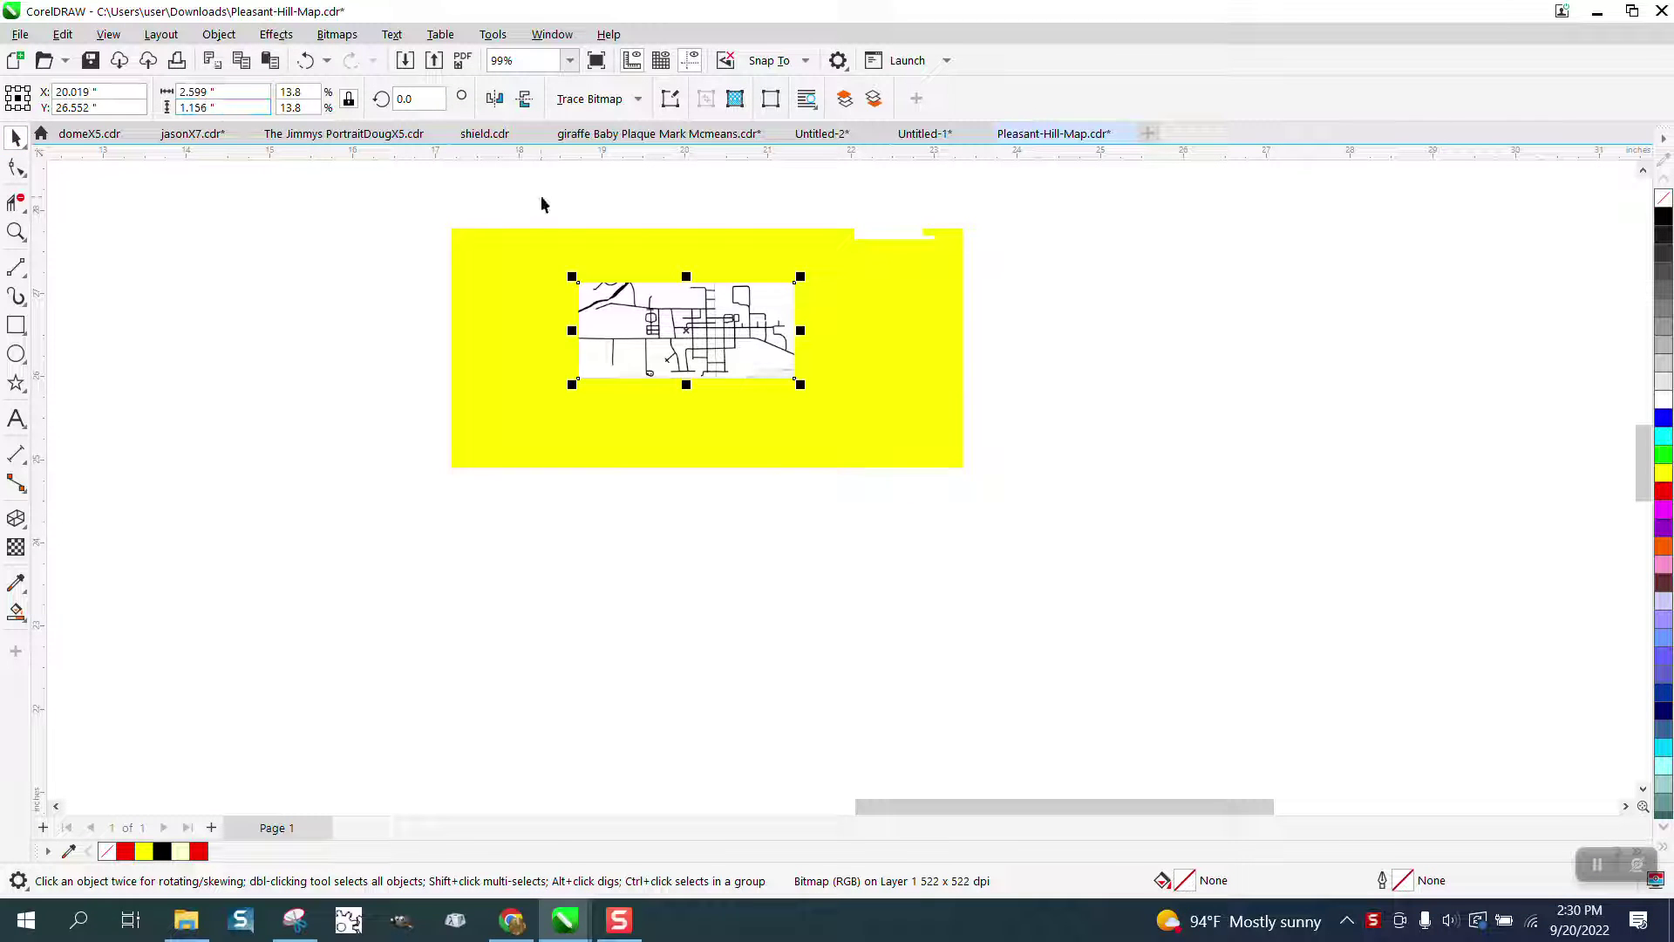
click(601, 193)
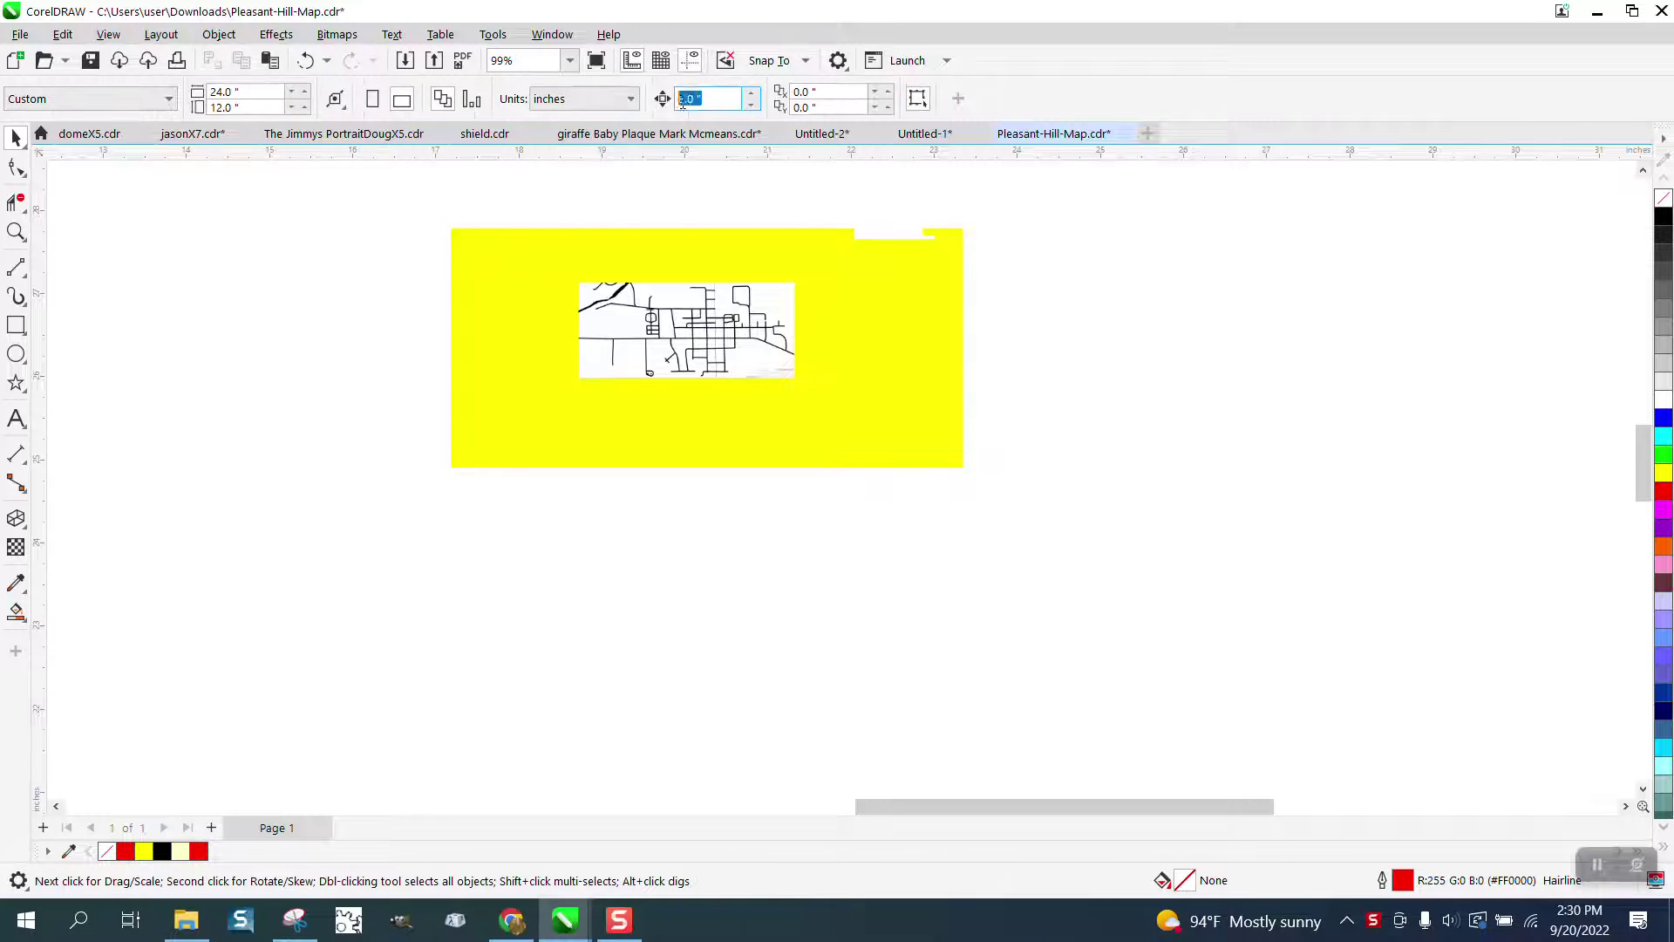
text(3)
- Move the yellow rectangle down and delete the stray small objects above the map
drag(835, 255, 927, 401)
click(924, 296)
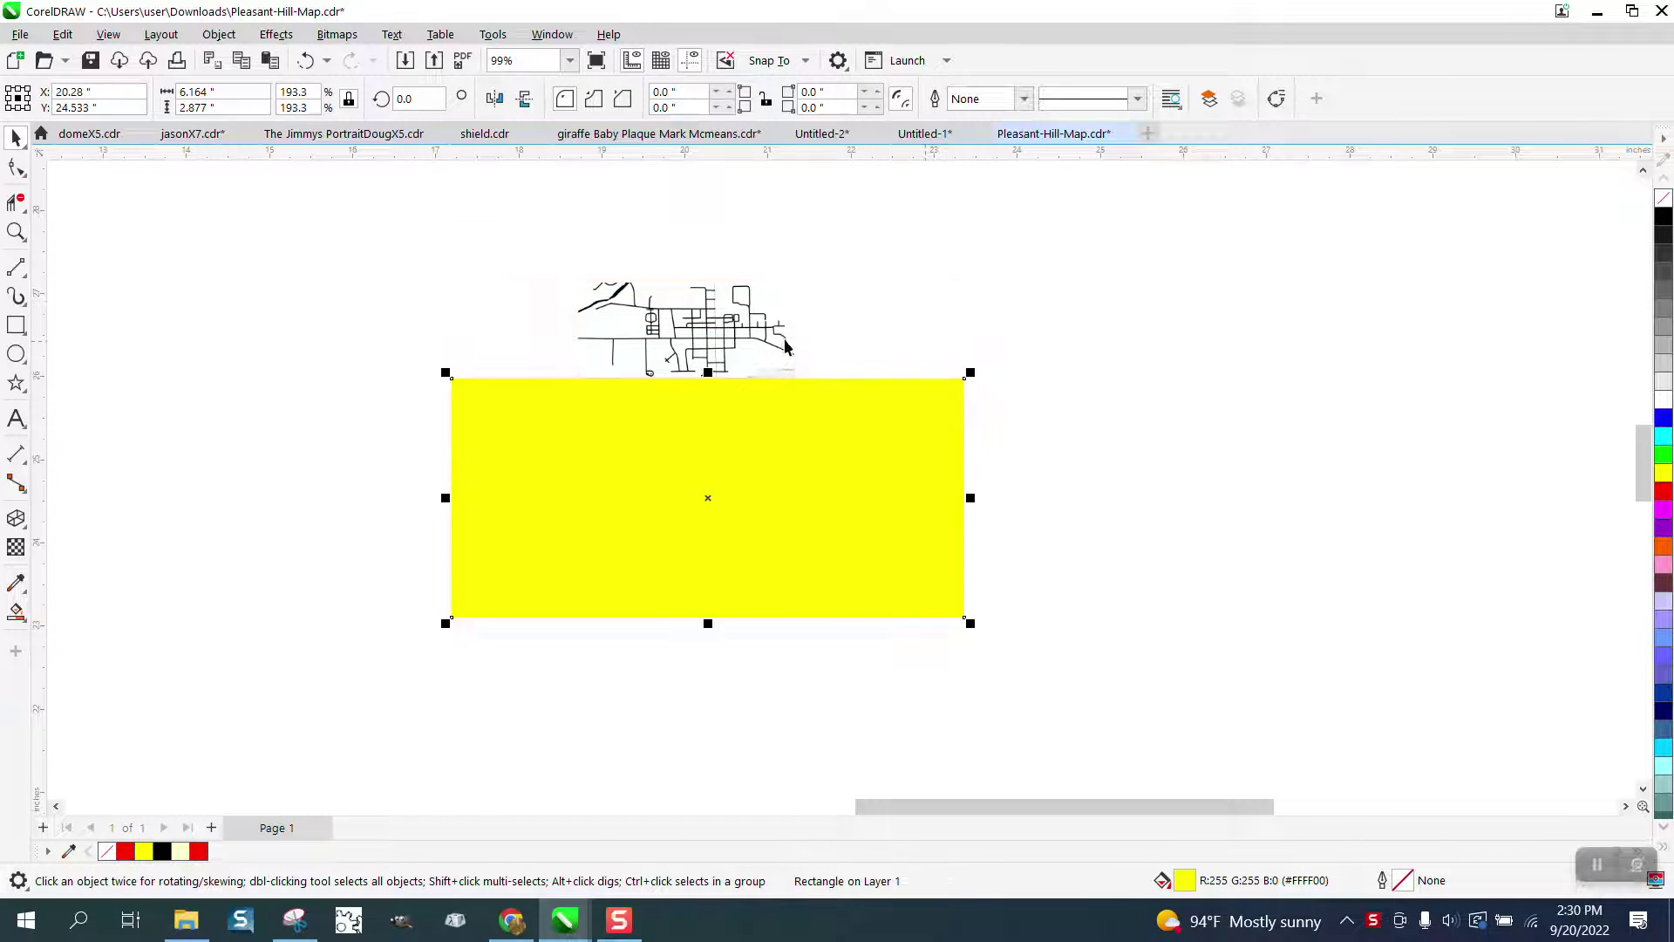
drag(766, 332, 752, 468)
scroll(932, 382, down, 2)
drag(762, 201, 1101, 362)
key(Delete)
- Widen the yellow rectangle to the right and place the map image at its left end
click(949, 432)
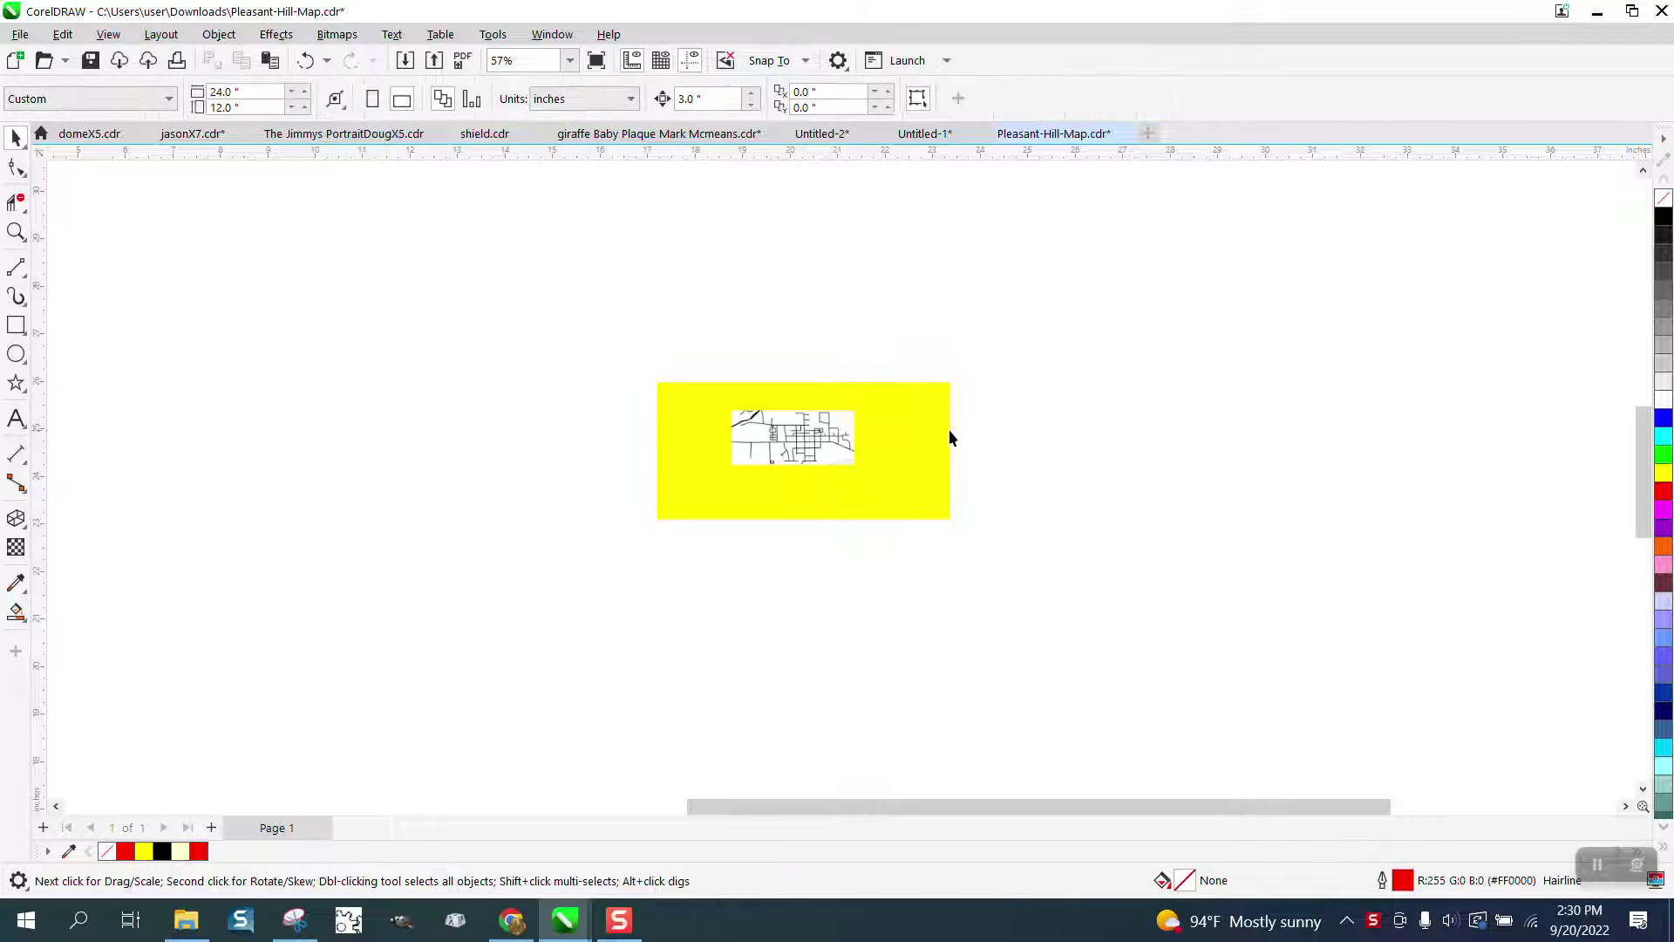
drag(957, 451, 1144, 451)
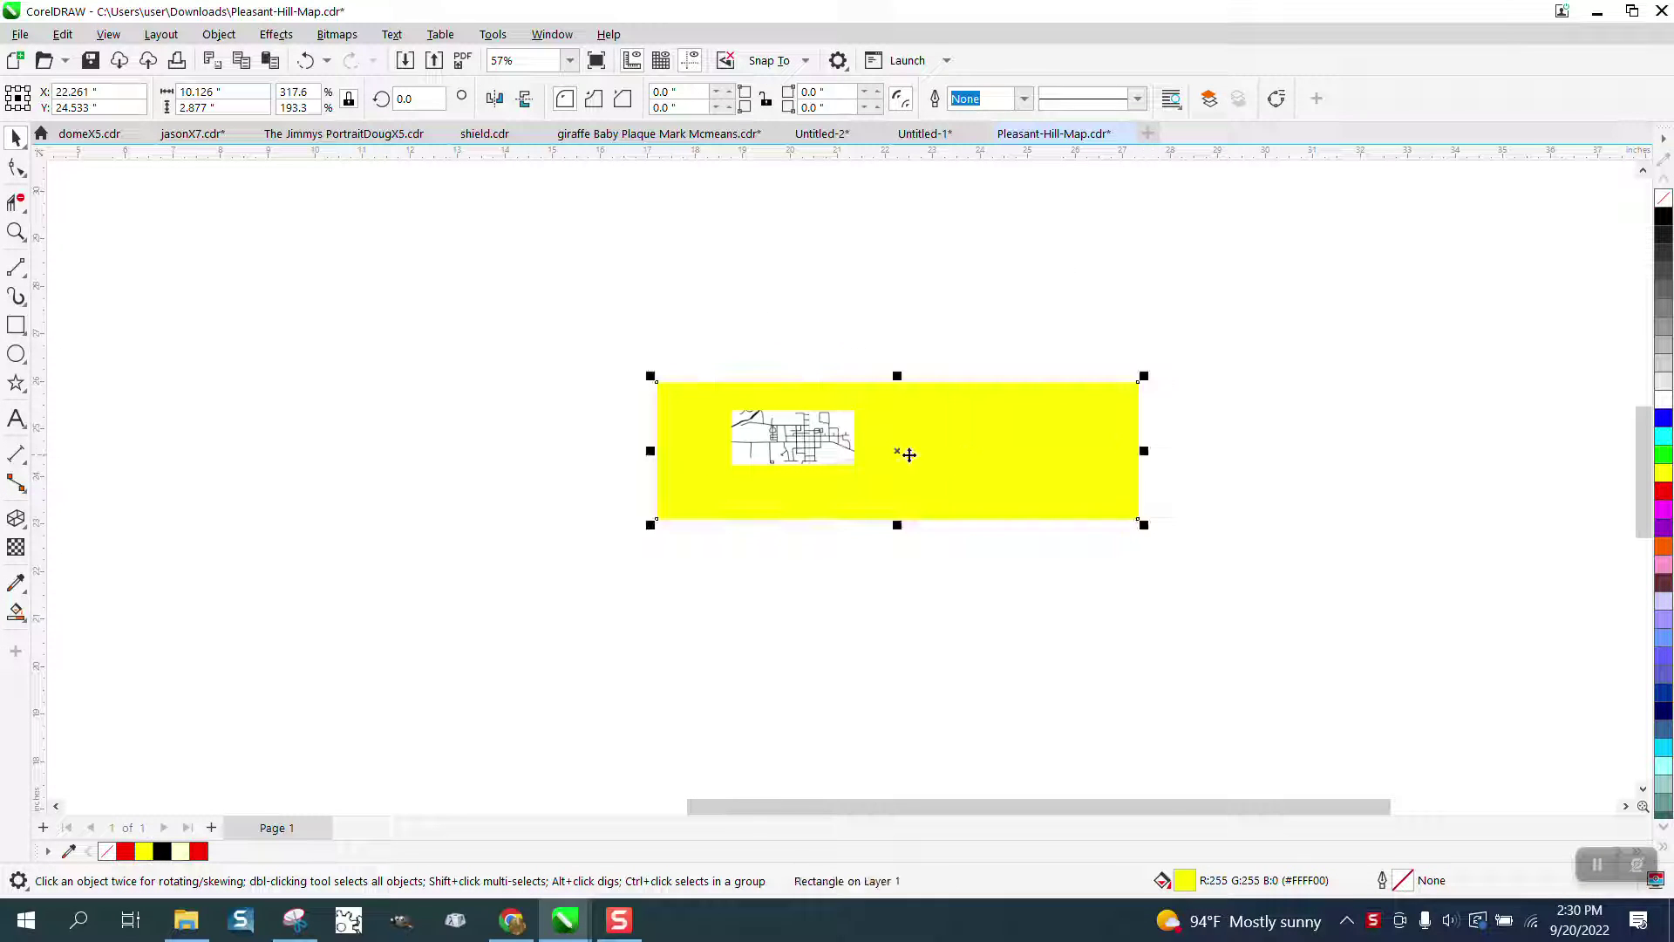
drag(840, 443, 804, 446)
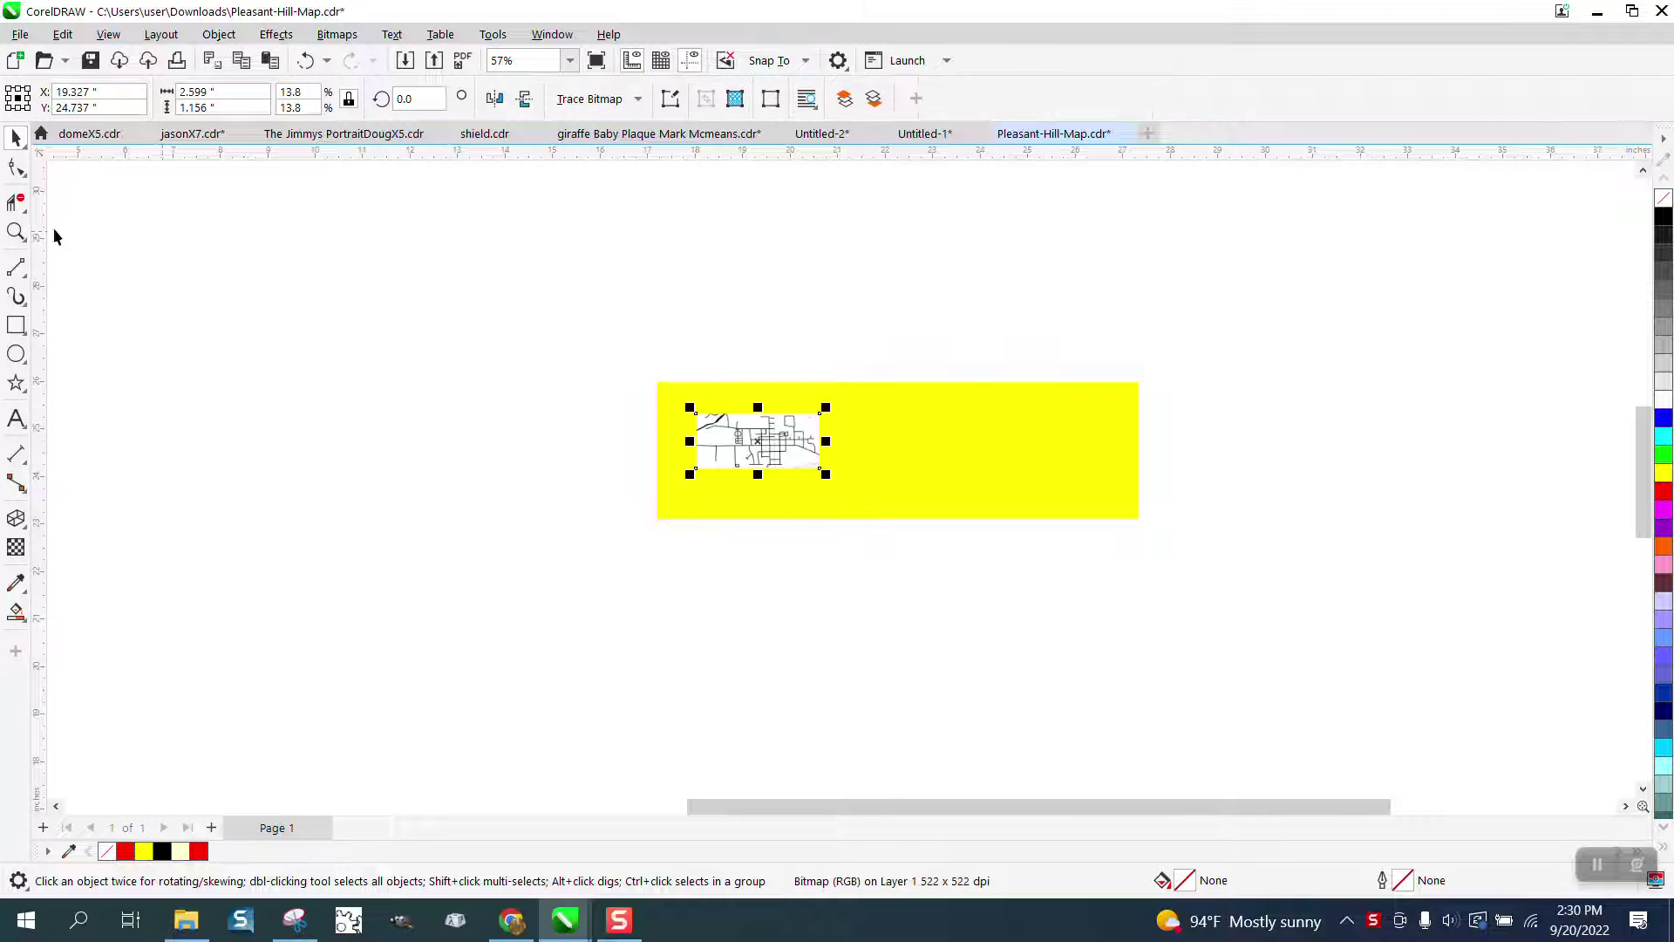
- Outline-trace the street-map bitmap as Clipart and nudge the traced group 3 inches right
click(15, 234)
drag(672, 397, 968, 546)
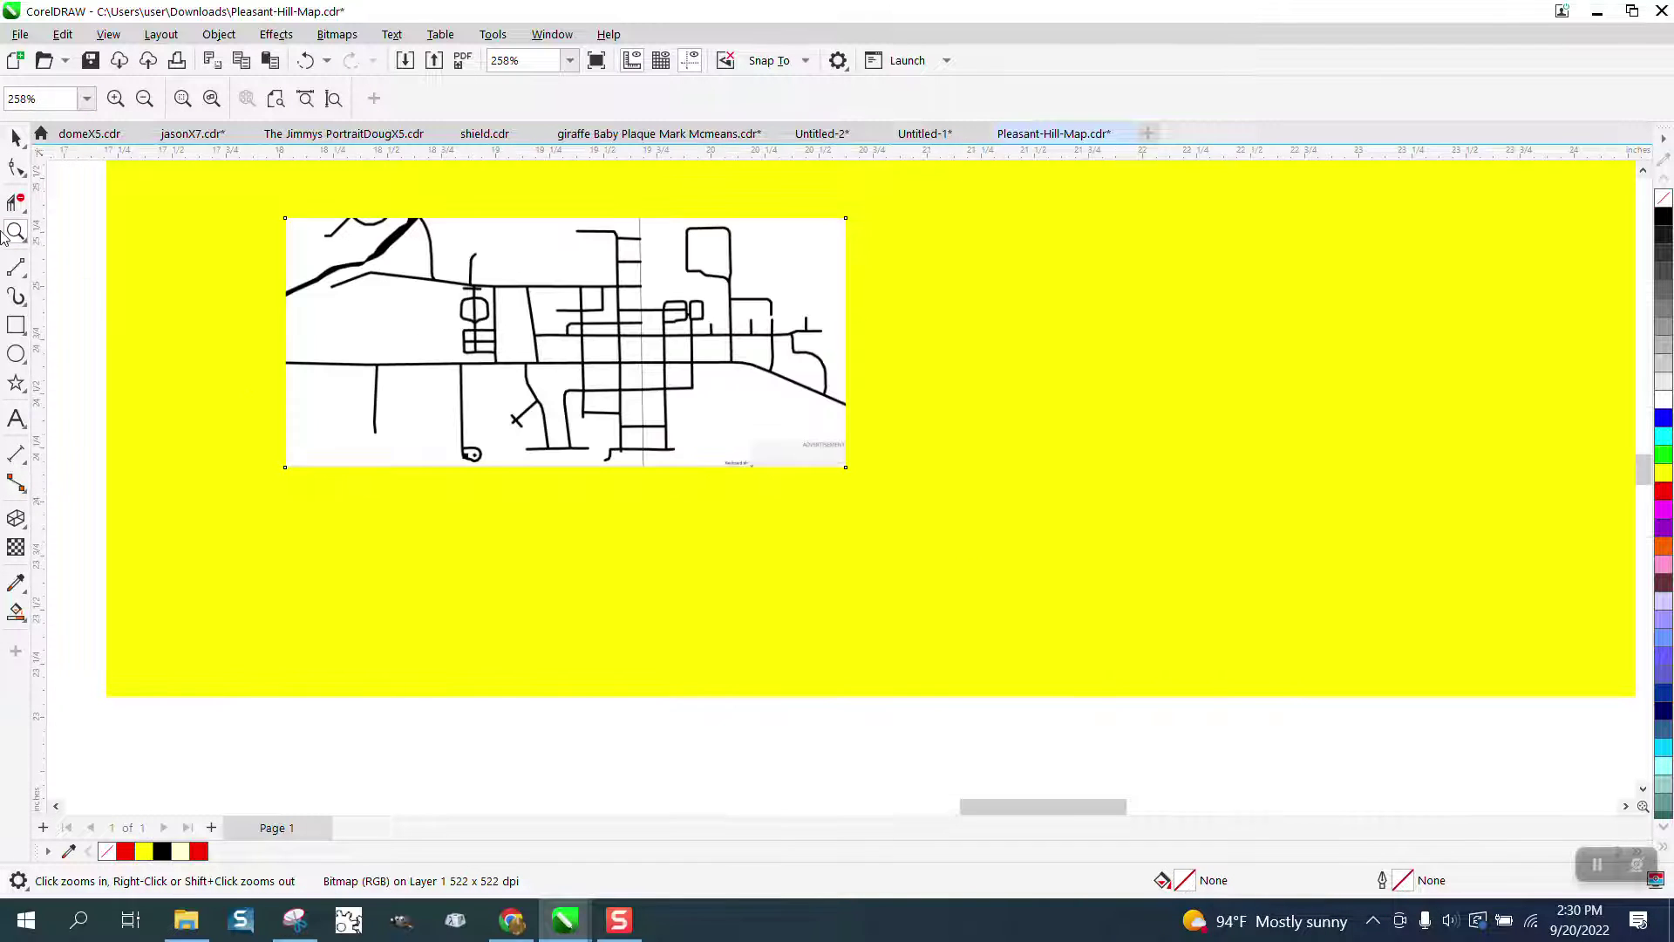
key(space)
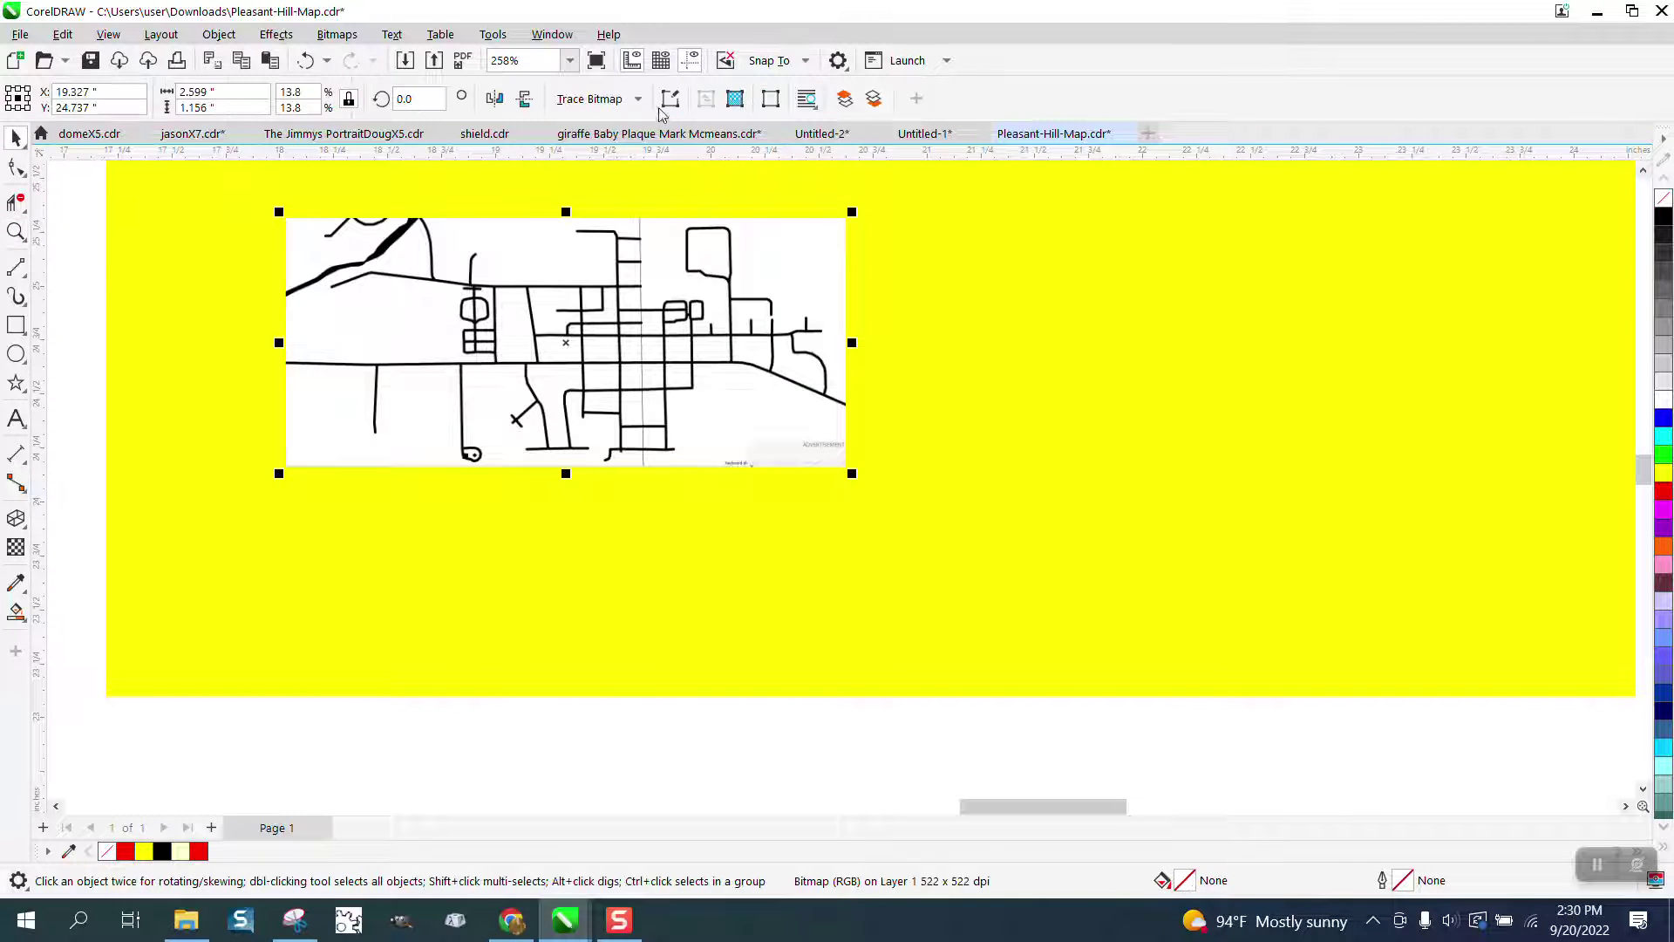
click(639, 99)
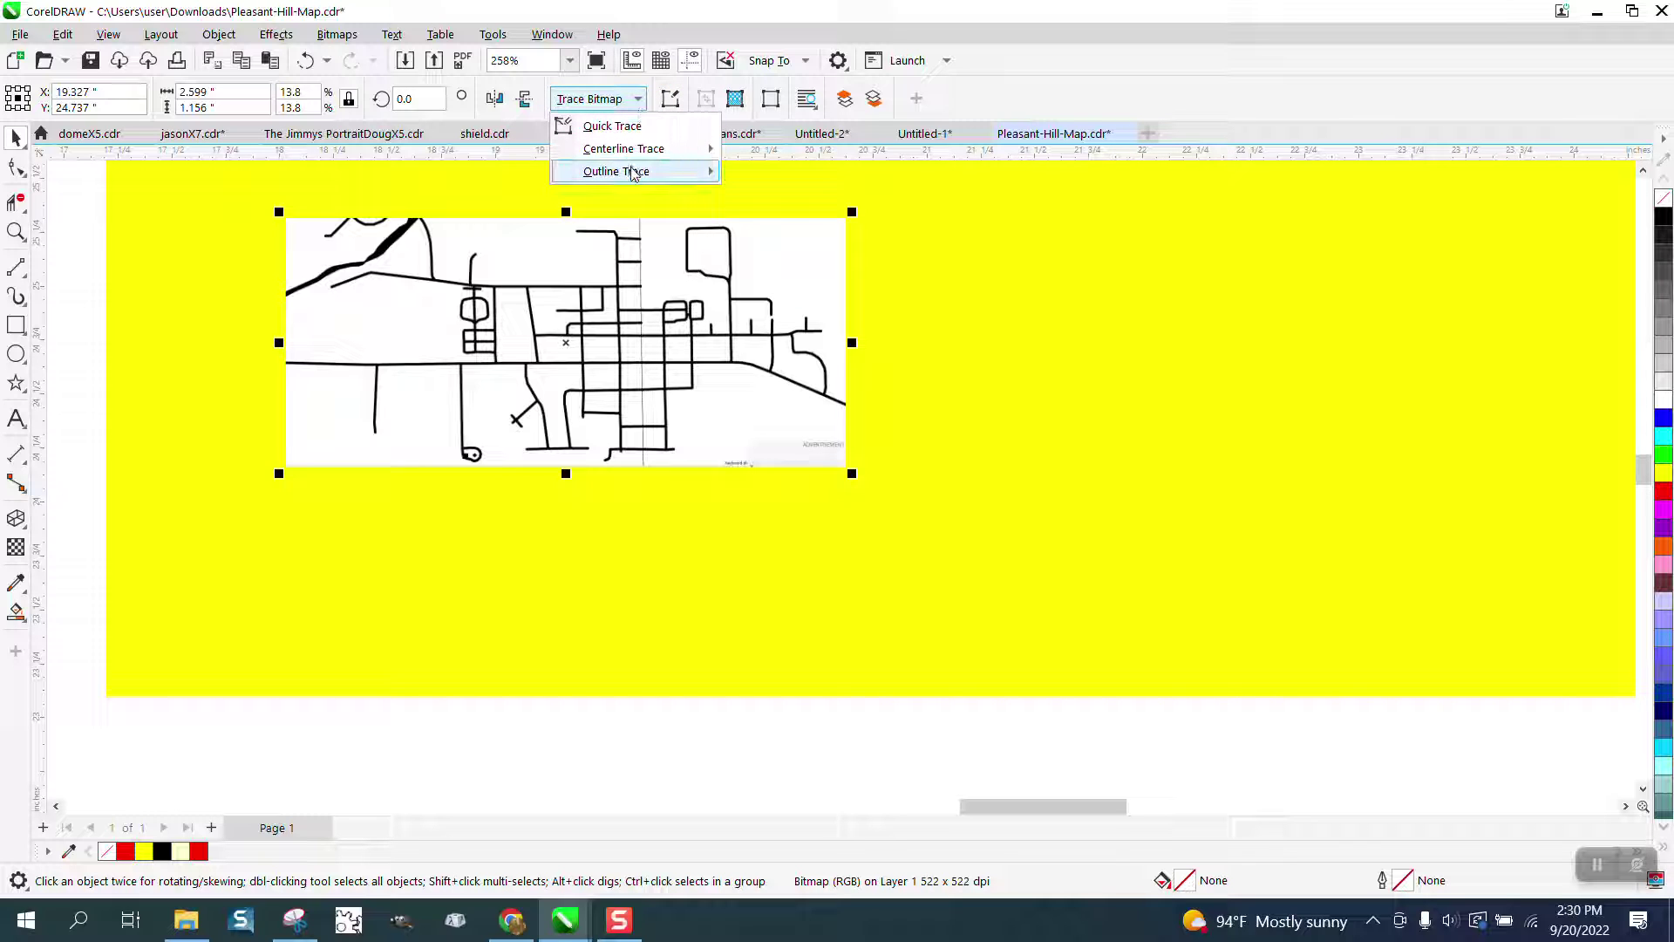
mouse_move(635, 173)
click(801, 250)
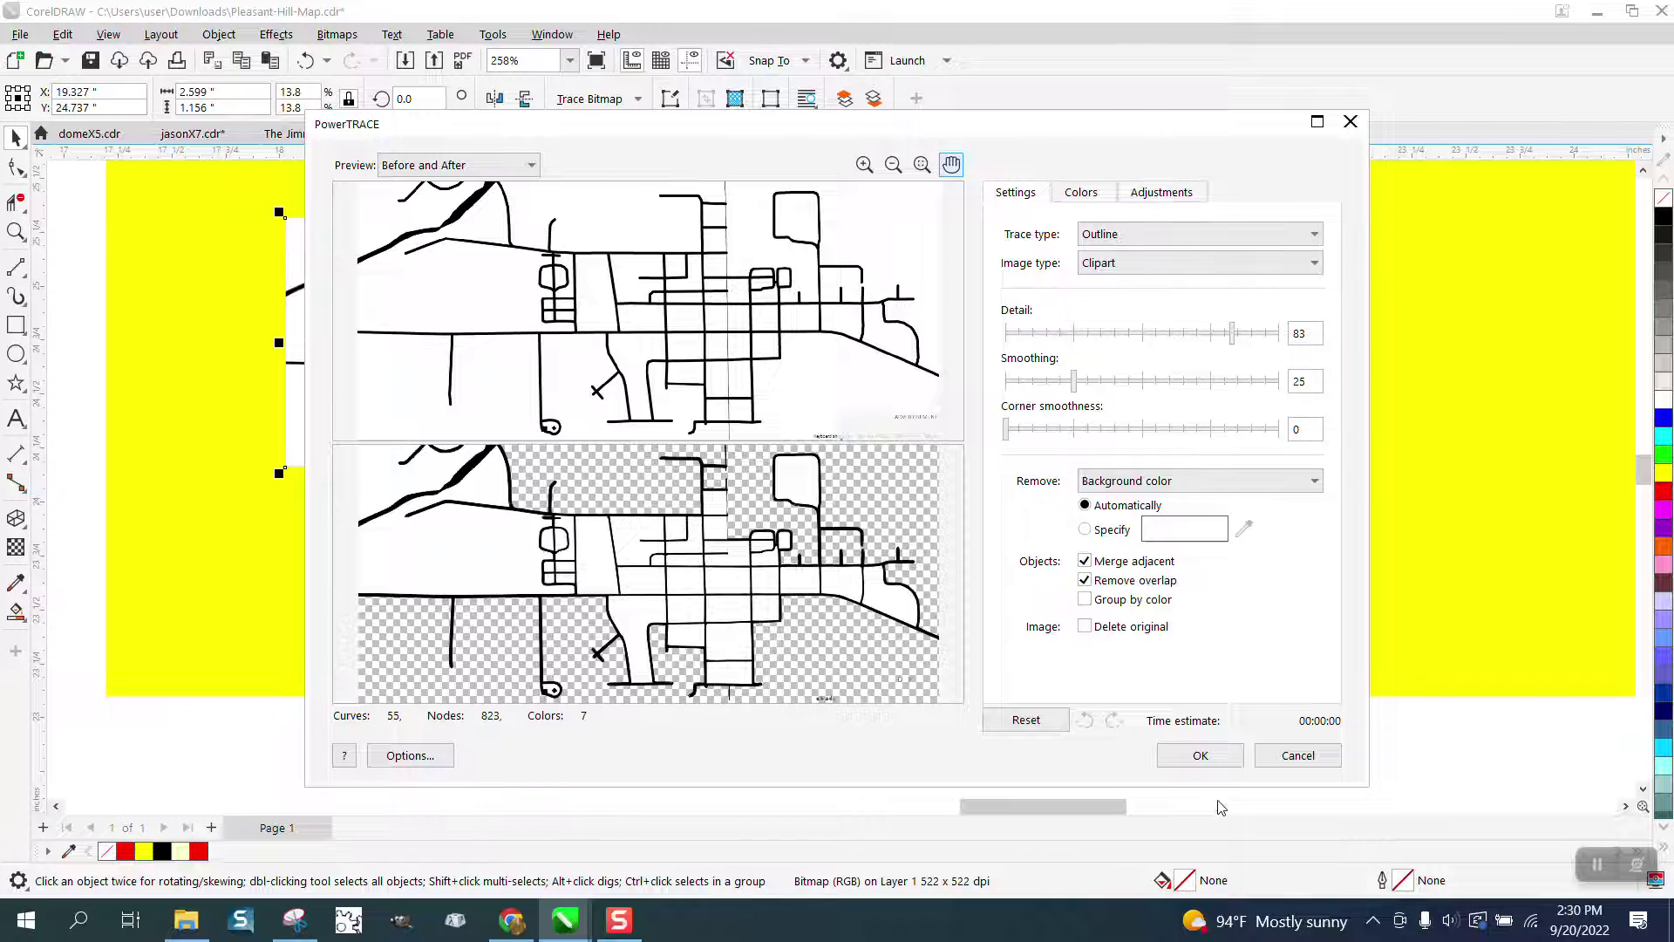
click(1201, 756)
key(Right)
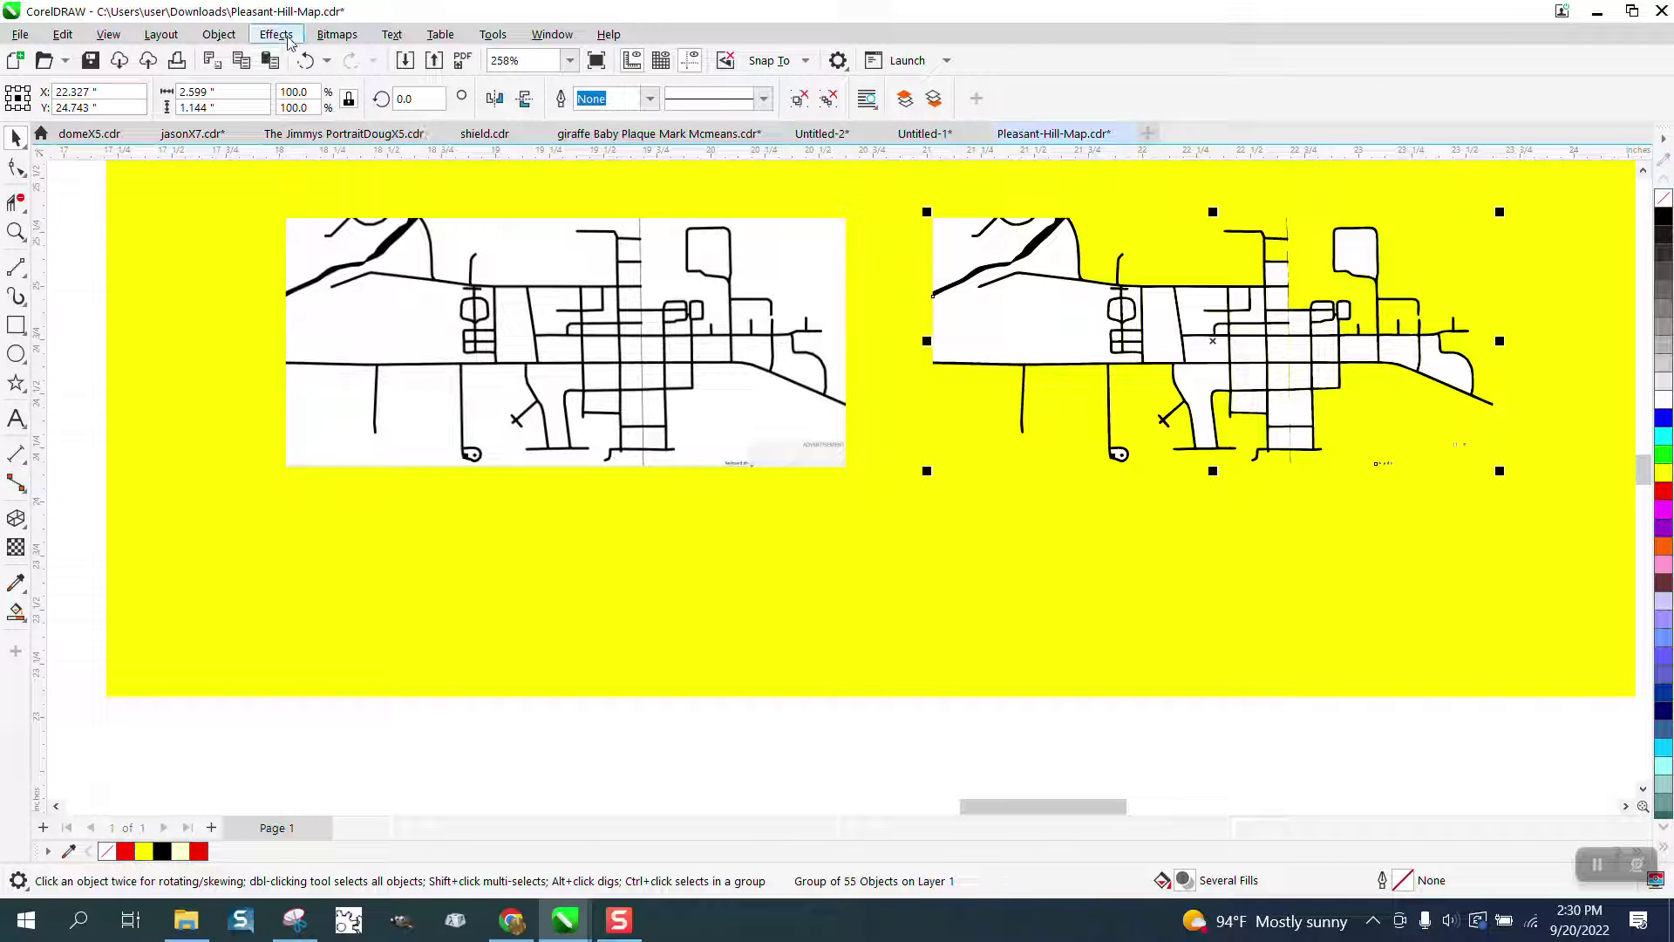
- Ungroup the 55 traced objects and pull the black road lines off their white fill
click(219, 34)
mouse_move(269, 379)
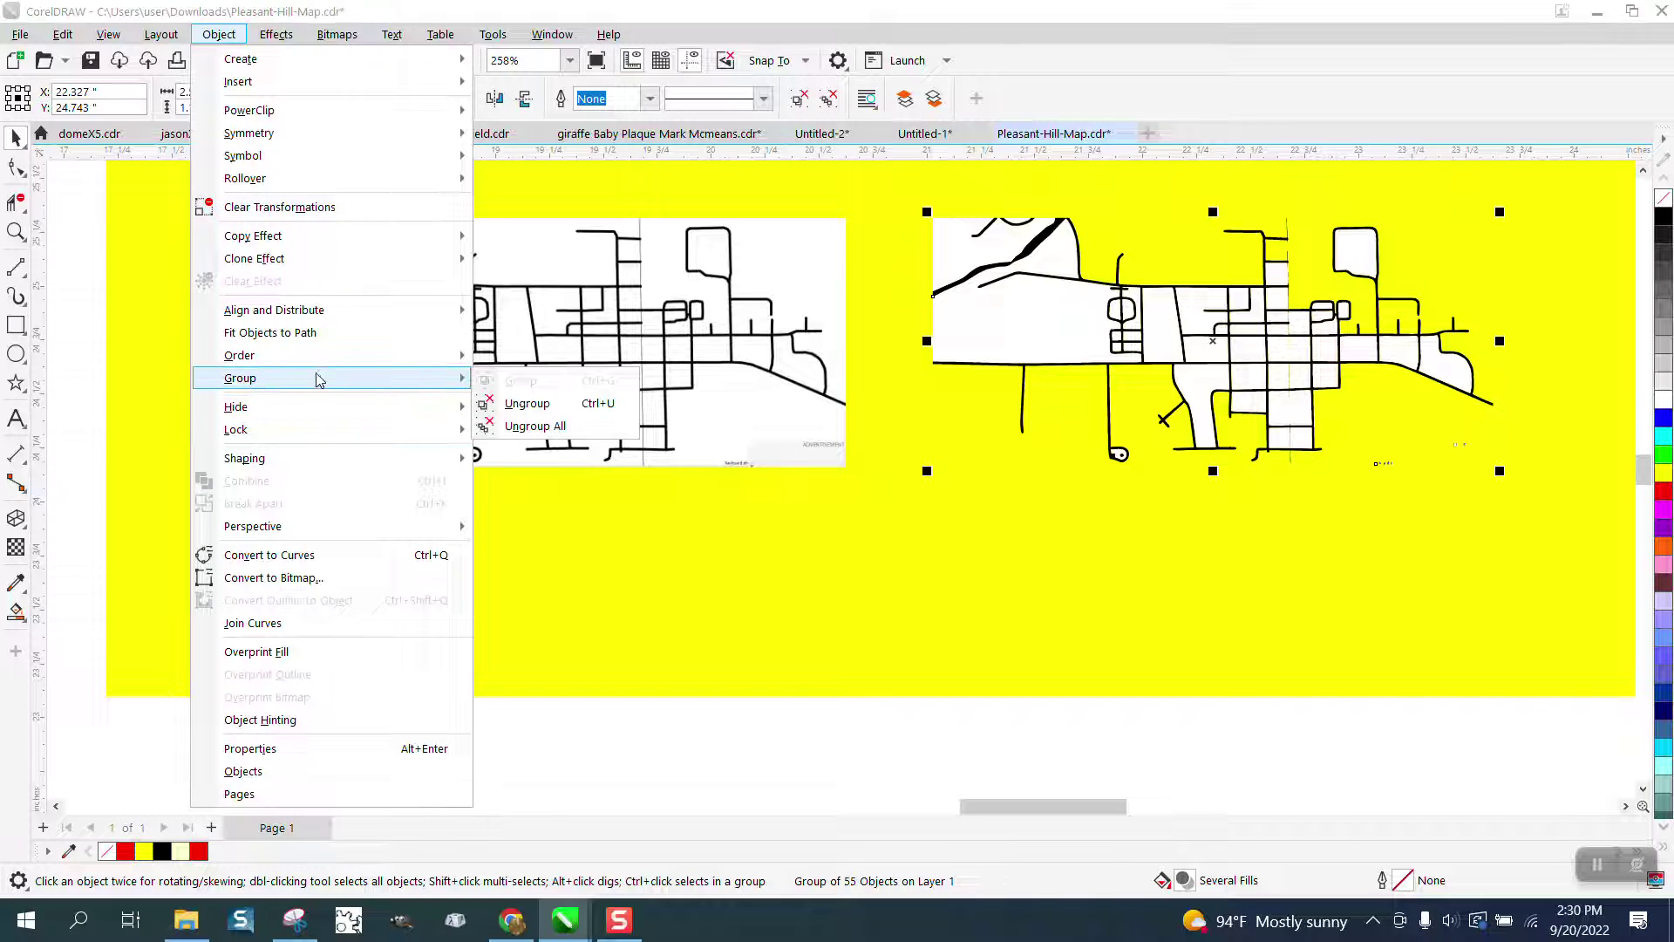
click(524, 402)
click(1072, 768)
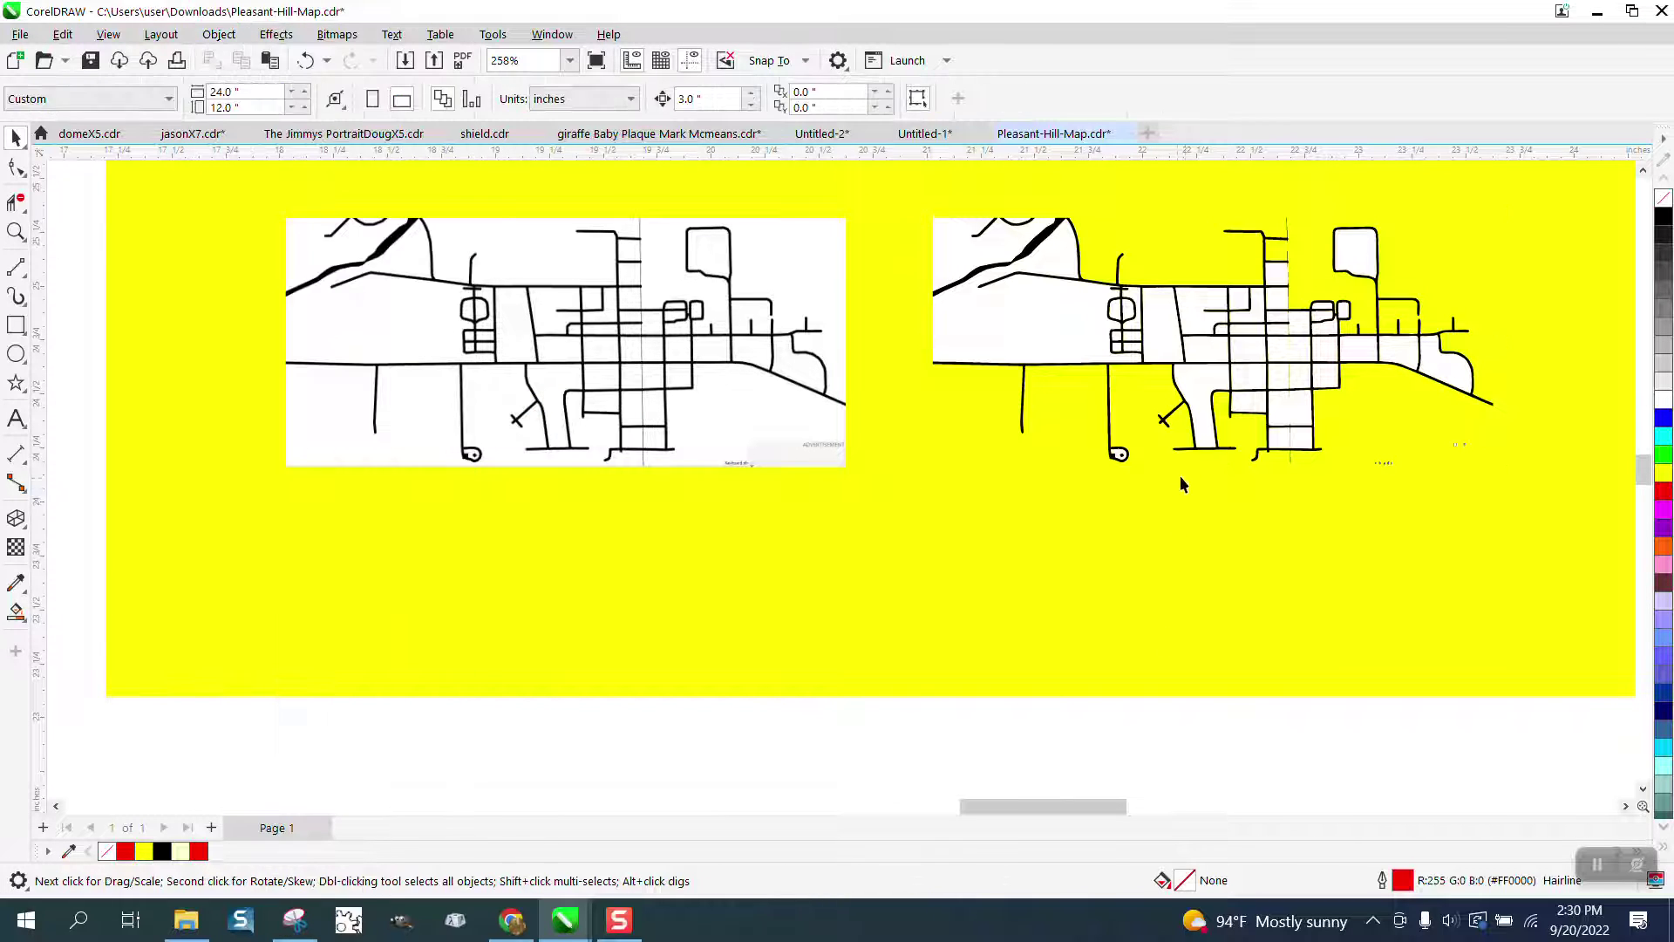
drag(1201, 455, 1207, 555)
scroll(916, 531, down, 3)
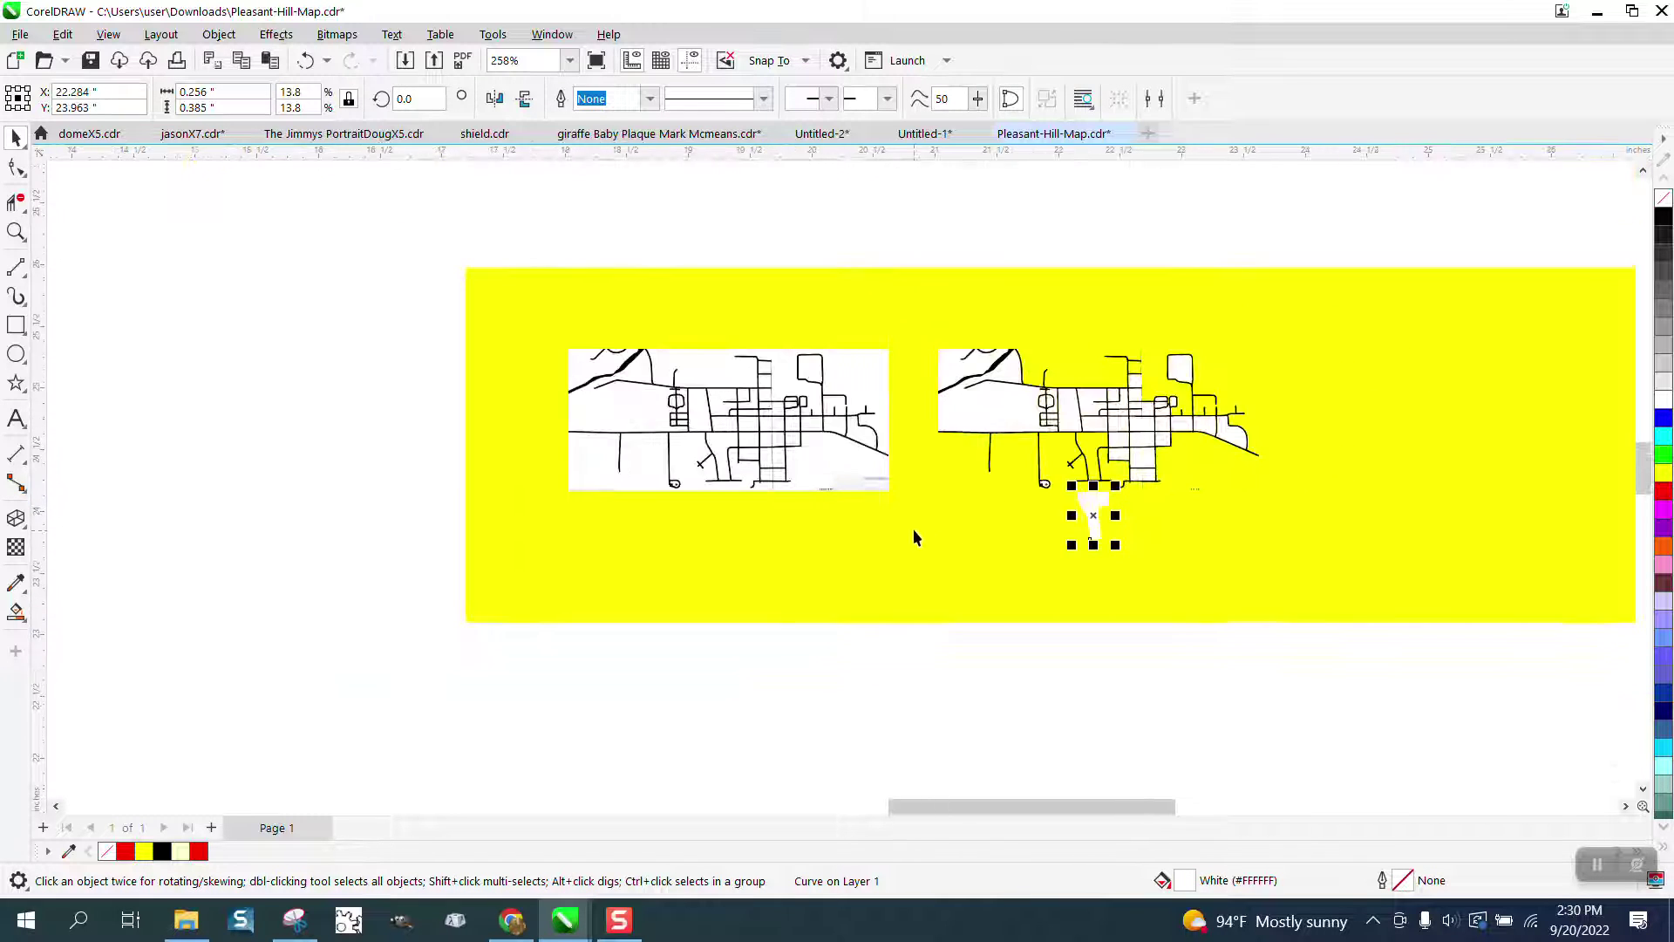
drag(1248, 462, 1472, 504)
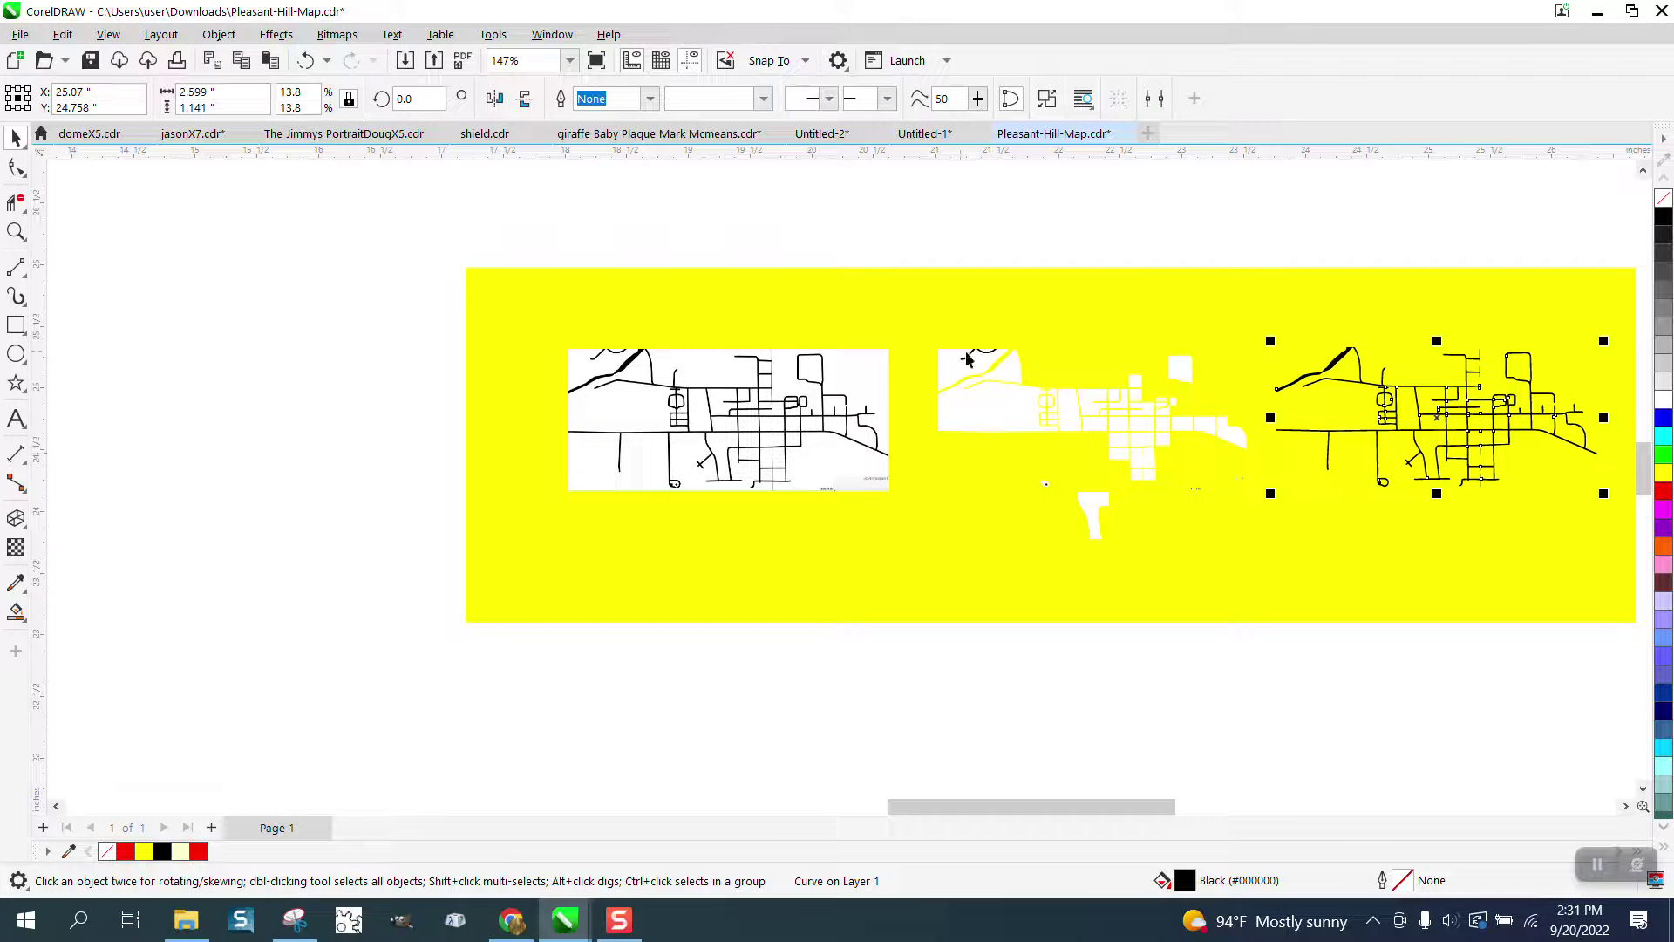
- Delete the white fill pieces and the yellow background rectangle, keeping the black road map
click(16, 231)
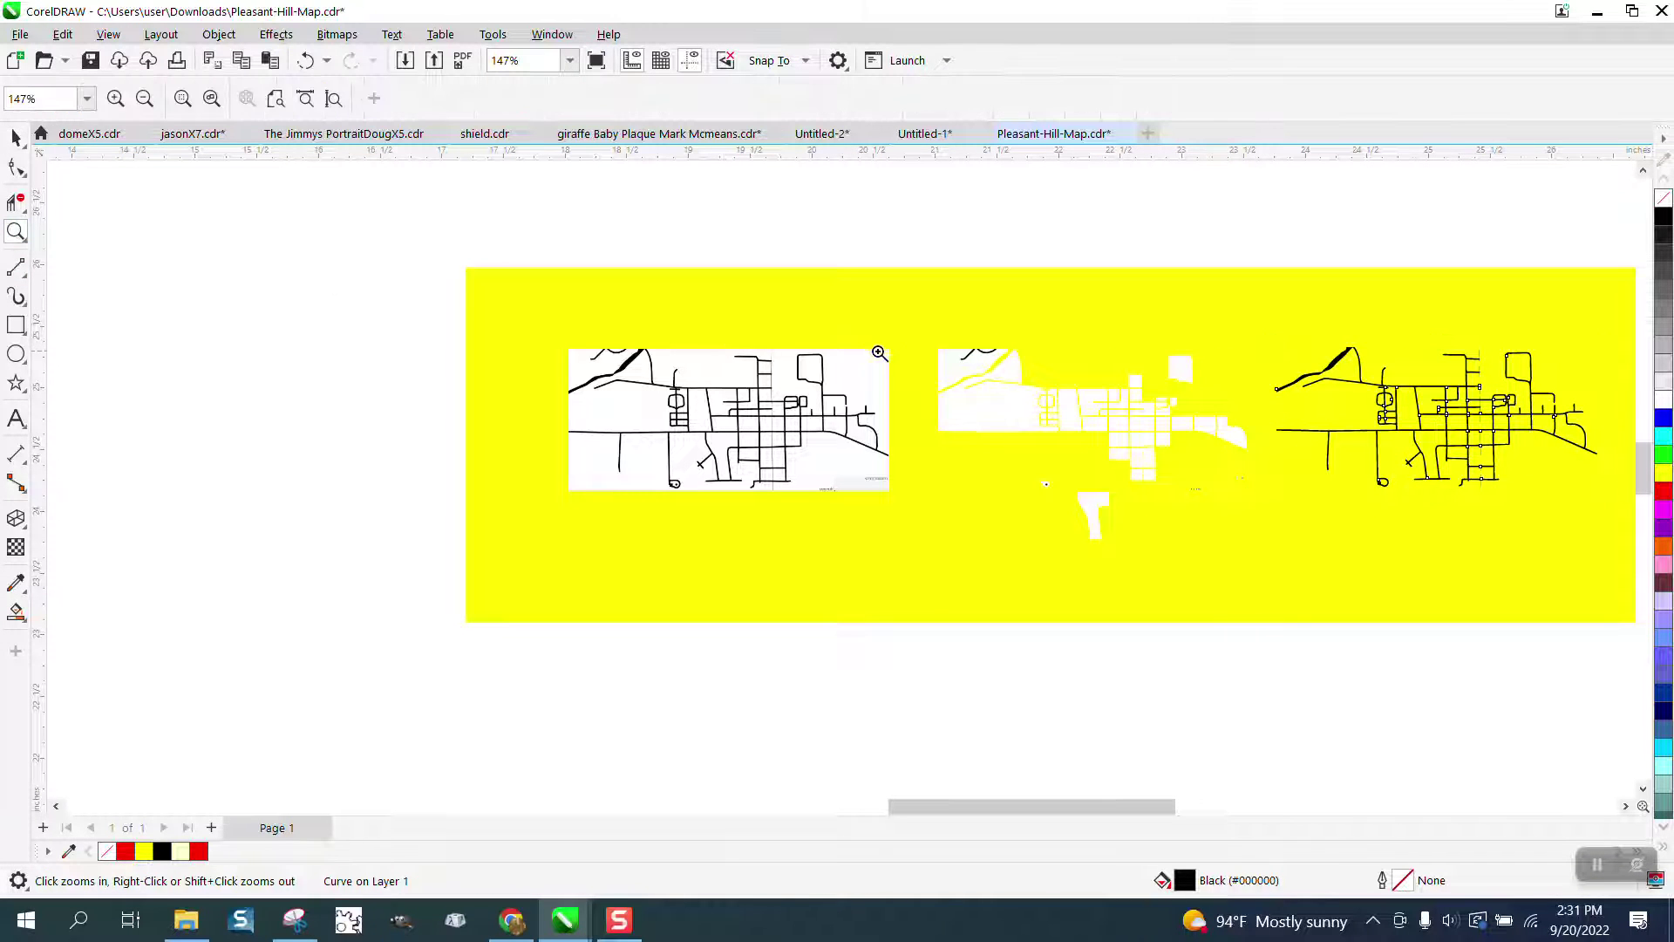
drag(1051, 375, 1052, 376)
scroll(550, 402, down, 6)
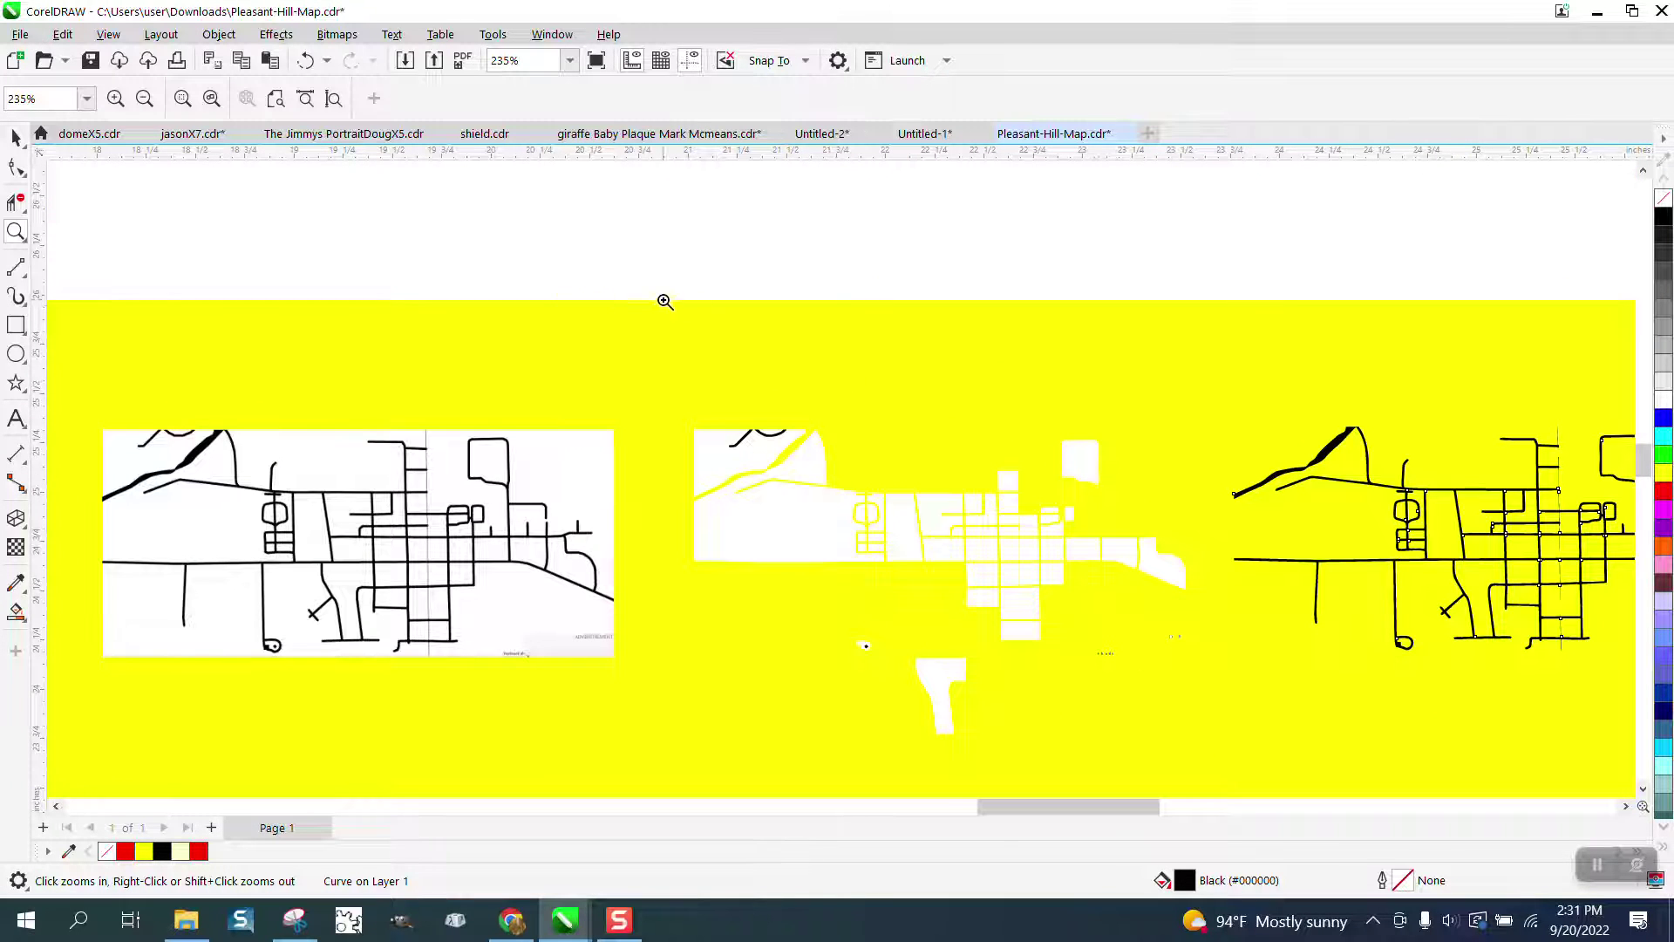
scroll(666, 301, down, 1)
click(15, 137)
drag(662, 282, 1043, 631)
key(Delete)
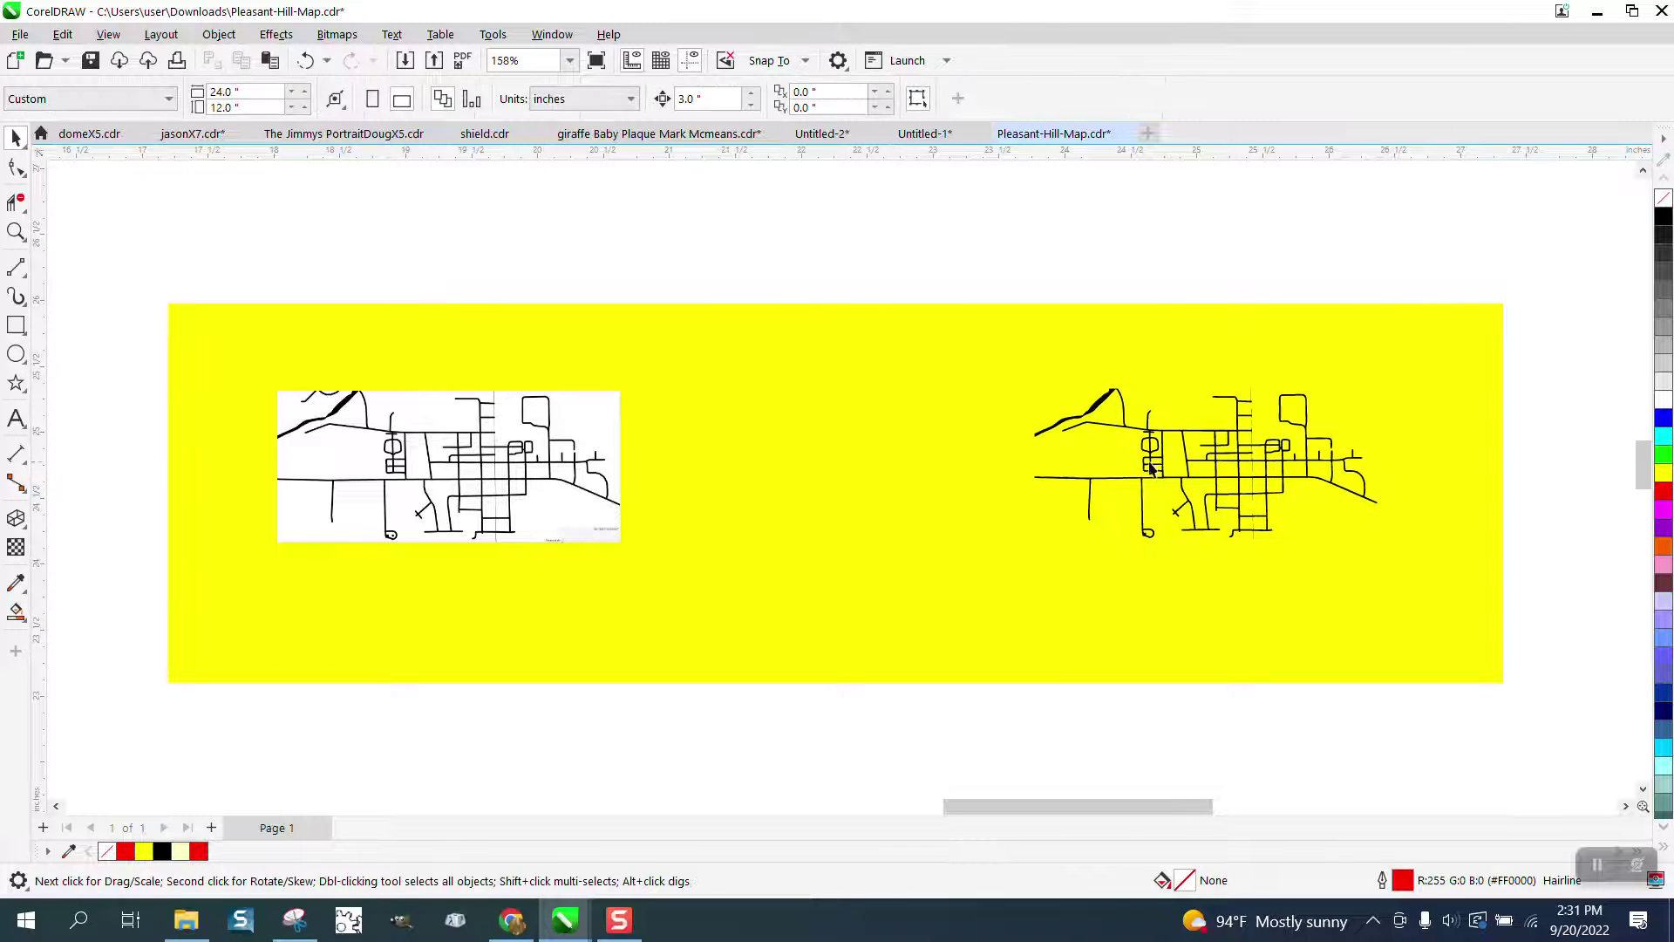
drag(1150, 469, 922, 492)
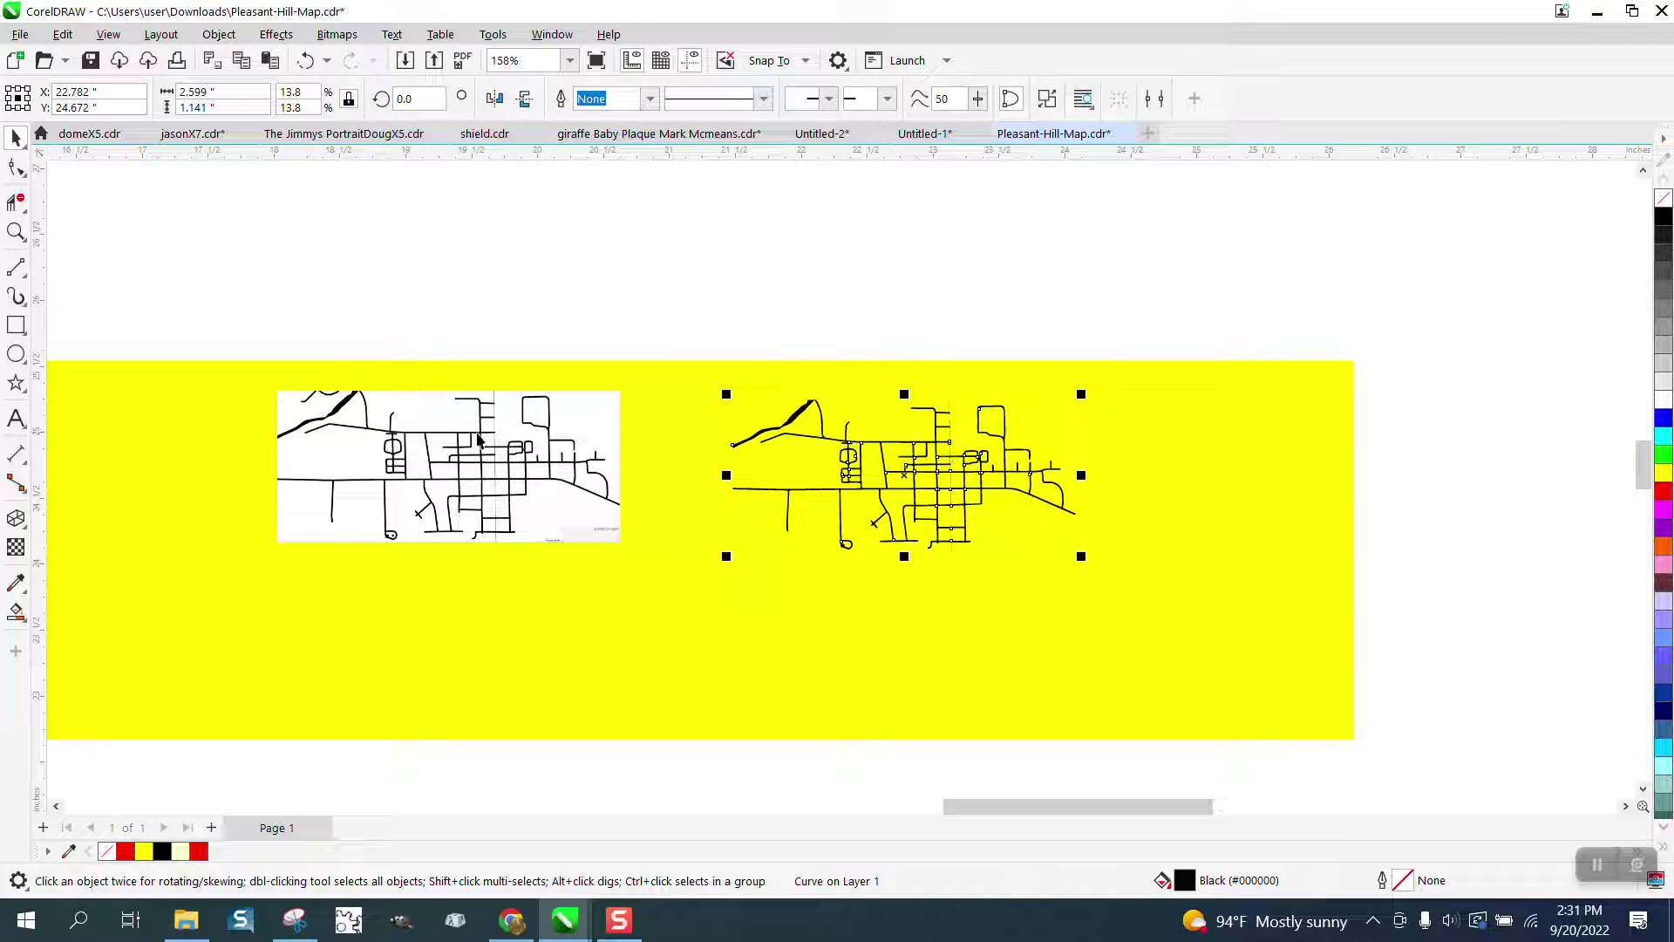
click(1139, 490)
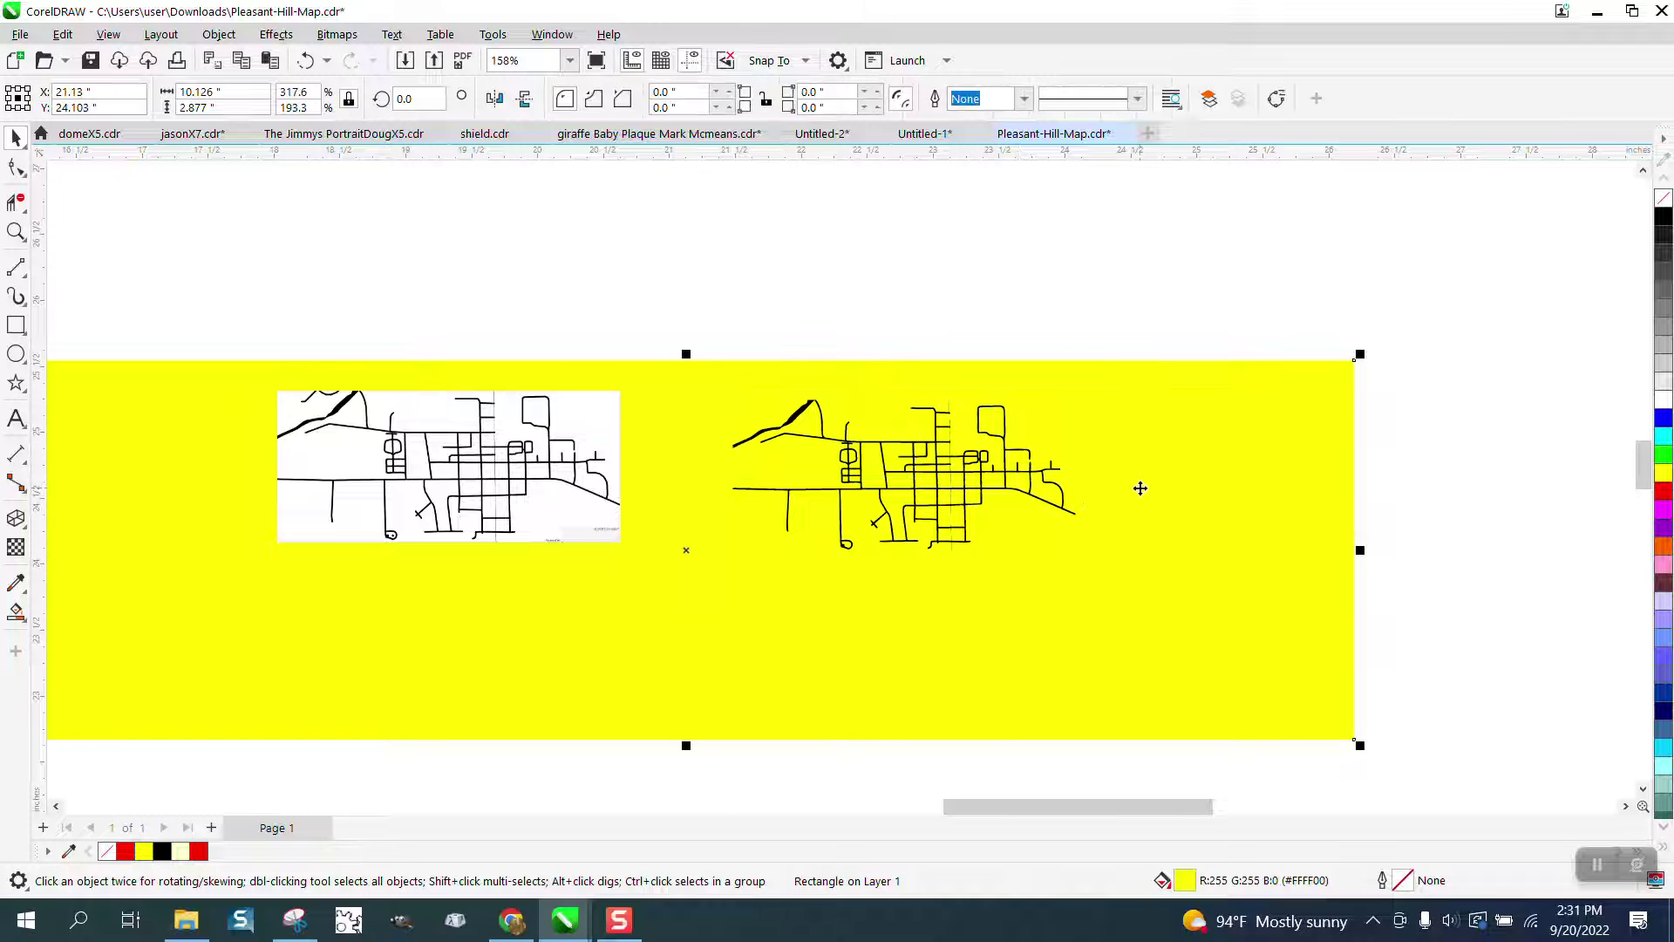
key(Delete)
- Zoom in on the right-hand traced map and inspect its curve nodes with the Shape tool
click(18, 232)
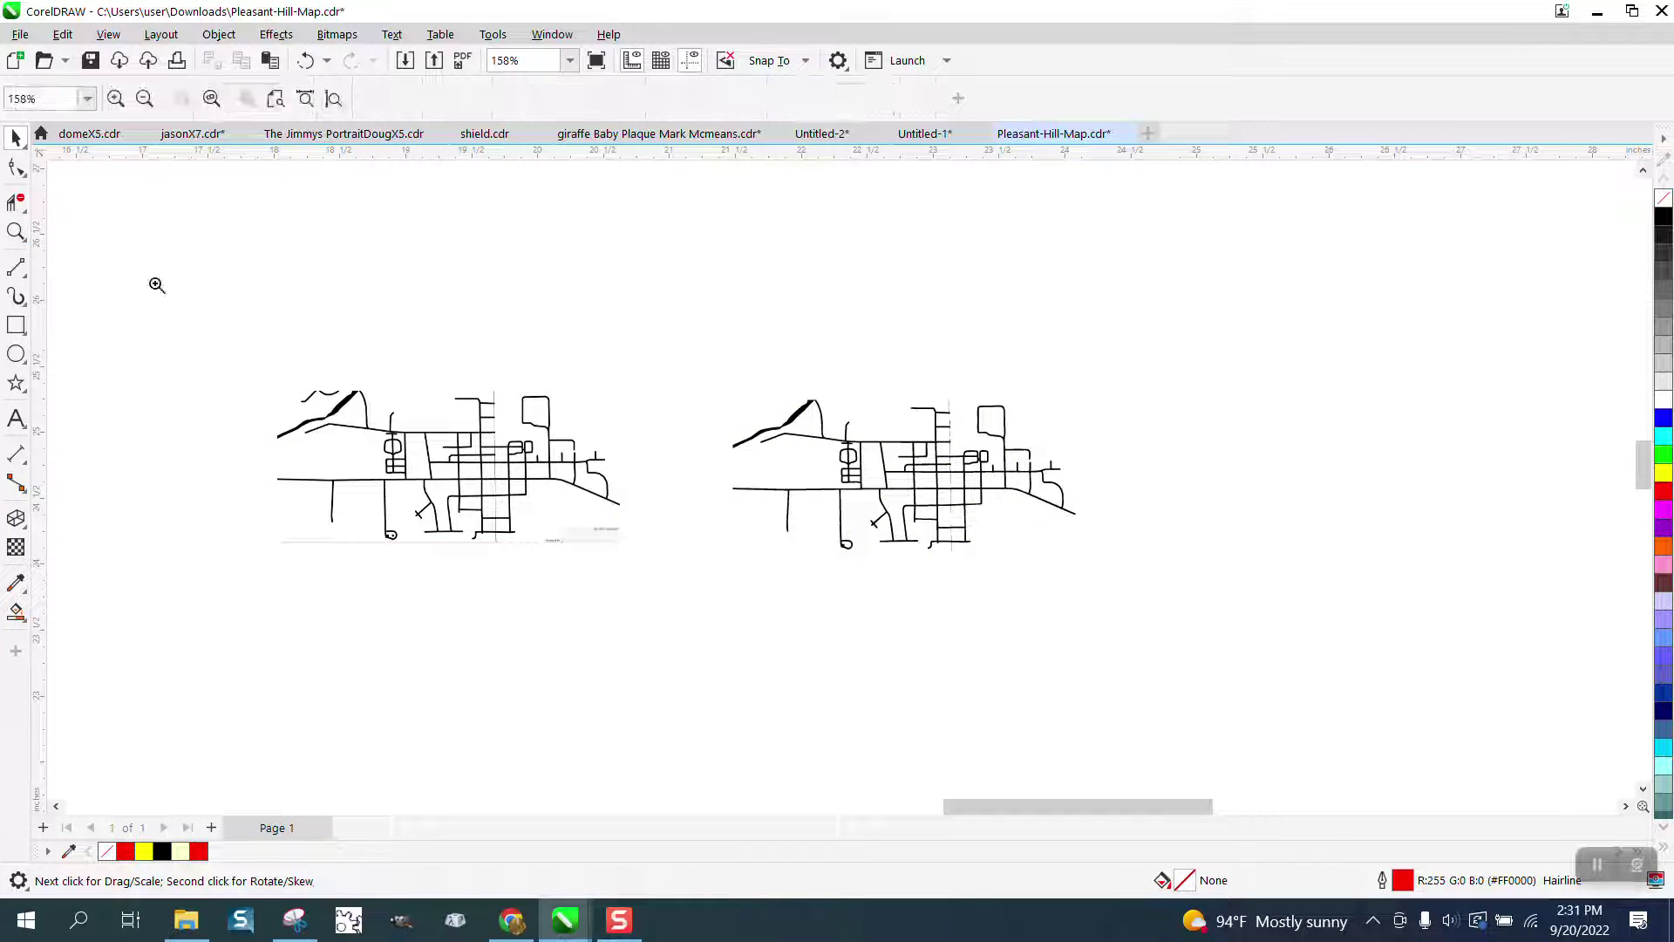
drag(532, 477, 534, 477)
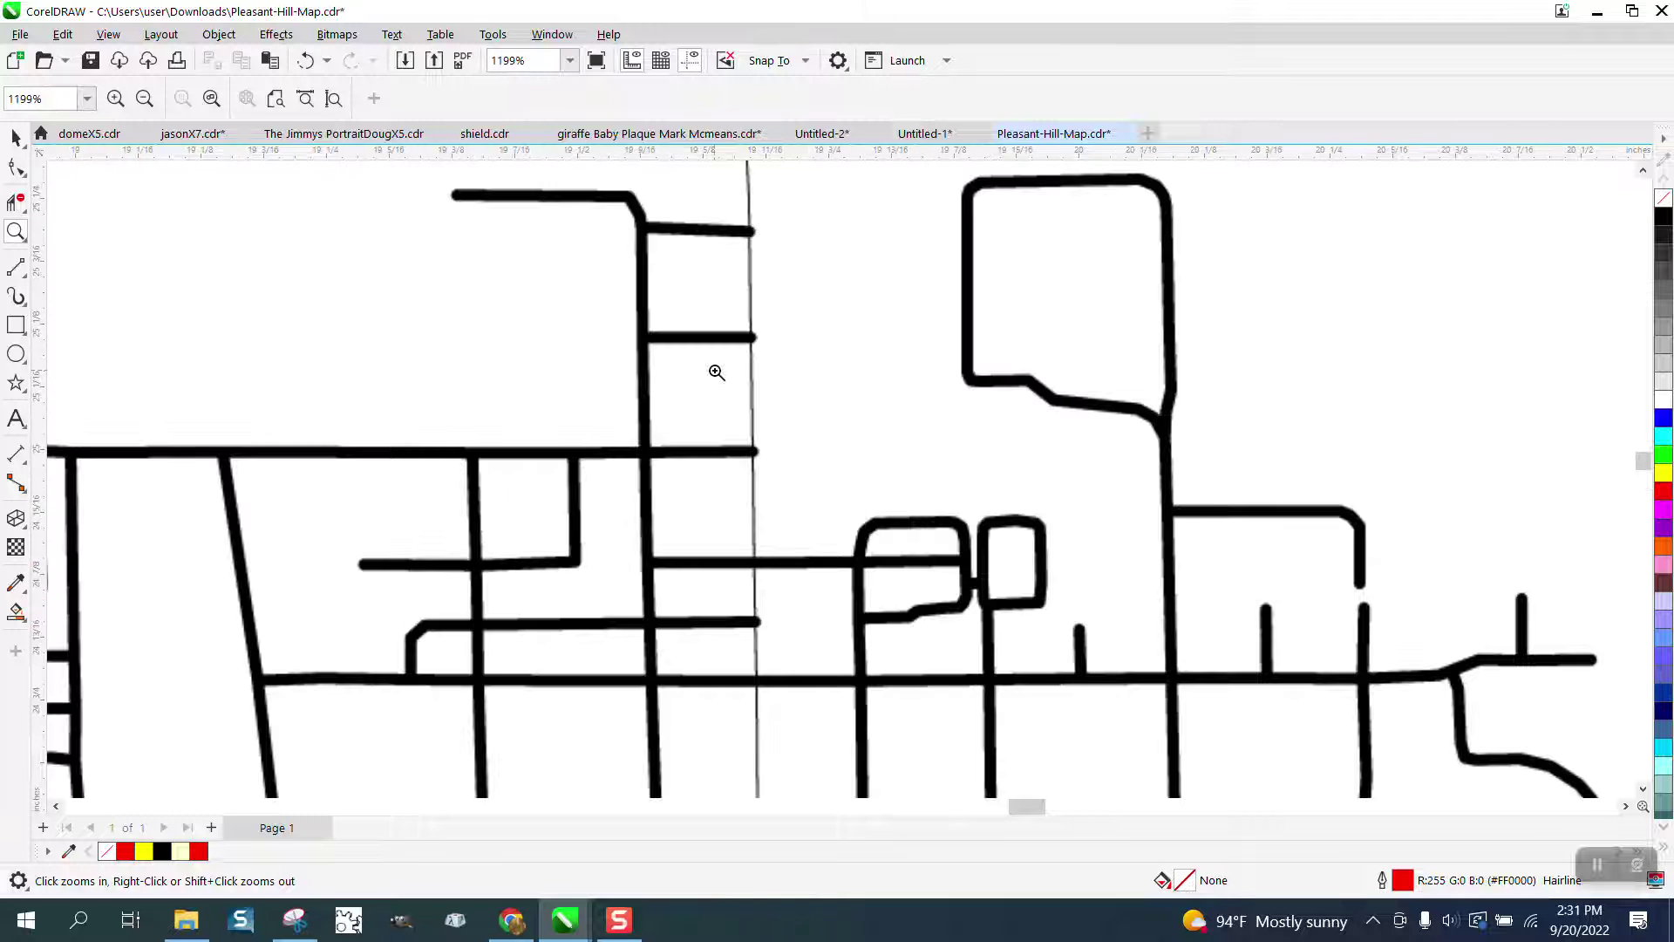
scroll(717, 372, down, 3)
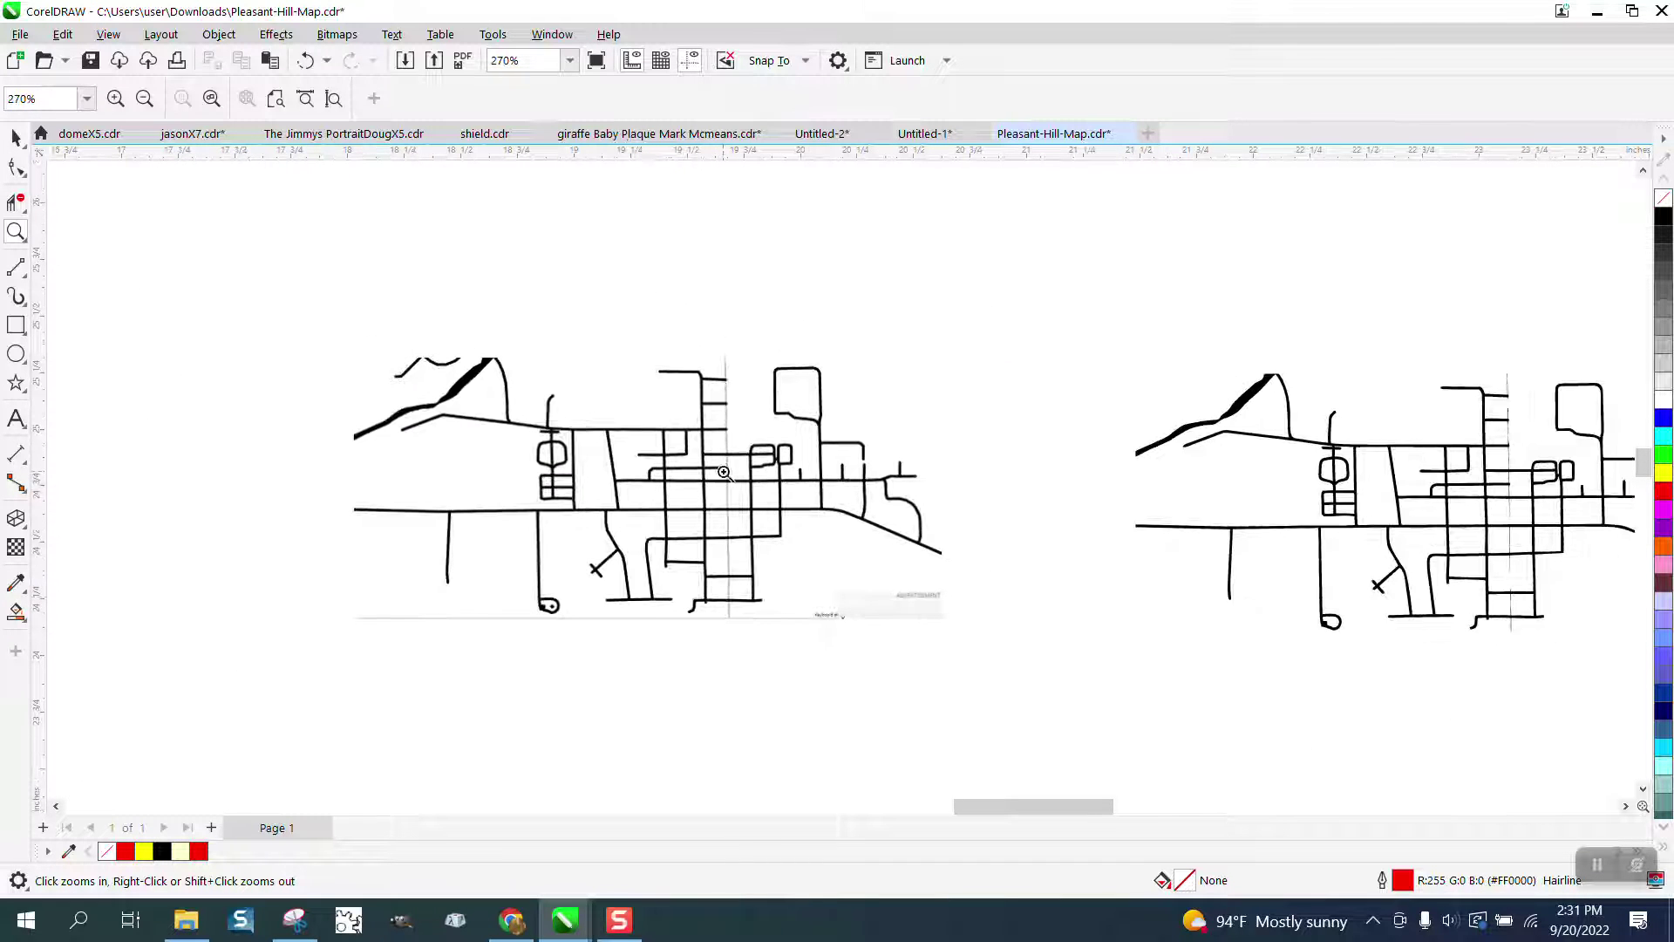
scroll(950, 617, up, 6)
scroll(830, 497, down, 2)
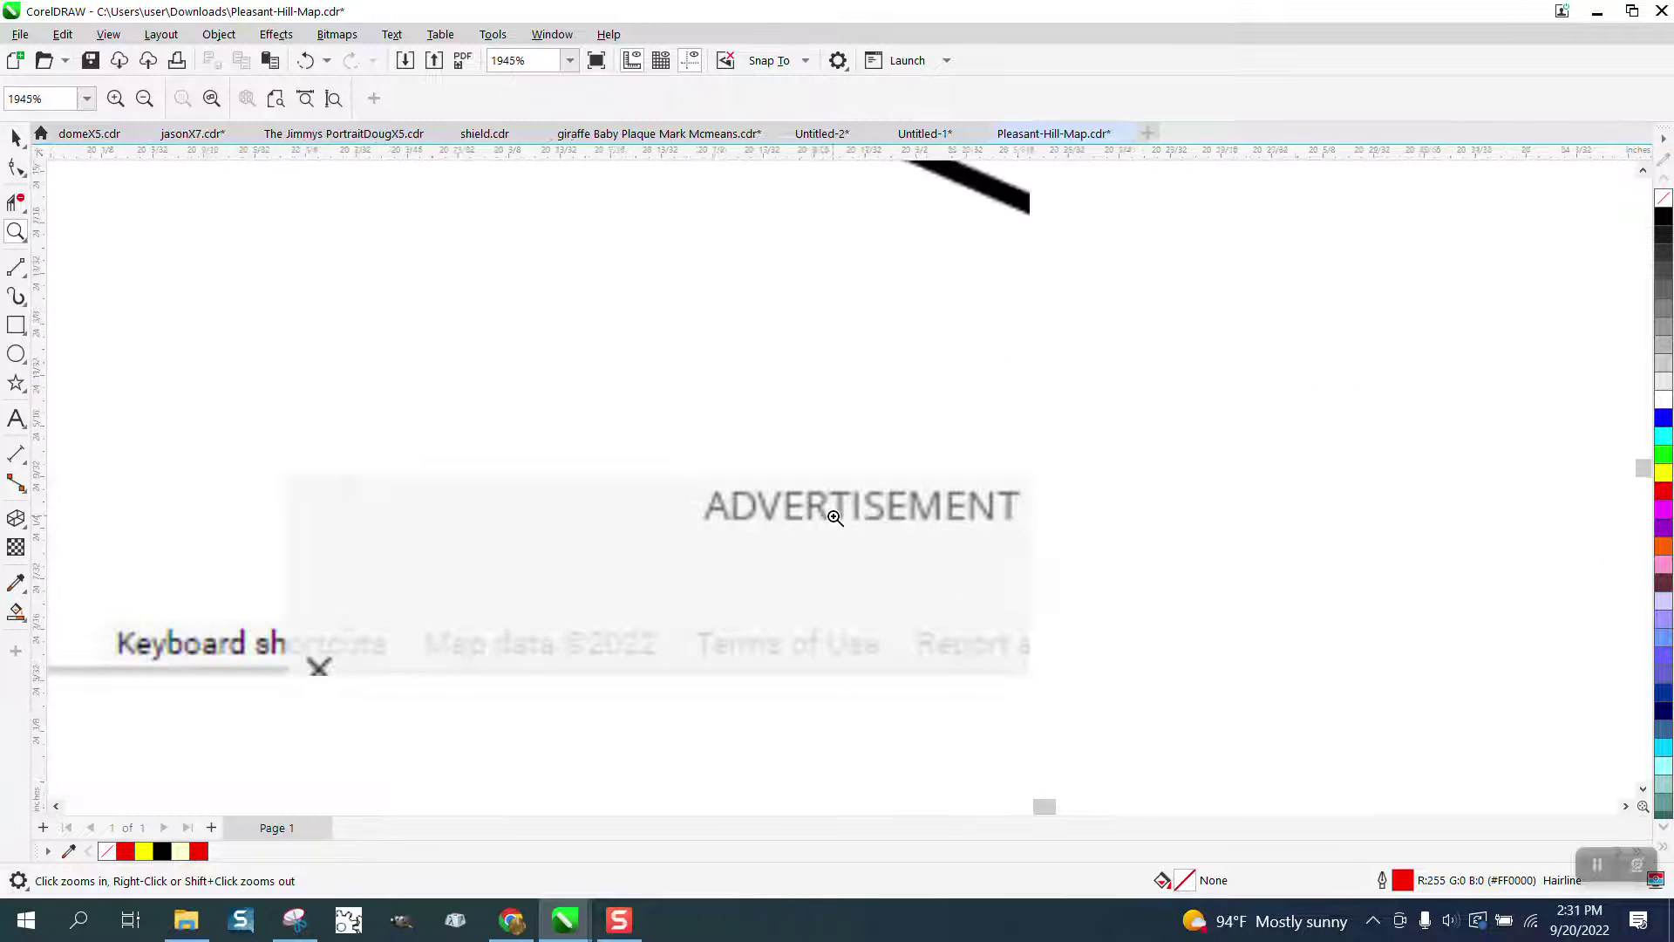
scroll(834, 516, down, 1)
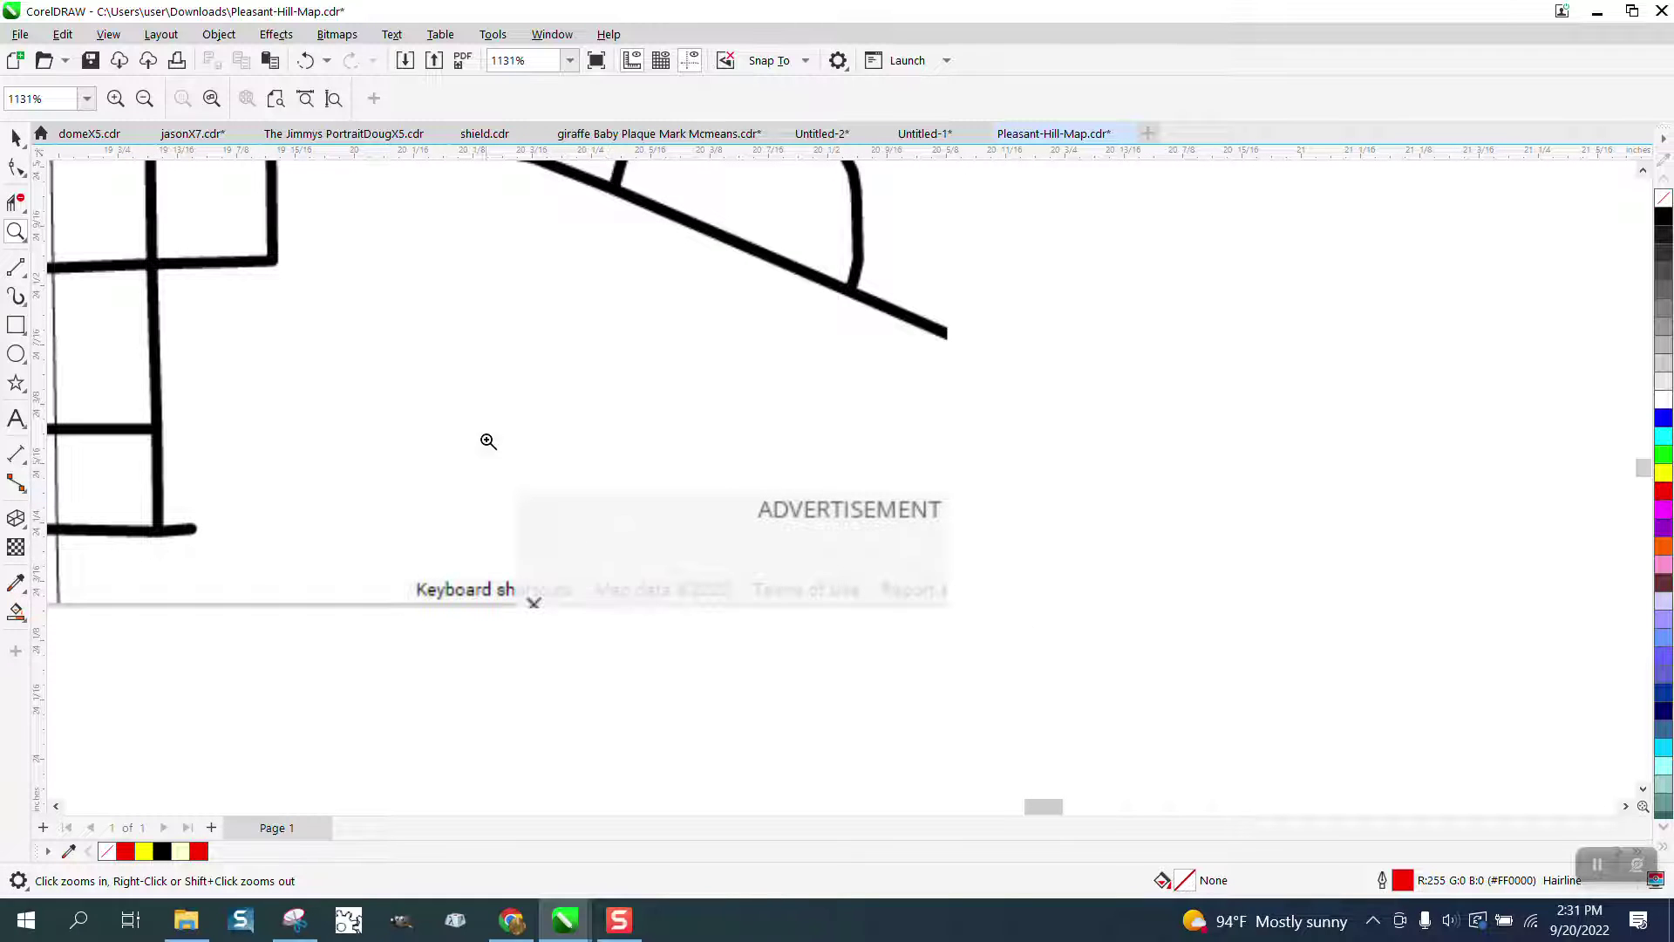
scroll(663, 519, down, 2)
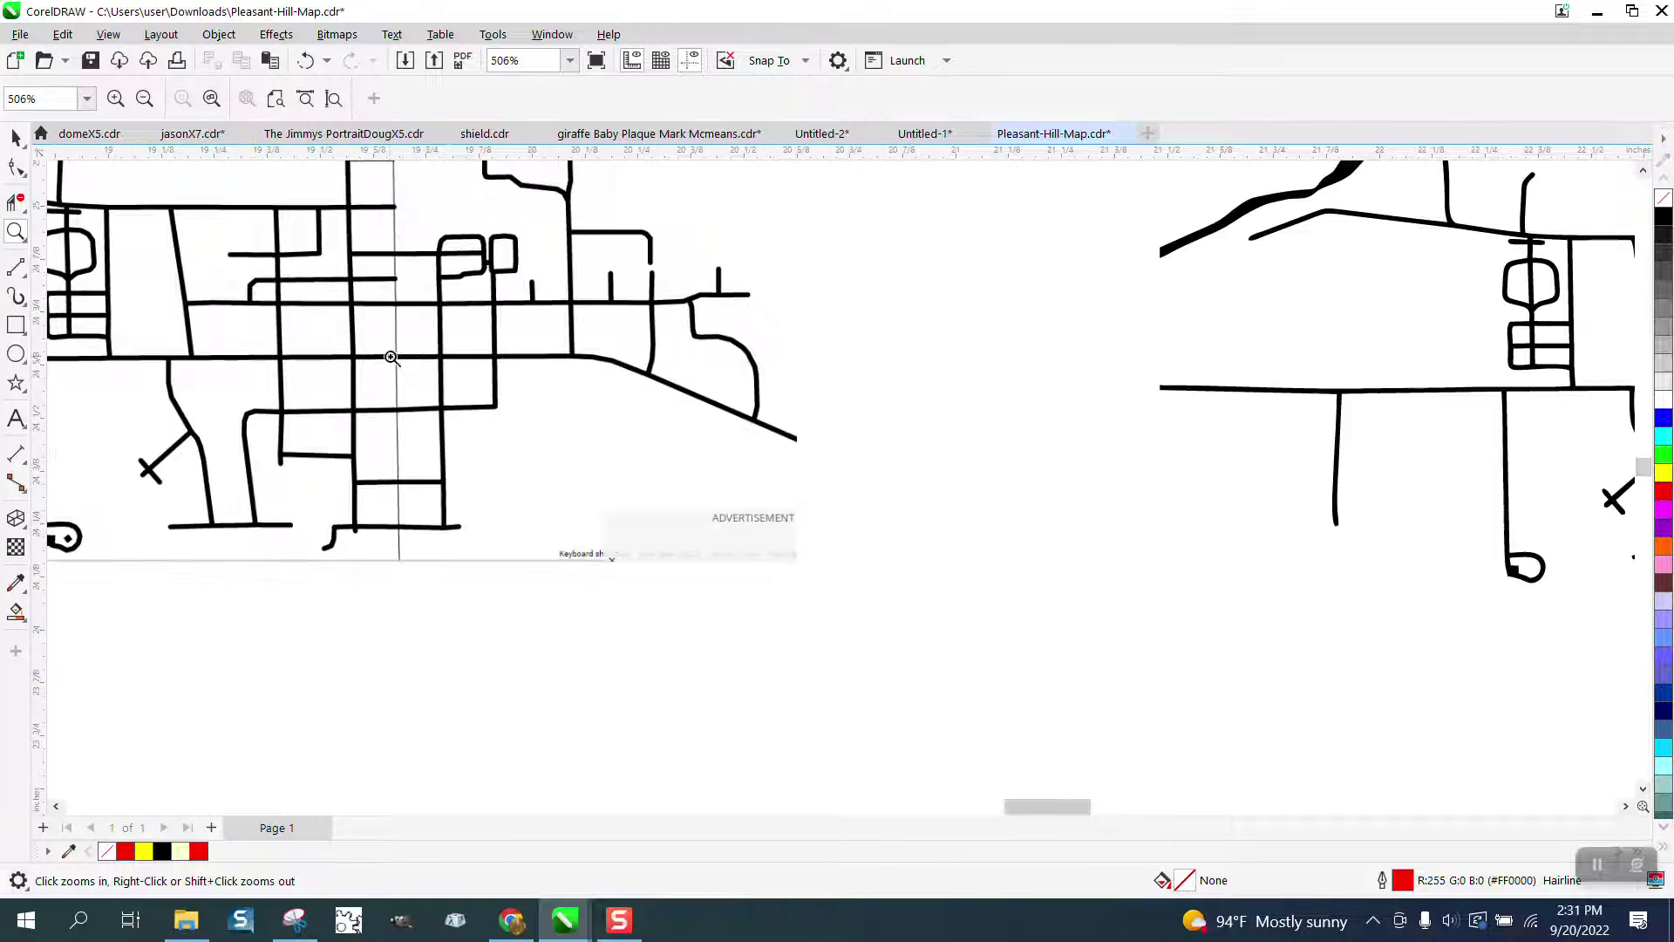
scroll(391, 464, down, 1)
scroll(430, 461, down, 1)
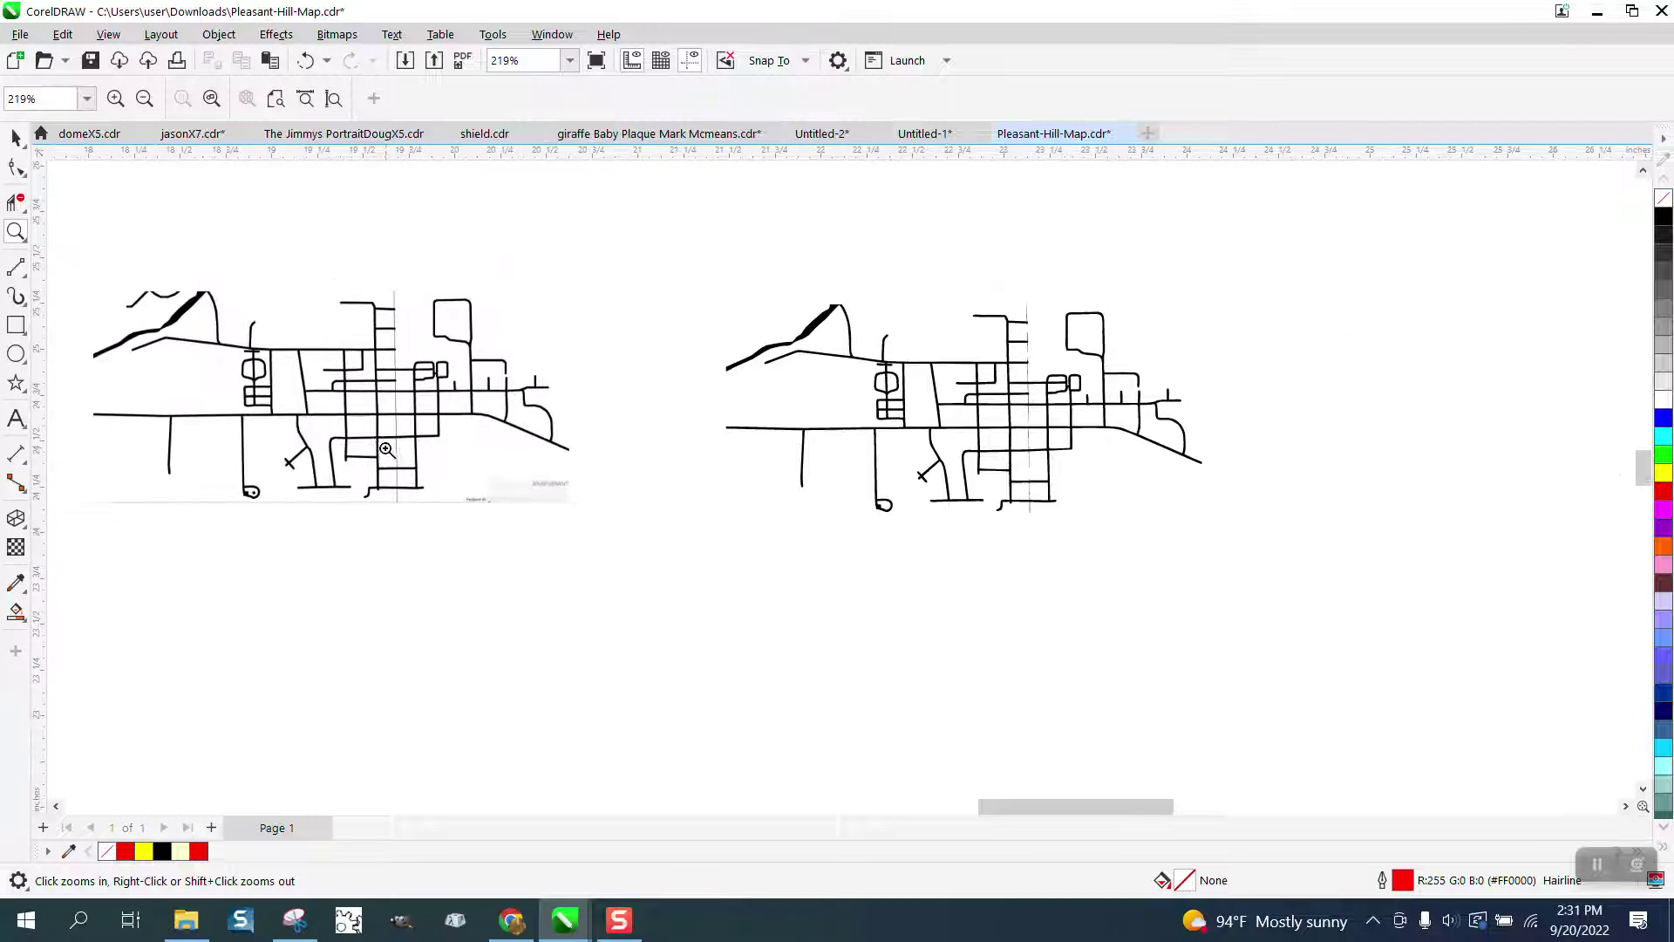
drag(991, 280, 1145, 582)
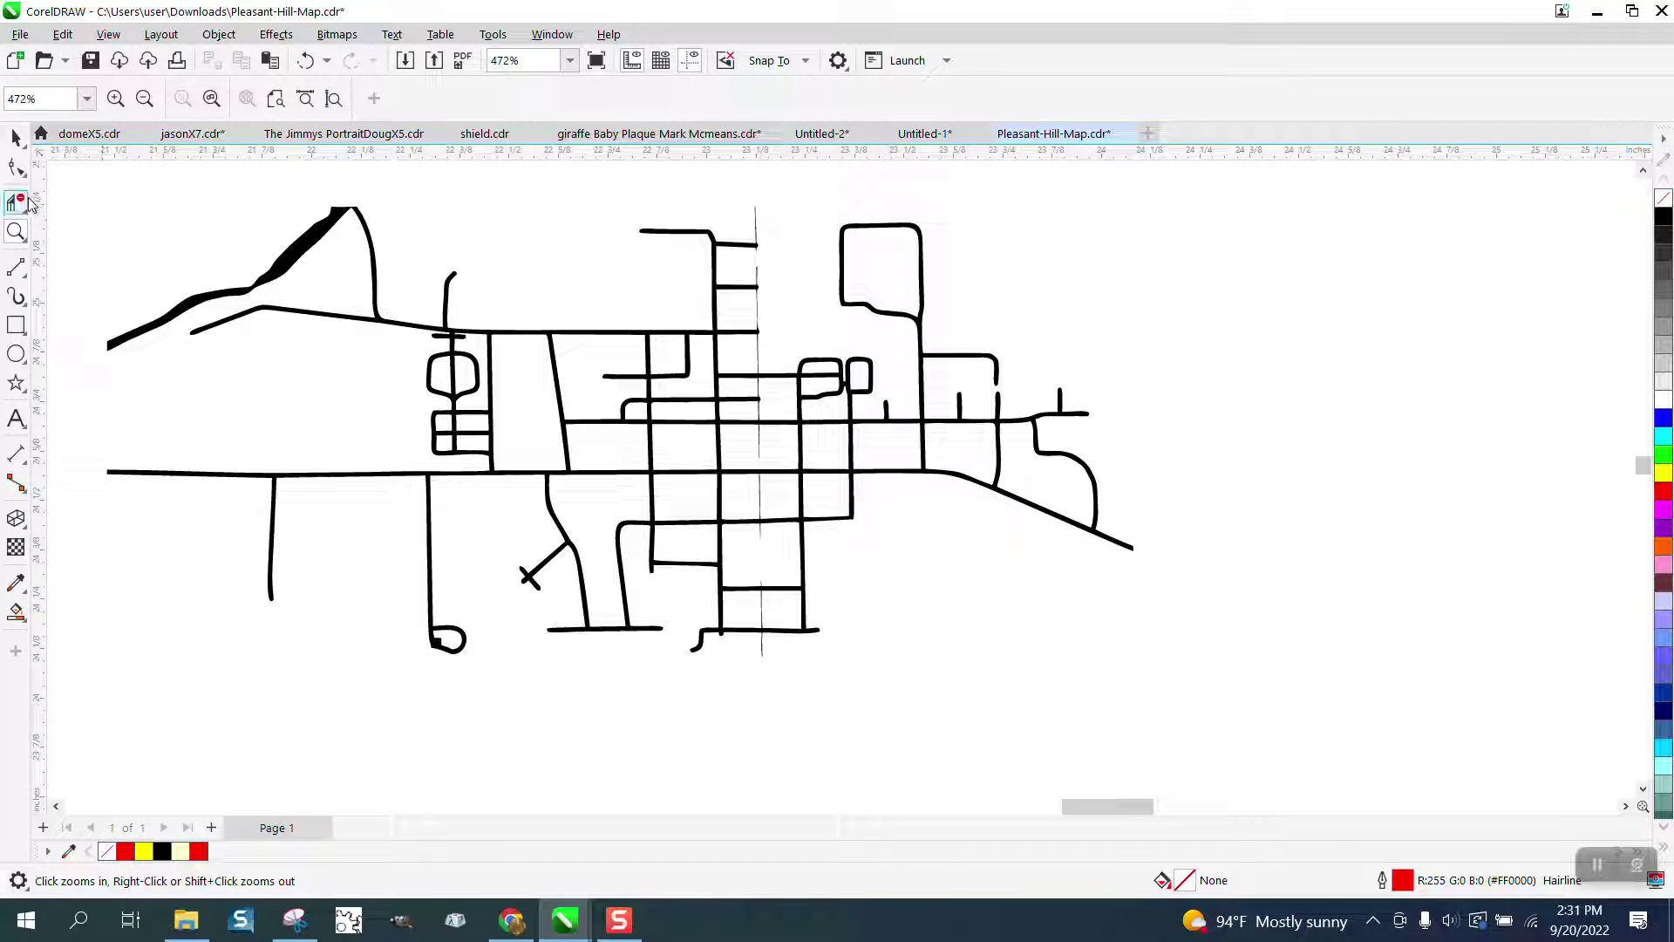
click(16, 166)
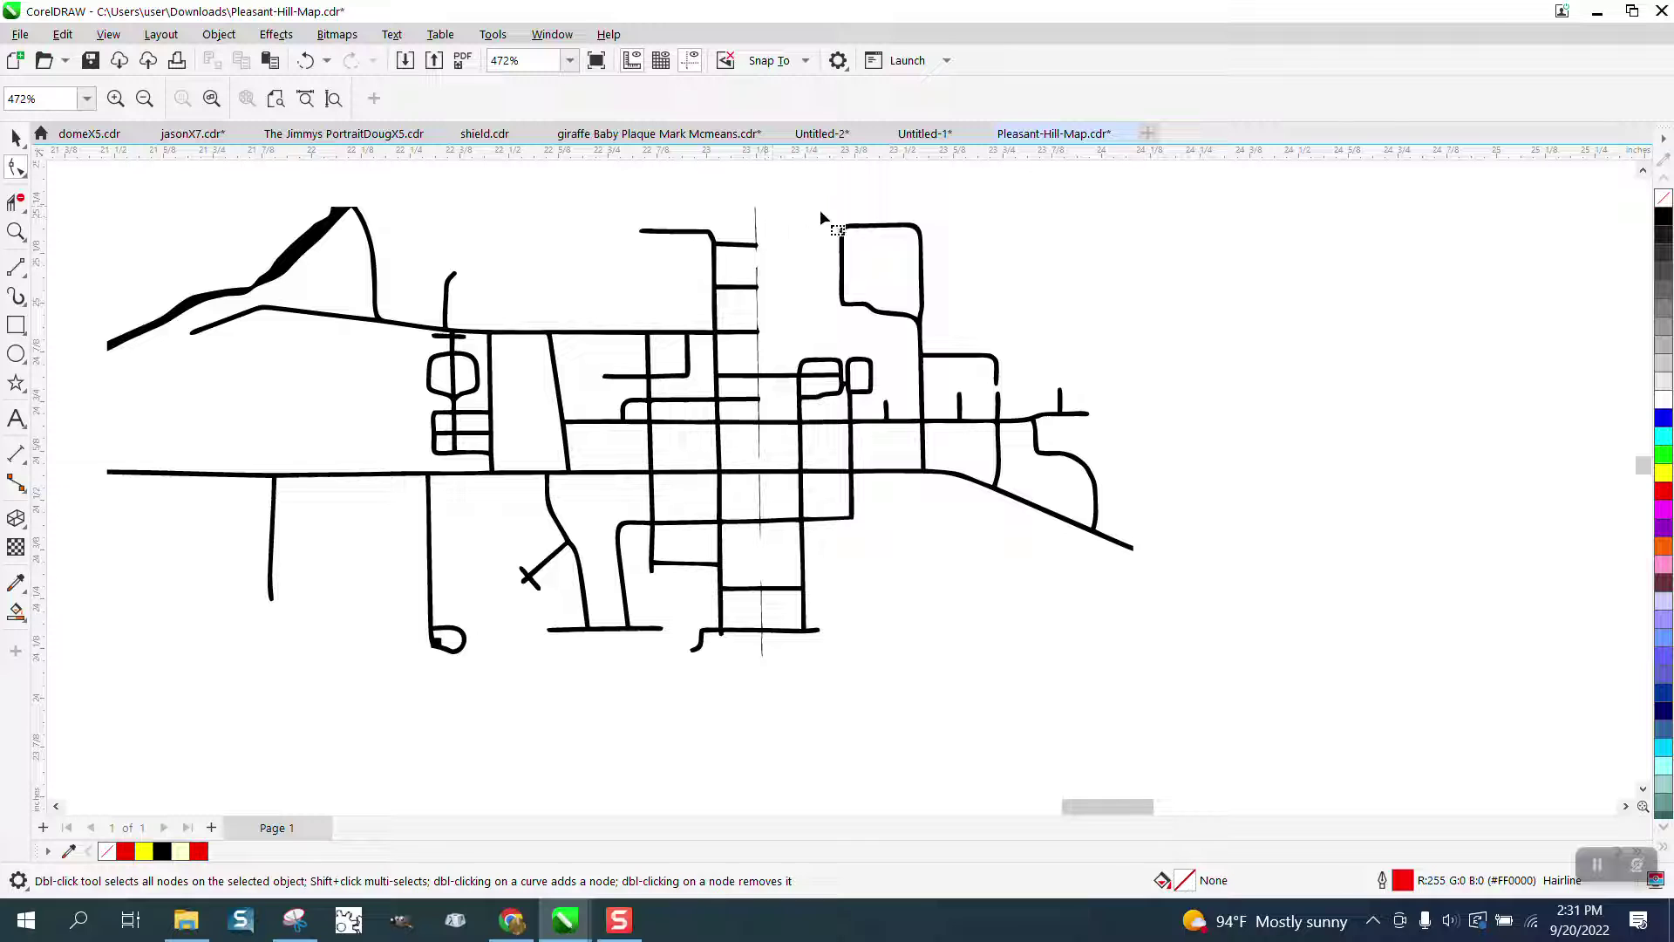
click(756, 235)
click(16, 231)
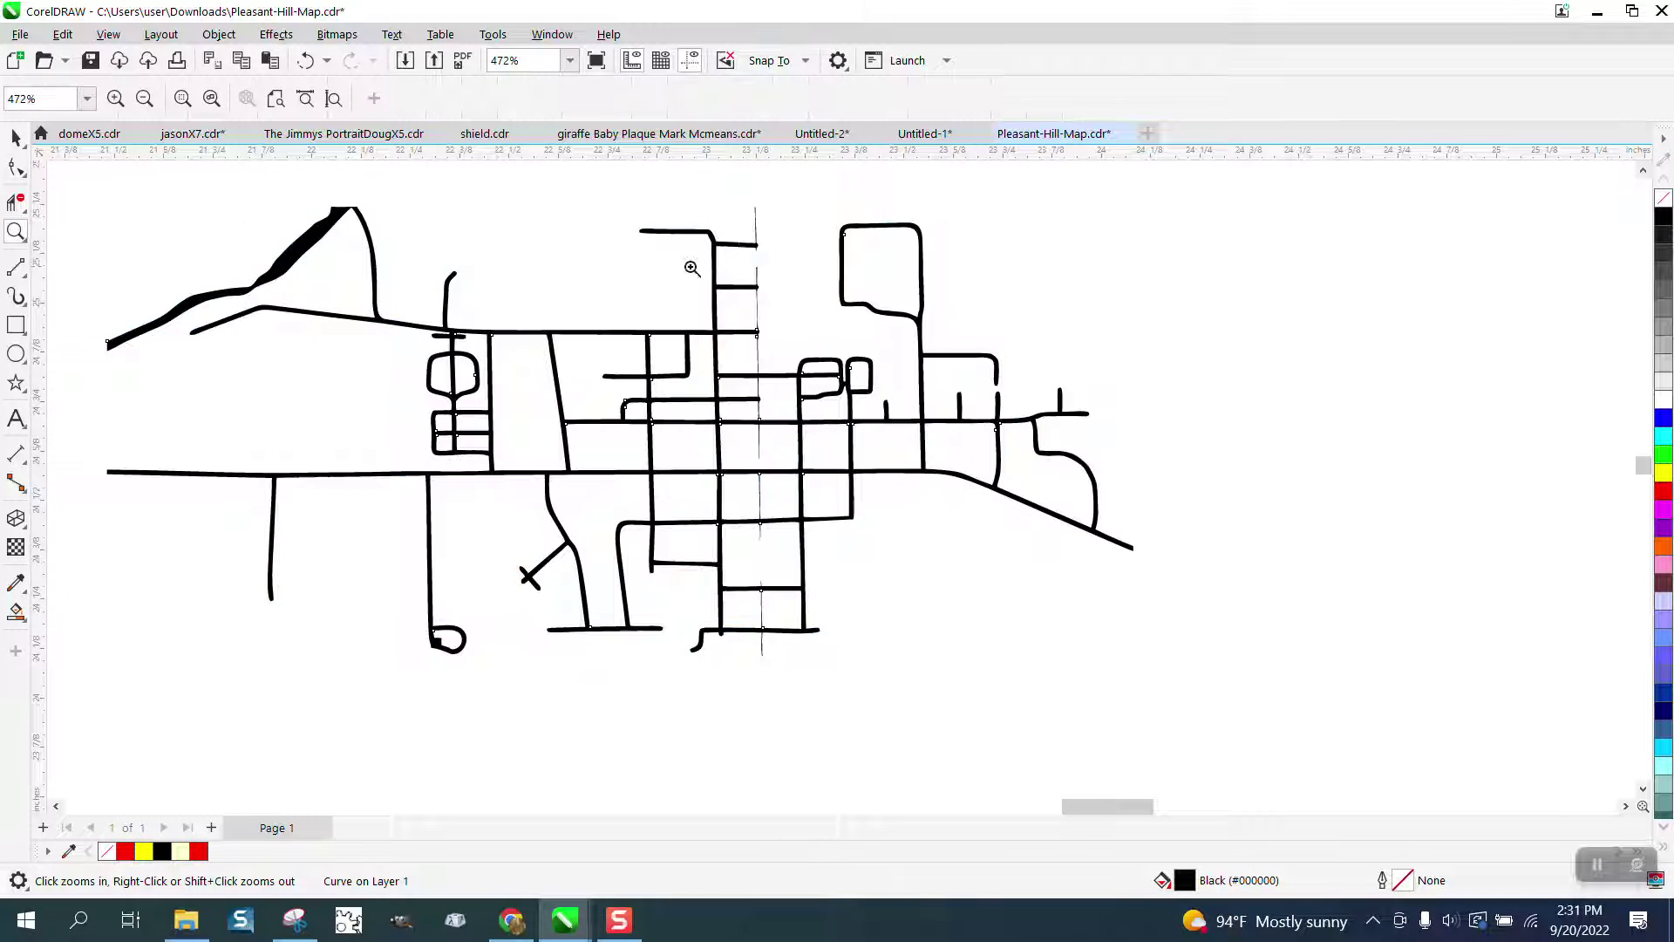
drag(739, 211, 840, 311)
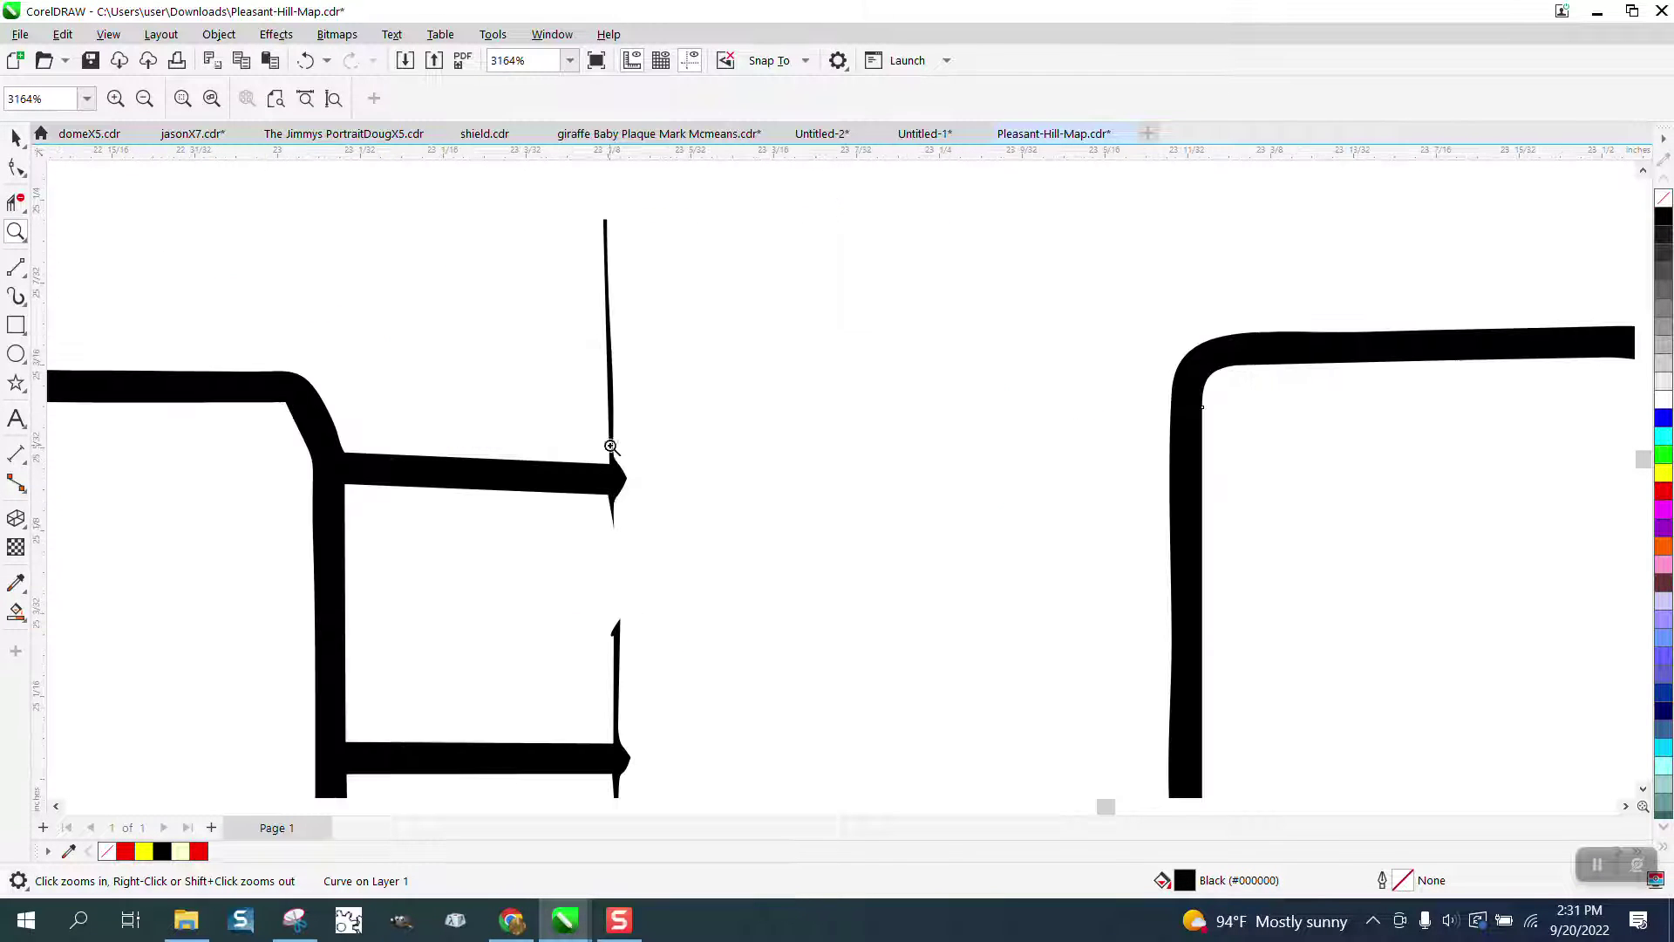
scroll(579, 254, down, 5)
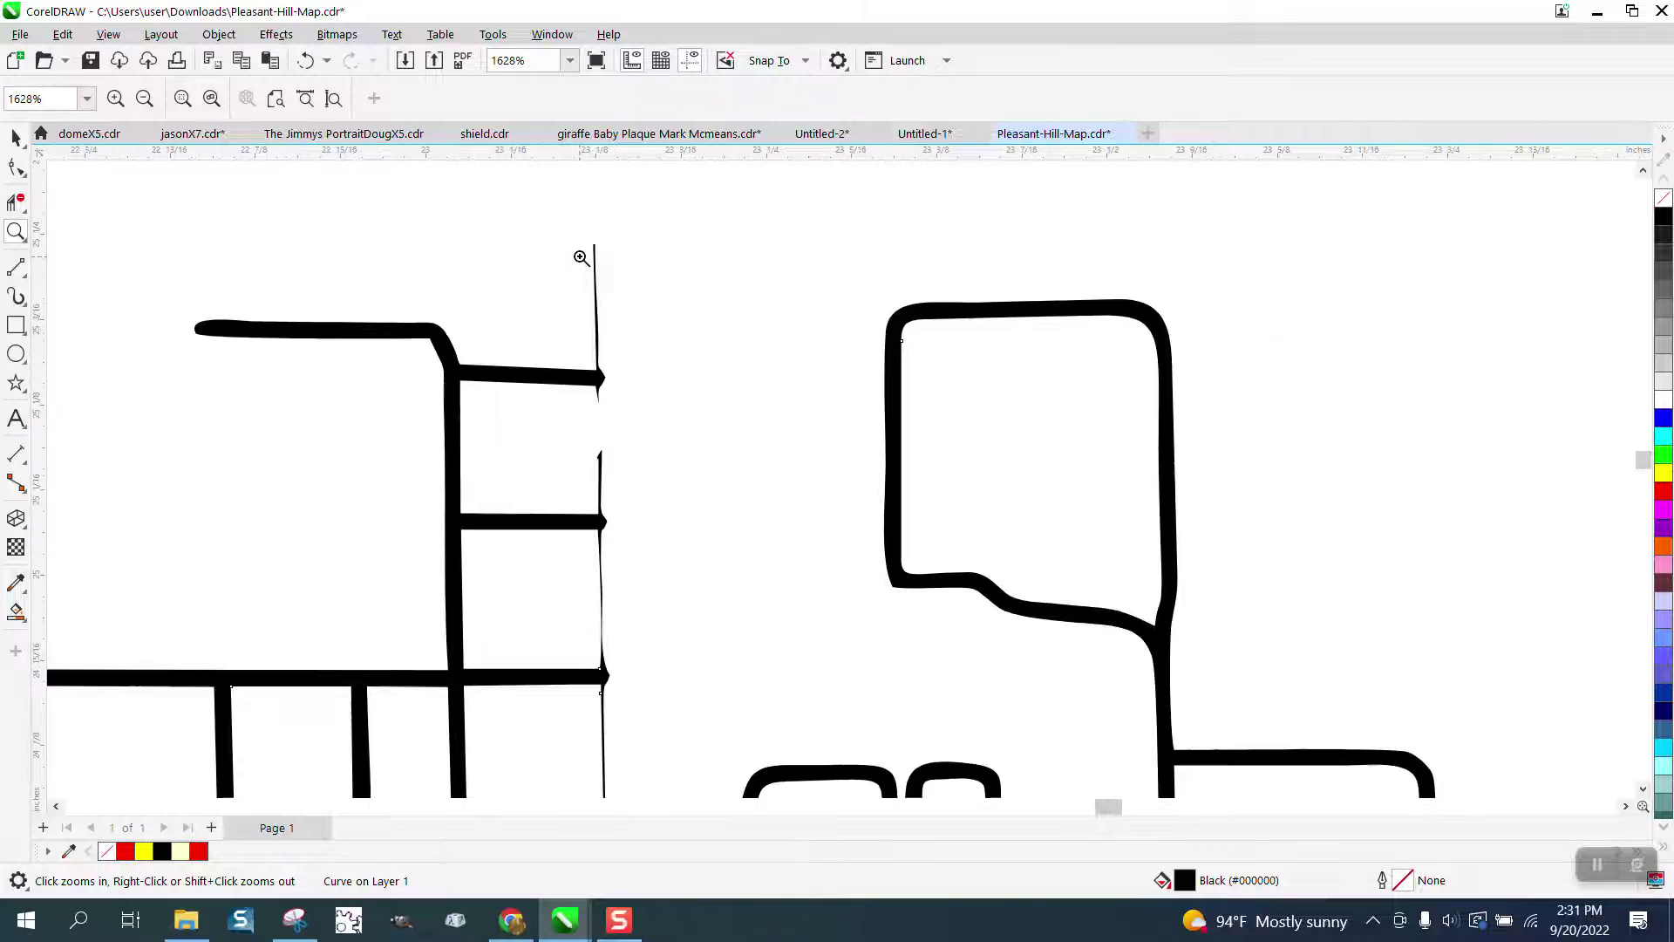
scroll(589, 252, down, 3)
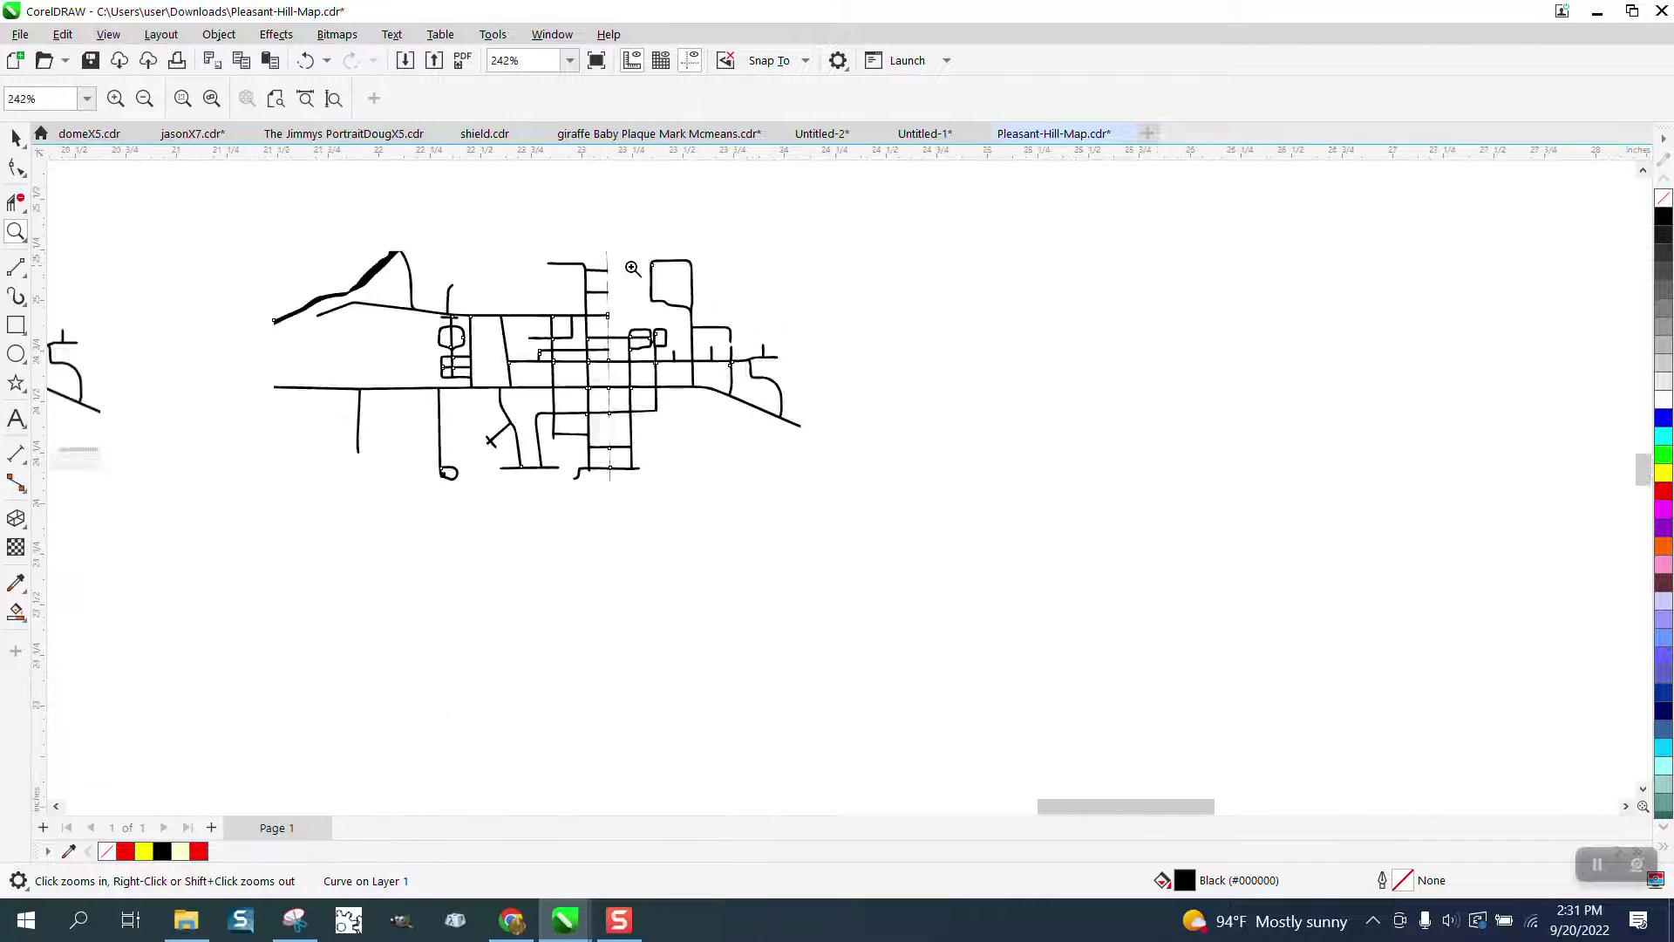
- Remove the traced map's black fill and give it a black hairline outline
click(19, 138)
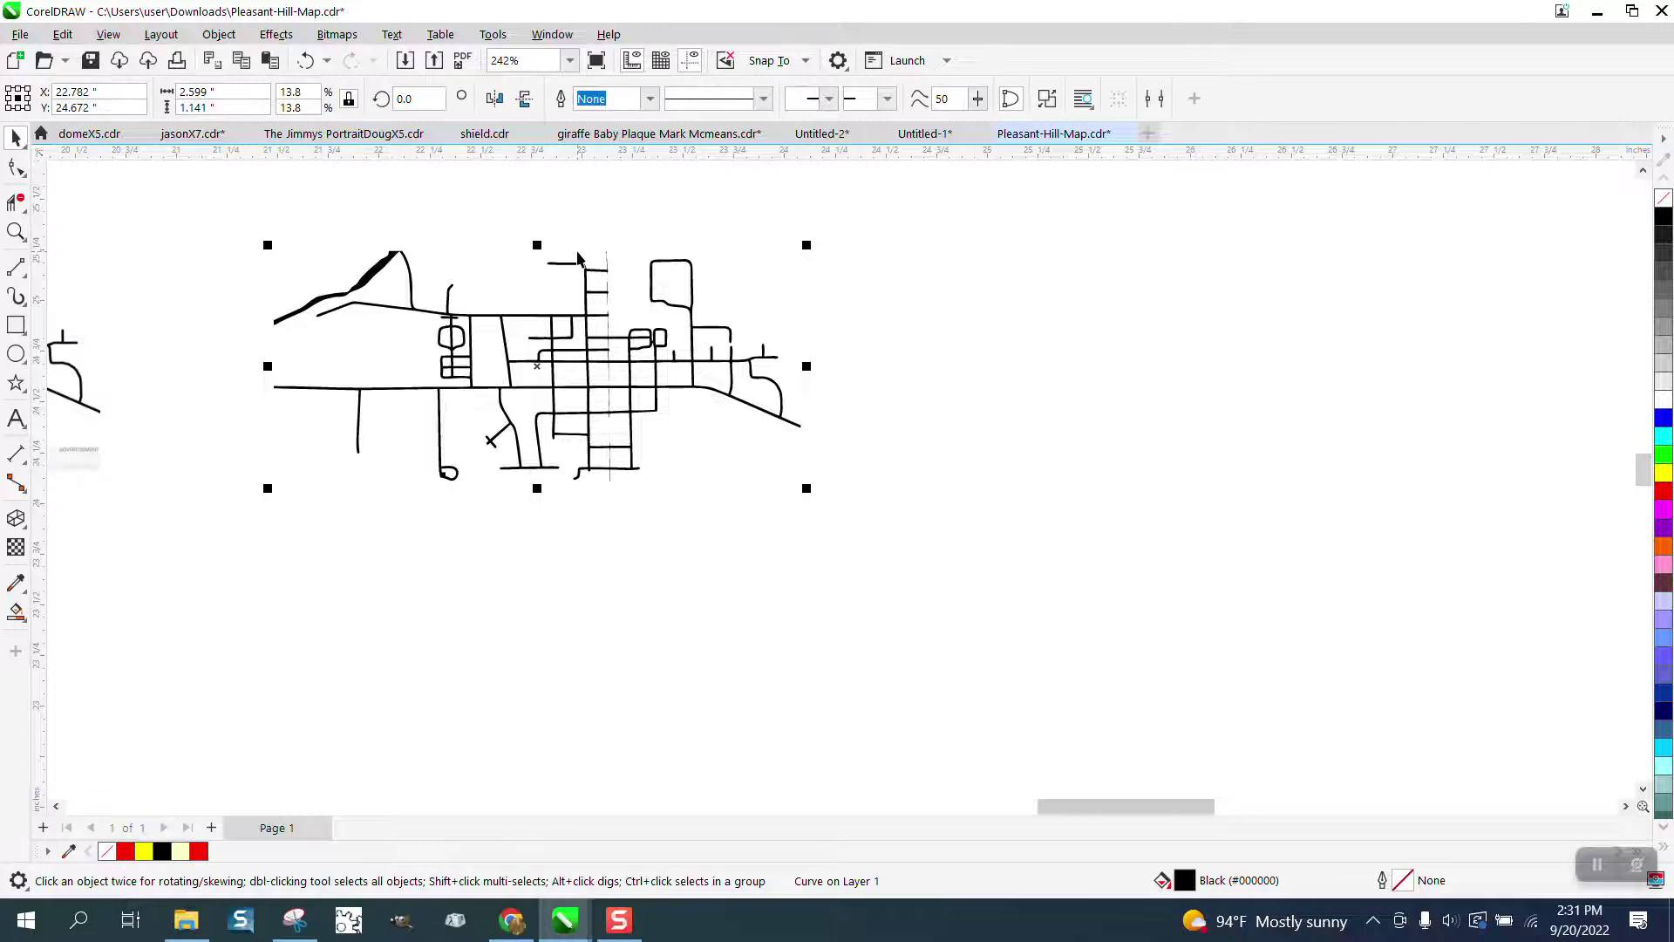
click(1664, 199)
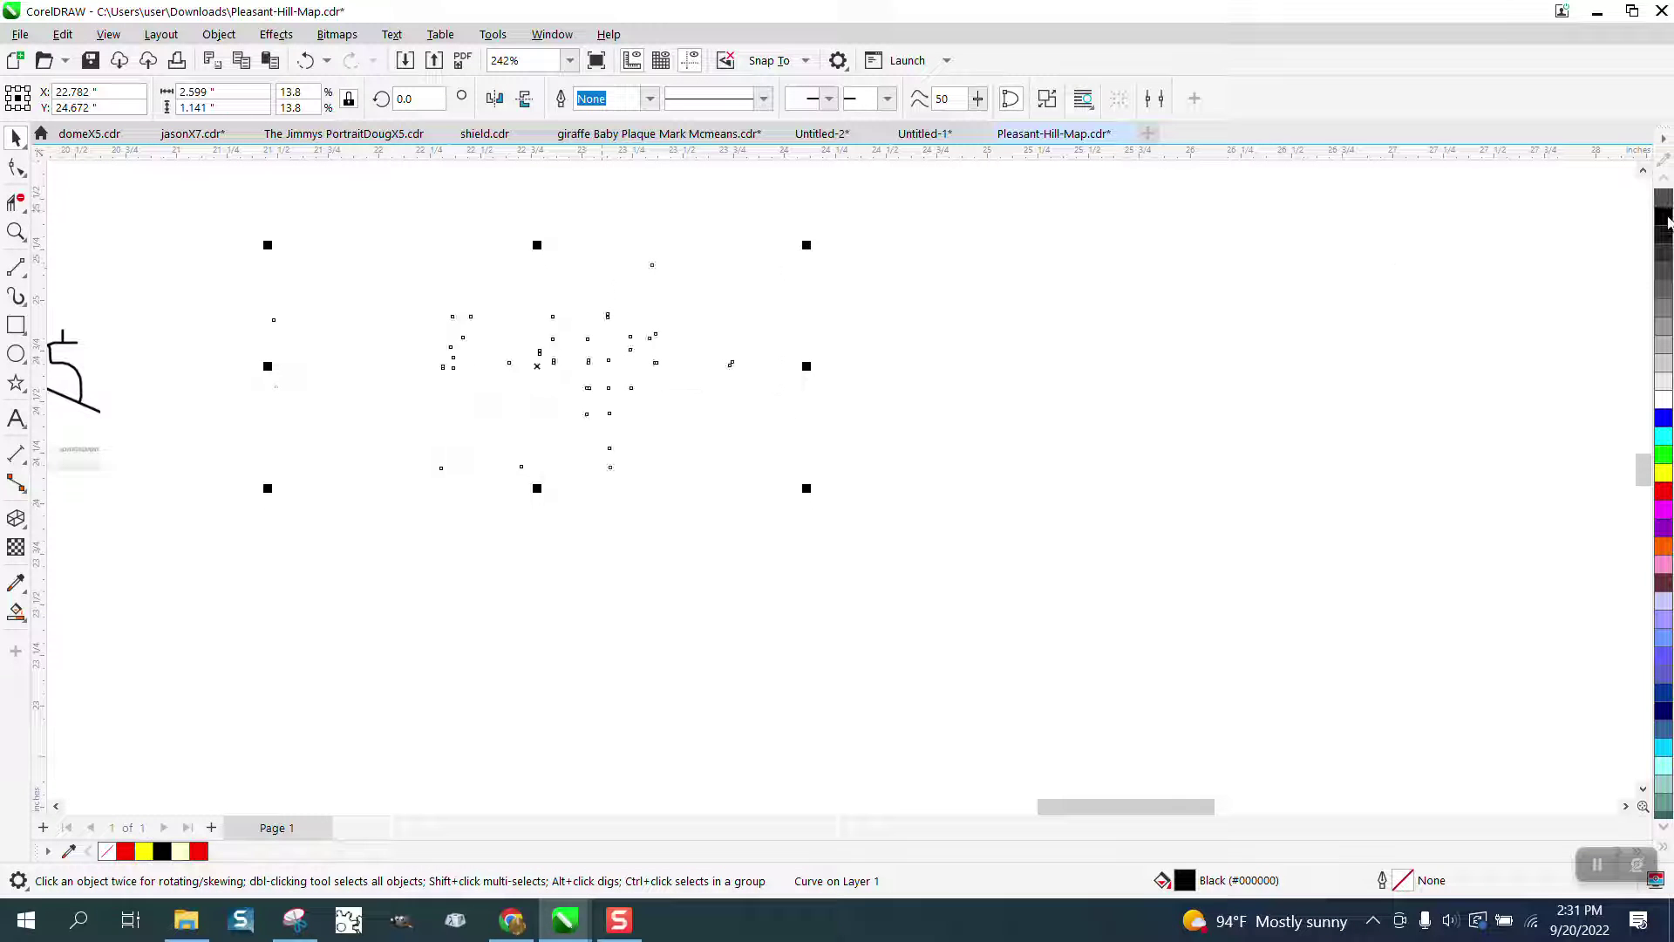
right_click(1664, 216)
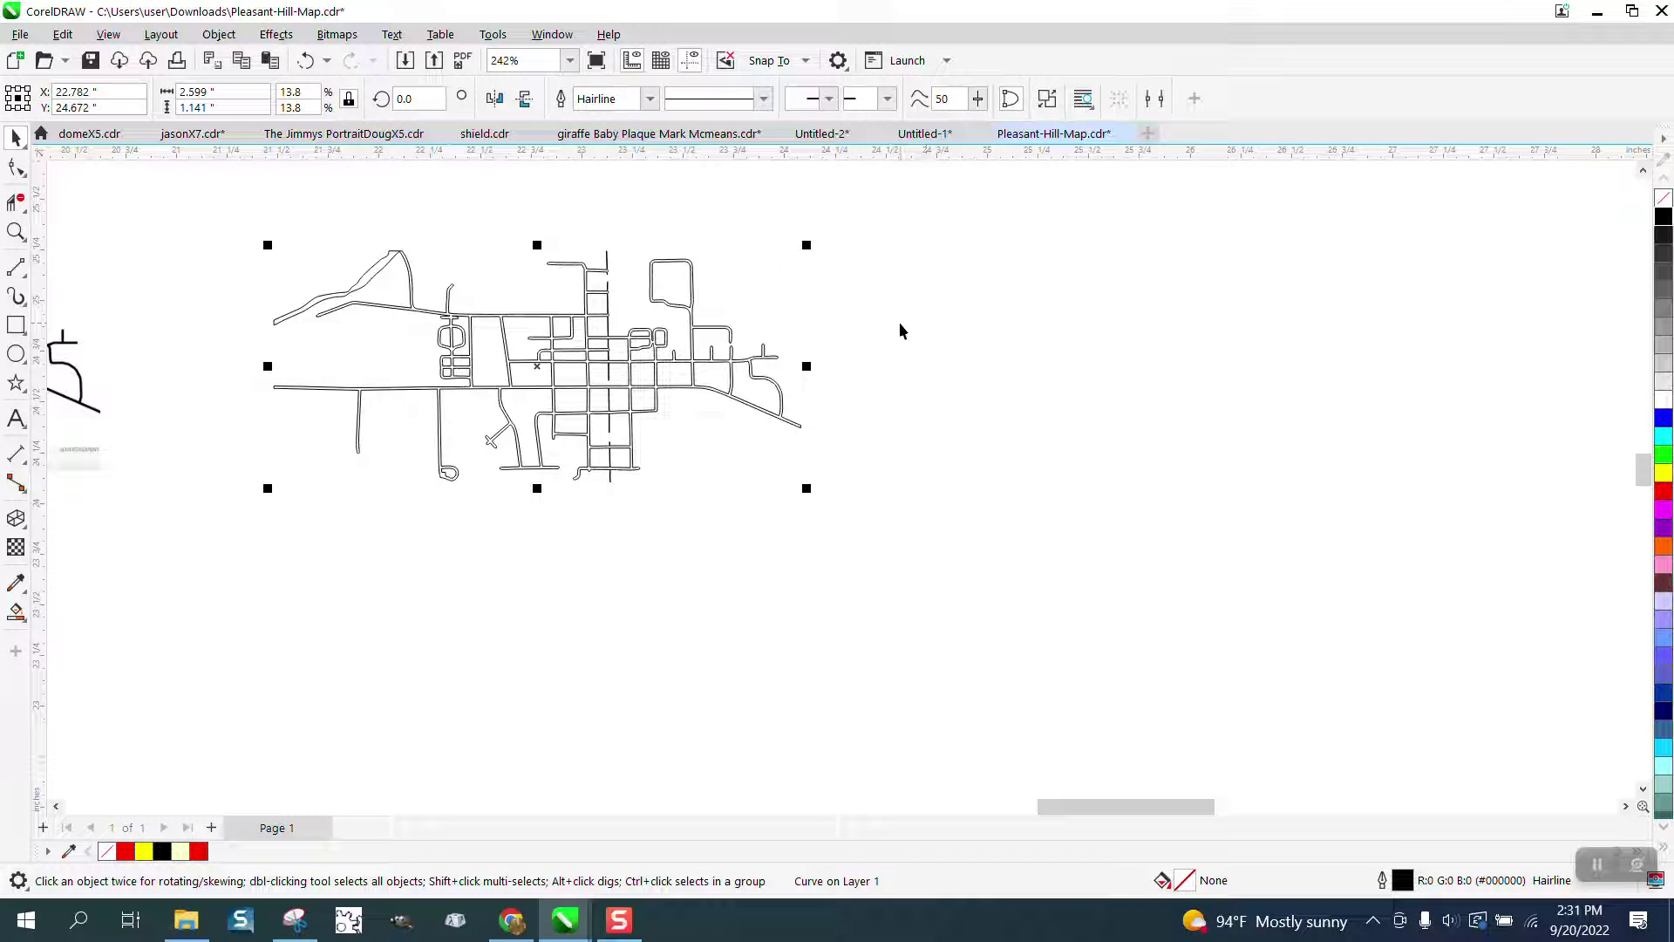
- Set the nudge distance to 2 inches and duplicate the street map 2 inches below
click(598, 209)
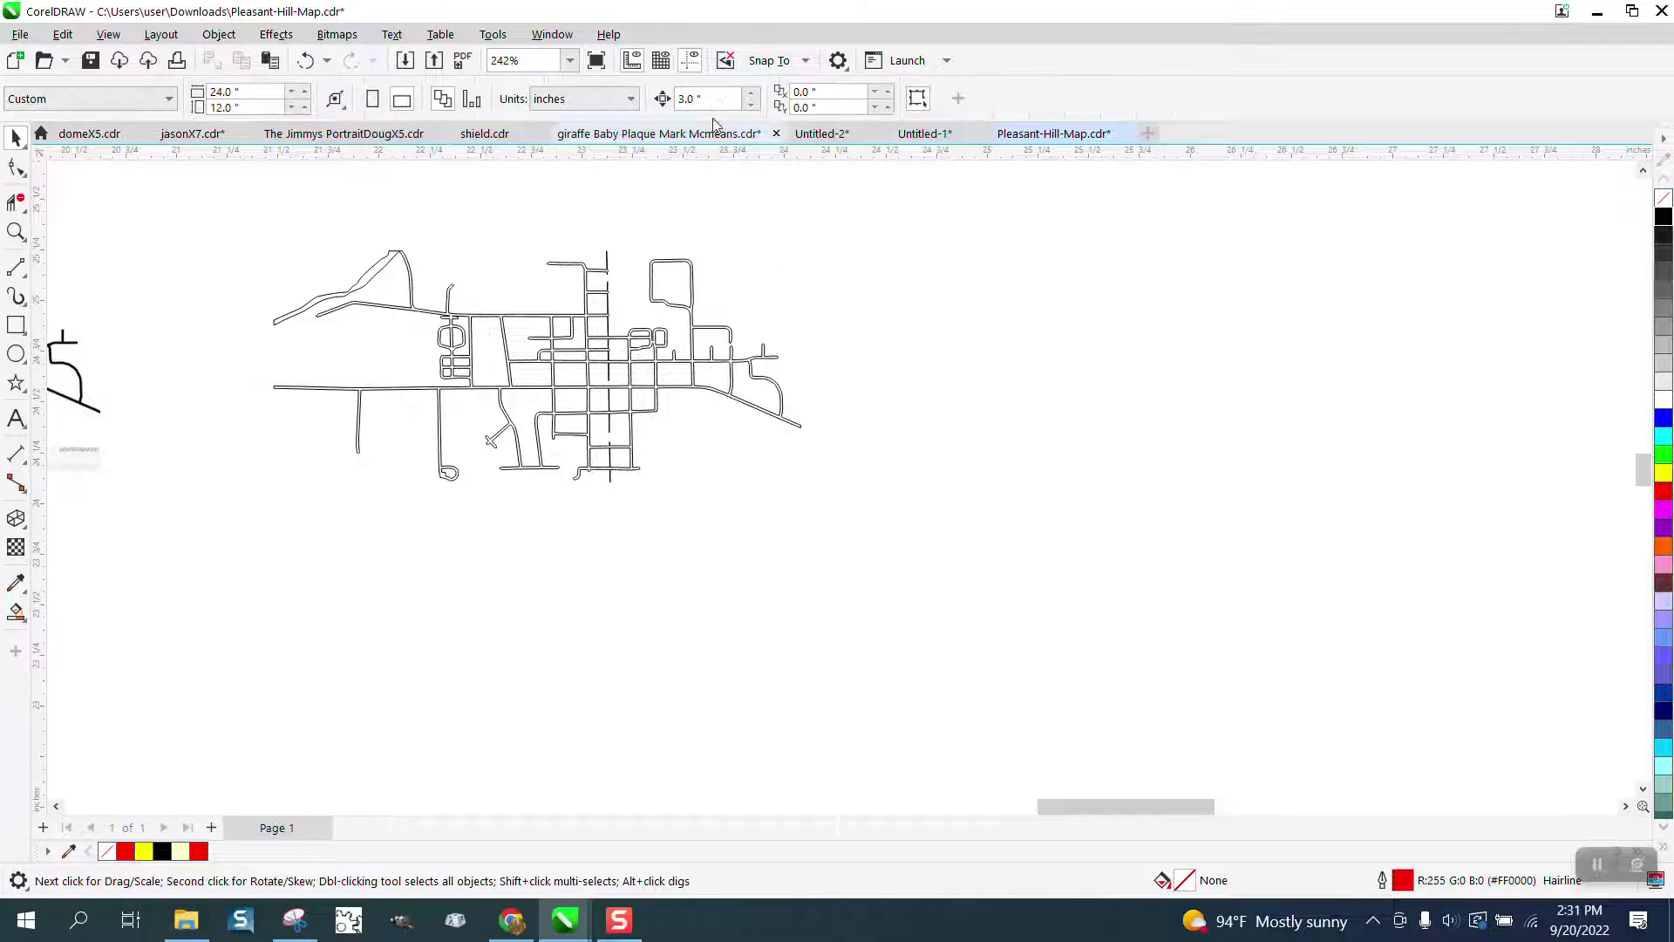
text(2)
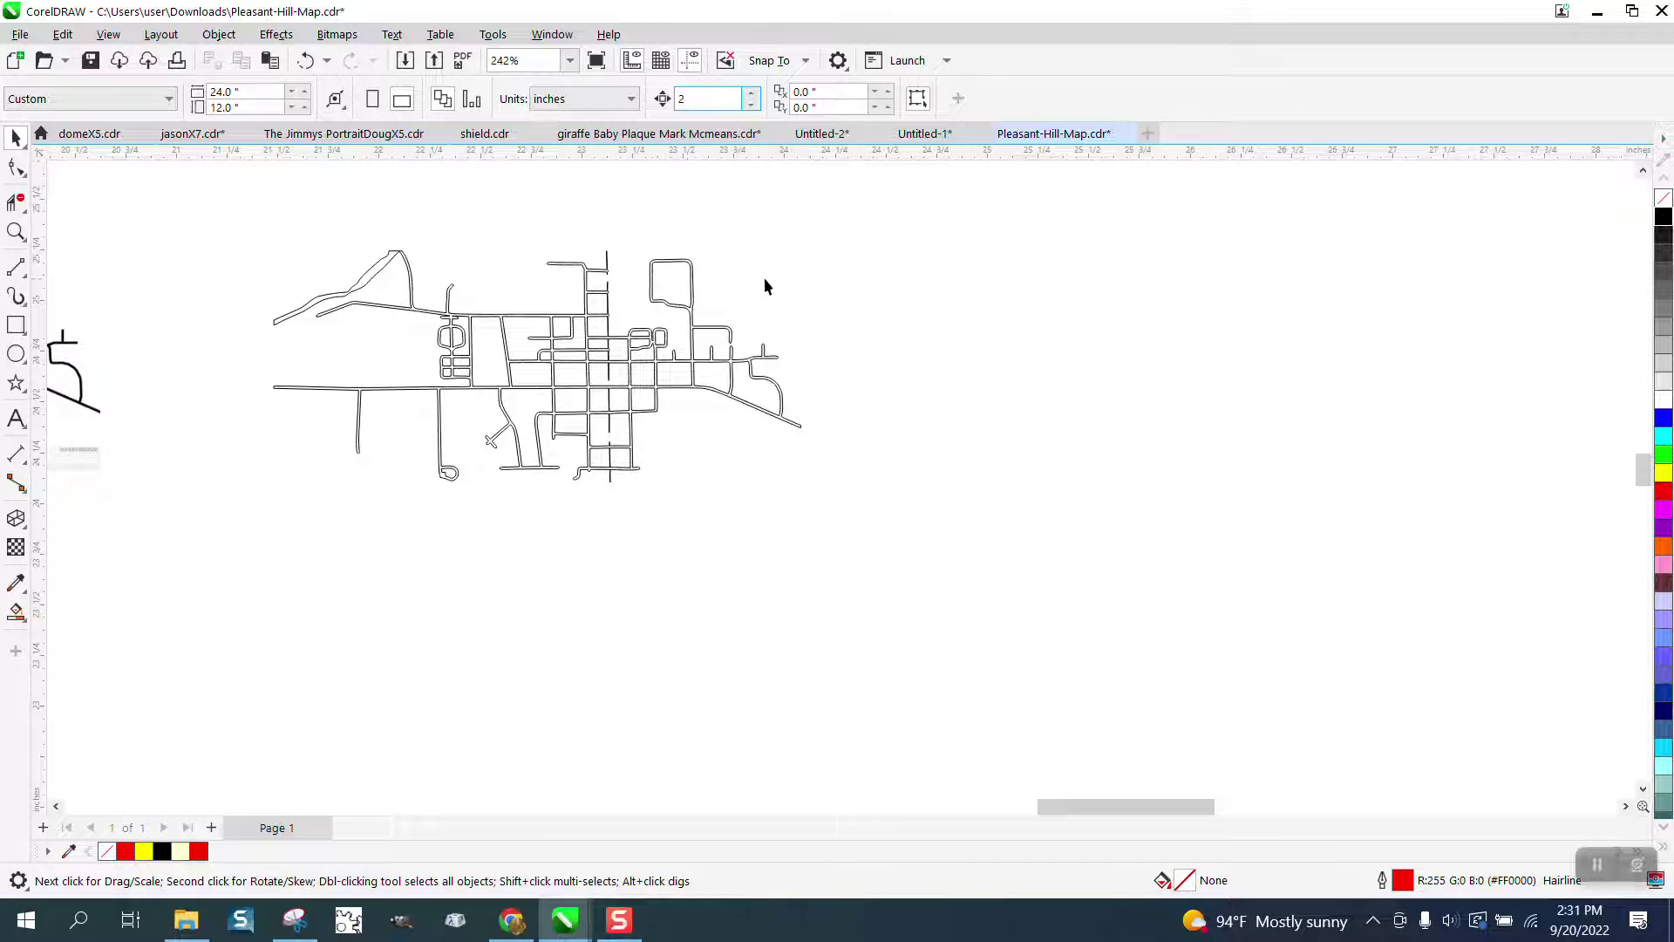
click(693, 277)
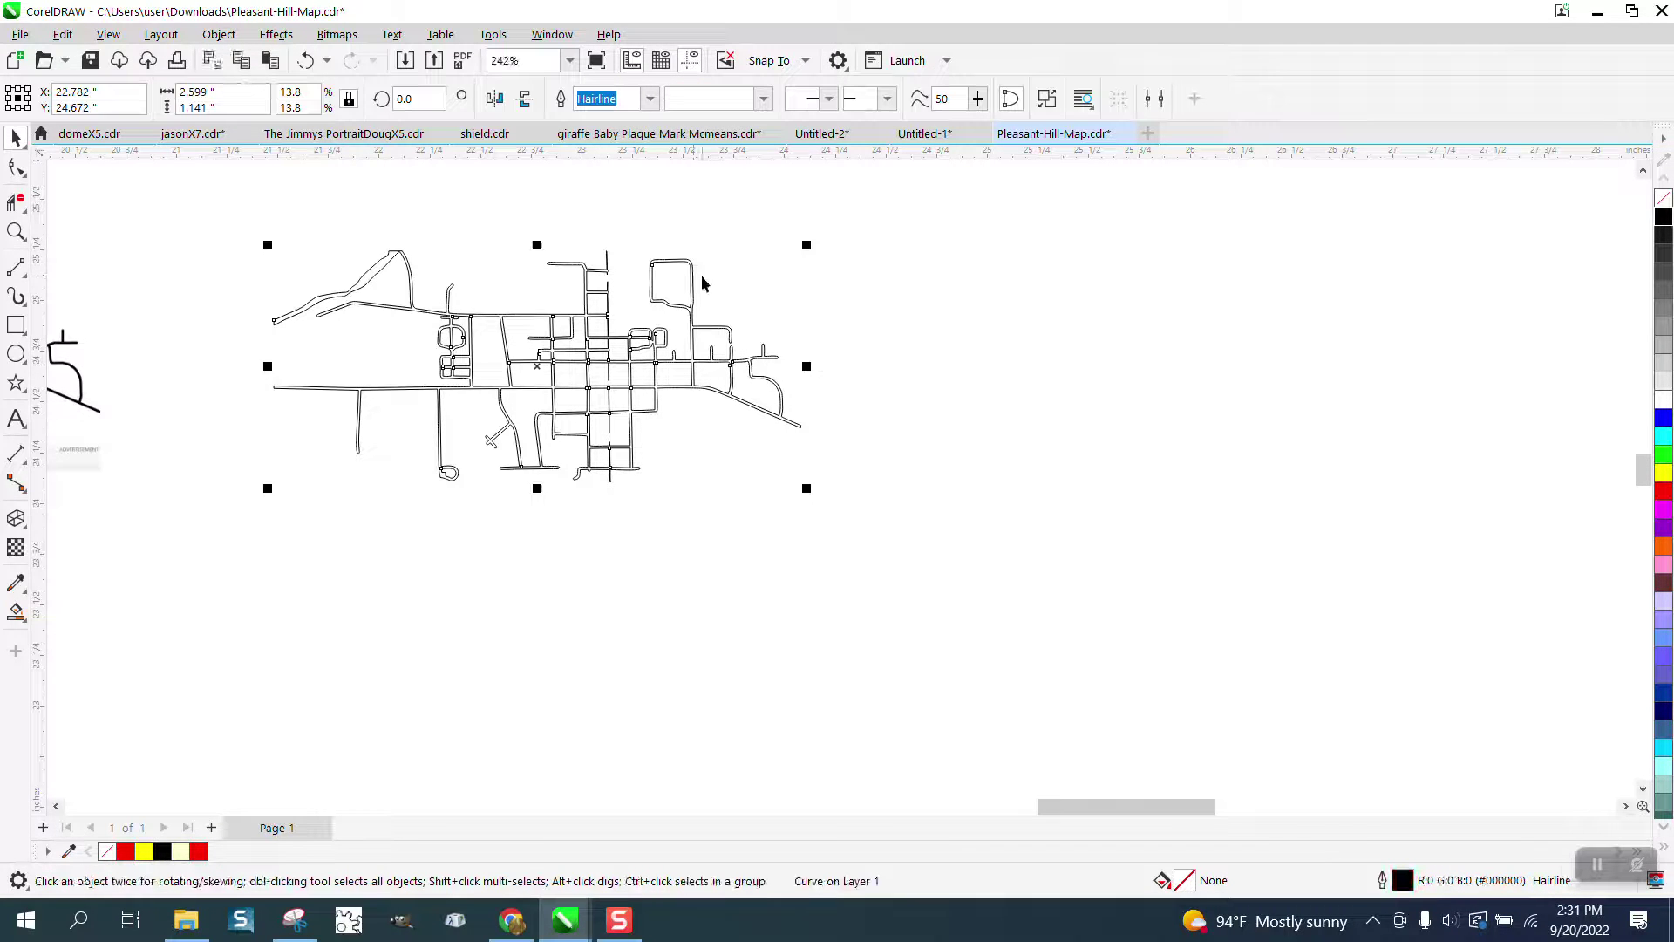
key(KP_Add)
key(Down)
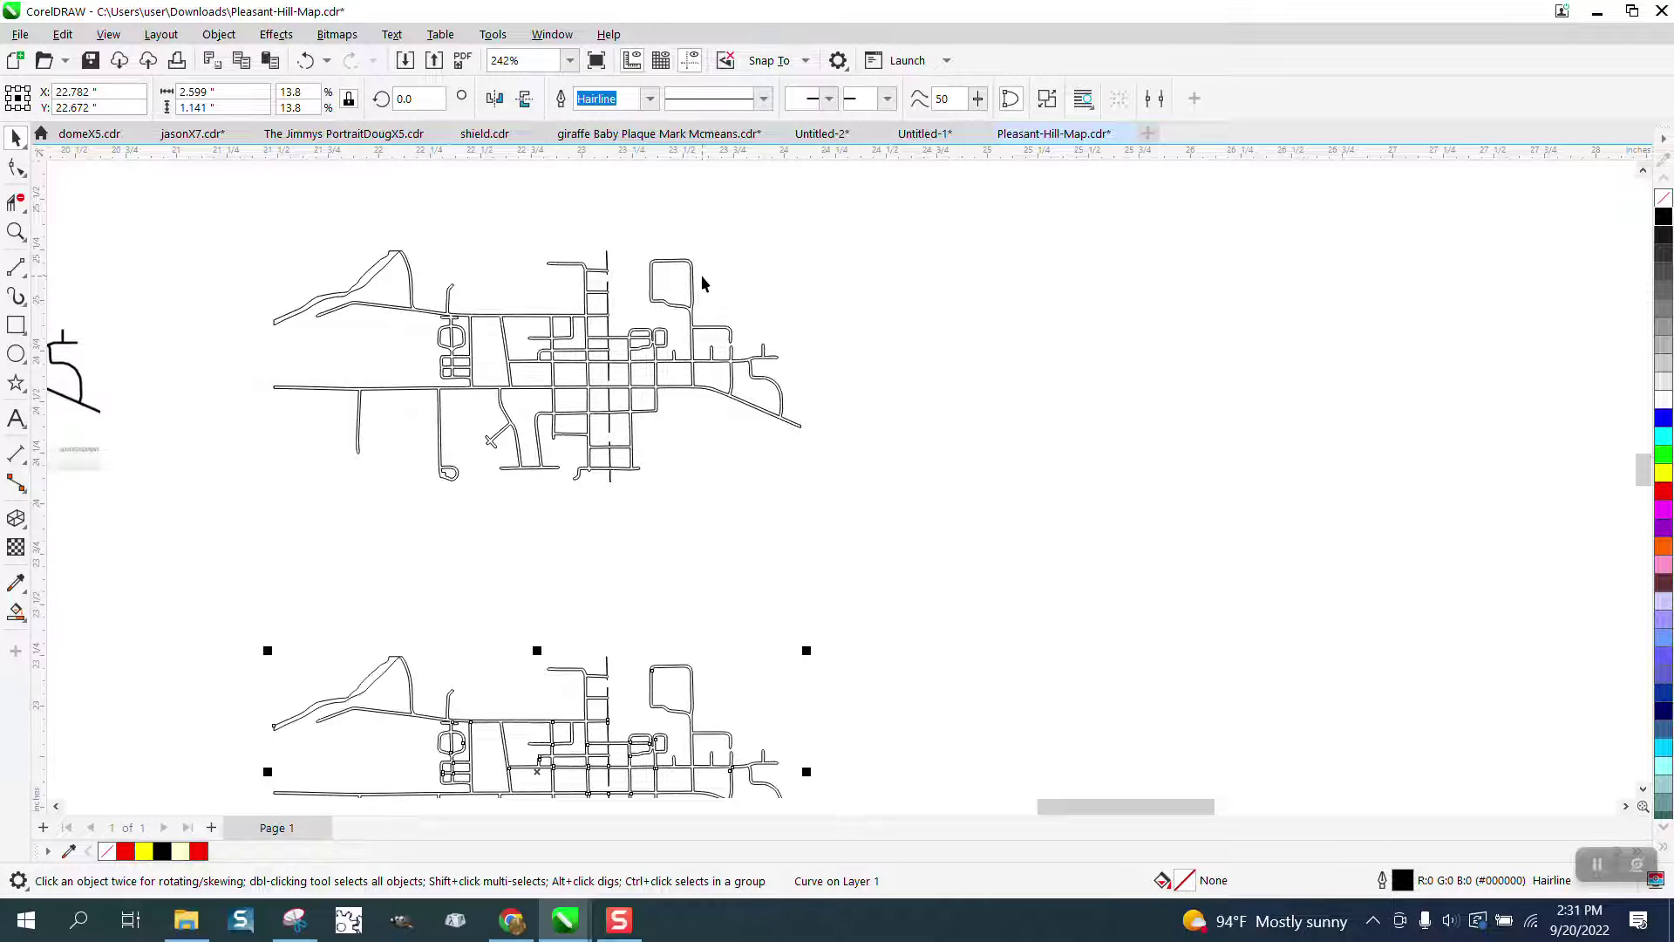
scroll(676, 282, down, 2)
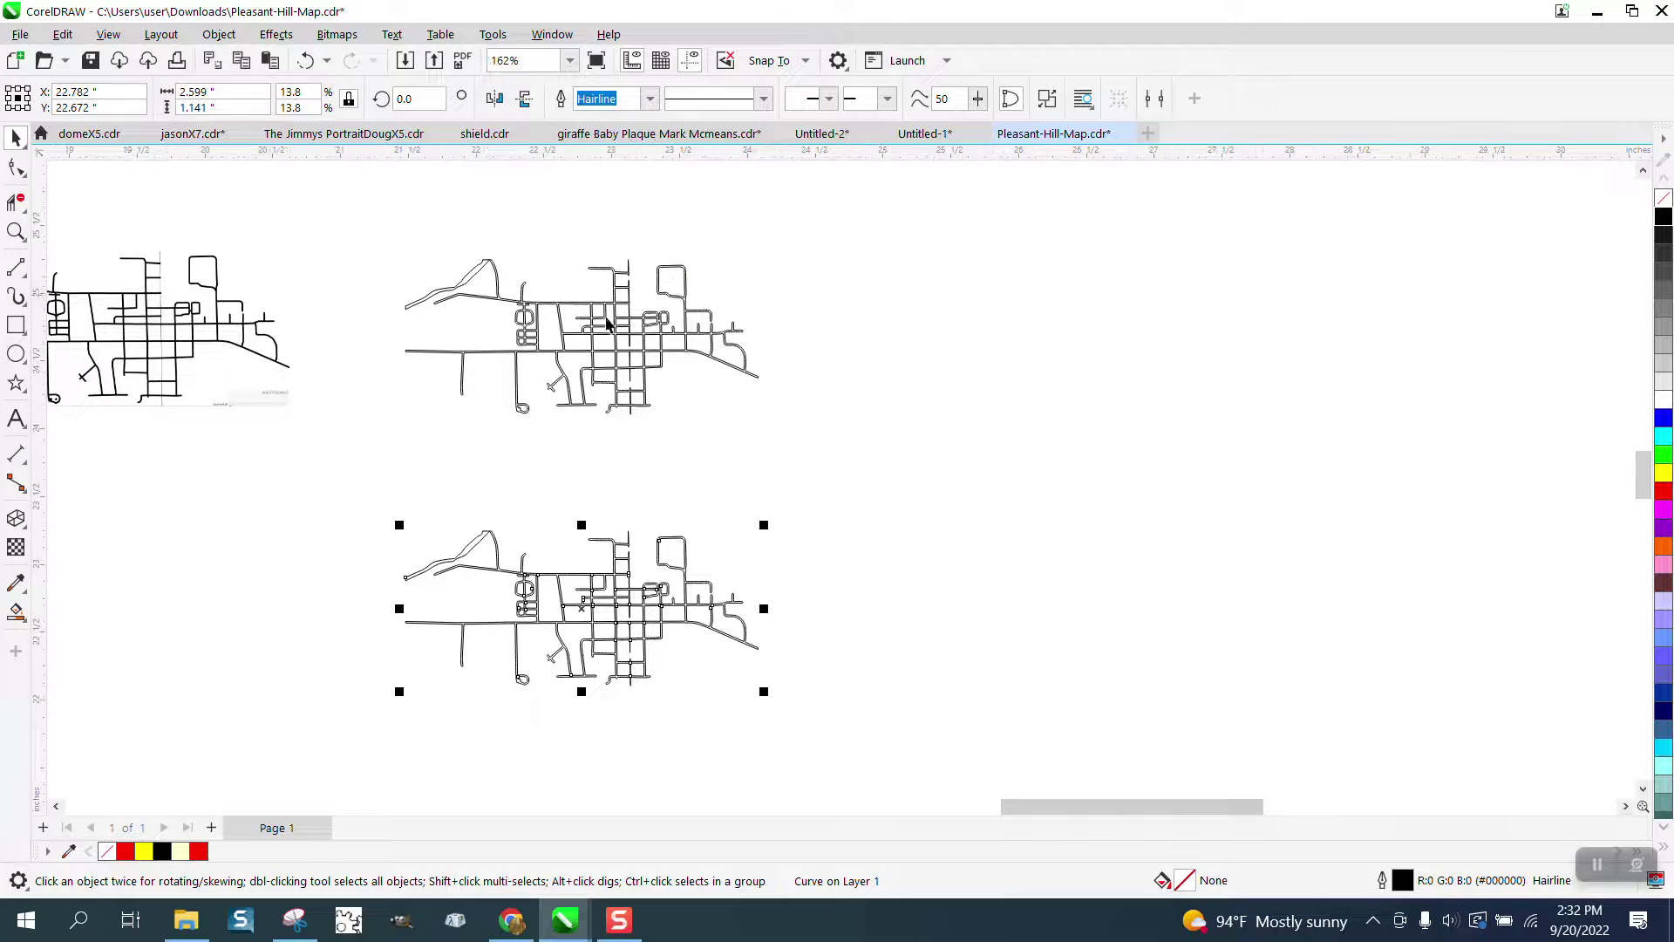
click(16, 267)
- Draw a trial vertical line across the upper map, then delete it
drag(676, 177, 676, 517)
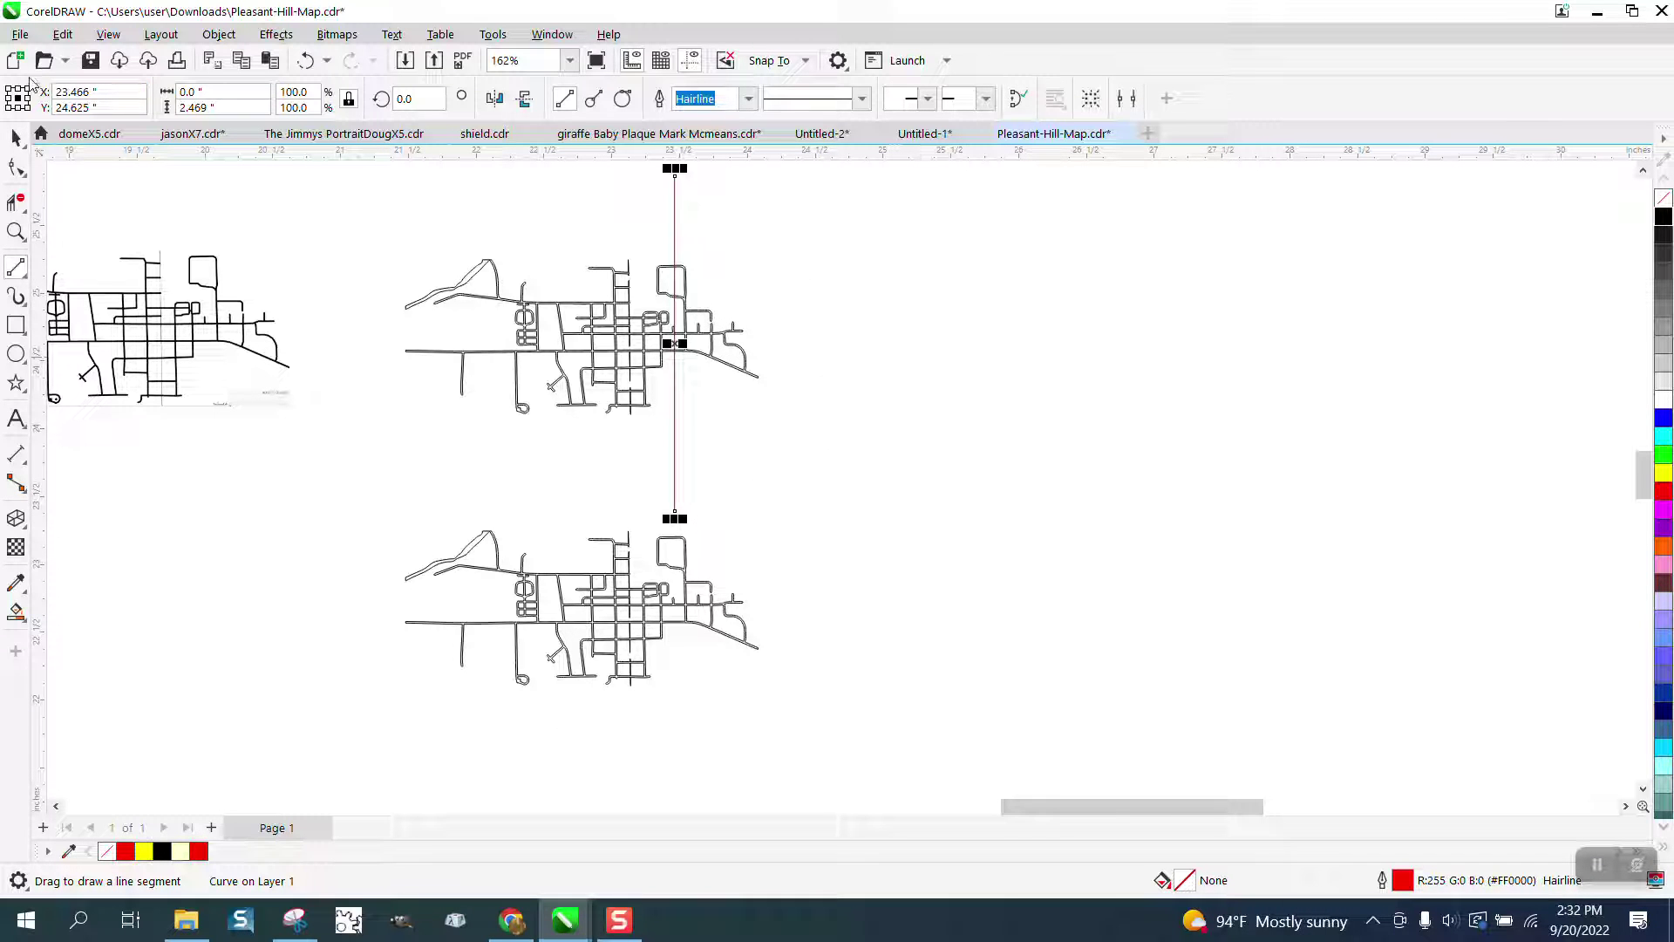
click(17, 137)
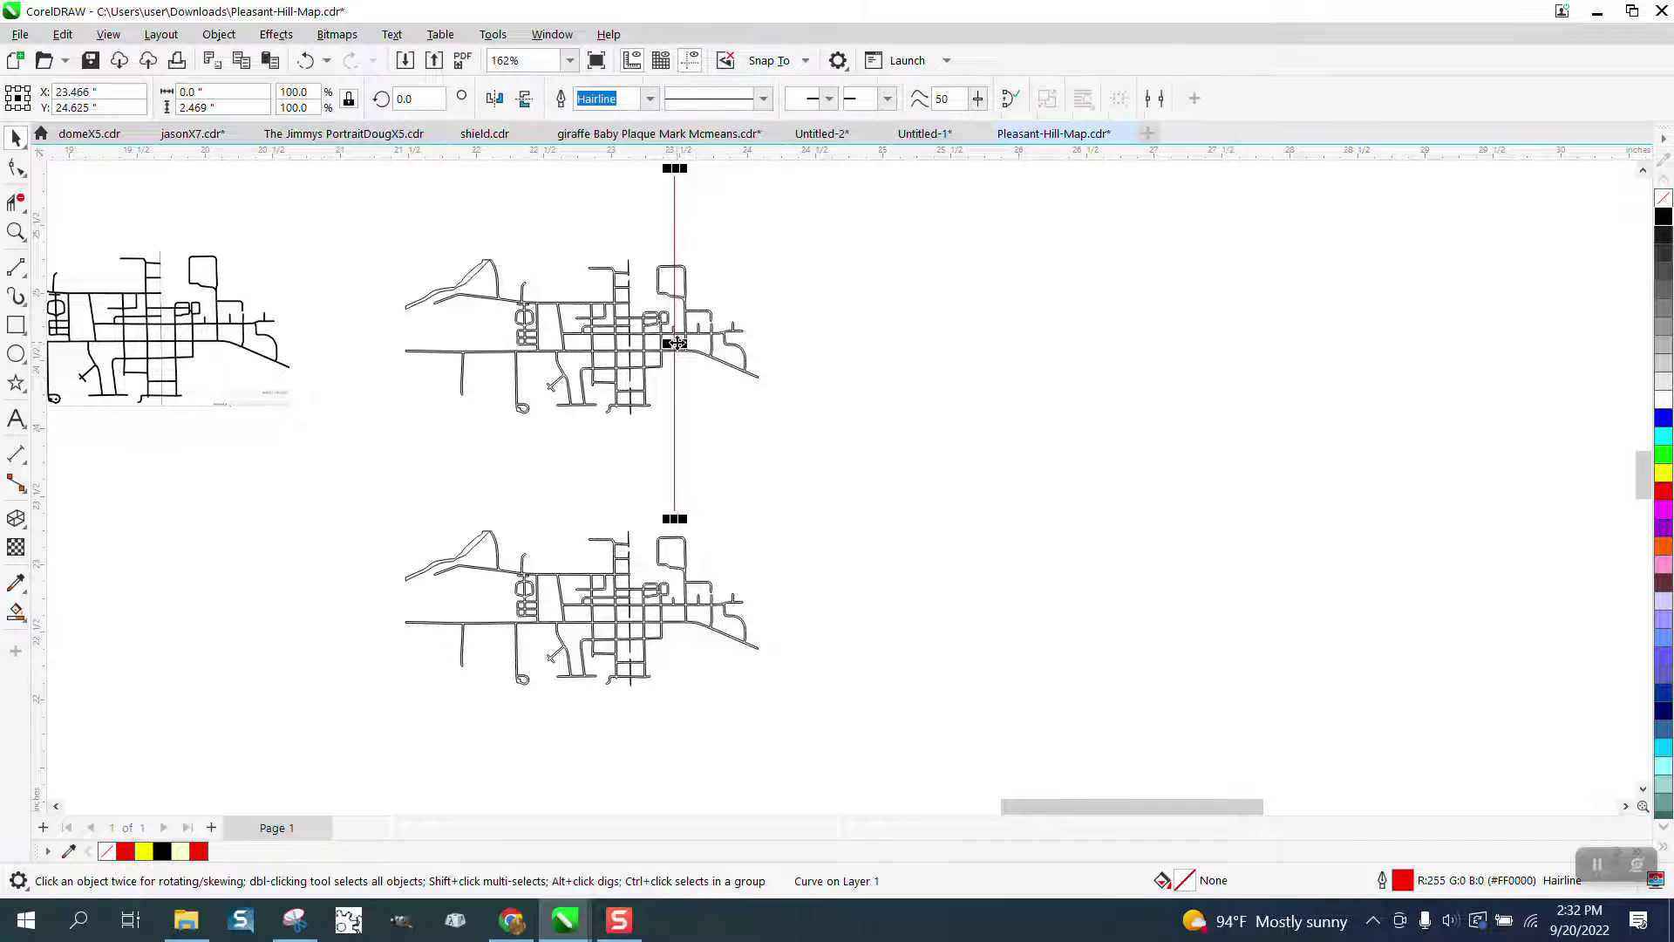
drag(677, 343, 633, 340)
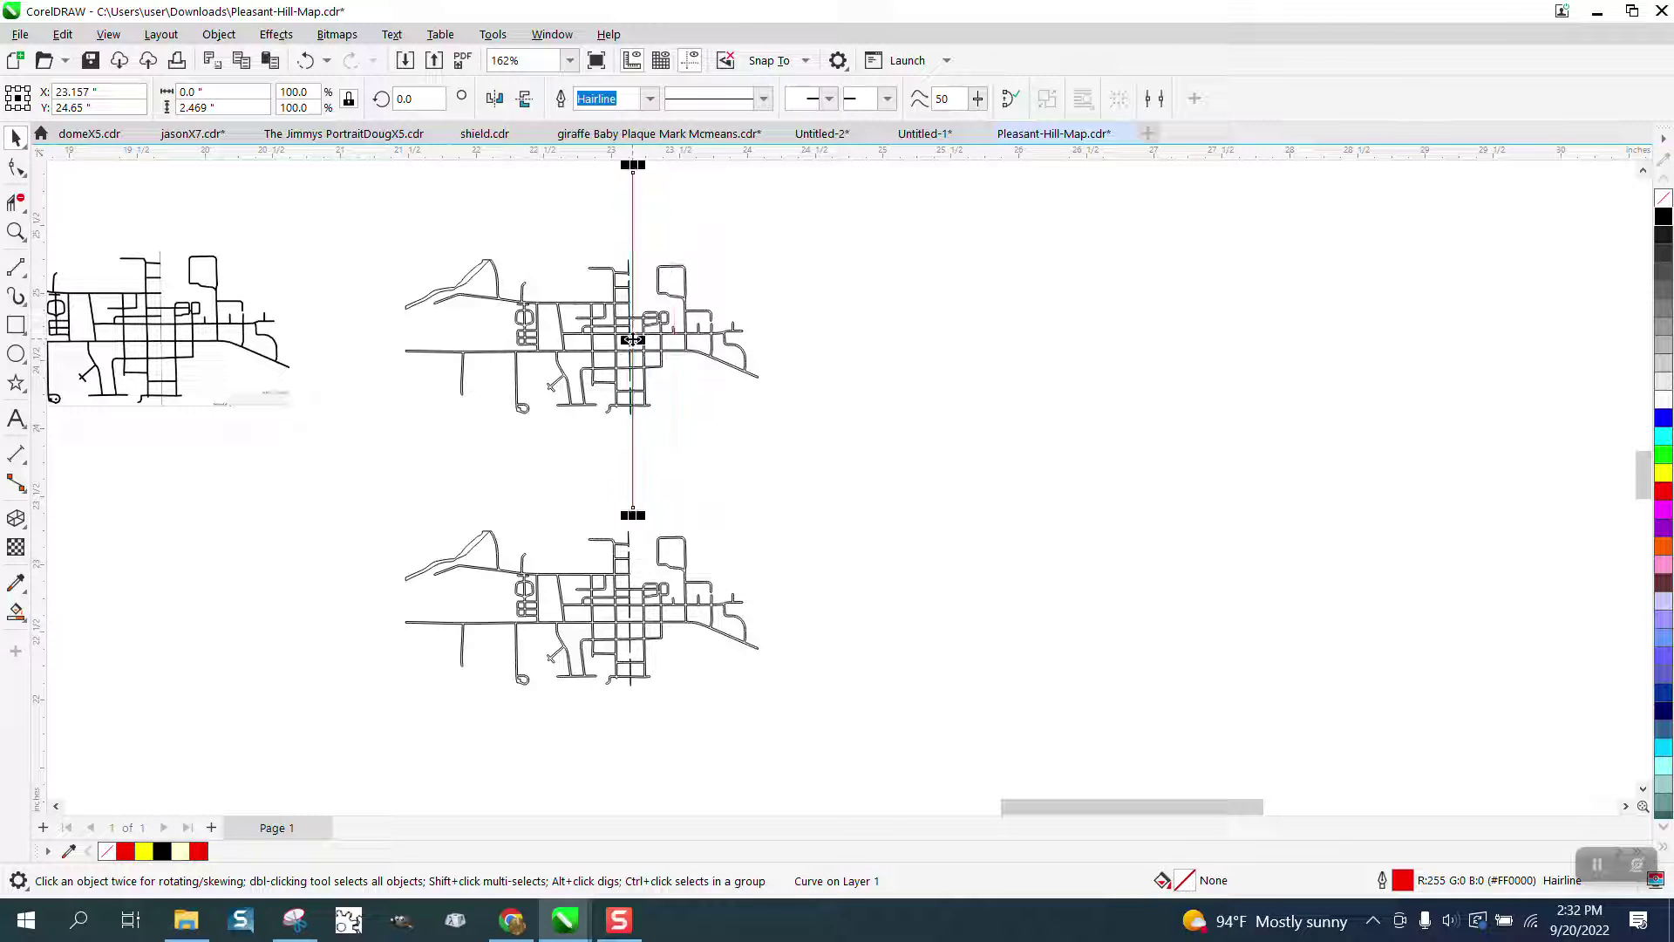
click(16, 230)
drag(532, 270, 784, 498)
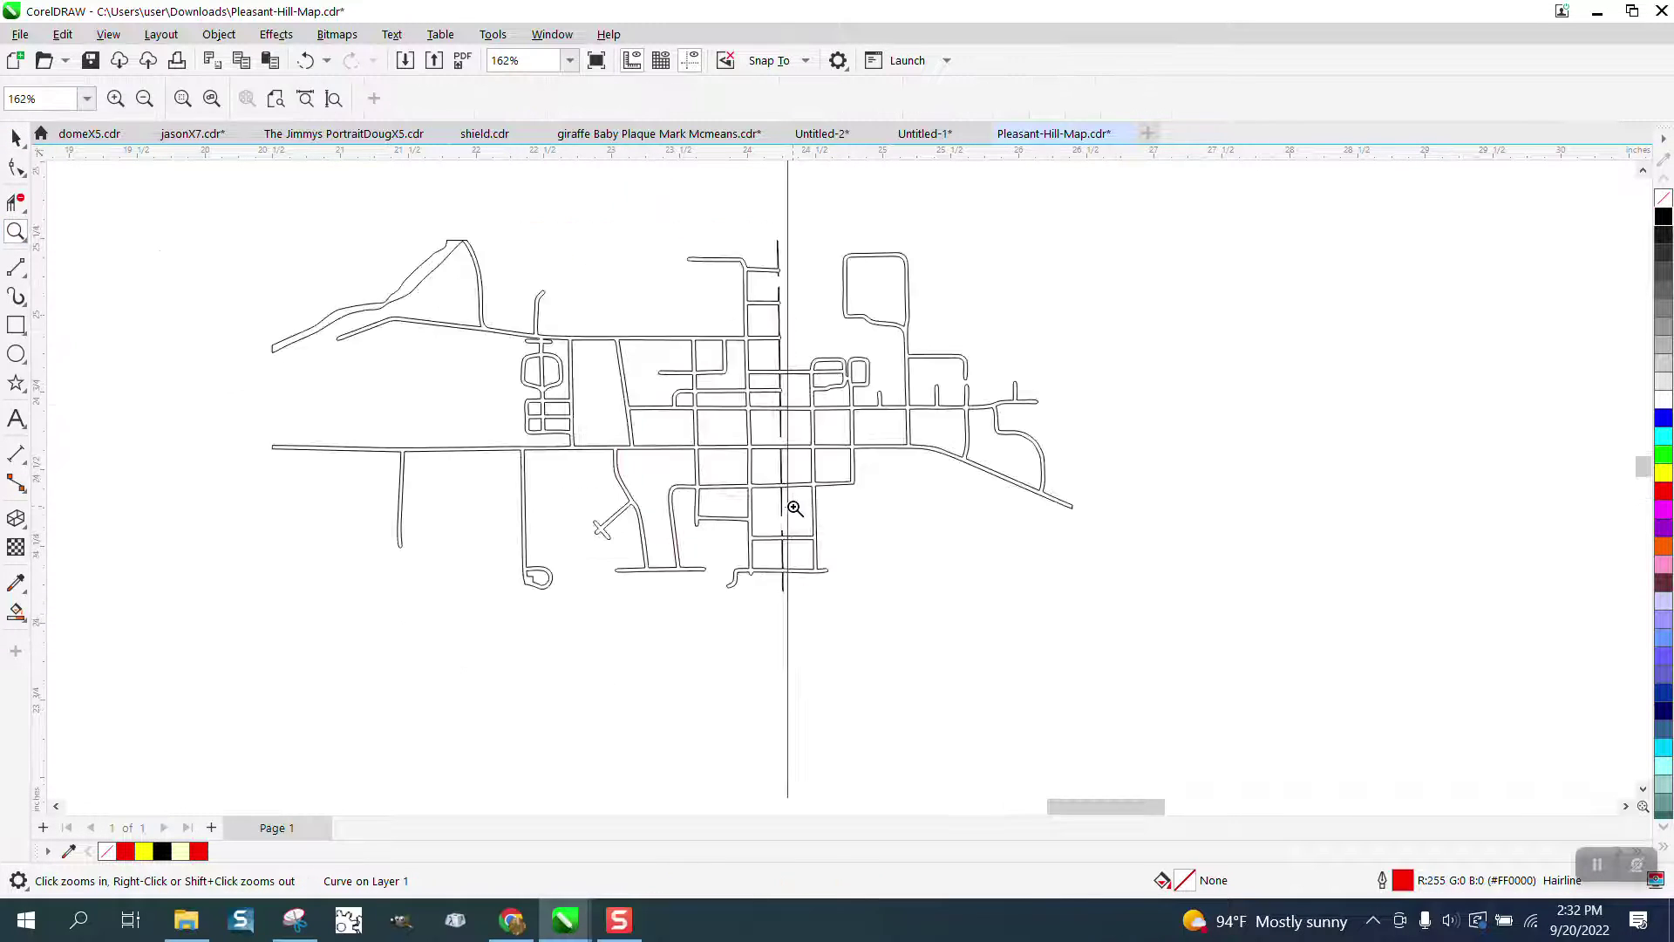
click(16, 137)
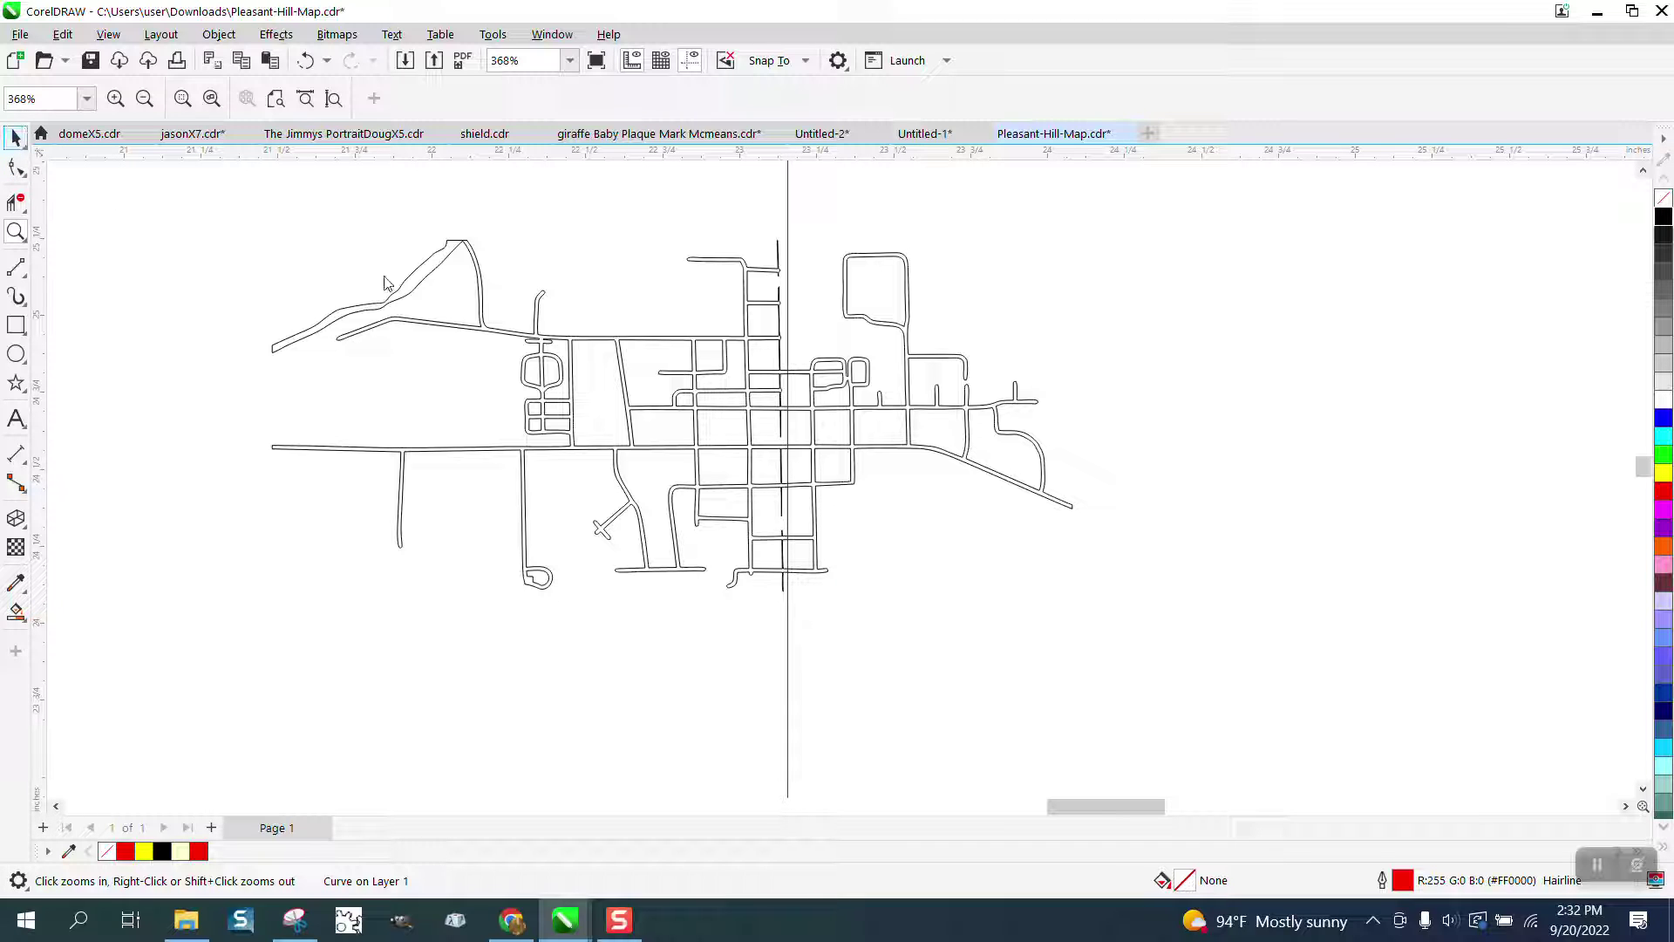
click(787, 242)
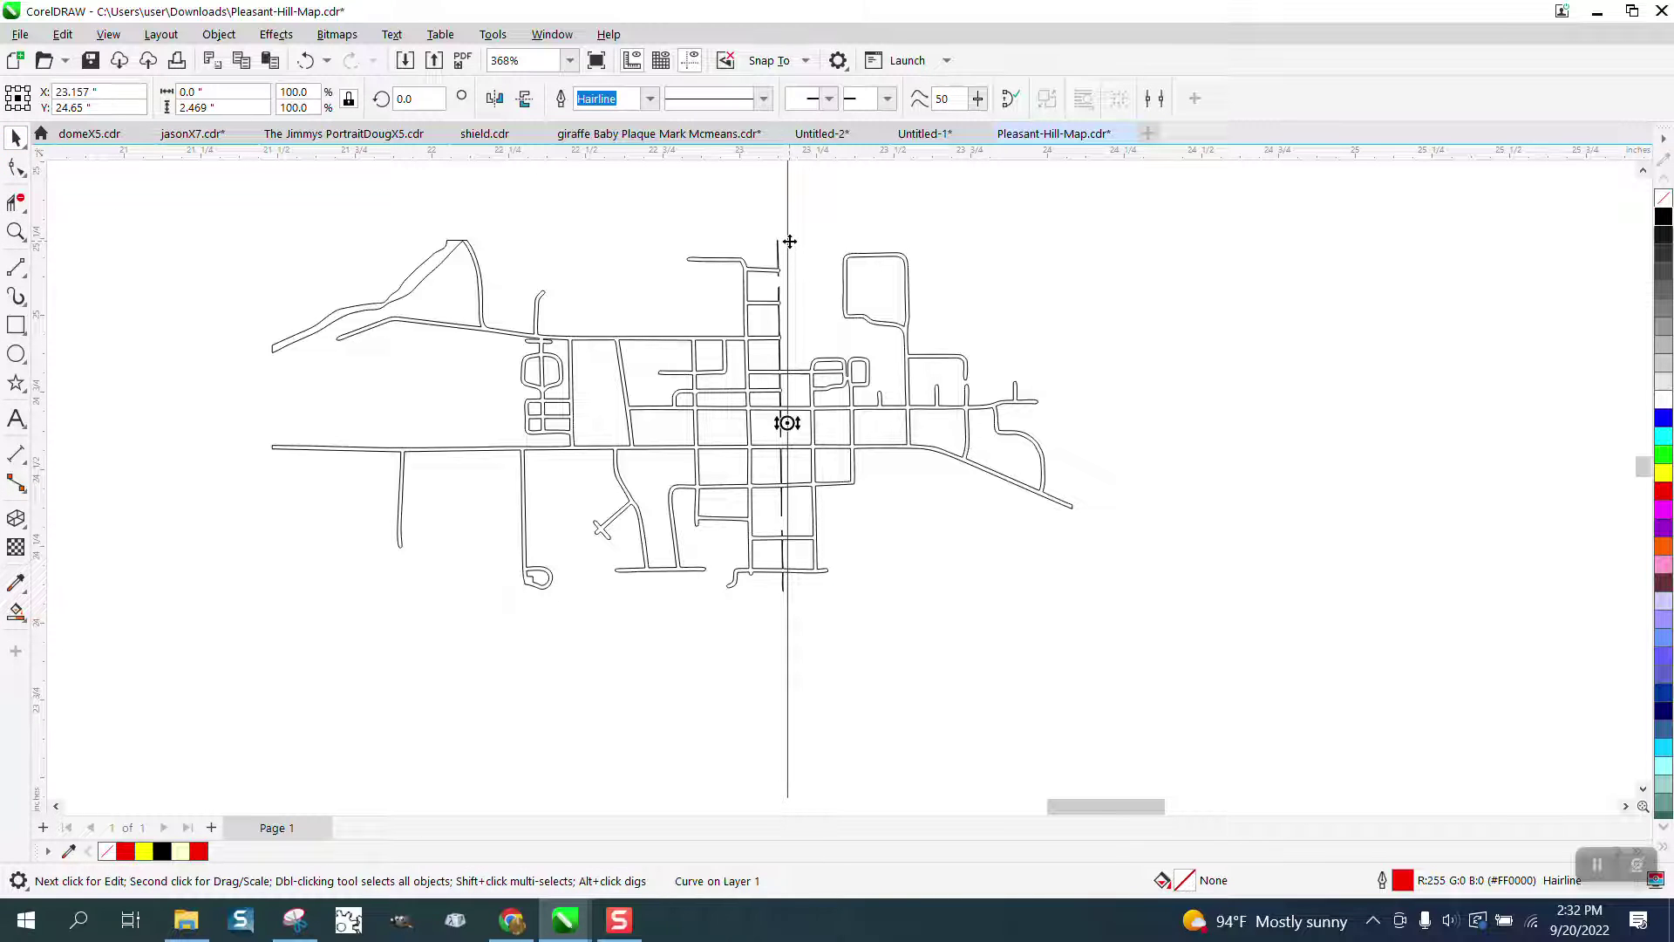
key(Delete)
- Draw a new vertical line and move it onto the middle of the upper map
scroll(694, 284, down, 1)
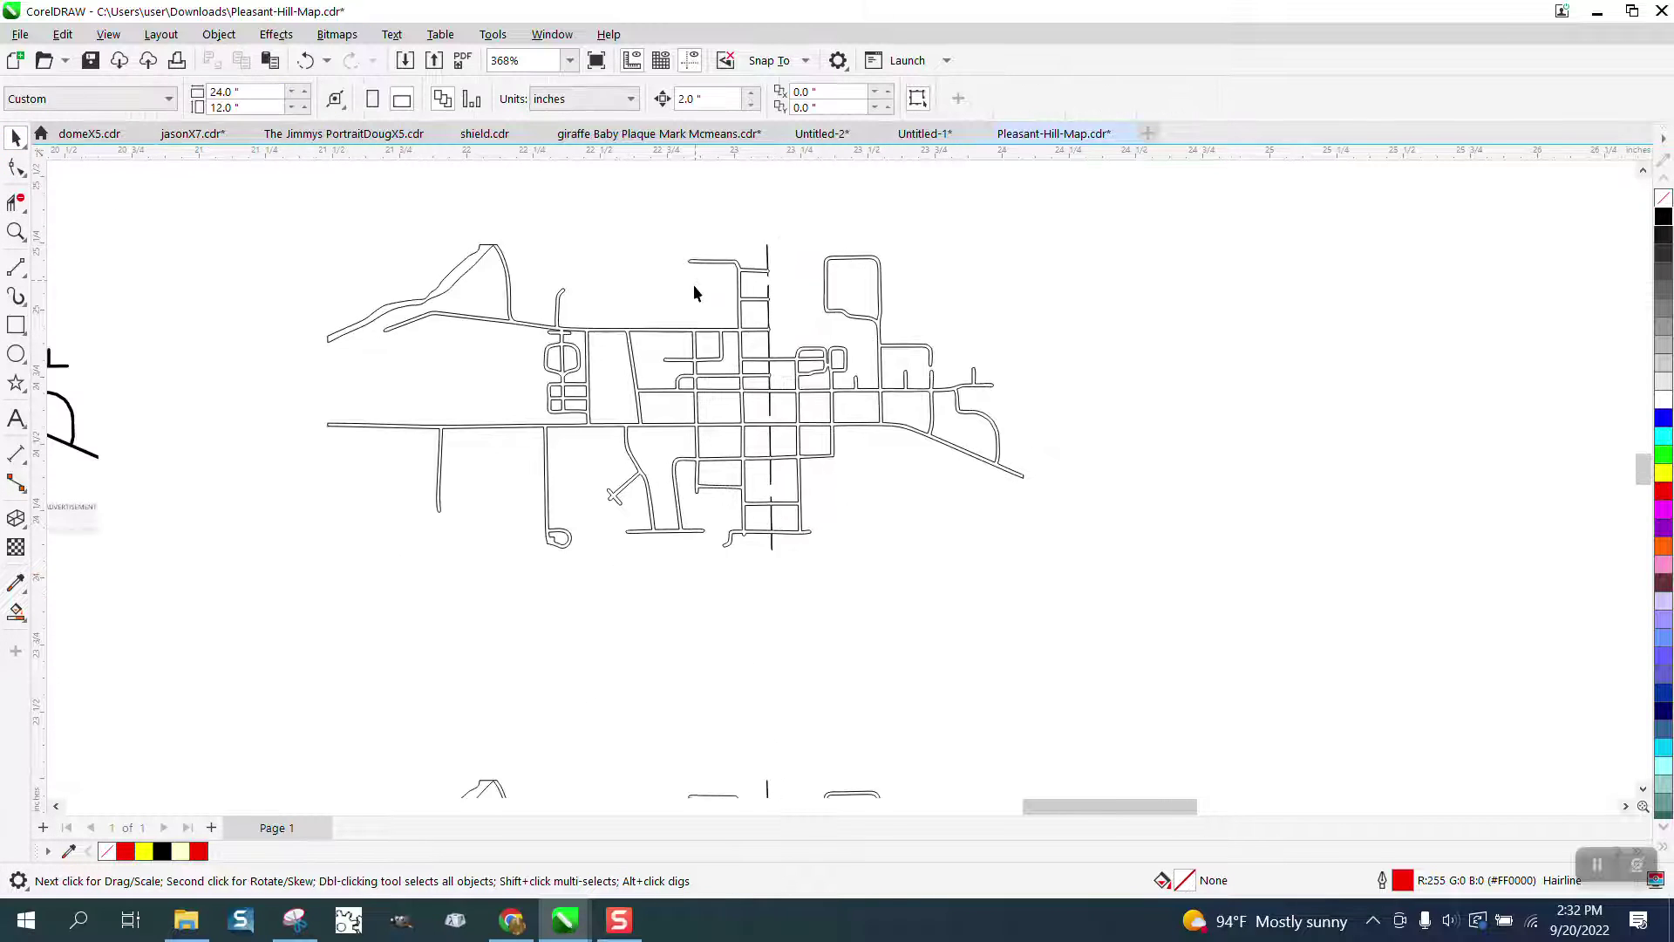
click(15, 267)
drag(1007, 229, 1009, 579)
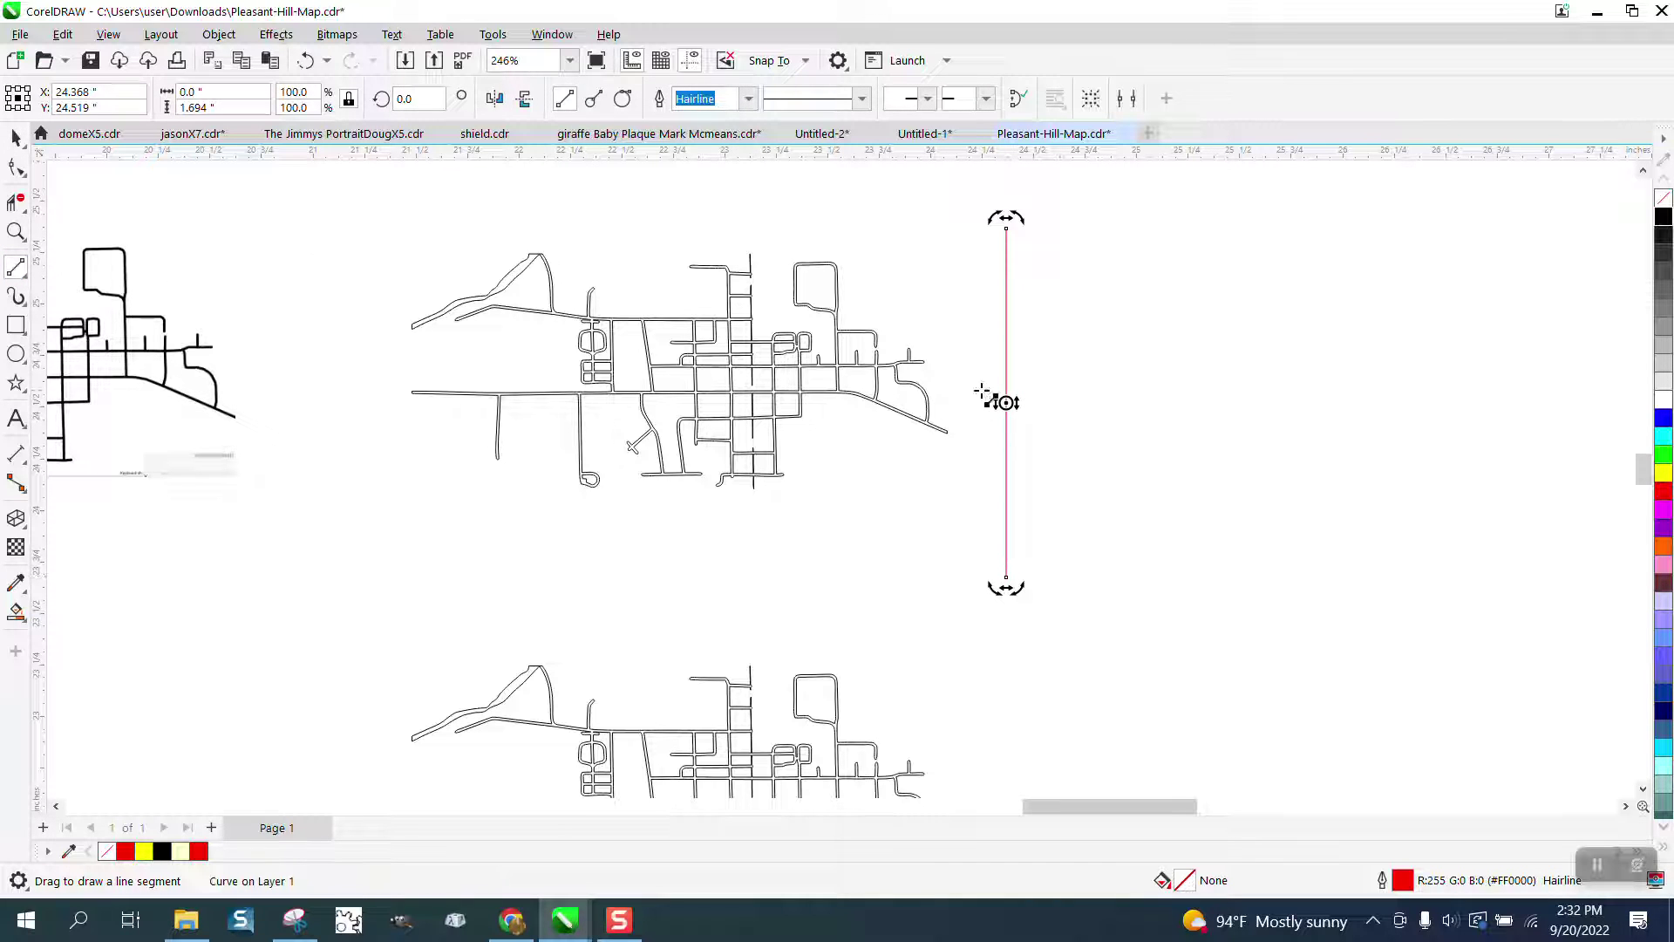
click(16, 138)
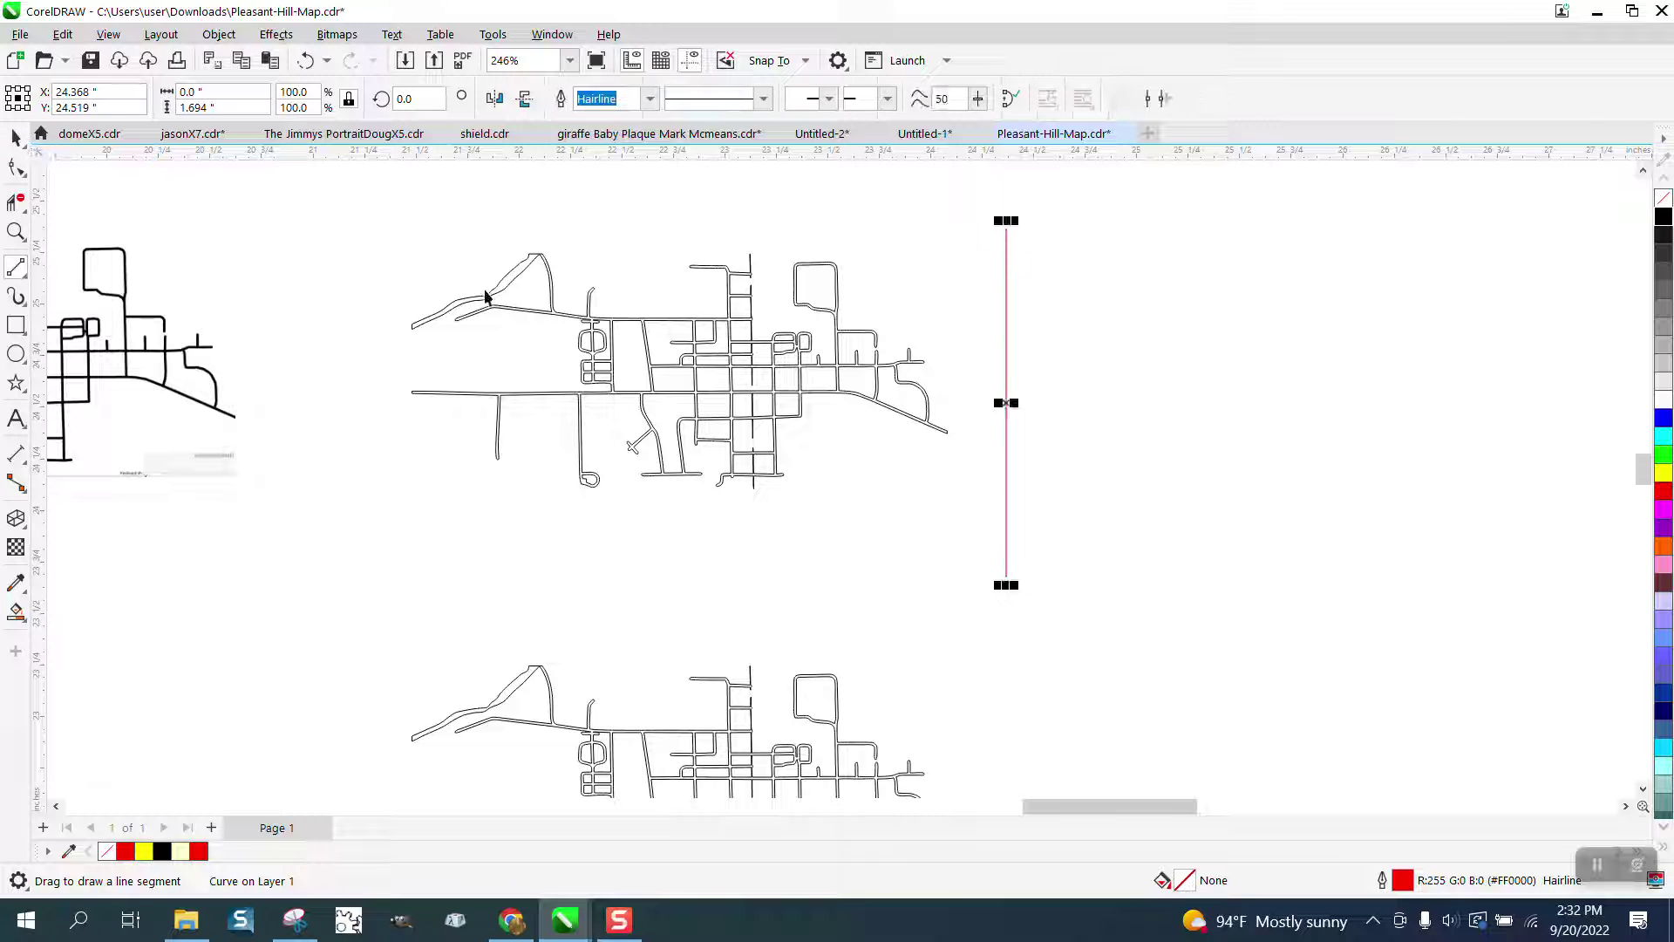
drag(1012, 421, 757, 403)
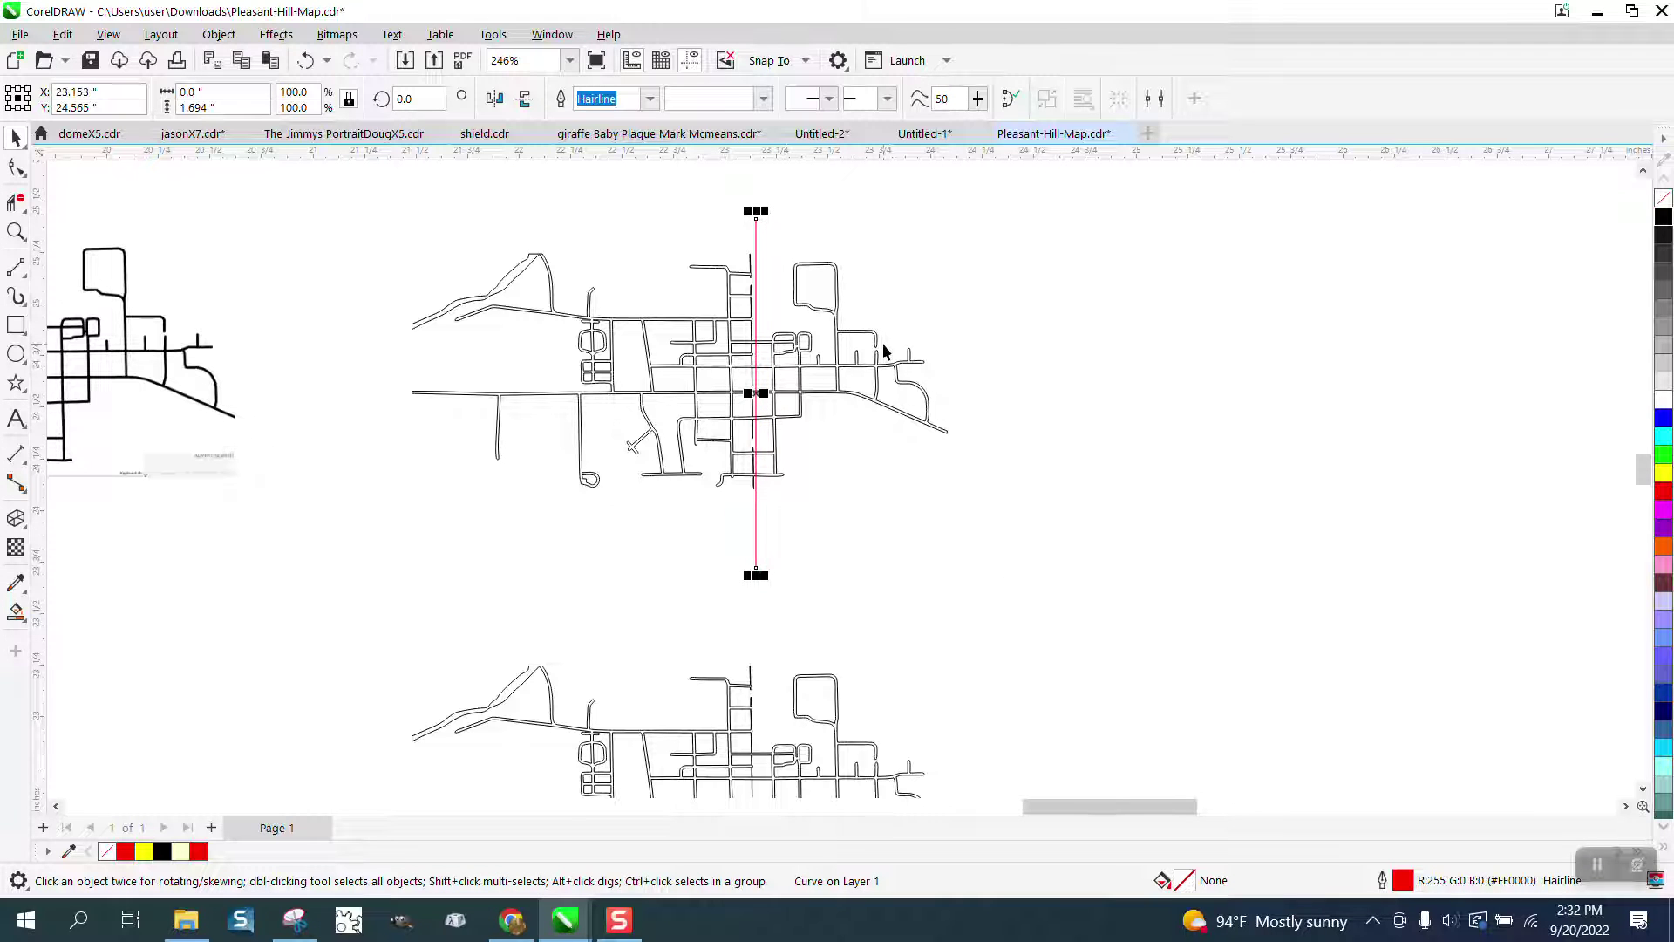
scroll(905, 338, down, 2)
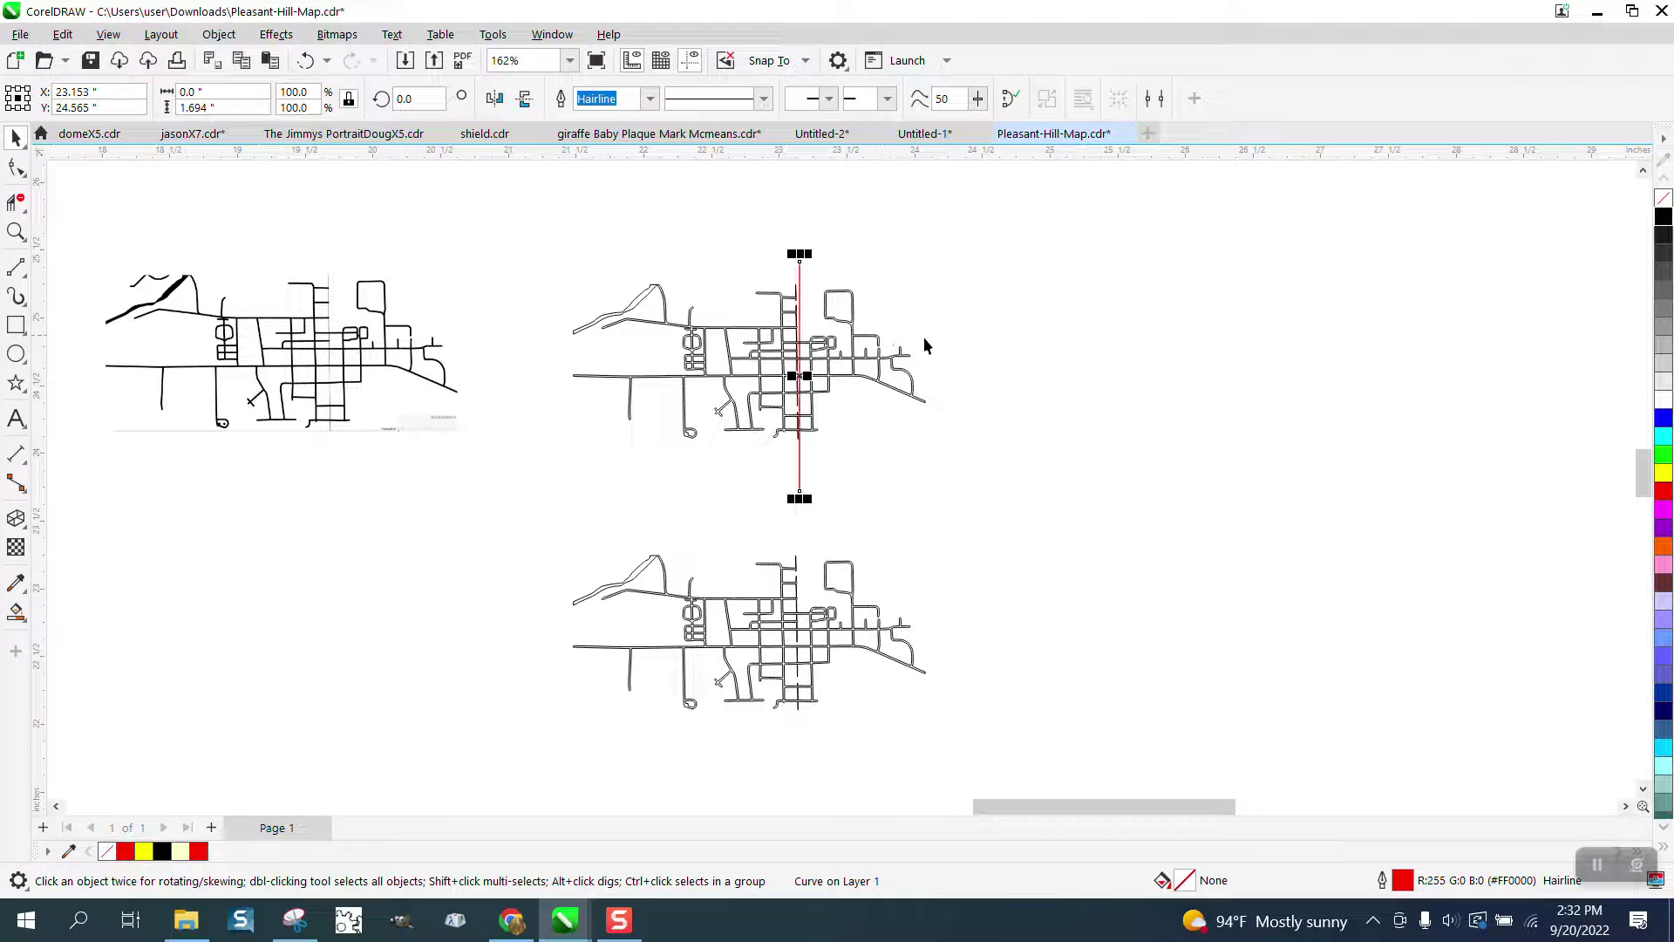
- Copy the cut line onto the lower map and erase the upper map's streets left of it
drag(797, 376, 795, 628)
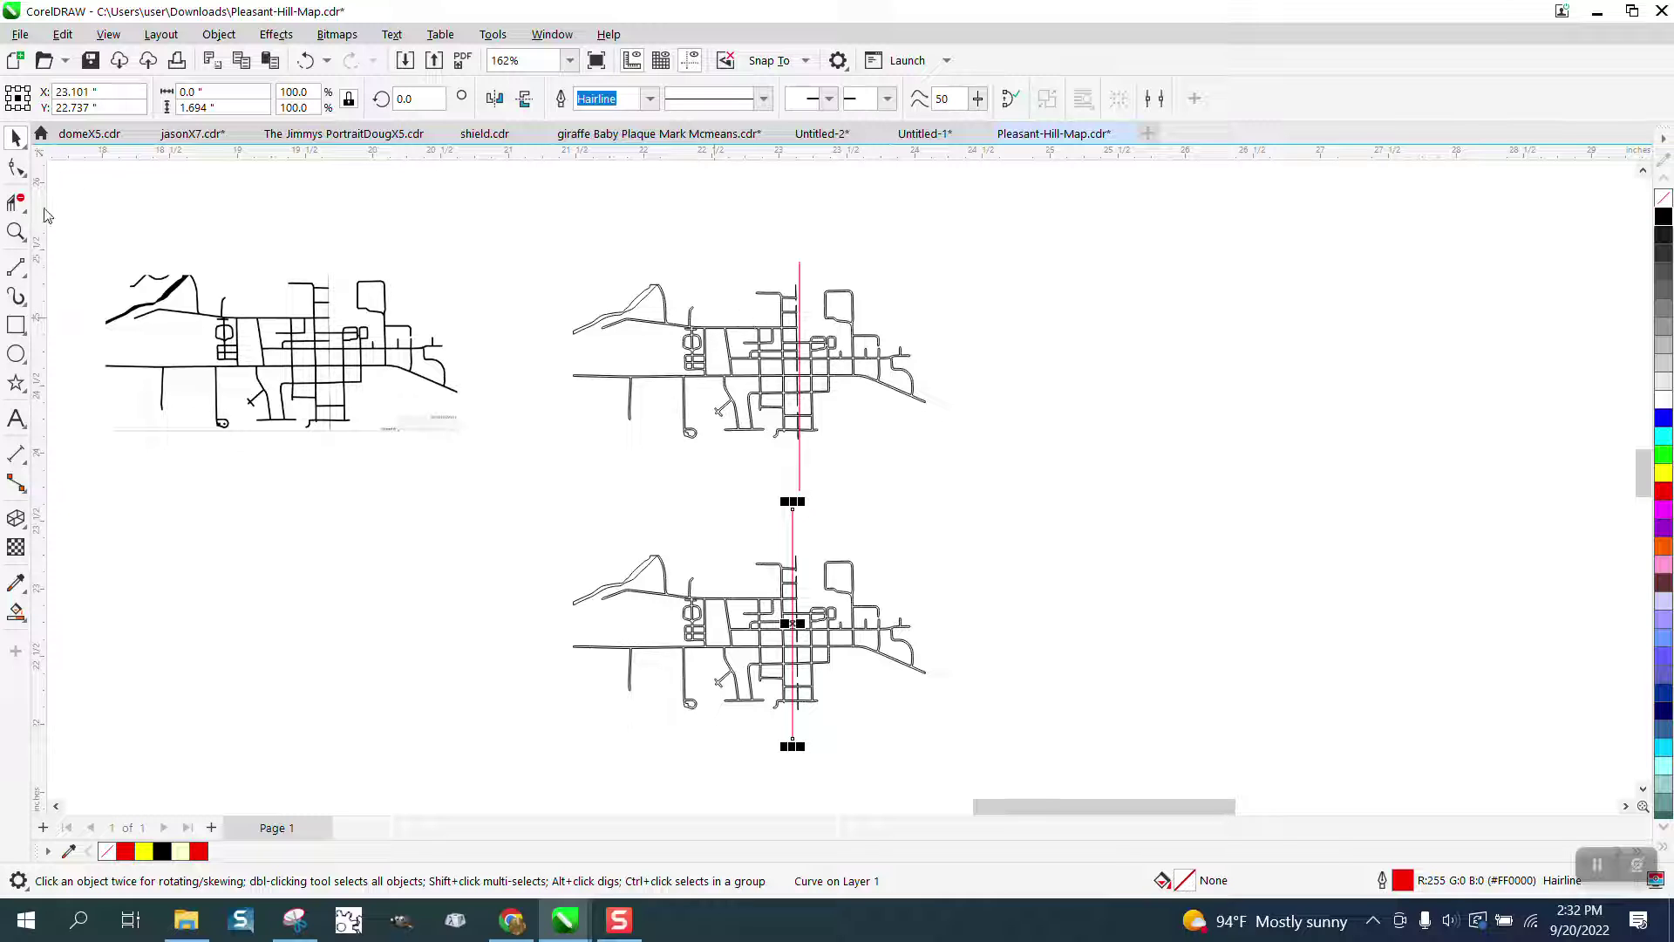
click(16, 203)
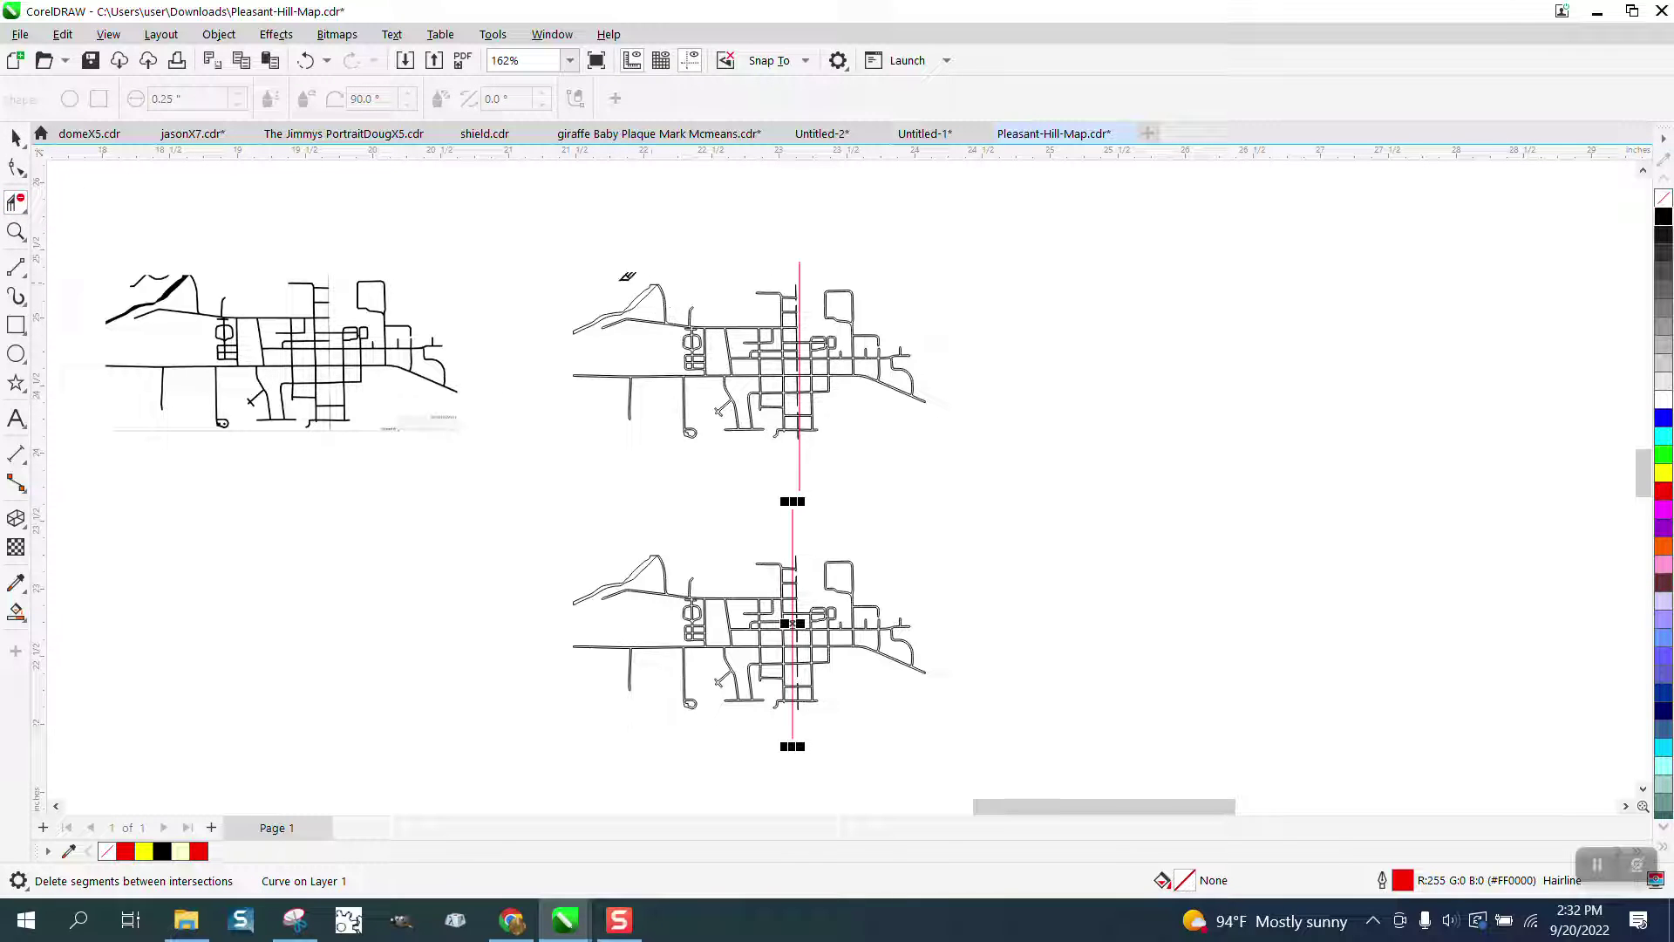
drag(665, 401, 792, 436)
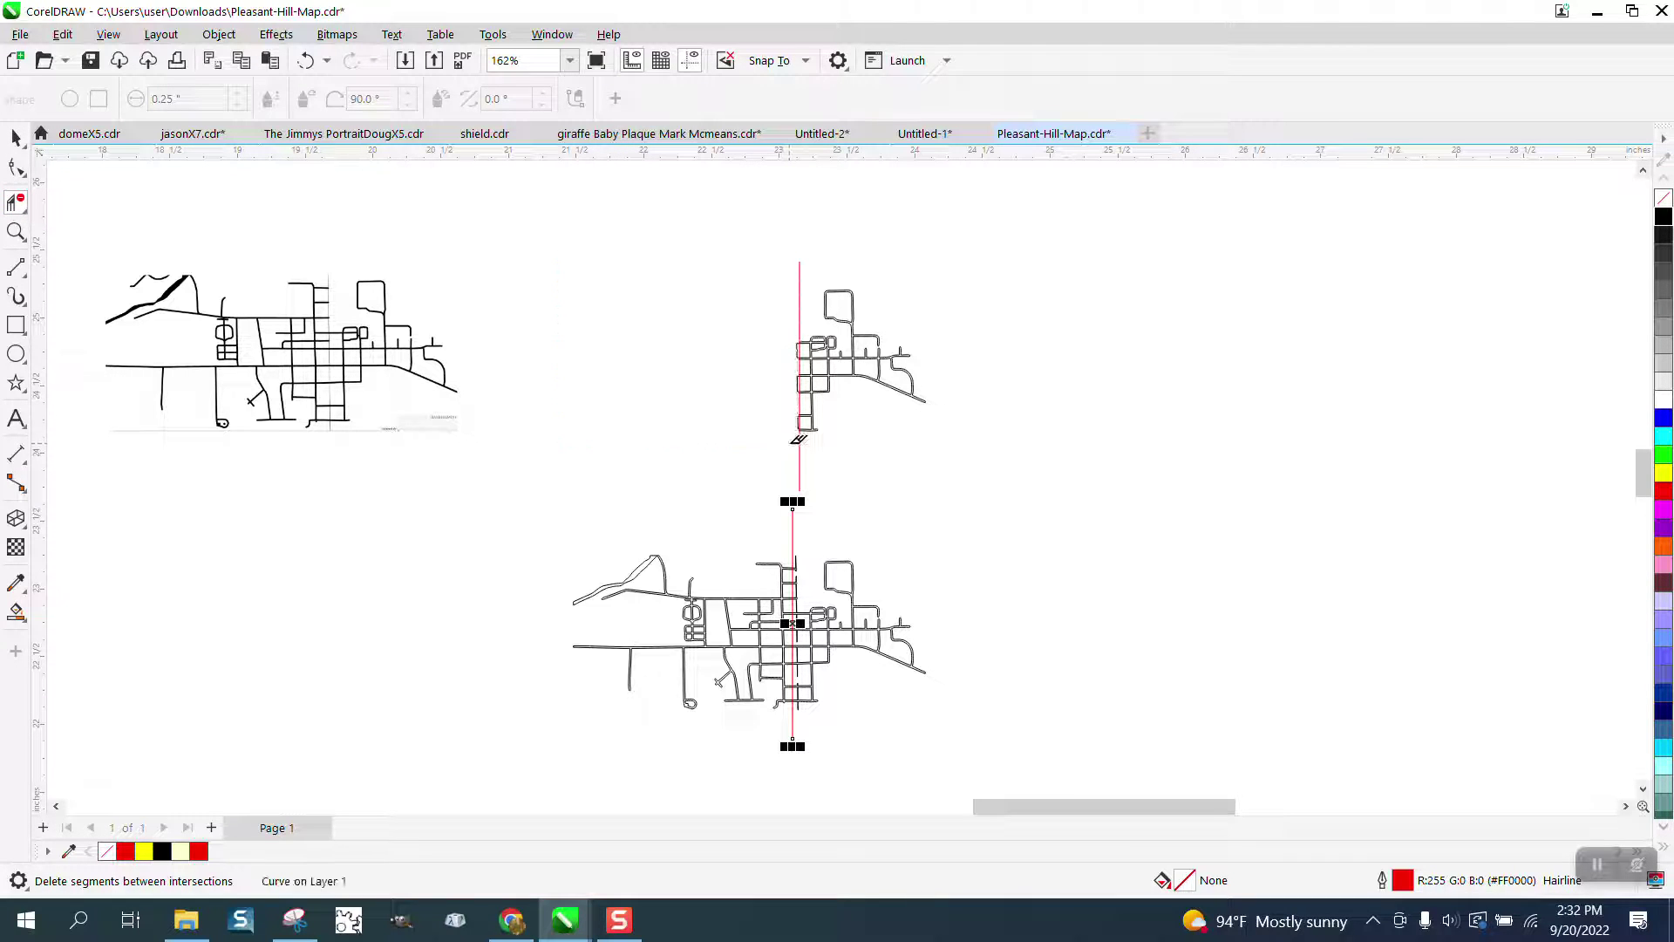
click(16, 231)
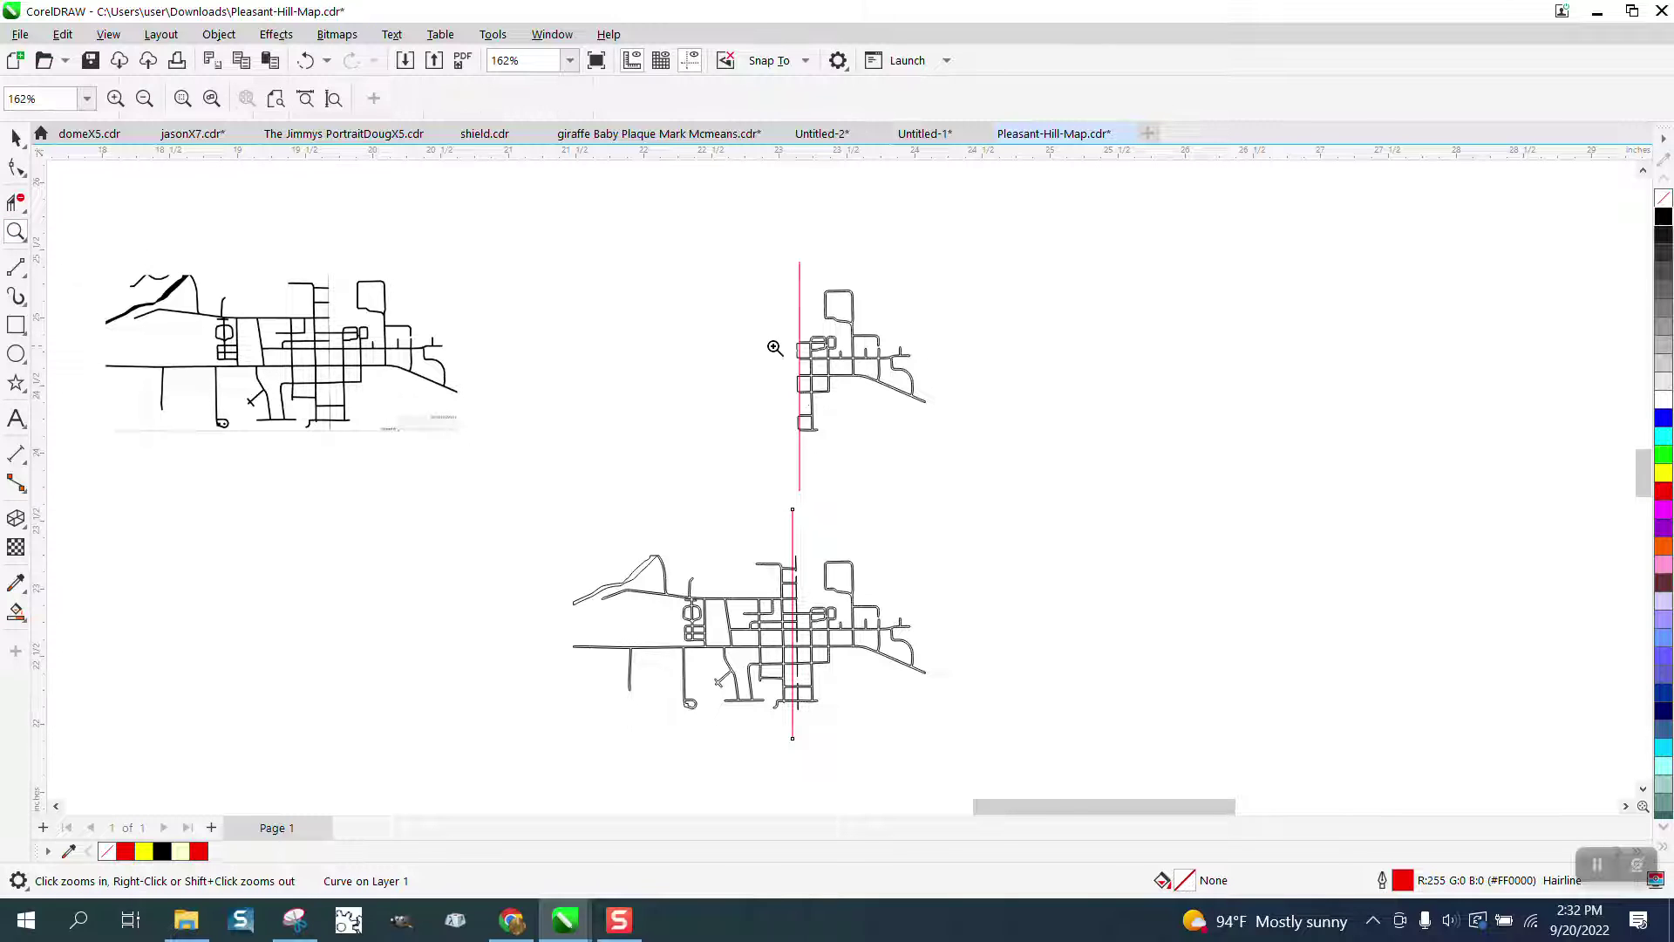
click(859, 447)
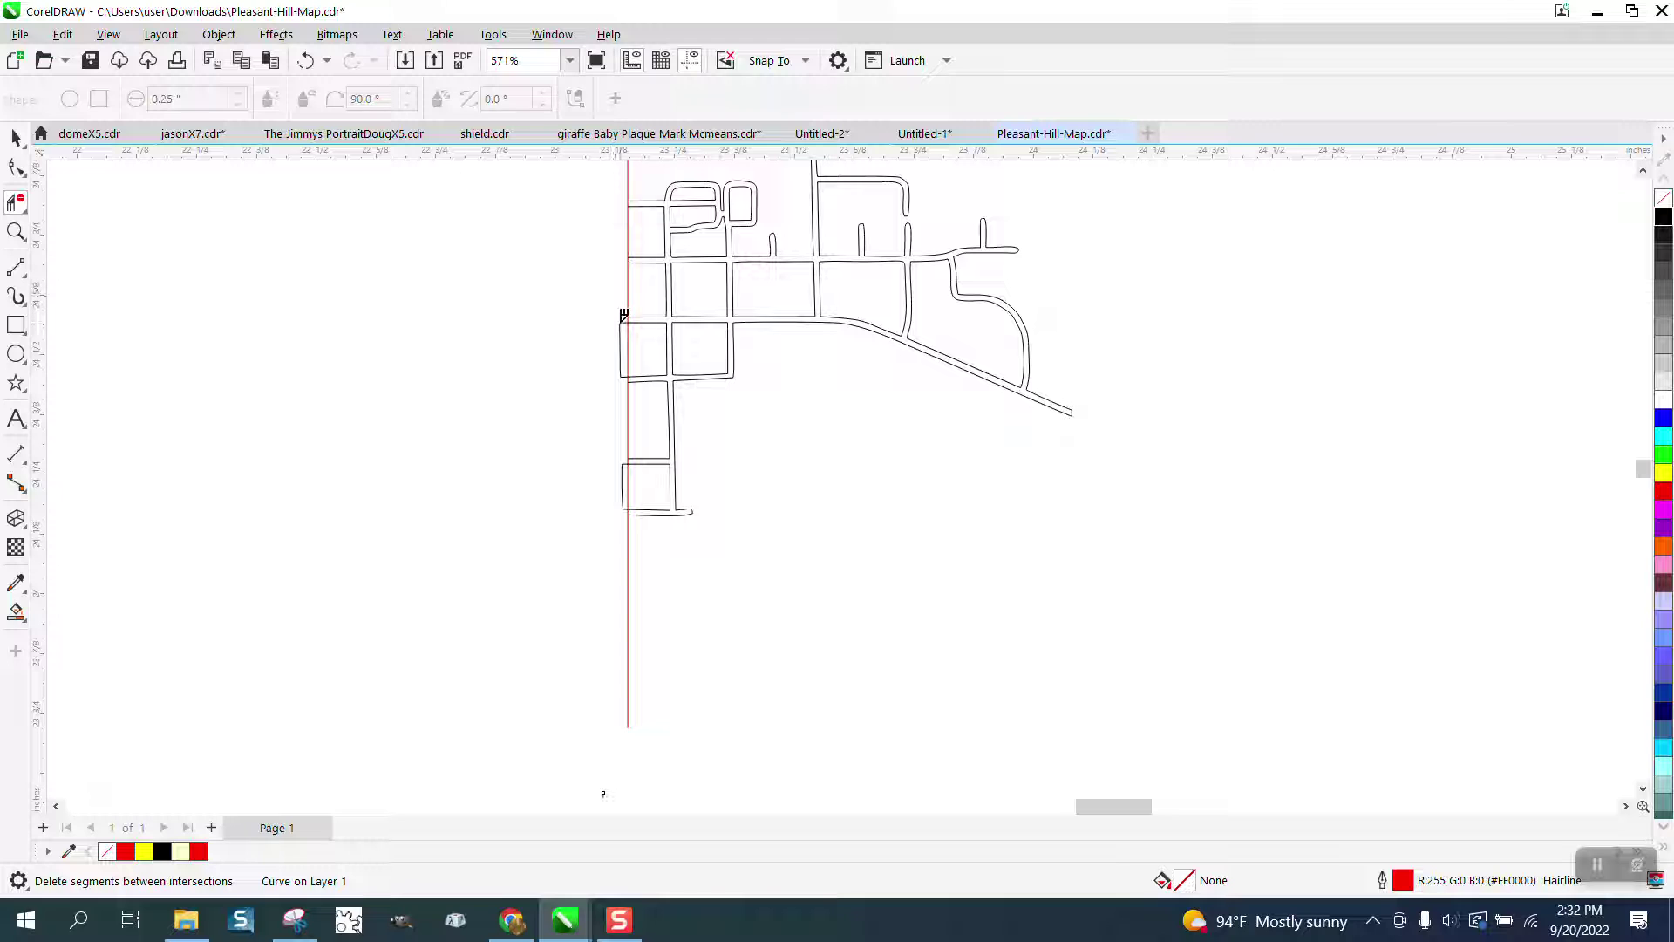
click(620, 330)
click(623, 473)
click(16, 137)
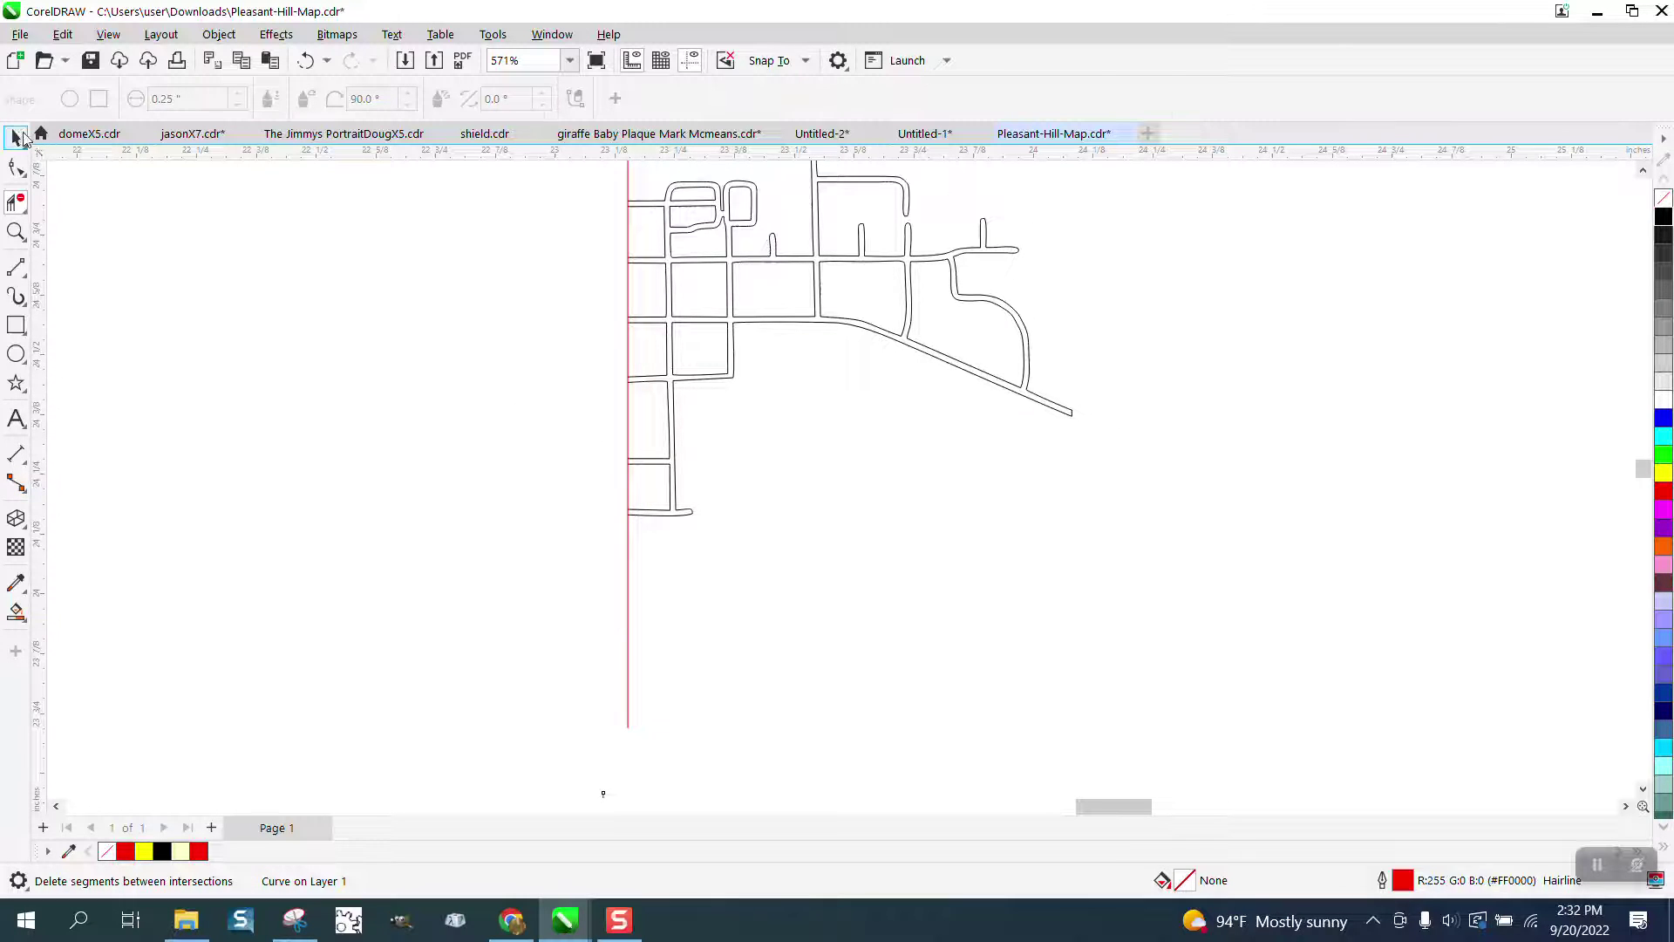
- Erase the lower map's street segments right of the cut line
scroll(628, 327, down, 4)
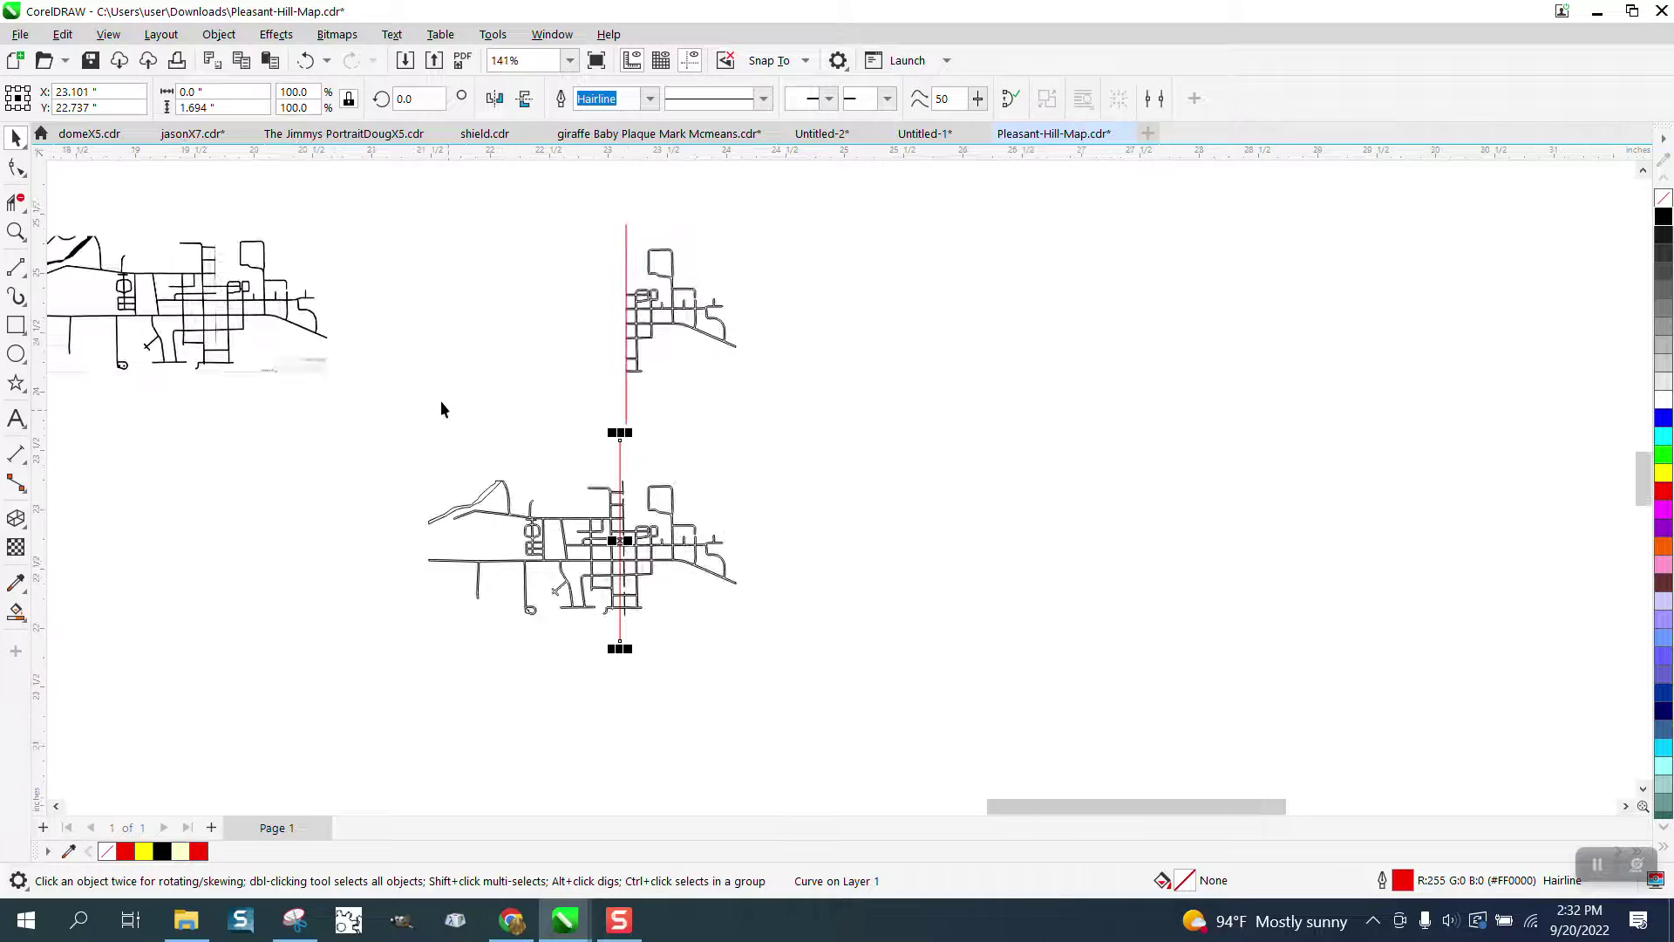
click(16, 202)
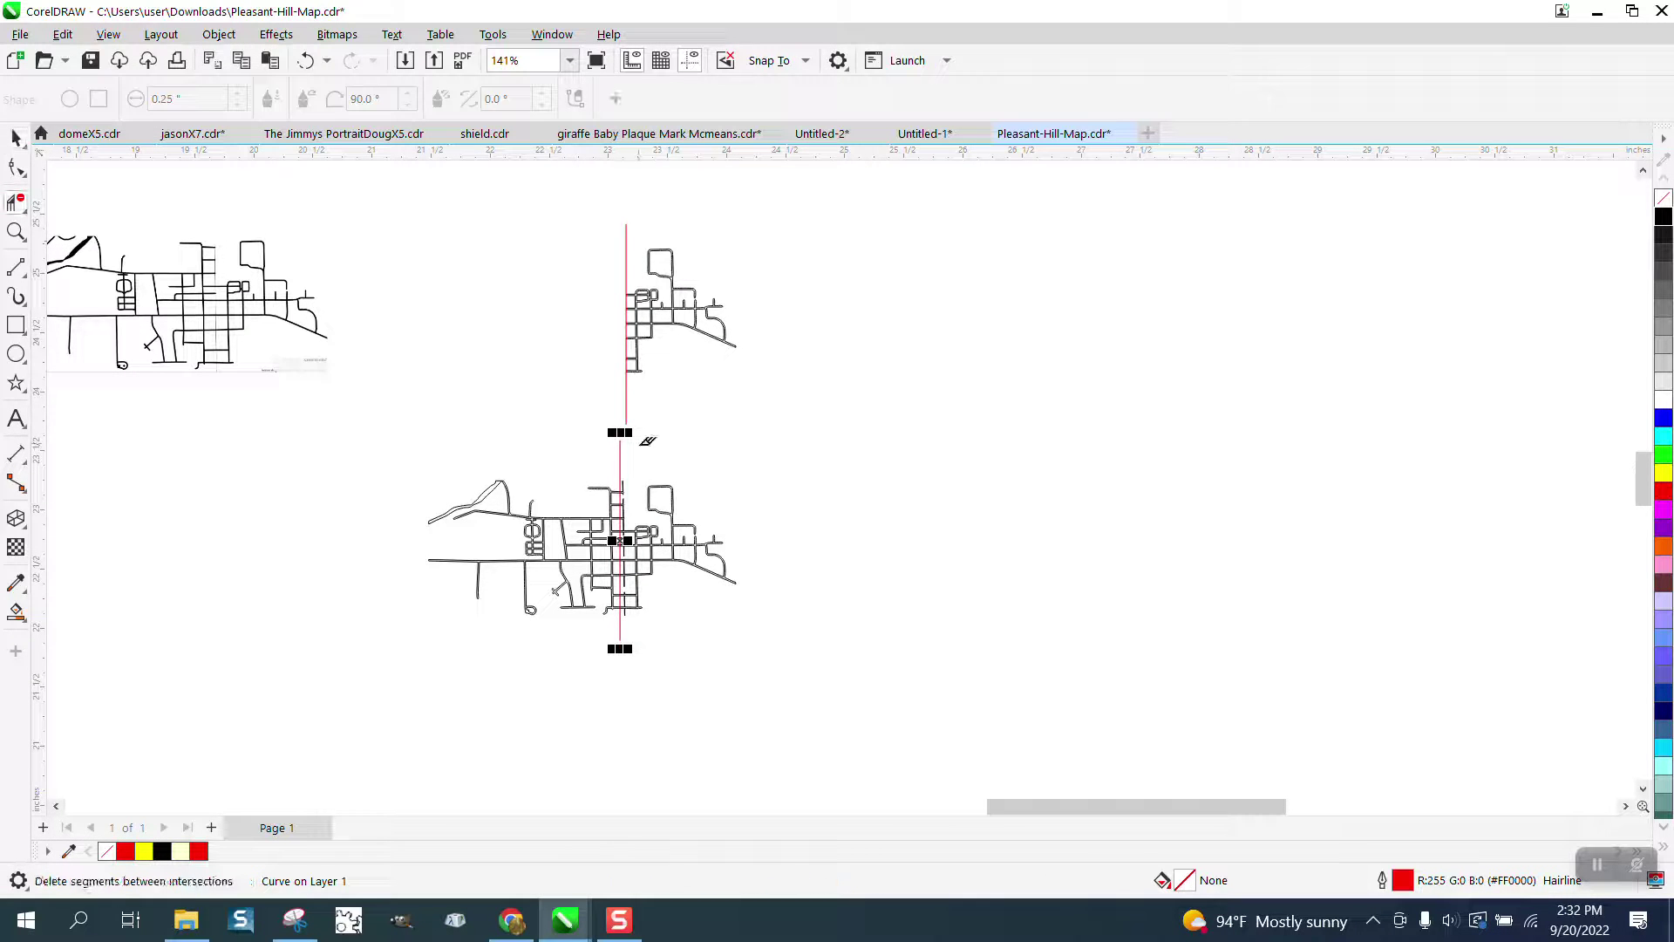
drag(655, 576, 825, 652)
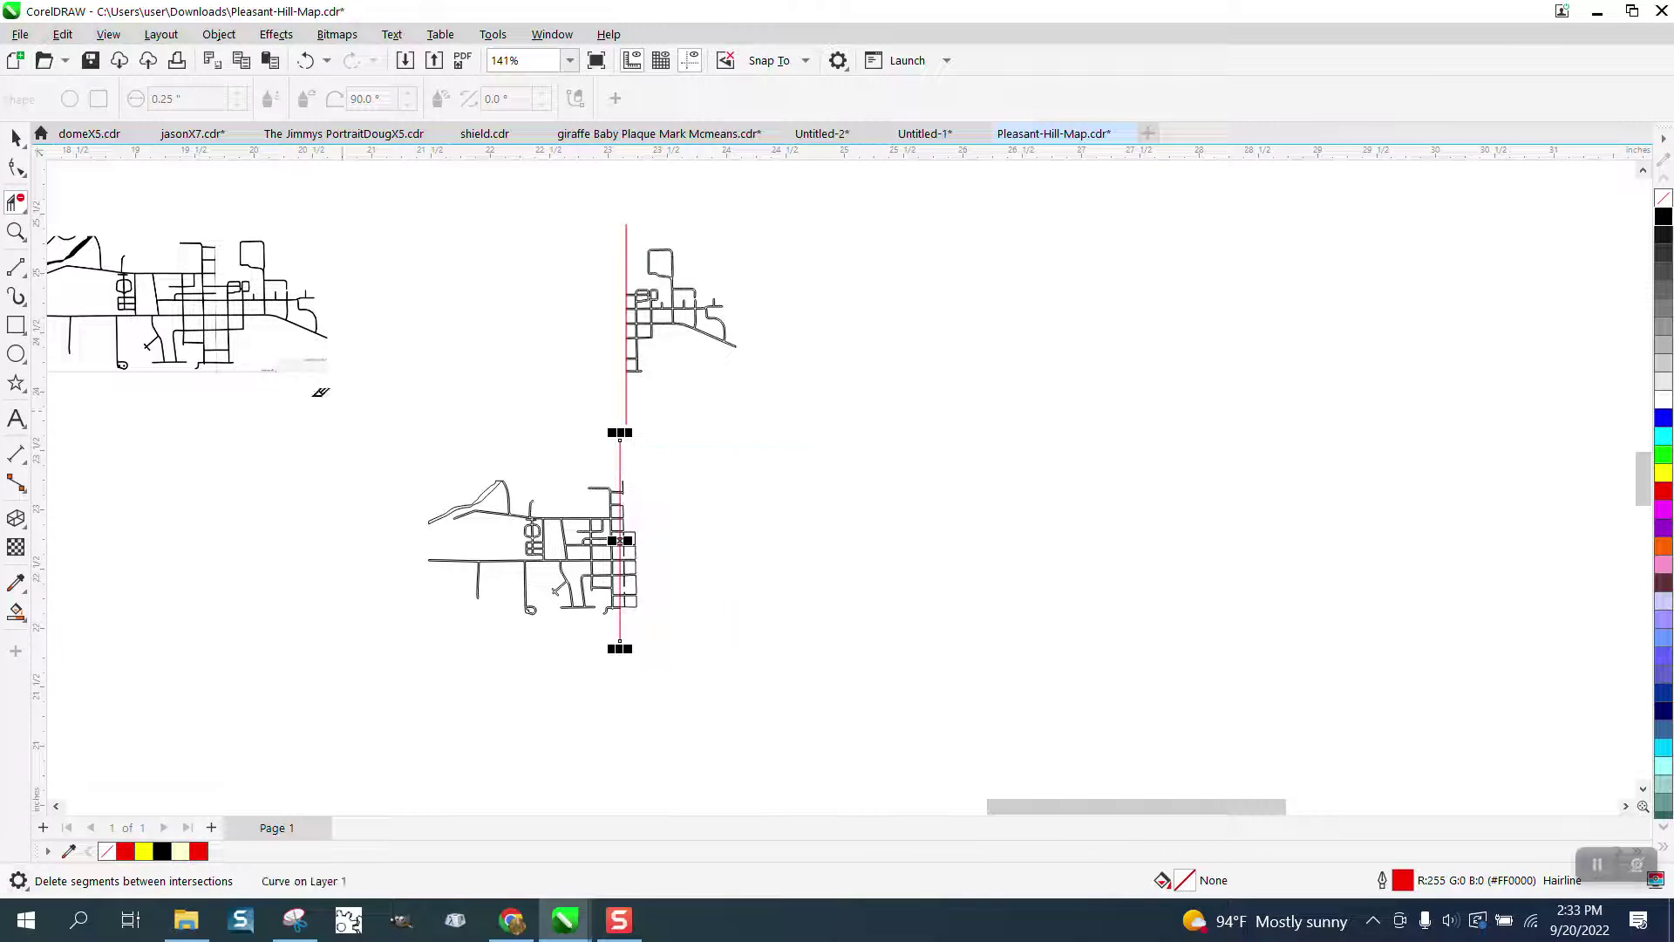
click(16, 231)
click(551, 530)
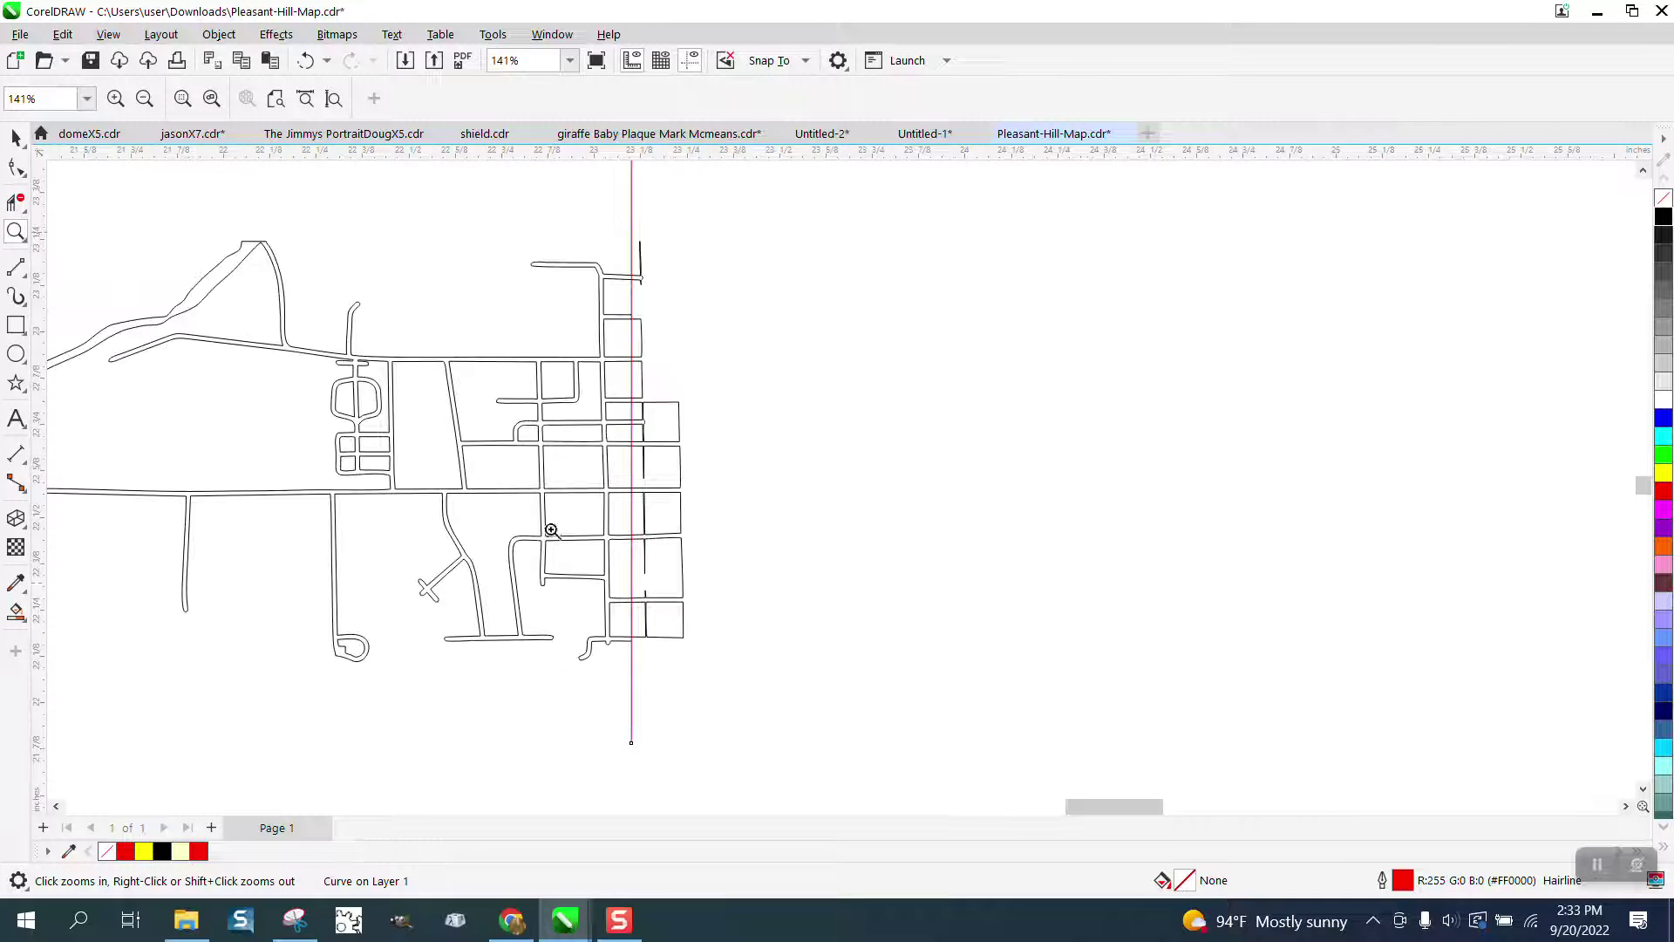
click(15, 167)
click(634, 301)
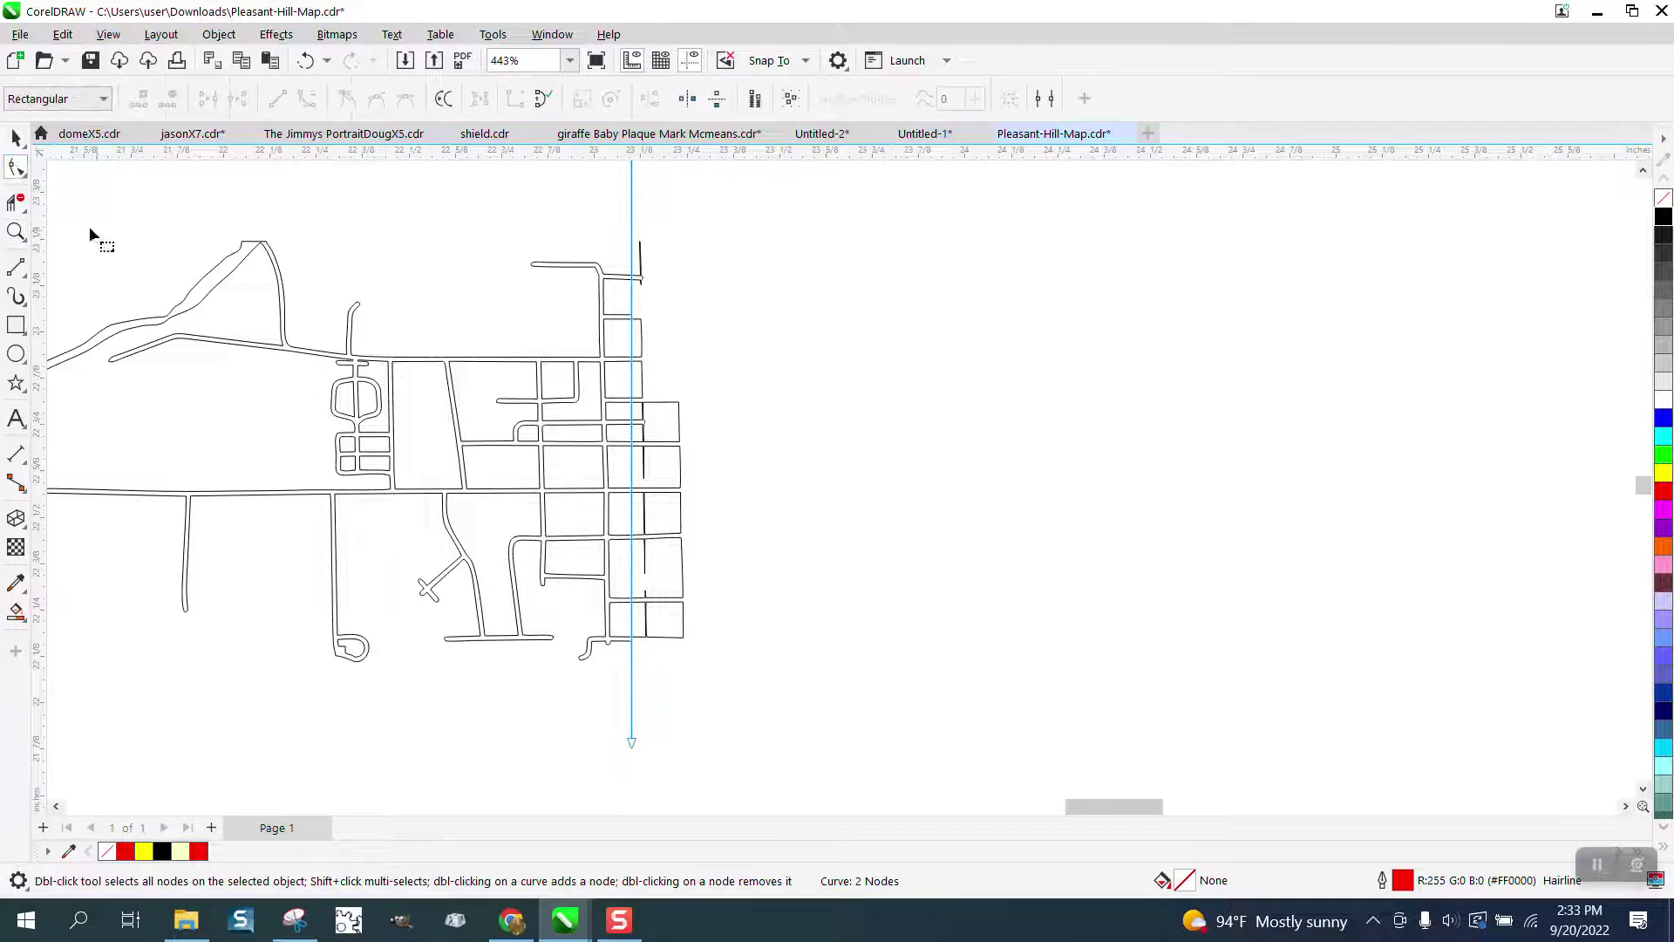
click(18, 201)
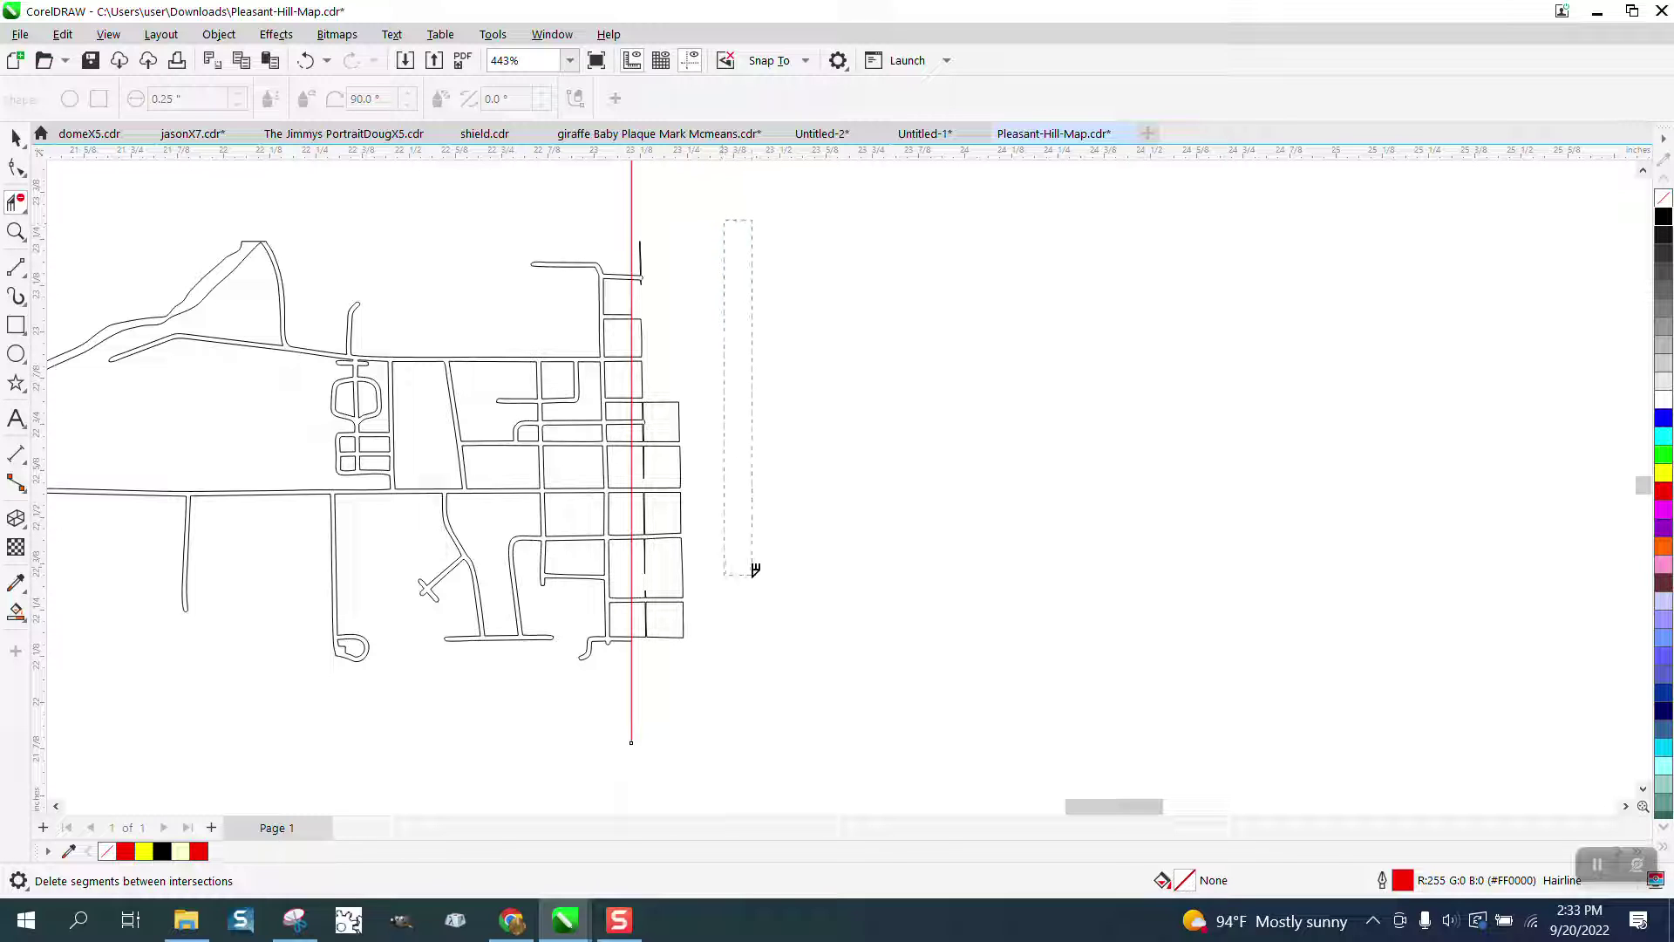
drag(755, 569, 640, 661)
scroll(863, 610, down, 2)
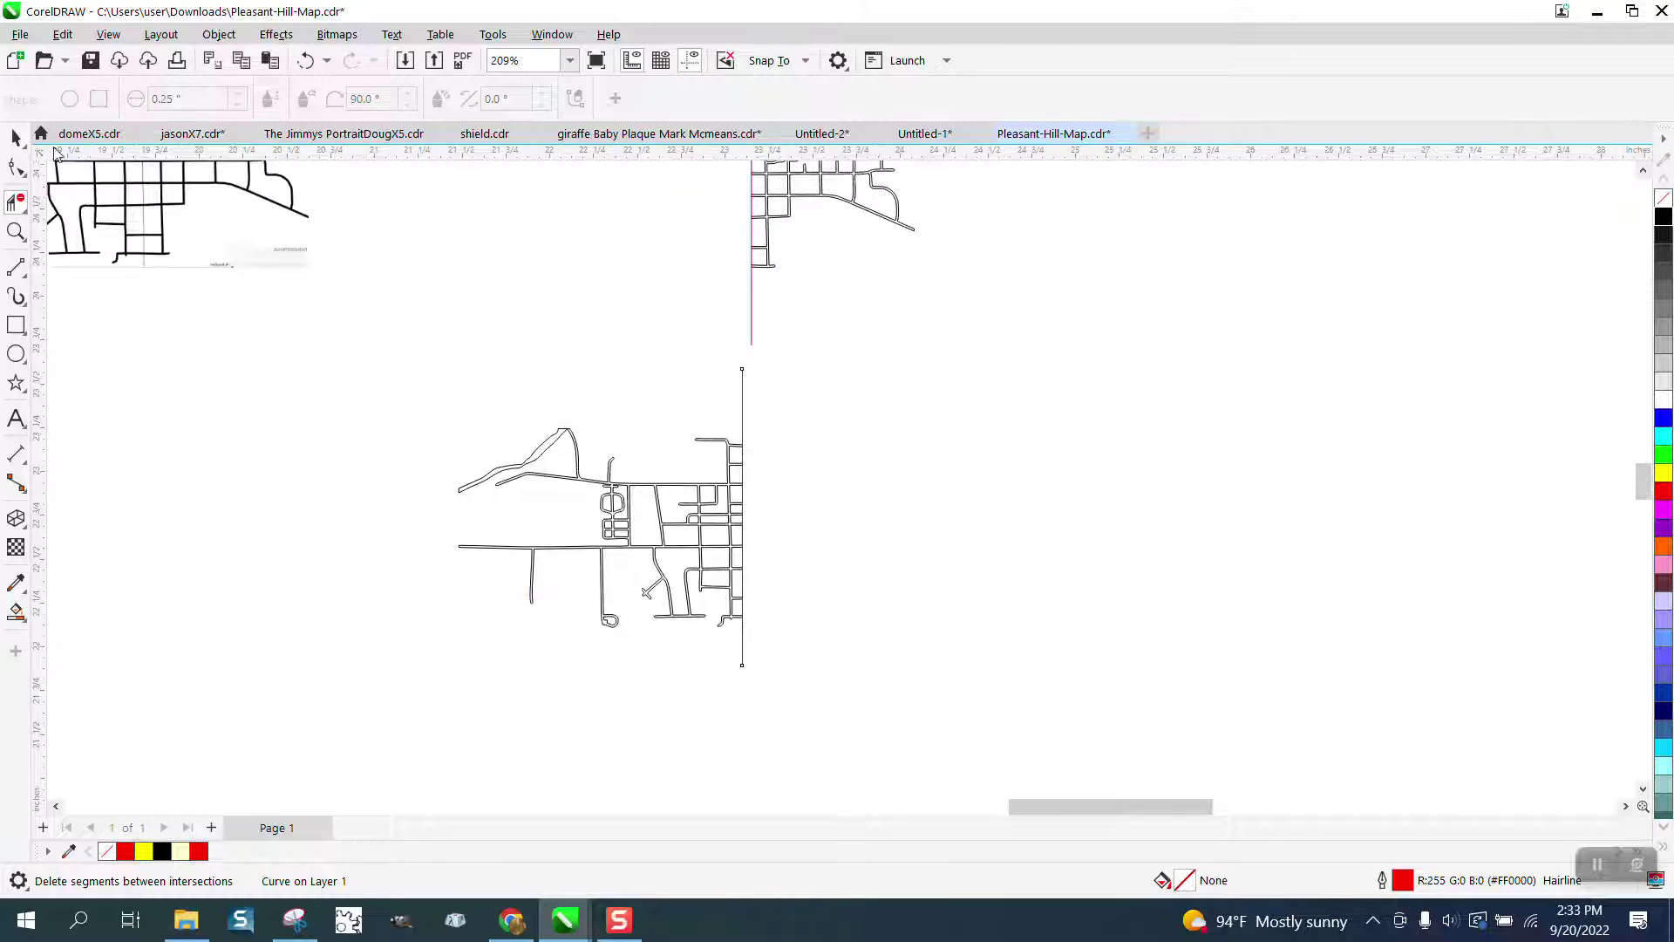
click(15, 137)
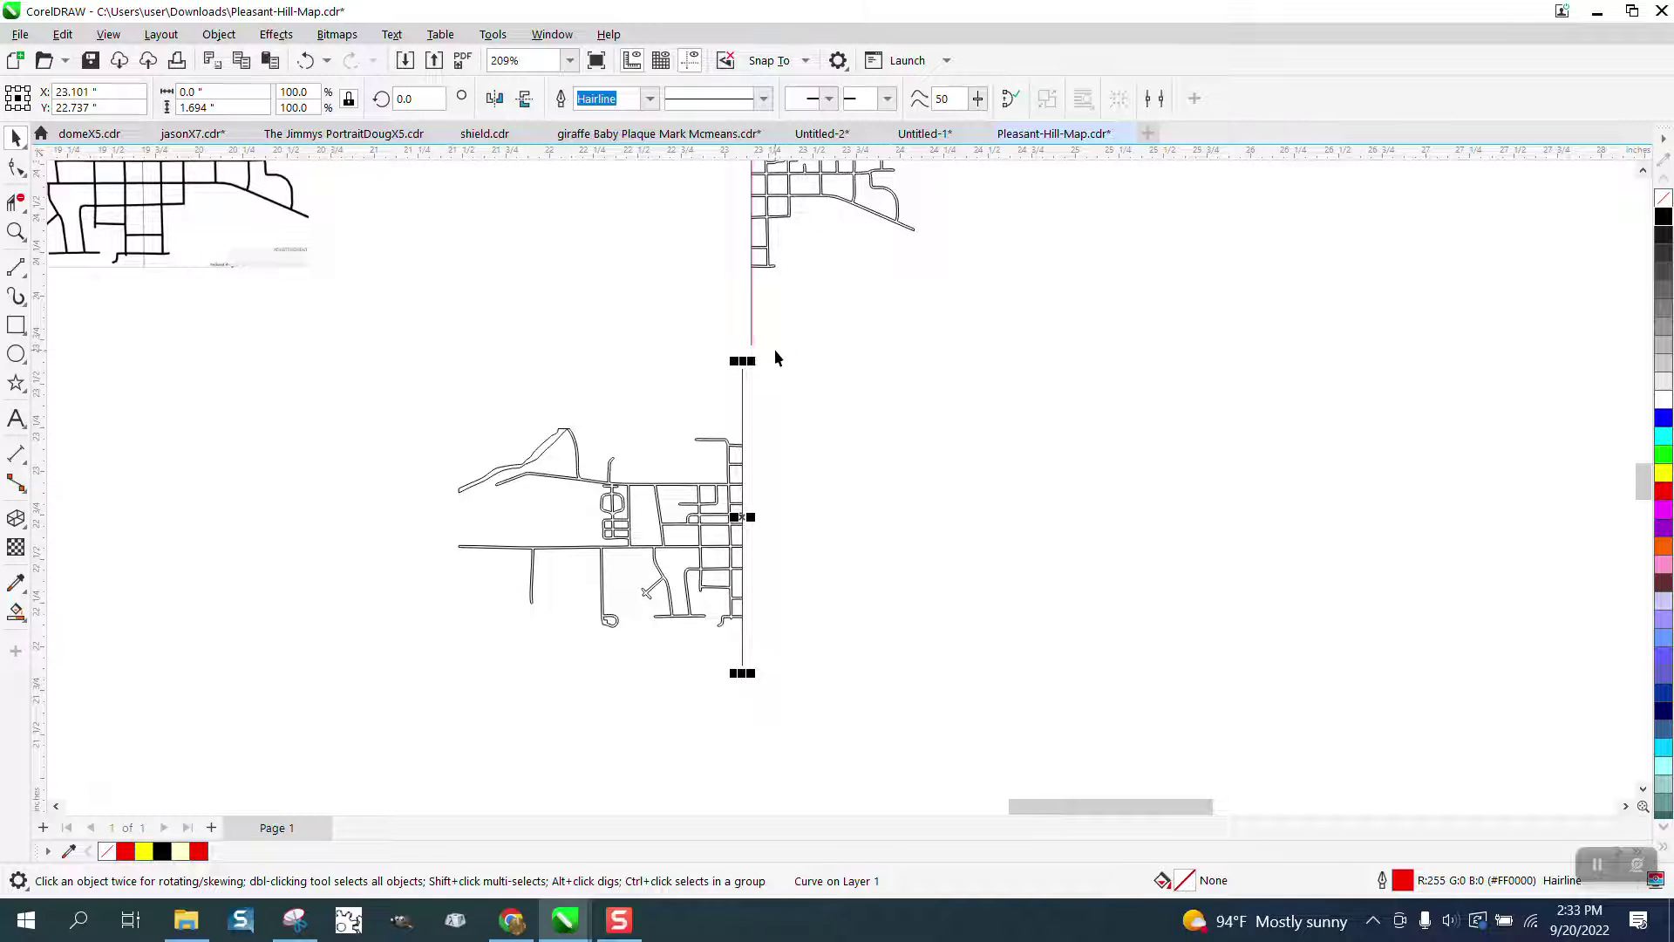
- Delete the vertical cut curve and red line, then move the right half beside the left half
key(Delete)
click(751, 331)
key(Delete)
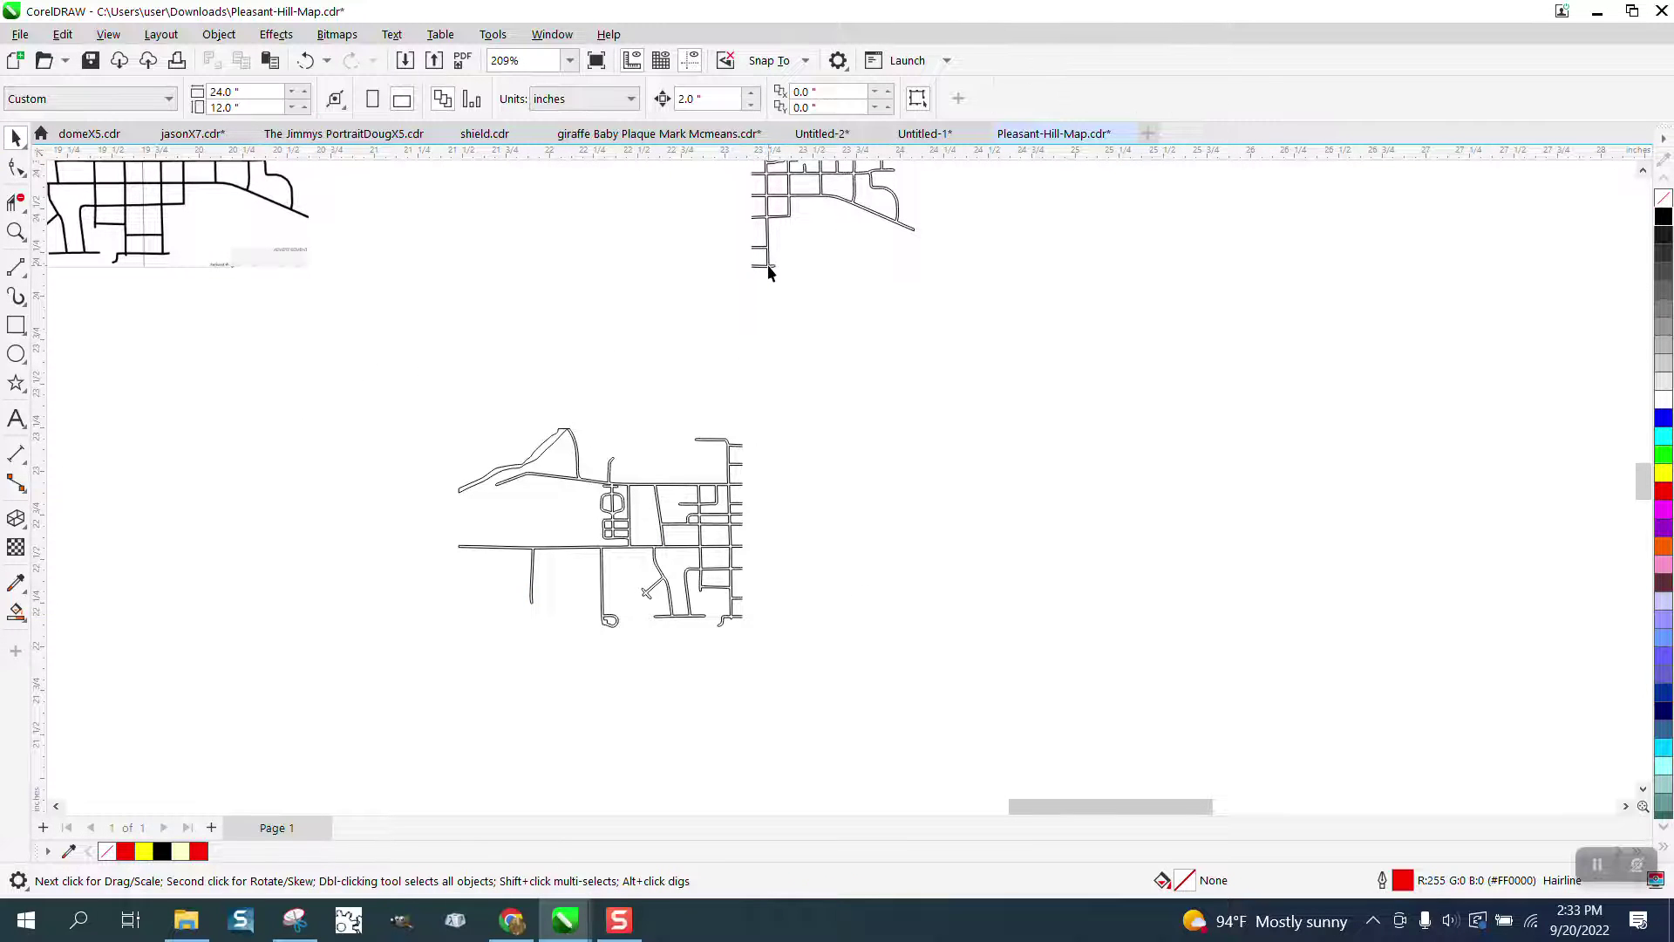
click(768, 273)
drag(768, 273, 763, 542)
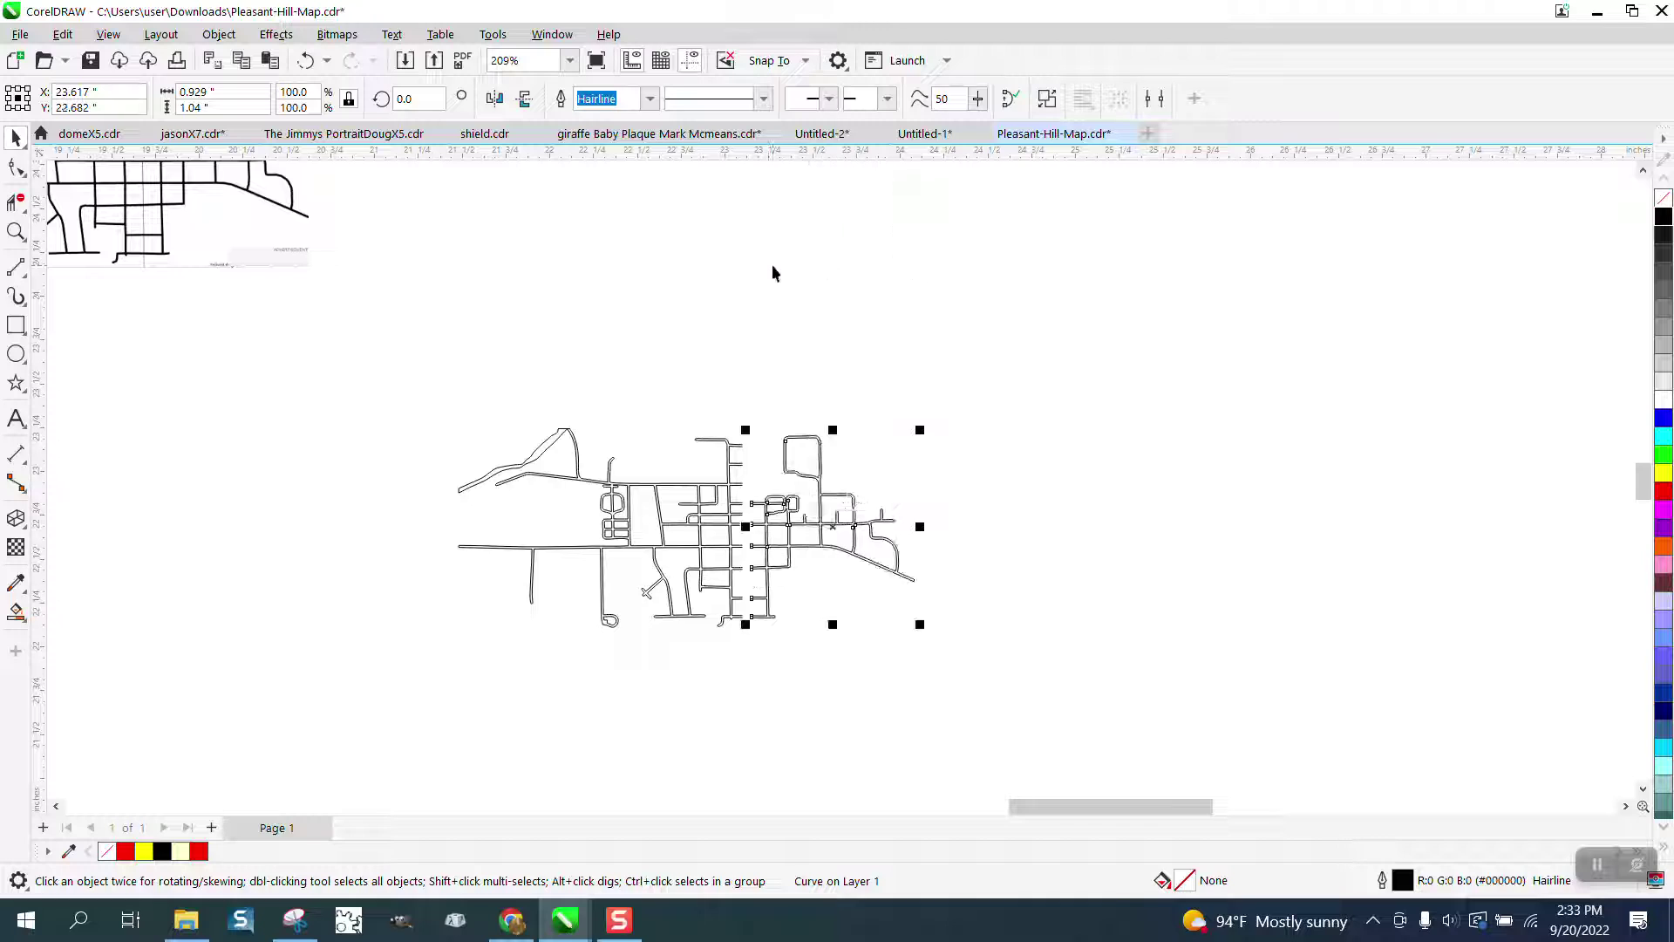
click(18, 272)
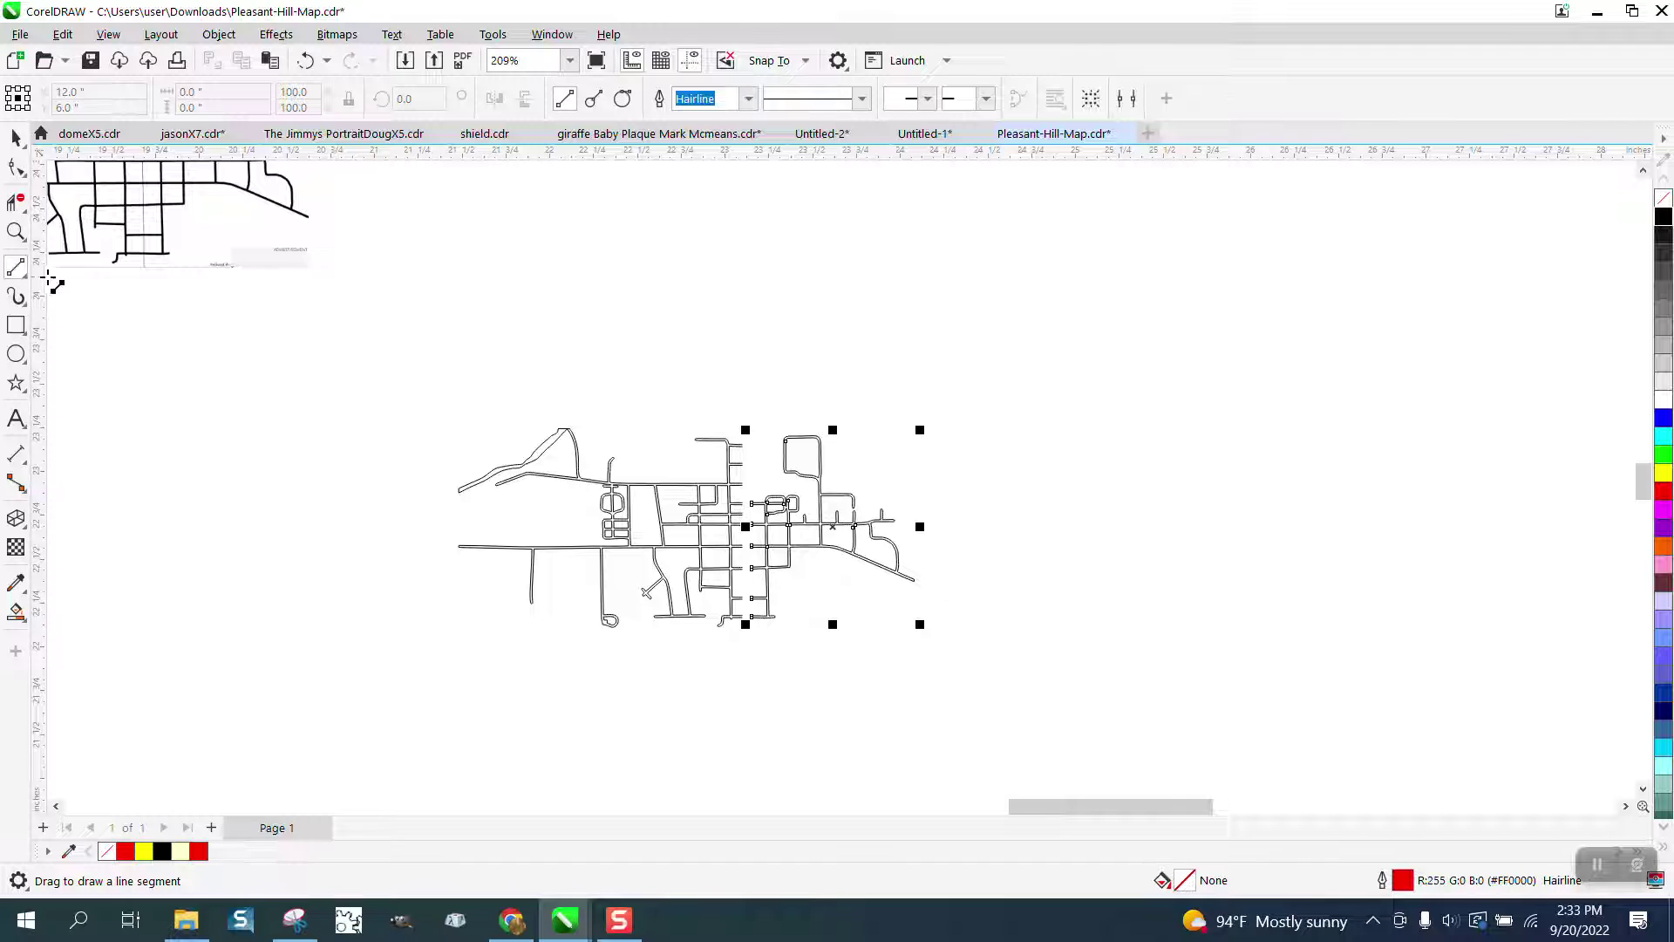
click(16, 231)
drag(635, 460, 951, 633)
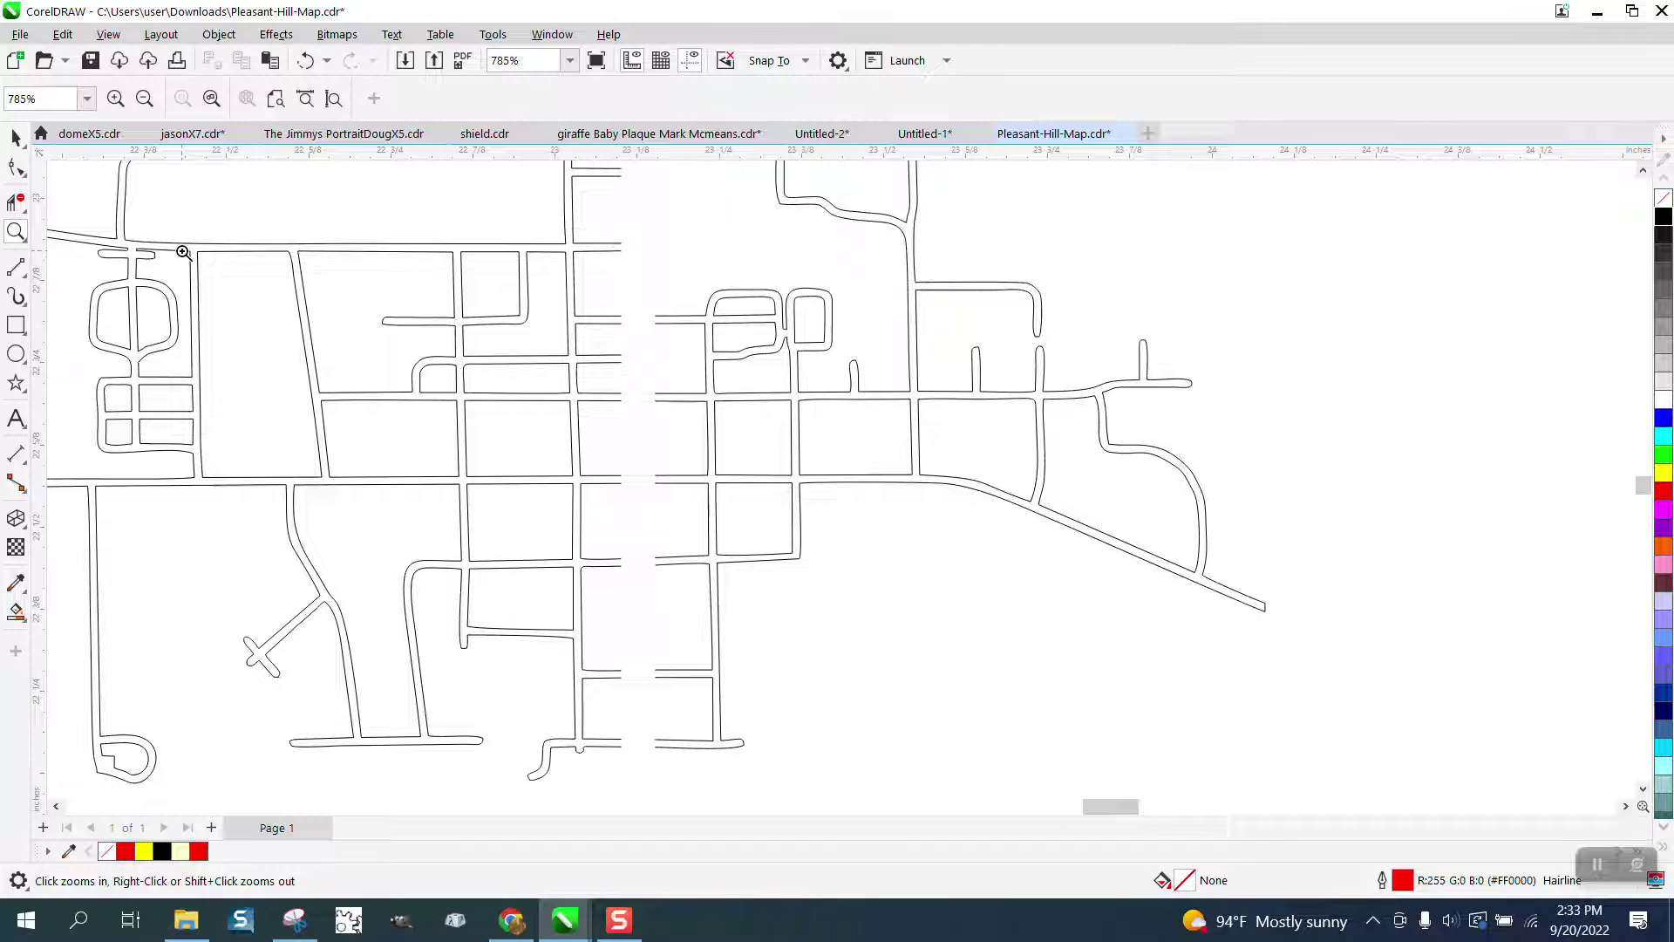
click(22, 172)
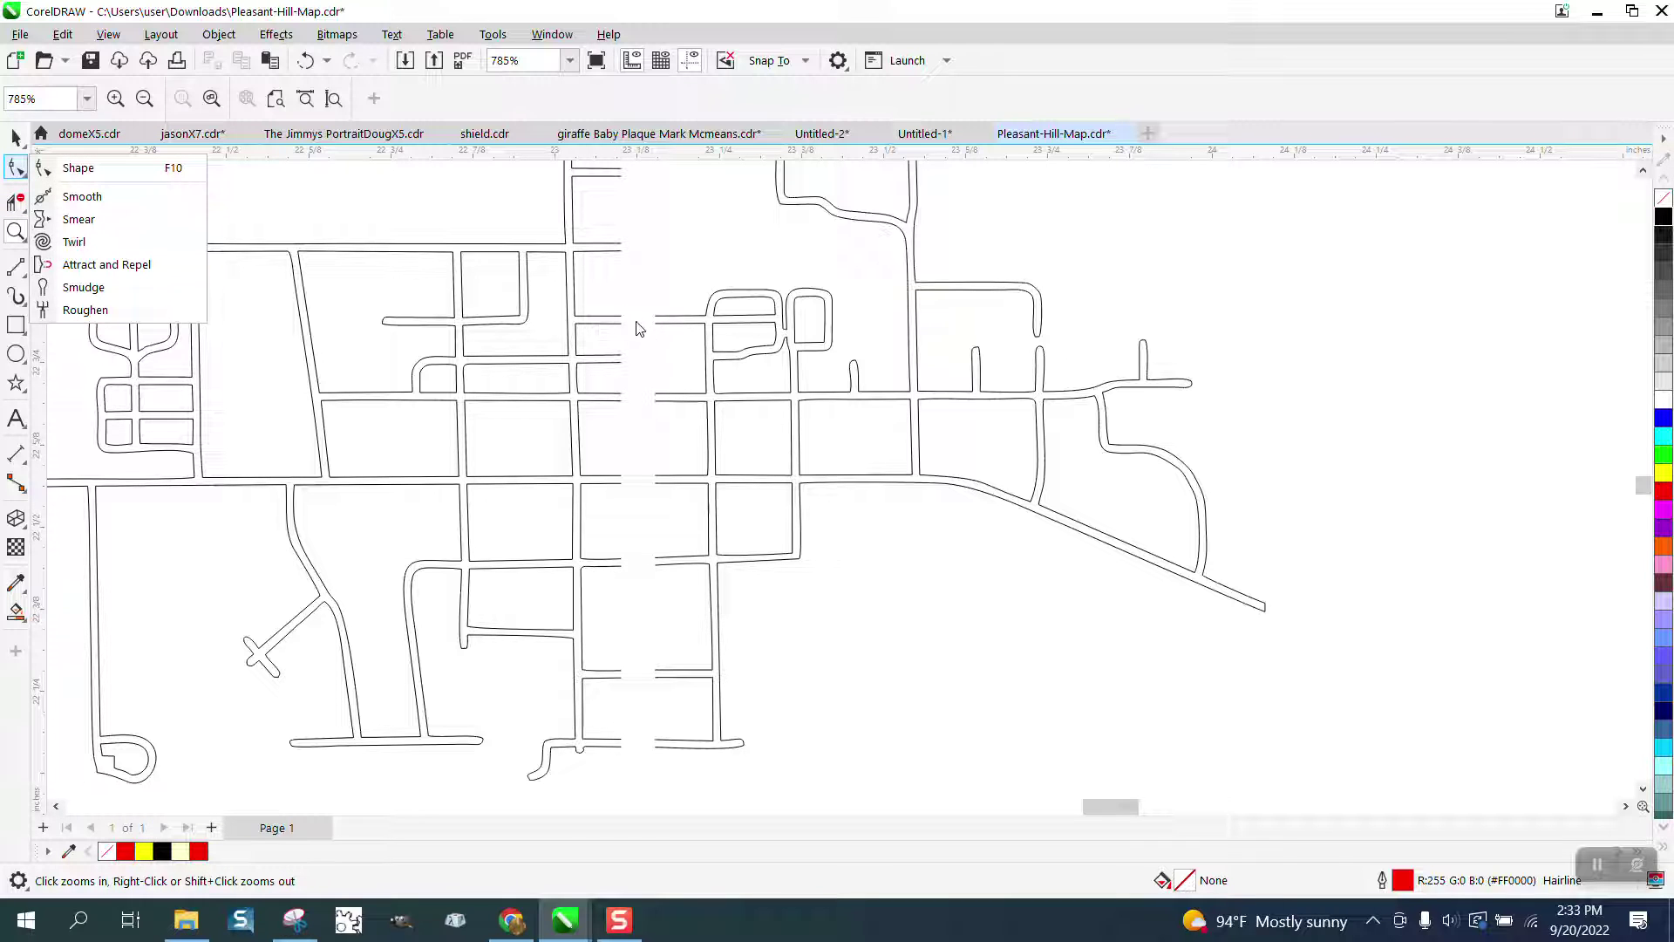
- Select the left map curve and pull the top street's end nodes across the gap
click(78, 168)
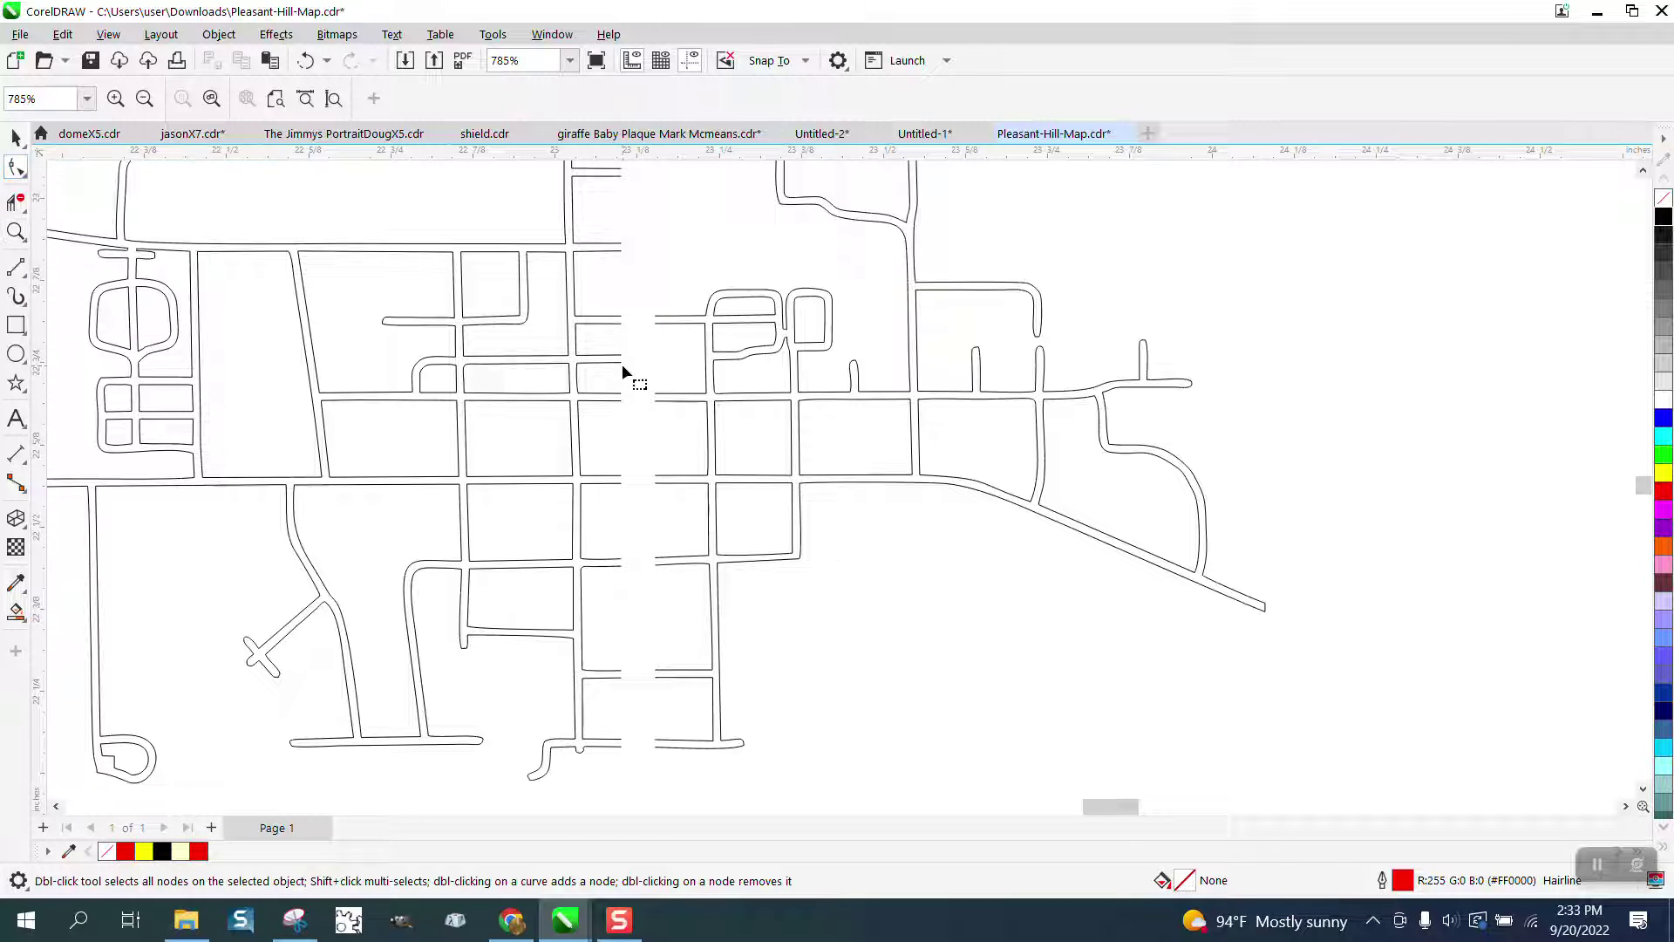
click(619, 331)
click(17, 231)
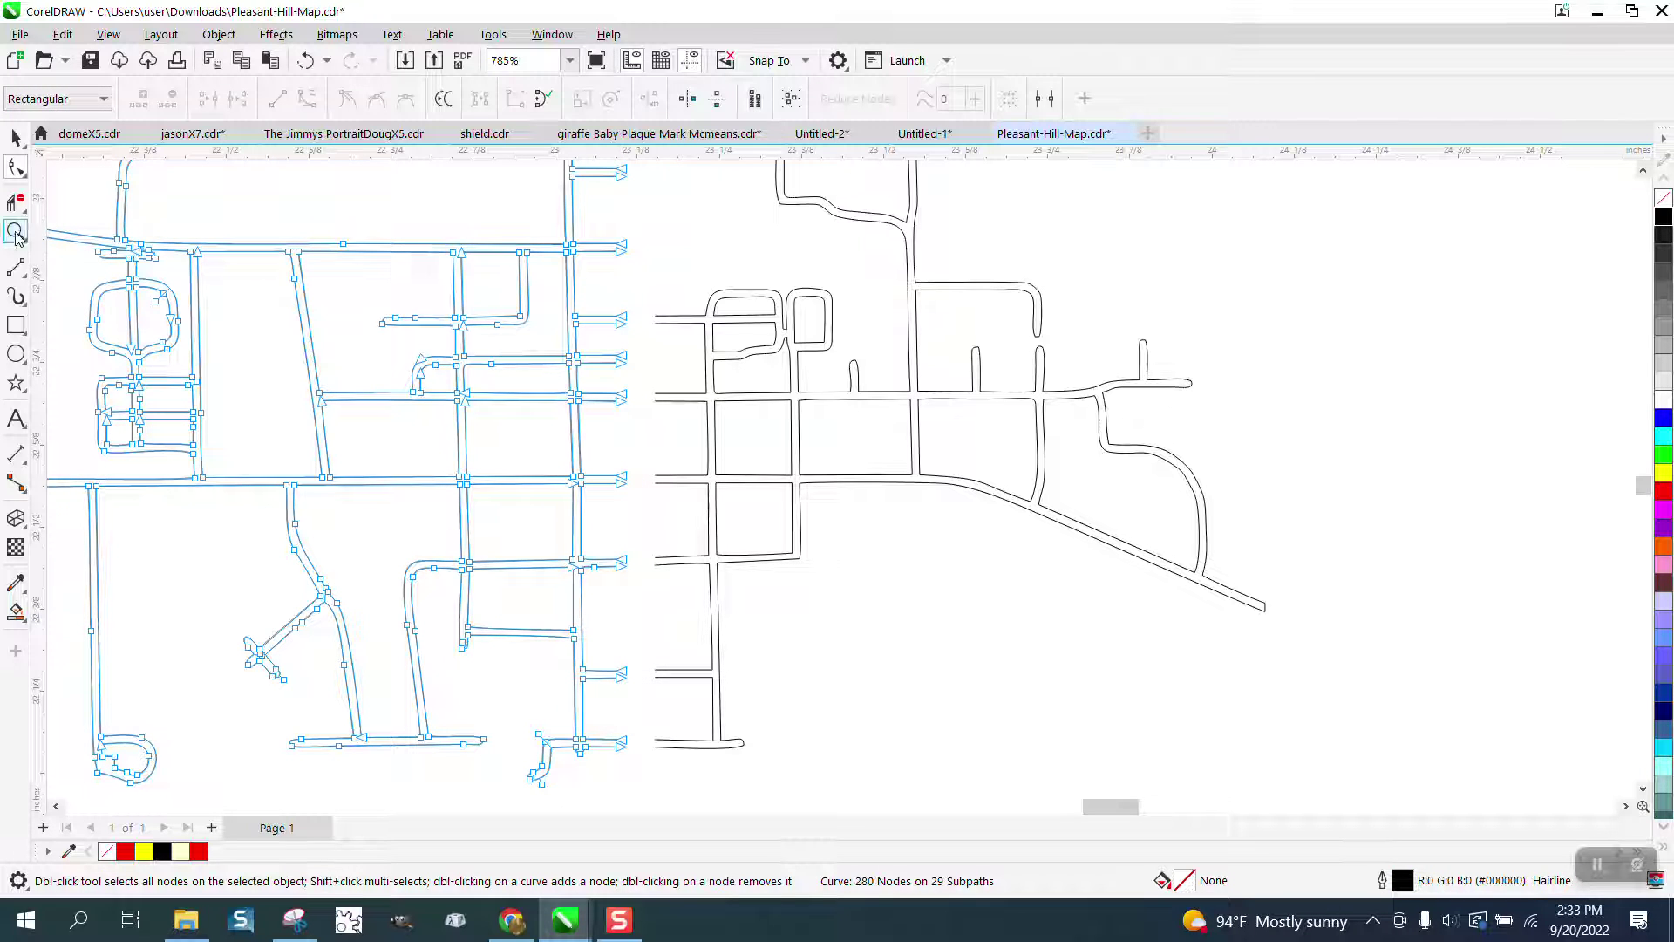
drag(599, 299, 765, 376)
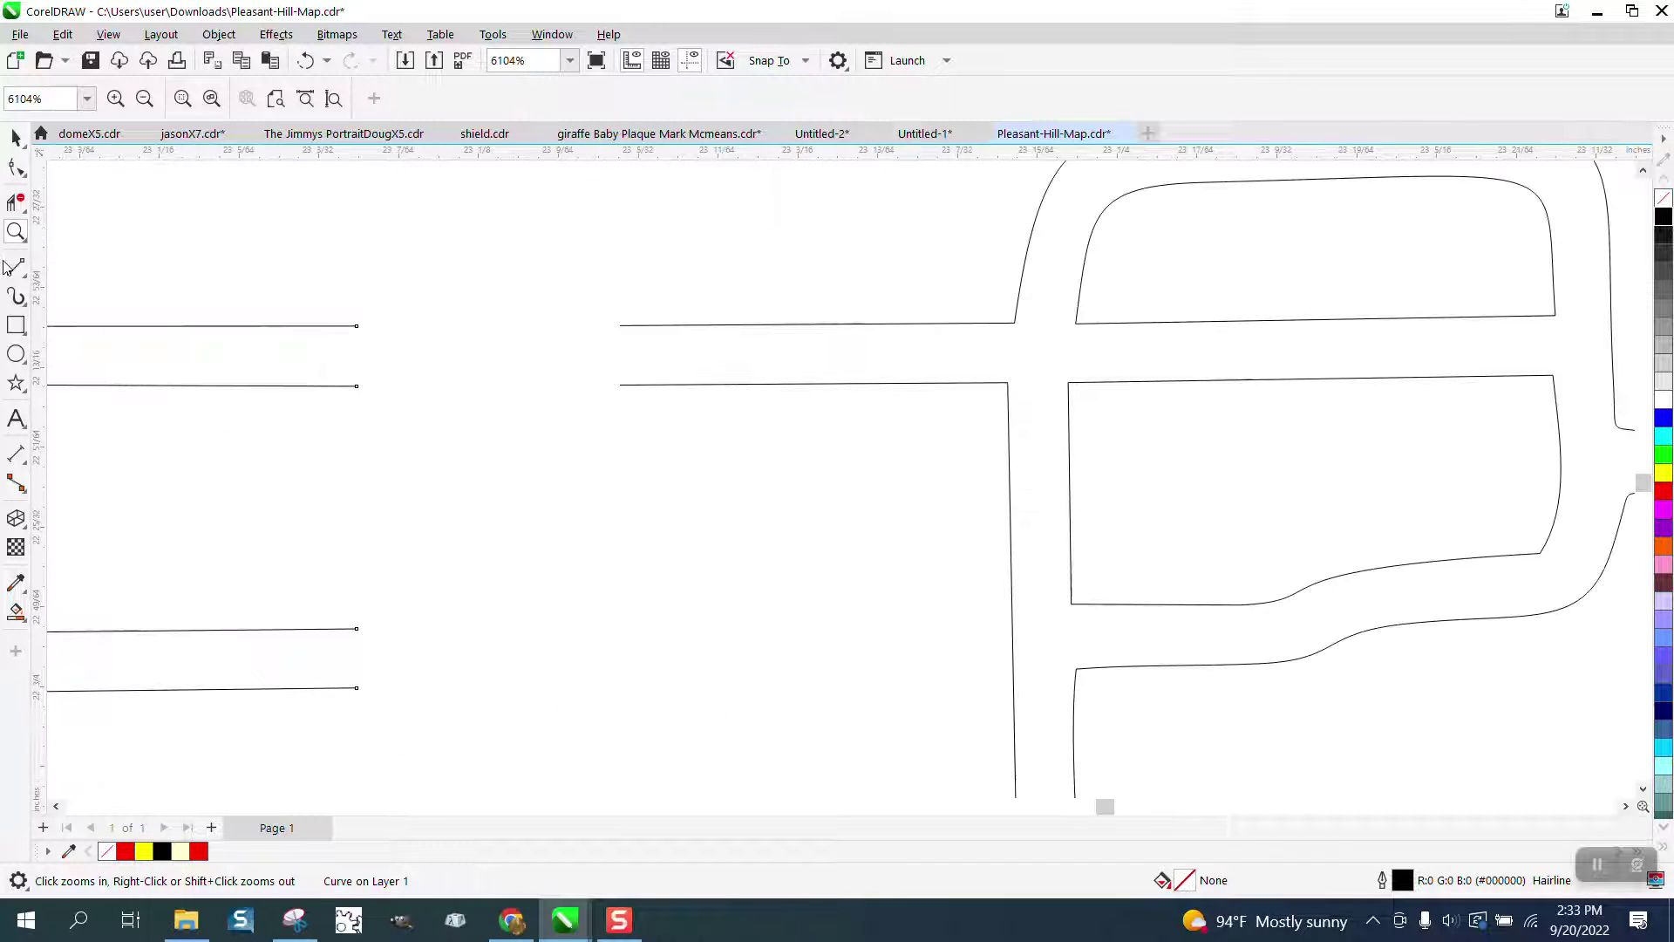
click(16, 166)
drag(305, 310, 632, 386)
scroll(602, 376, down, 3)
- Select the next street end nodes further down the left half's cut edge
drag(463, 604, 607, 644)
scroll(609, 642, down, 3)
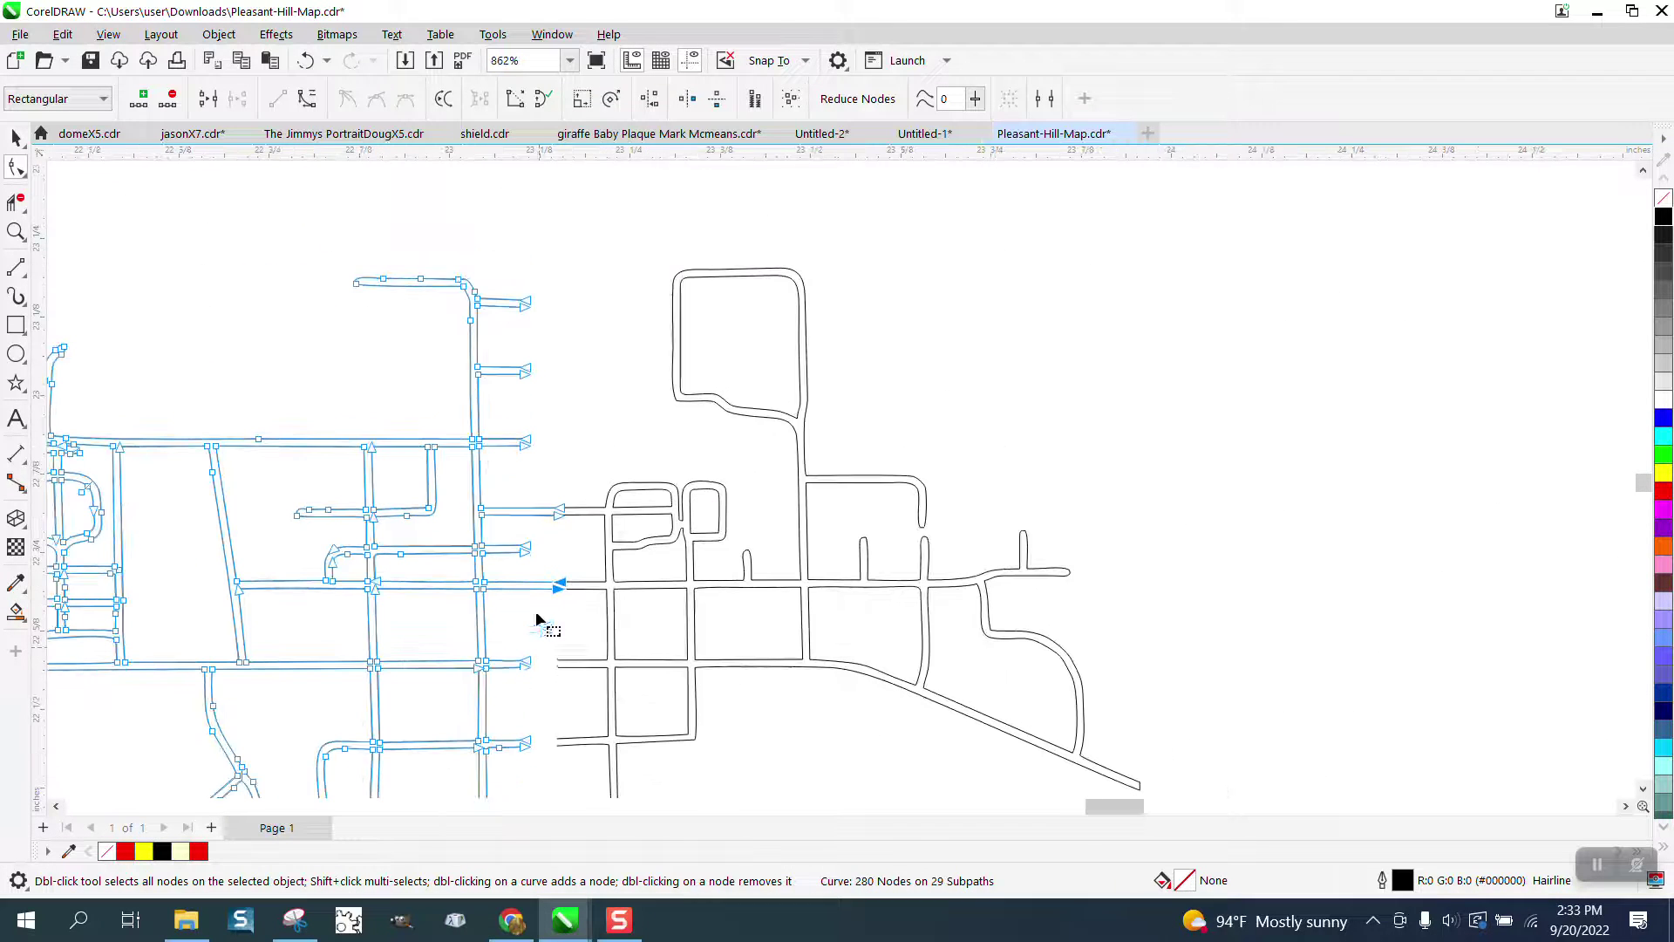
scroll(538, 620, down, 1)
drag(515, 653, 562, 671)
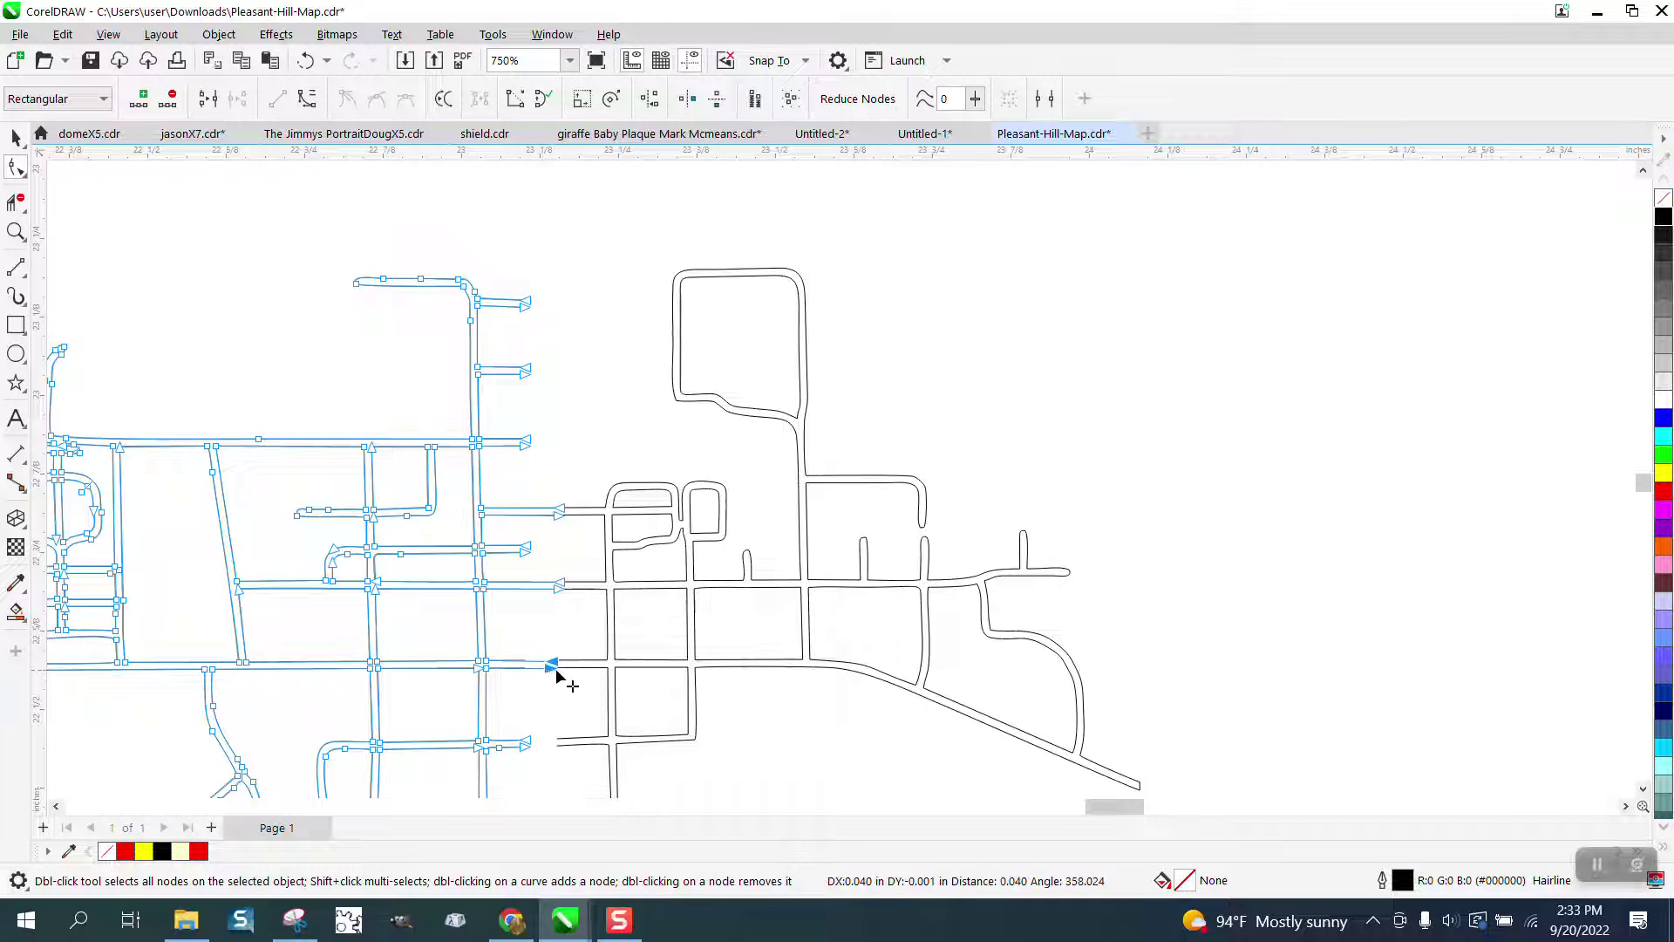
drag(525, 762, 568, 759)
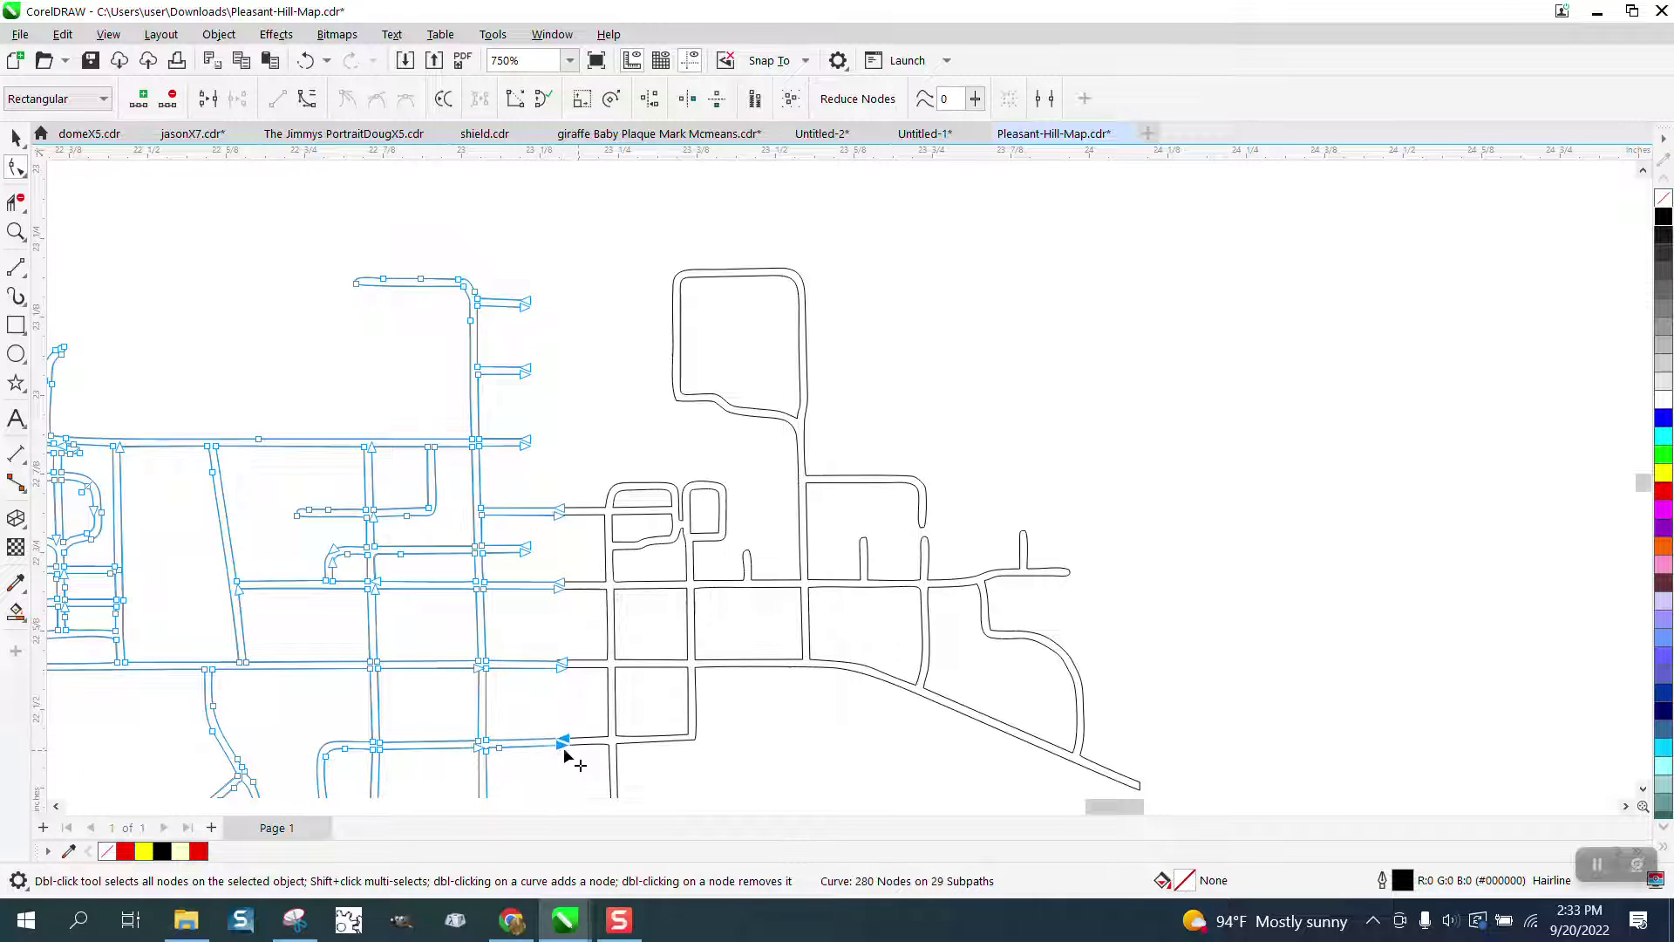
scroll(568, 758, down, 2)
scroll(561, 711, down, 3)
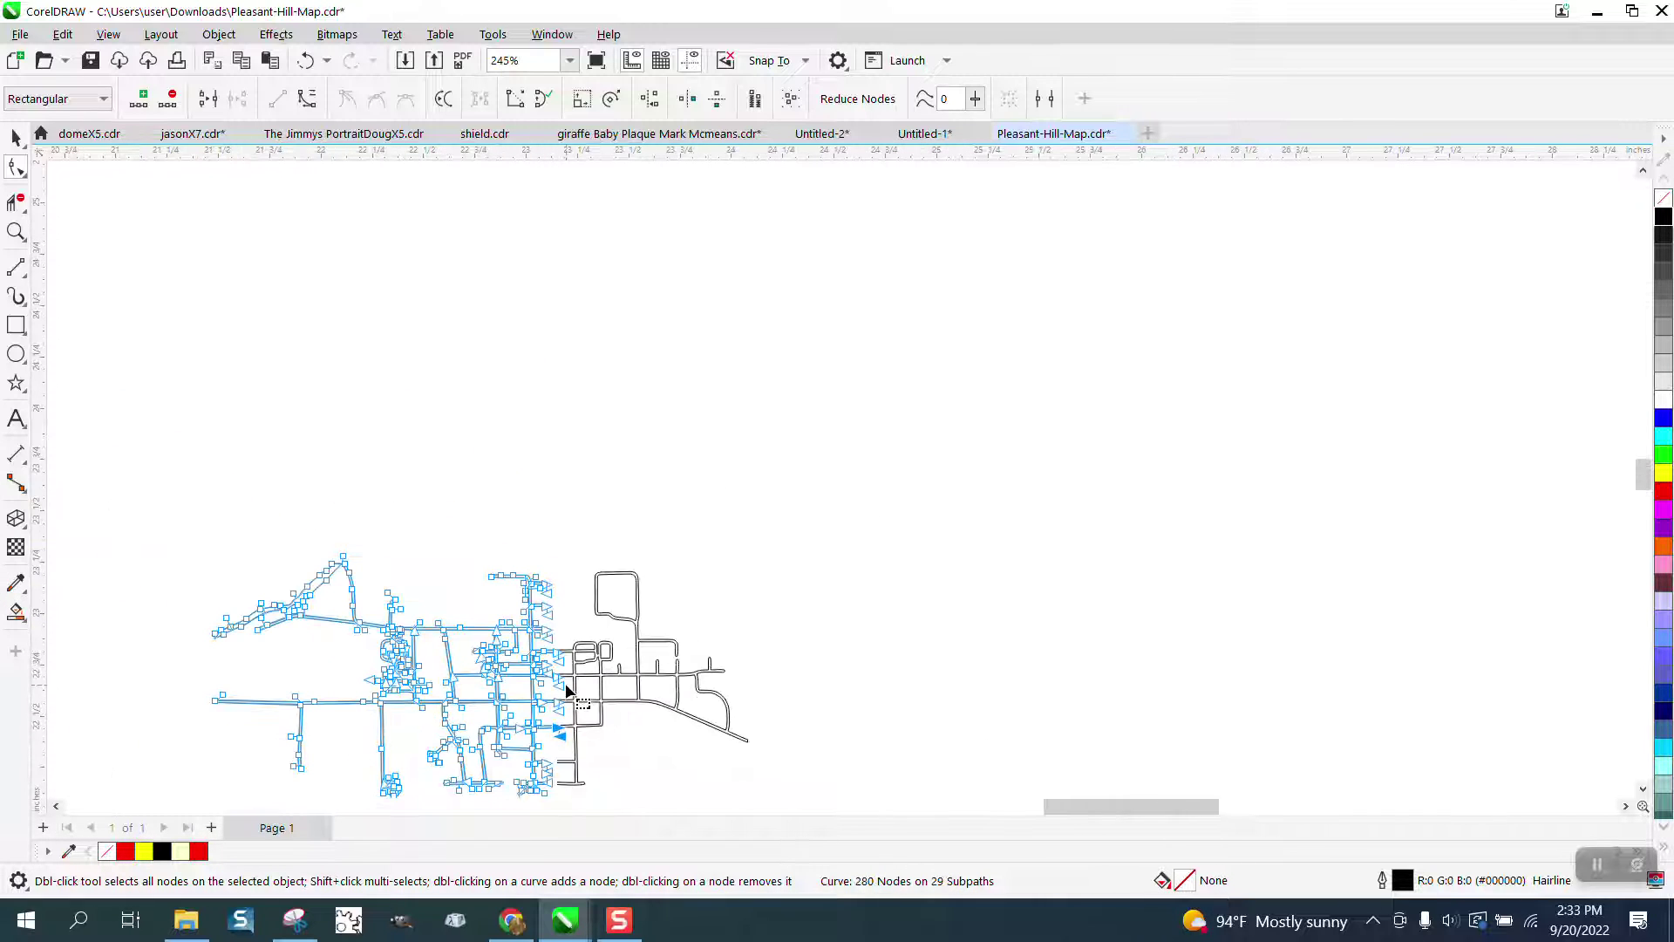
- Extend two street ends to meet the right road and select the bottom street's end nodes
click(15, 231)
scroll(646, 812, up, 4)
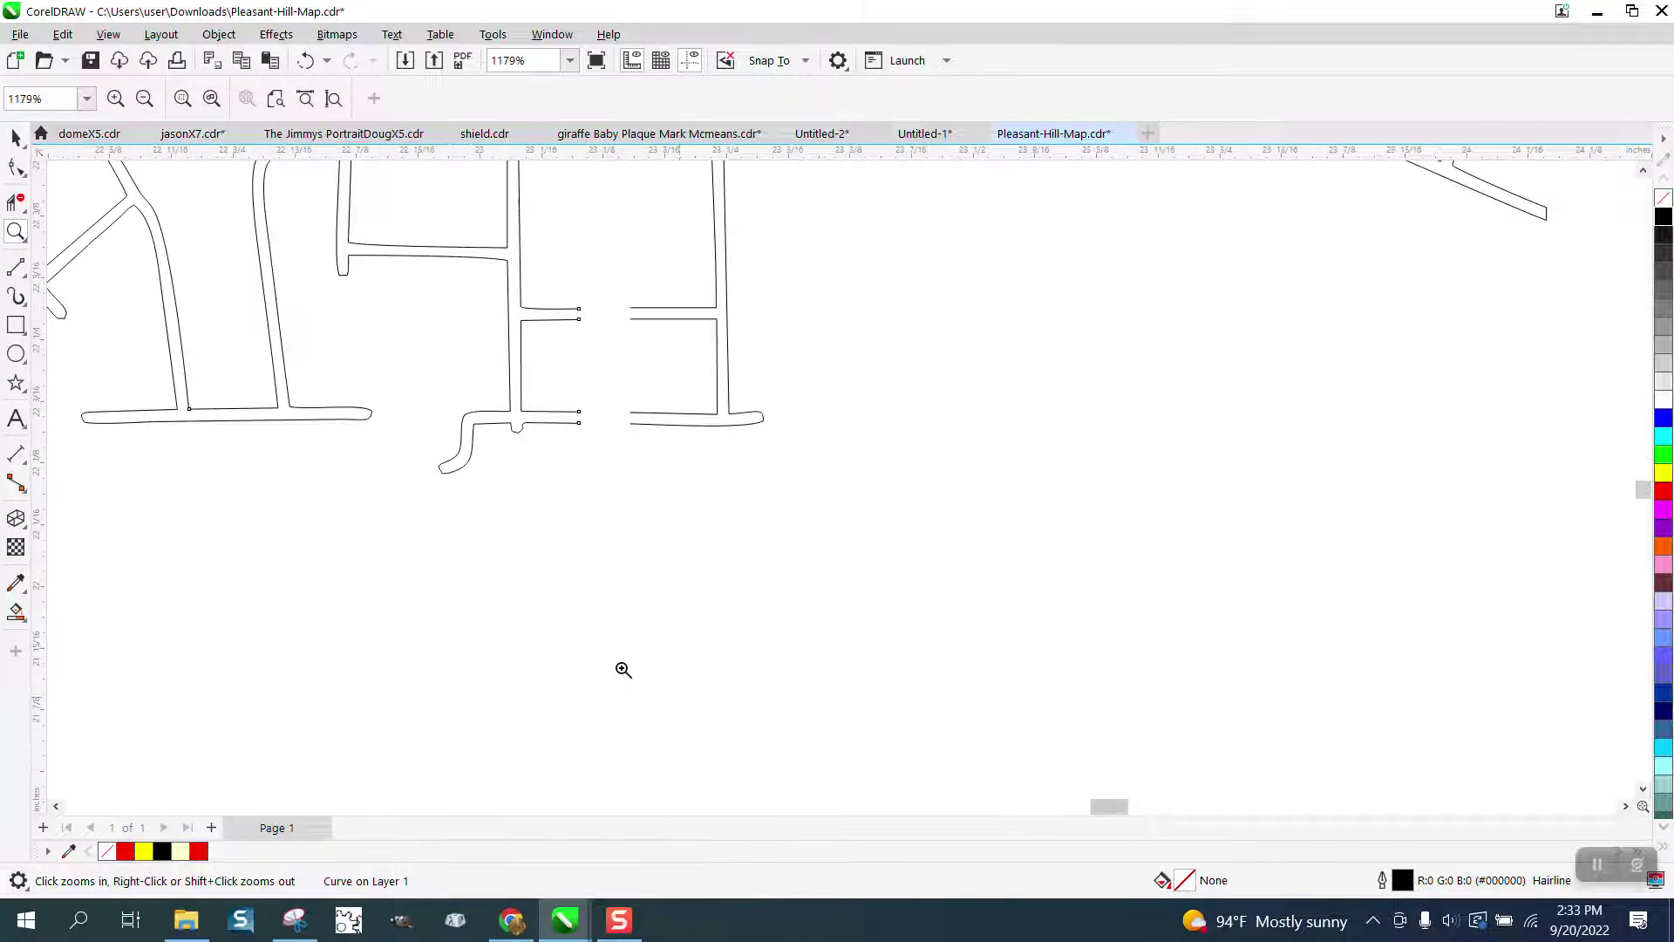
click(16, 168)
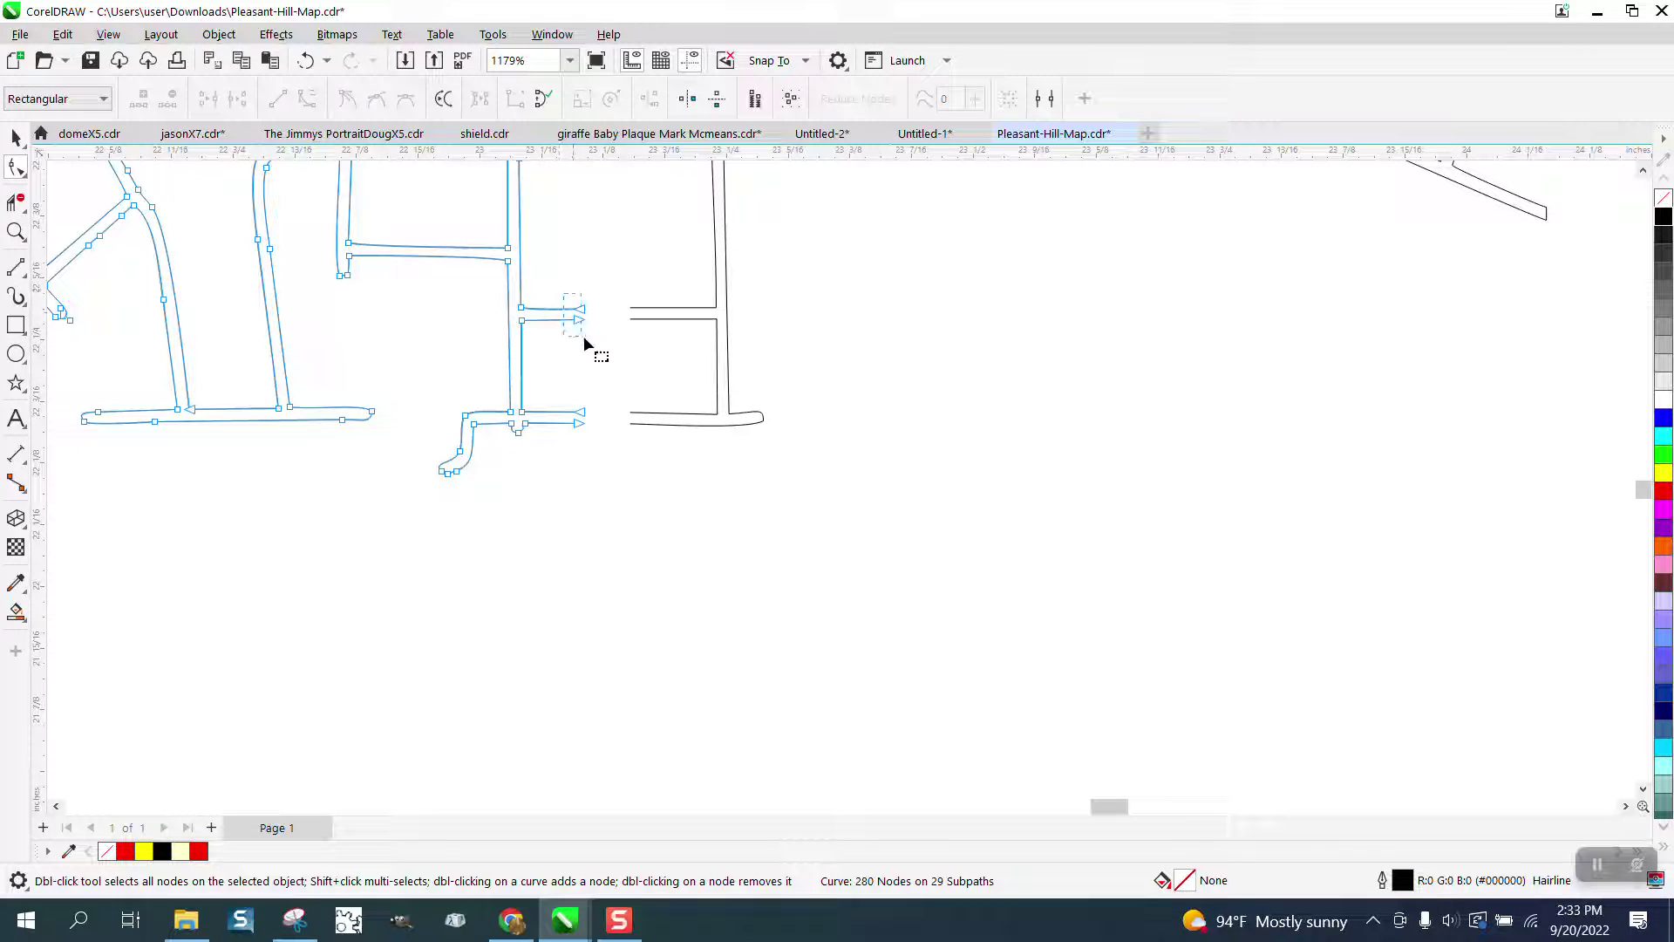
drag(581, 324, 640, 324)
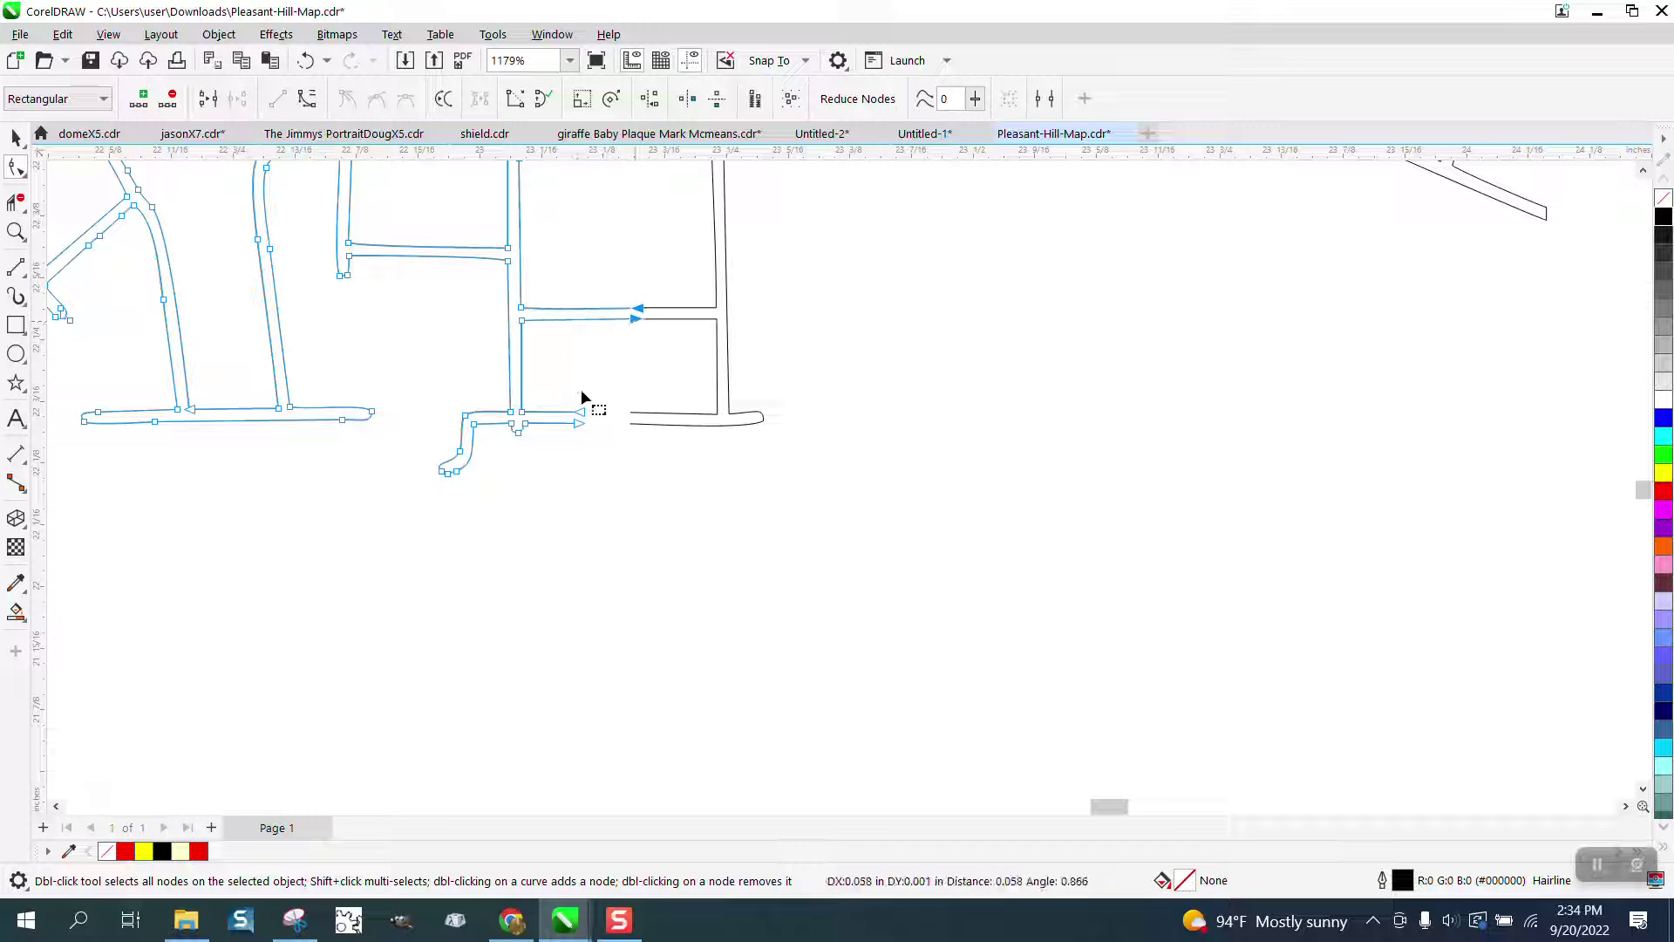
drag(563, 402, 634, 425)
scroll(635, 515, down, 4)
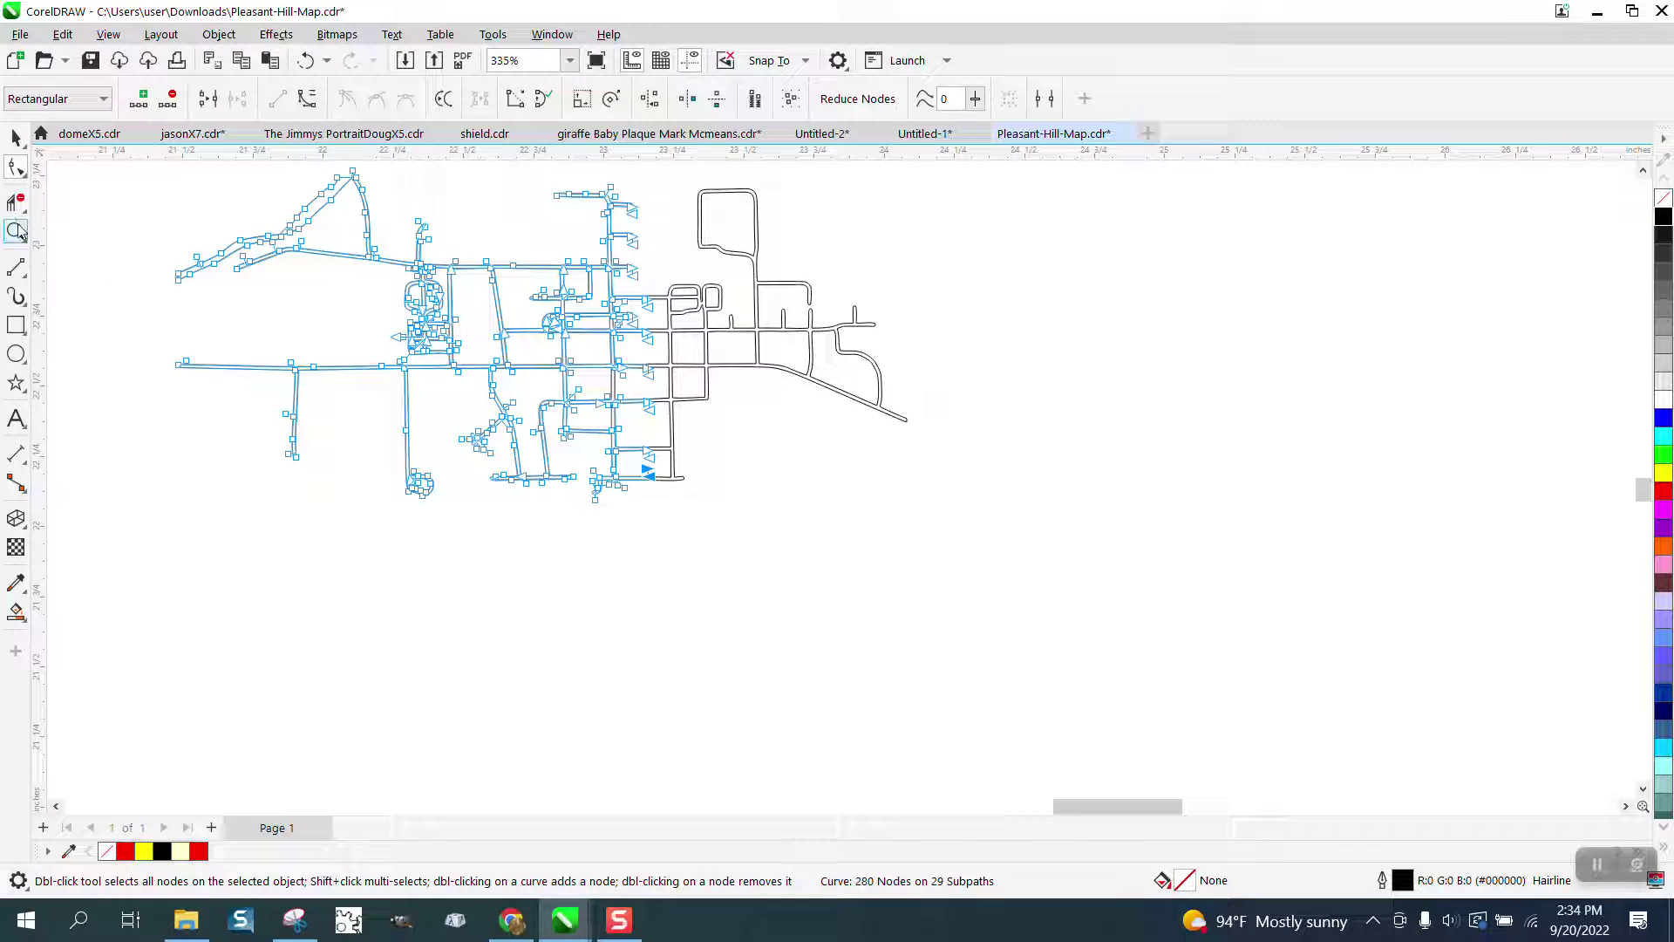
click(16, 231)
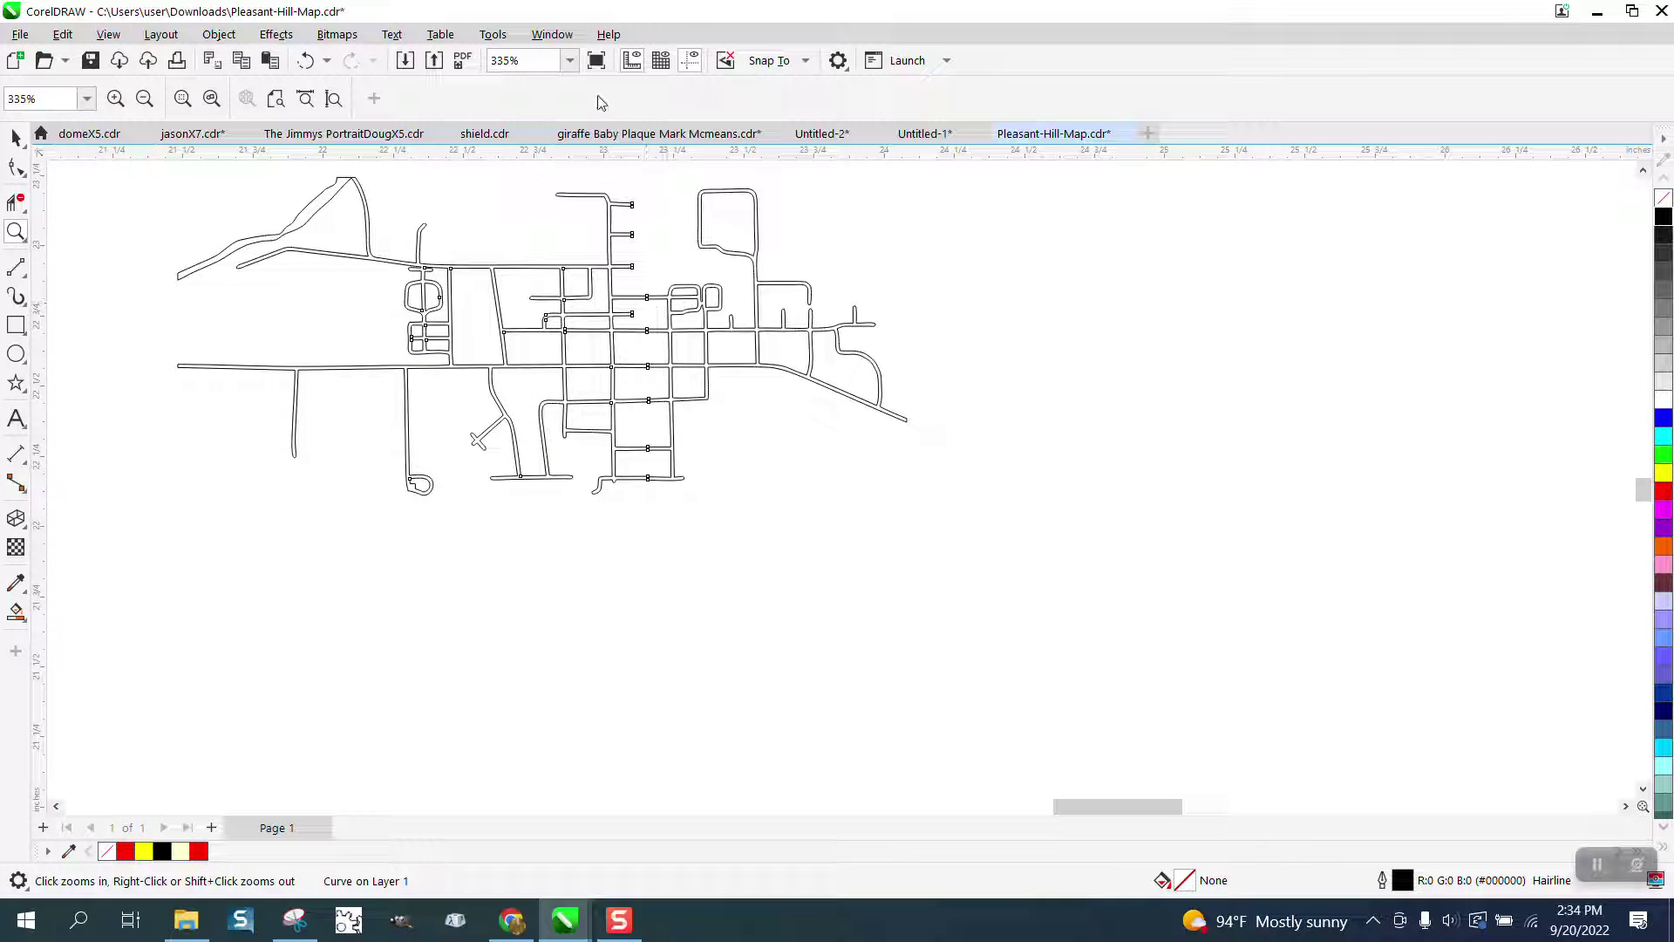
- Join the left section's open street ends with Join Curves (Extend, 0.1-inch tolerance), cutting 29 subpaths to 23
click(553, 35)
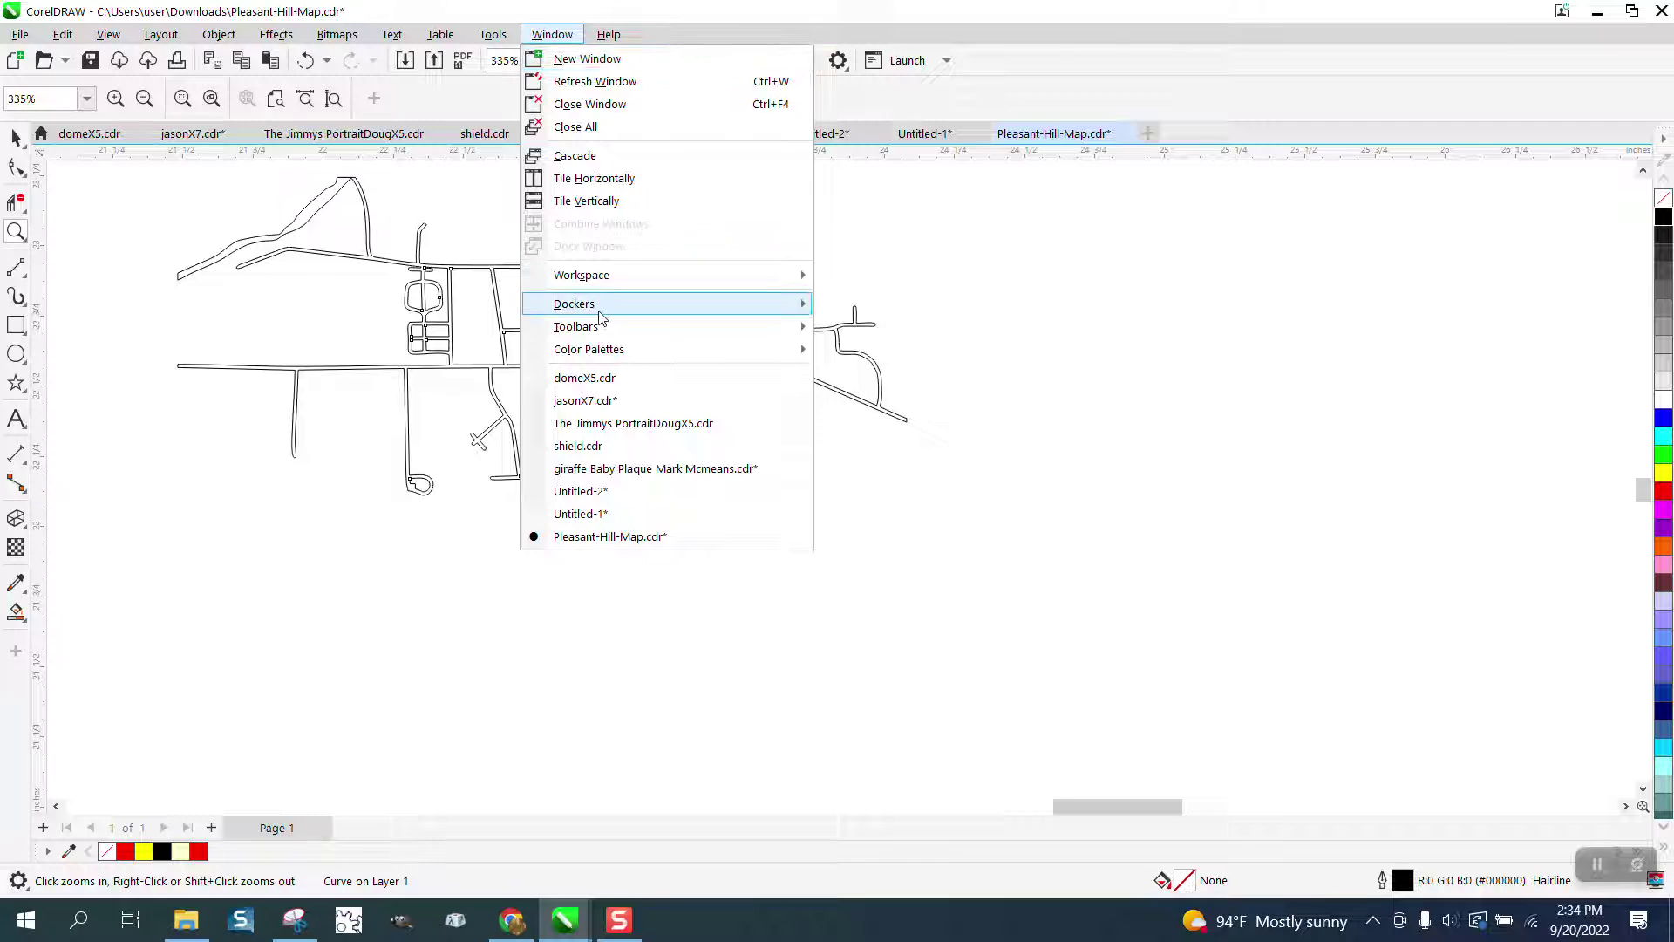
mouse_move(575, 305)
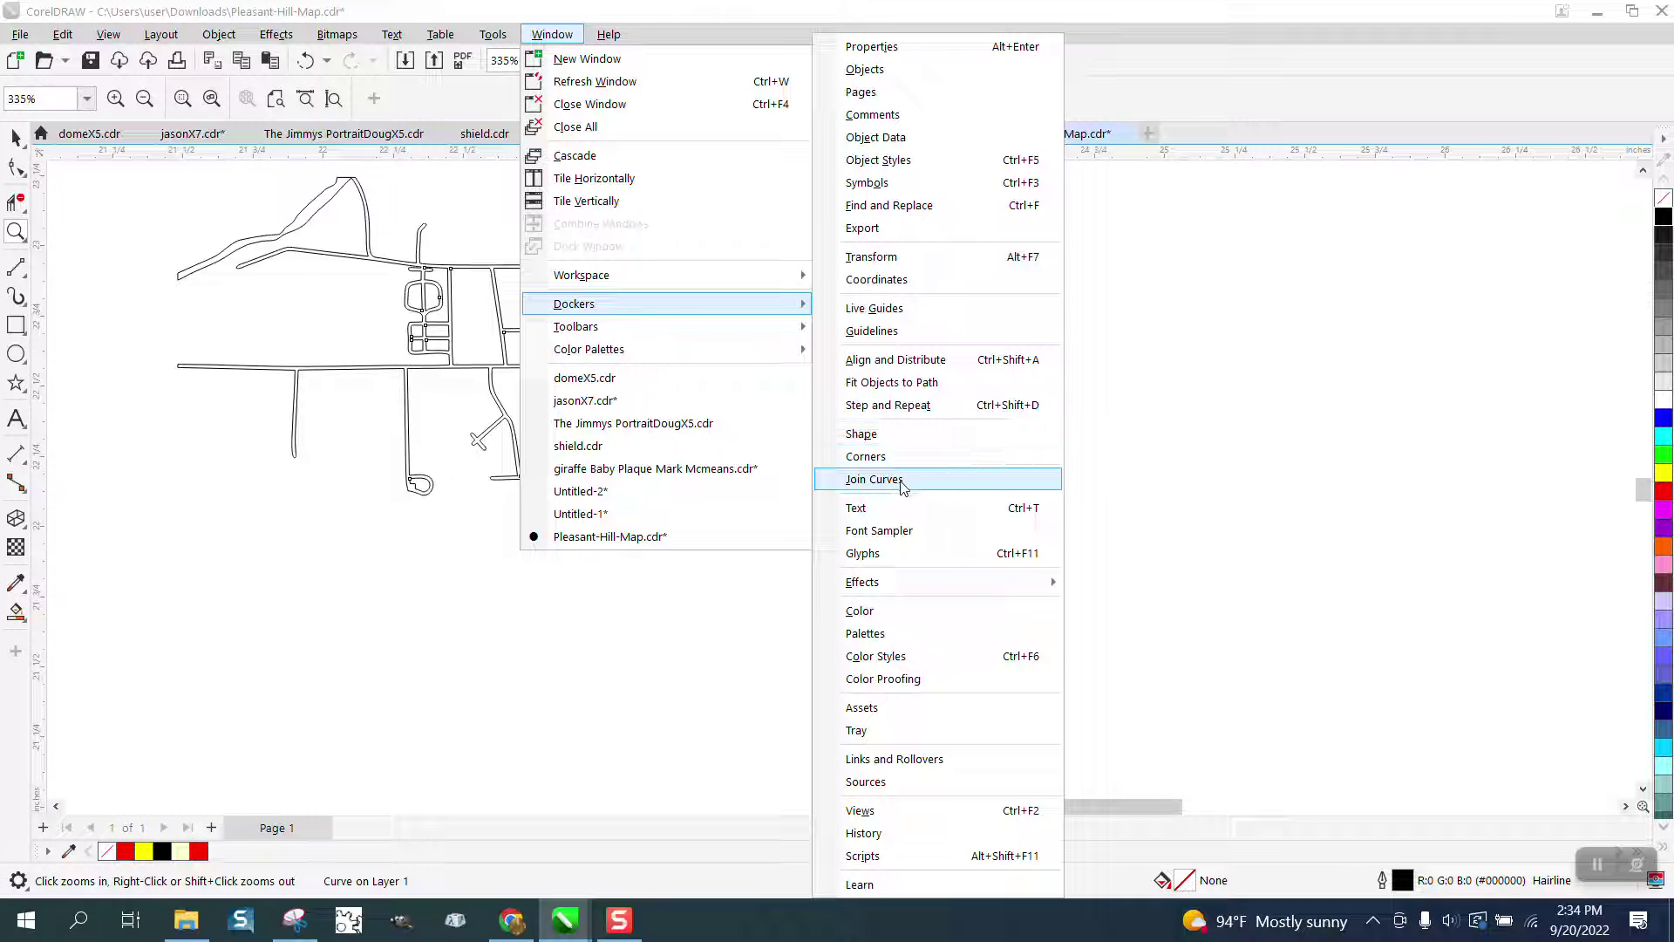
click(927, 479)
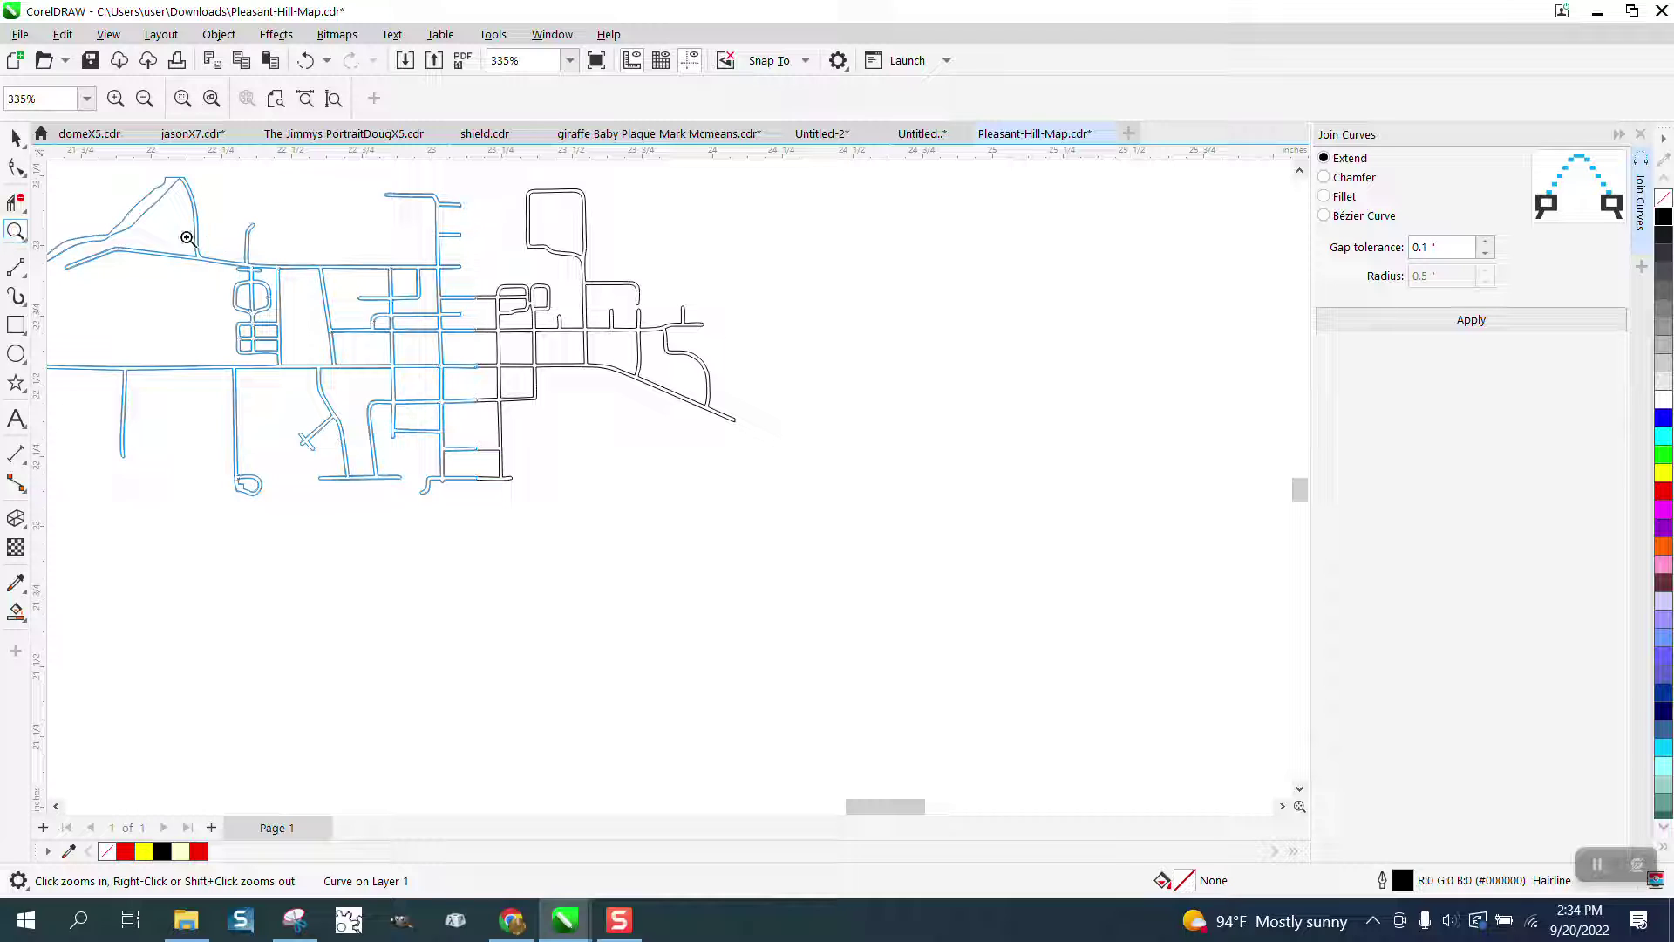
drag(687, 560, 687, 561)
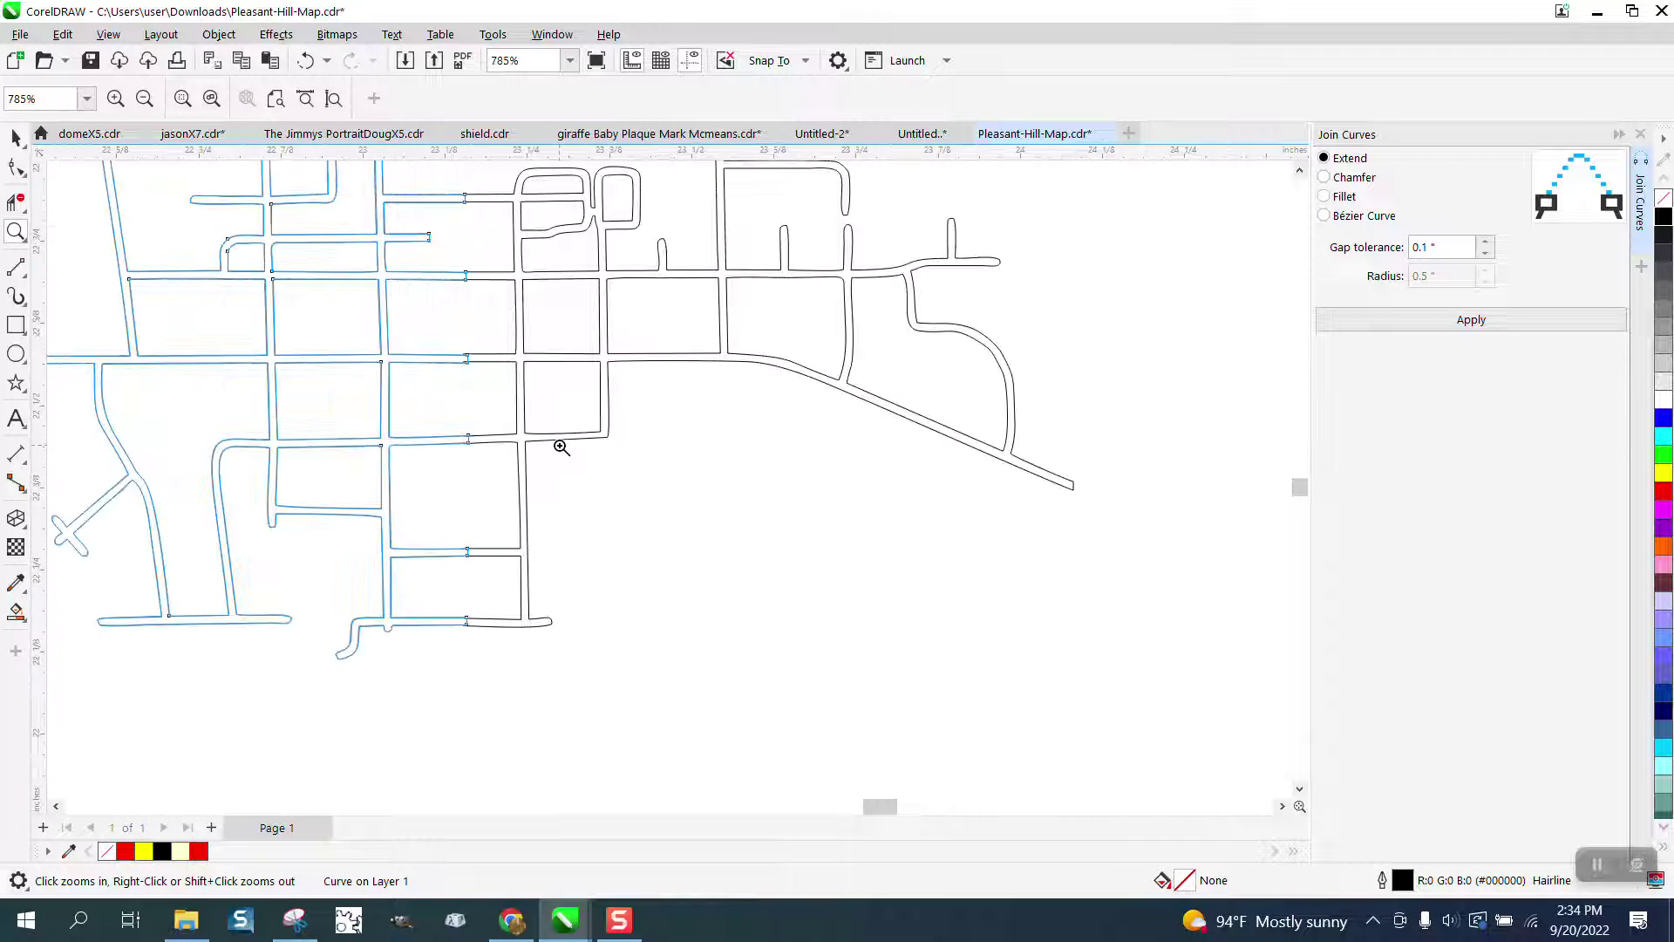
click(16, 166)
scroll(531, 291, down, 2)
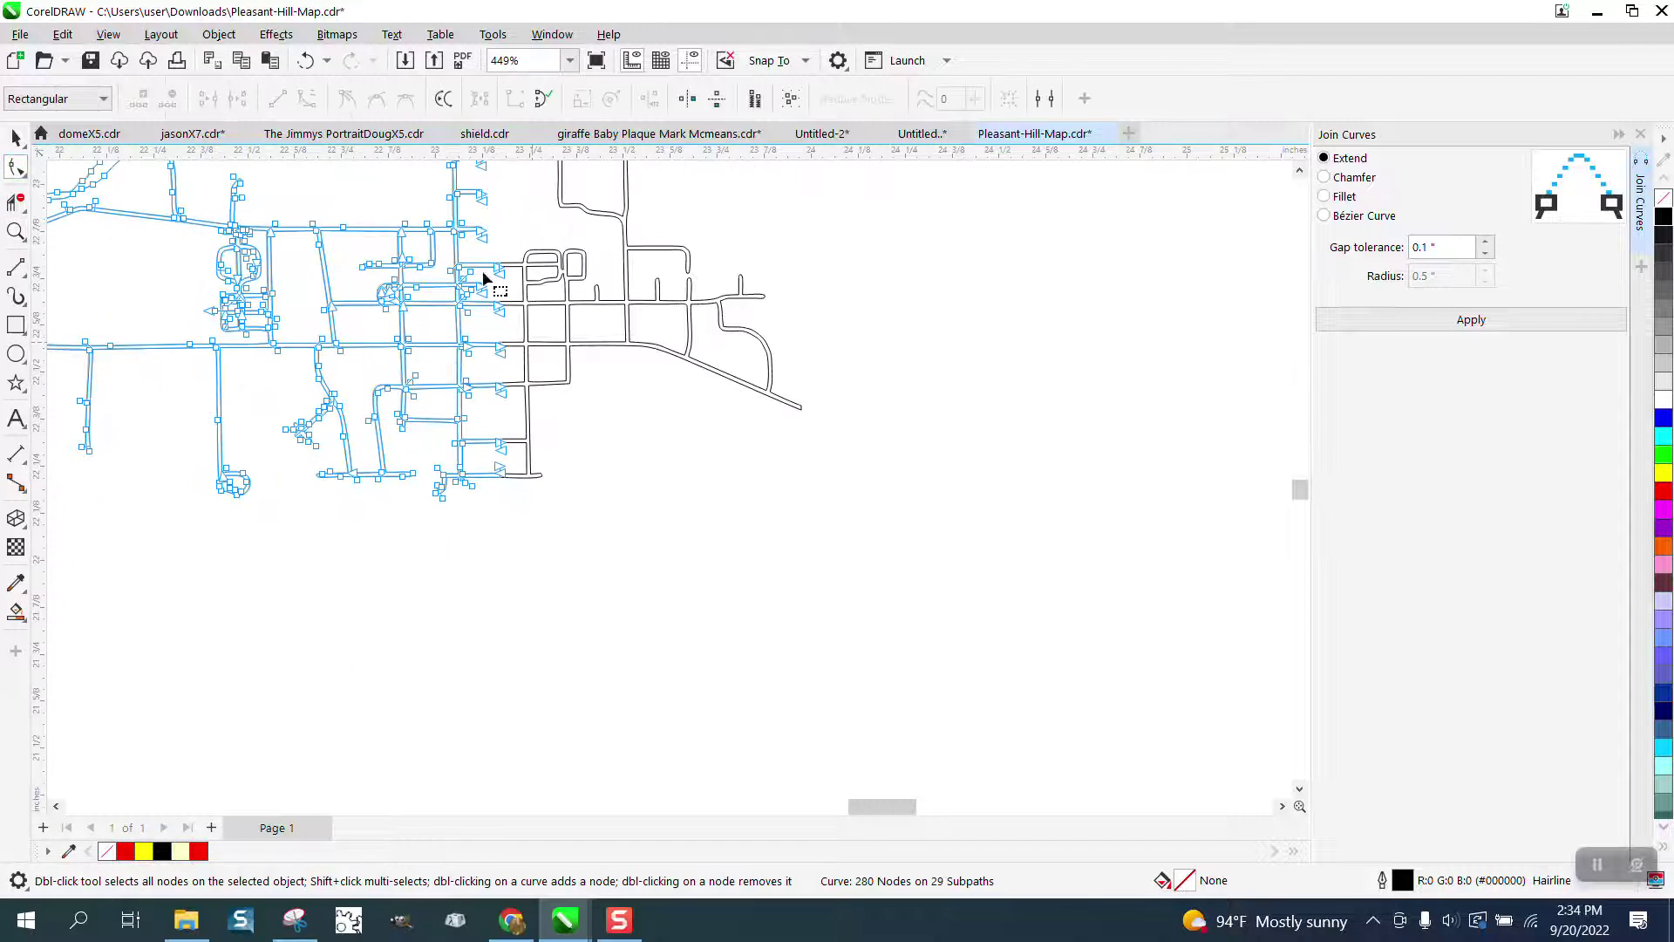
scroll(491, 252, down, 2)
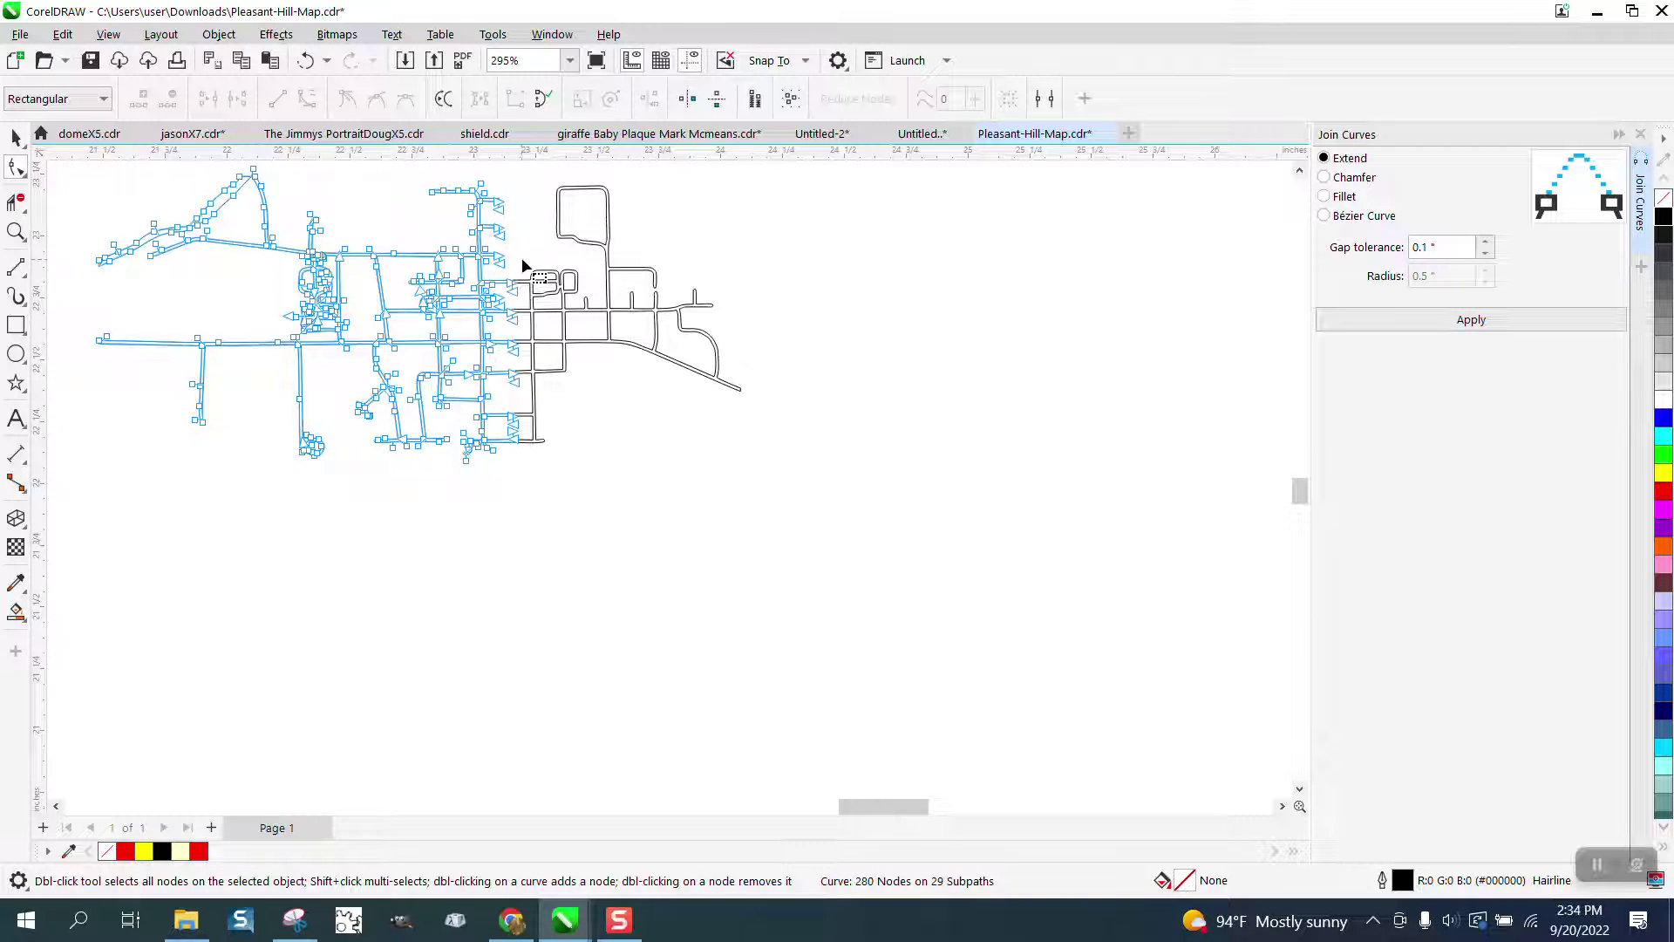
drag(524, 302, 502, 456)
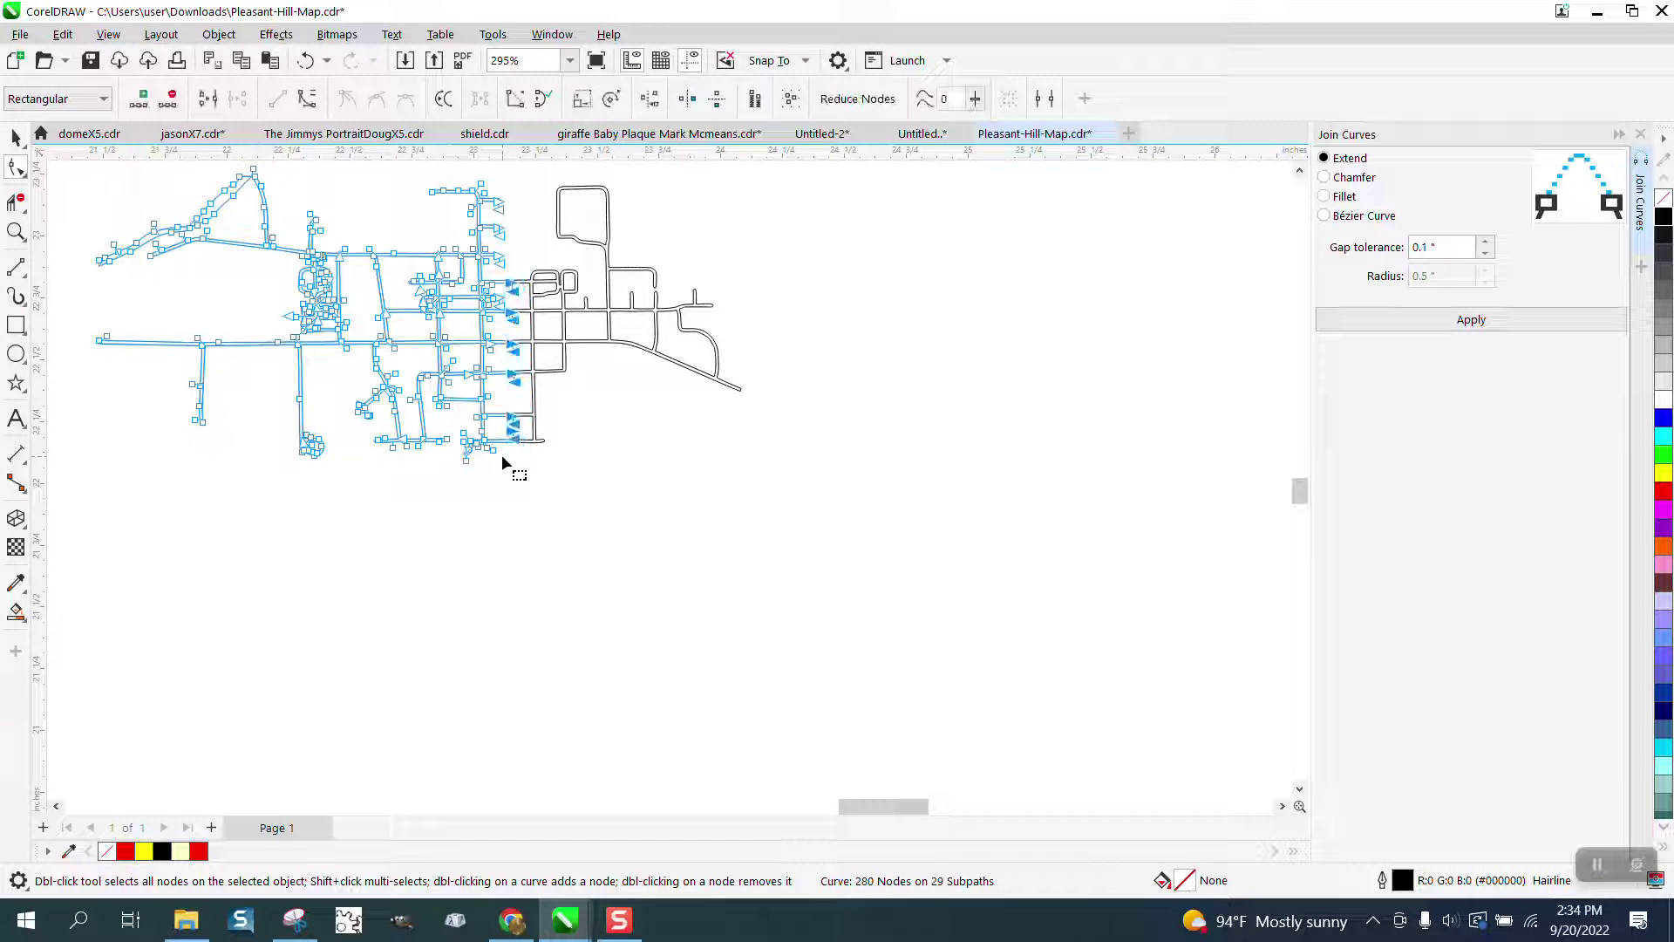
click(1470, 321)
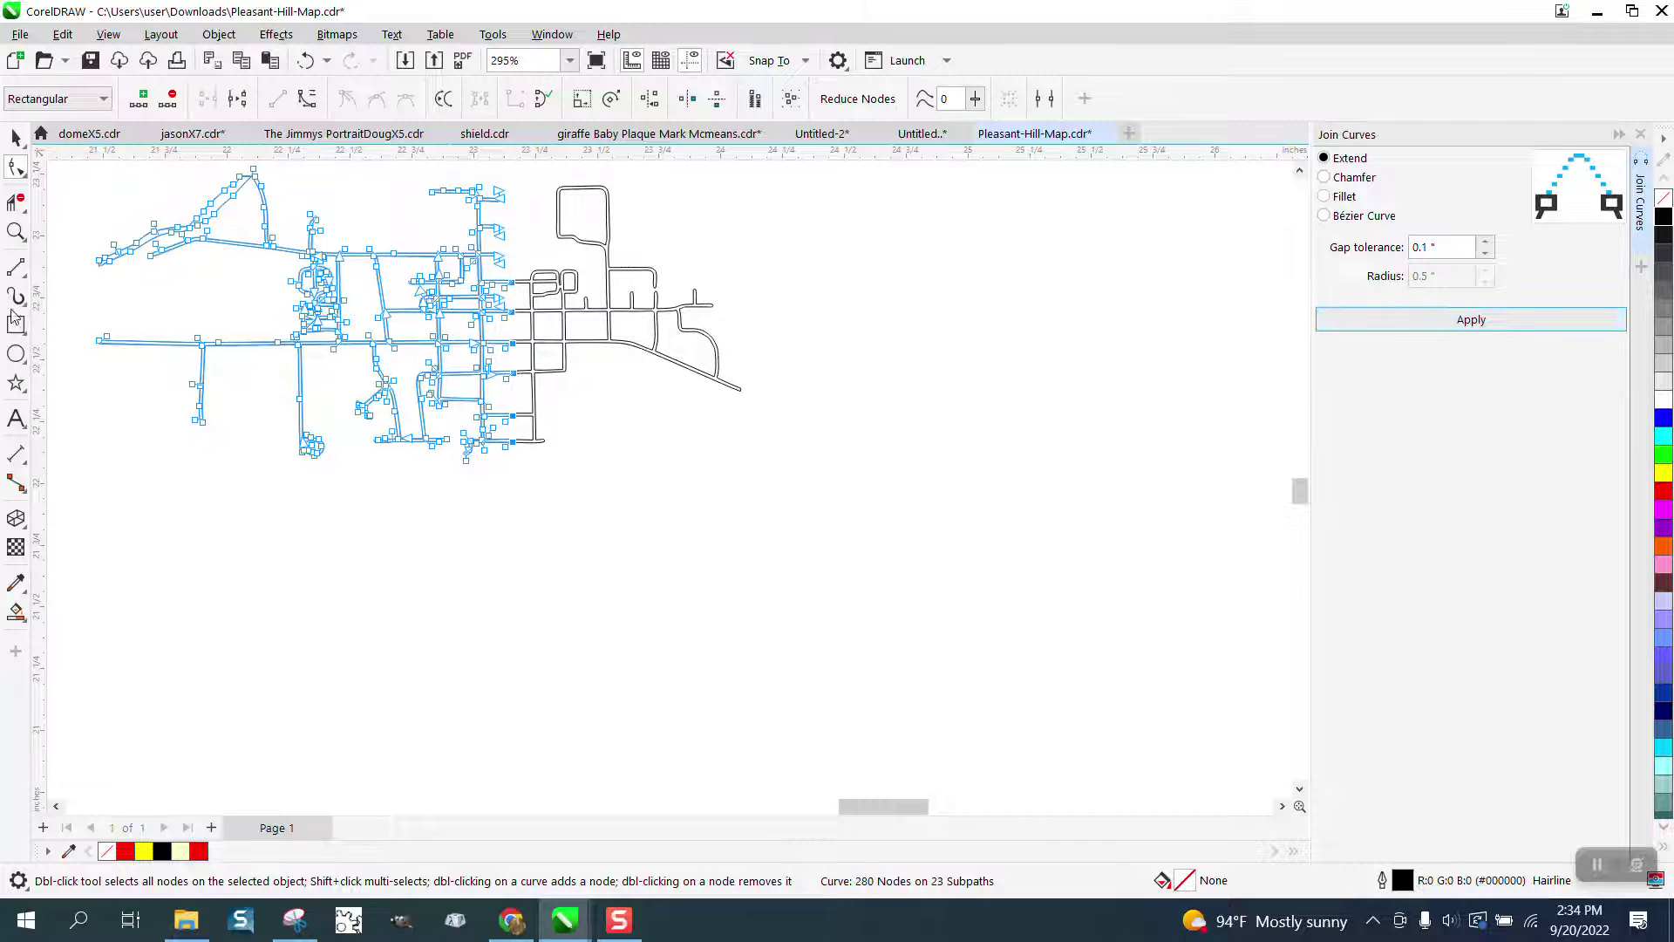
click(16, 231)
- Zoom into the street jog and snap its two corner nodes onto the upper and lower street edges
drag(498, 327, 582, 375)
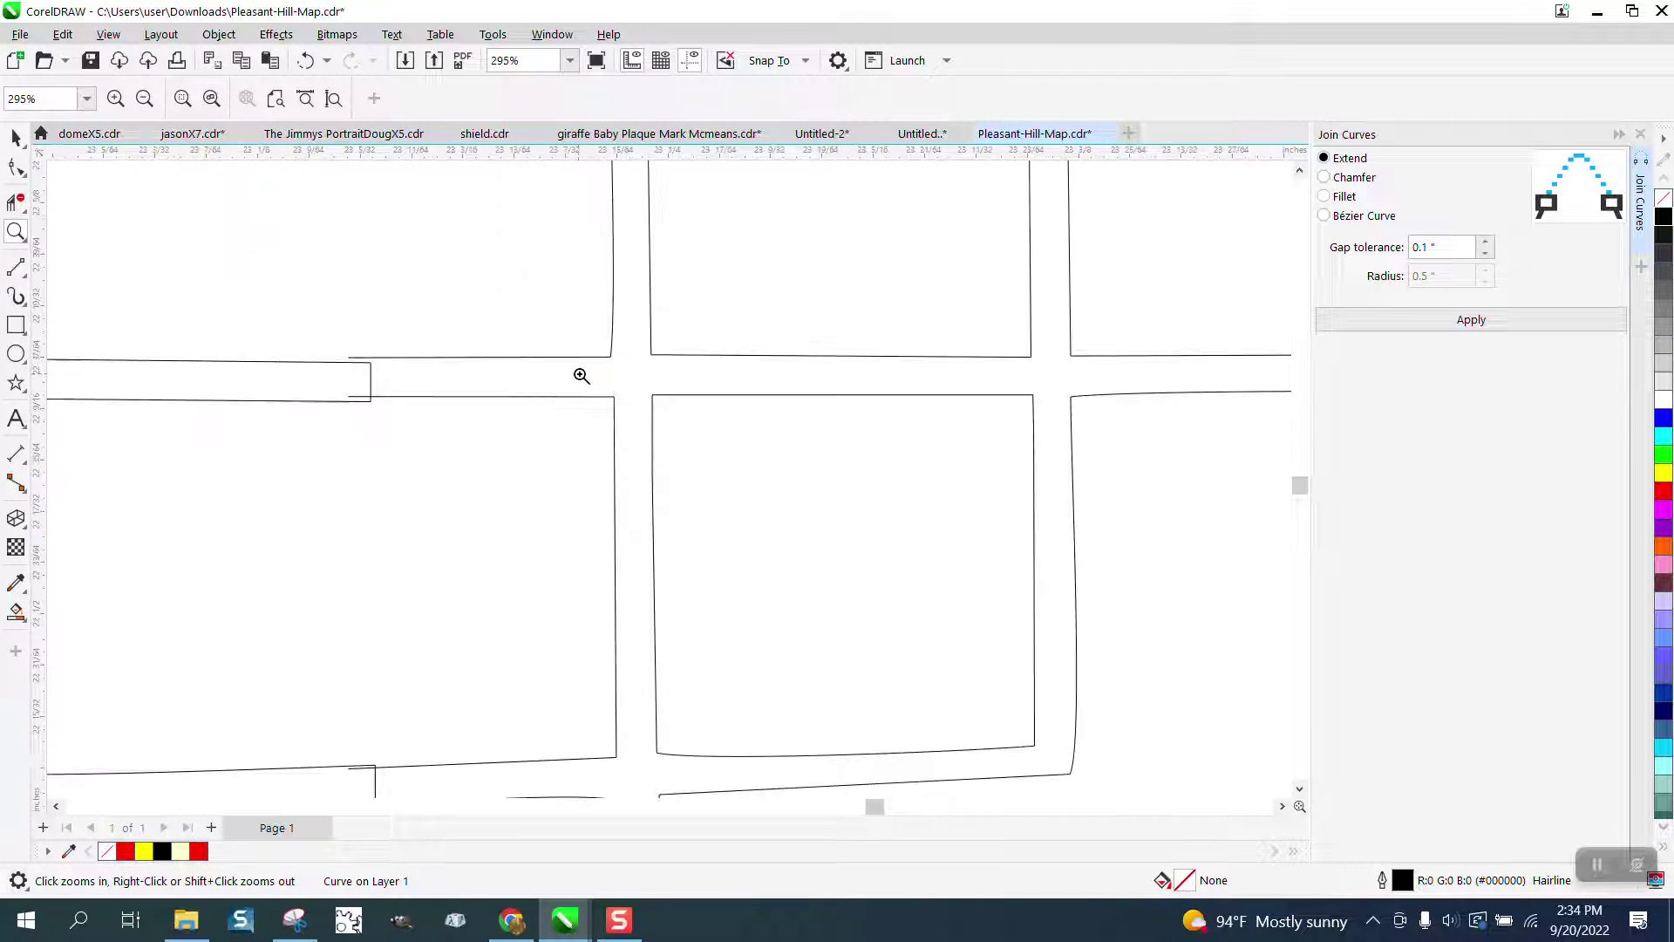
scroll(526, 371, down, 1)
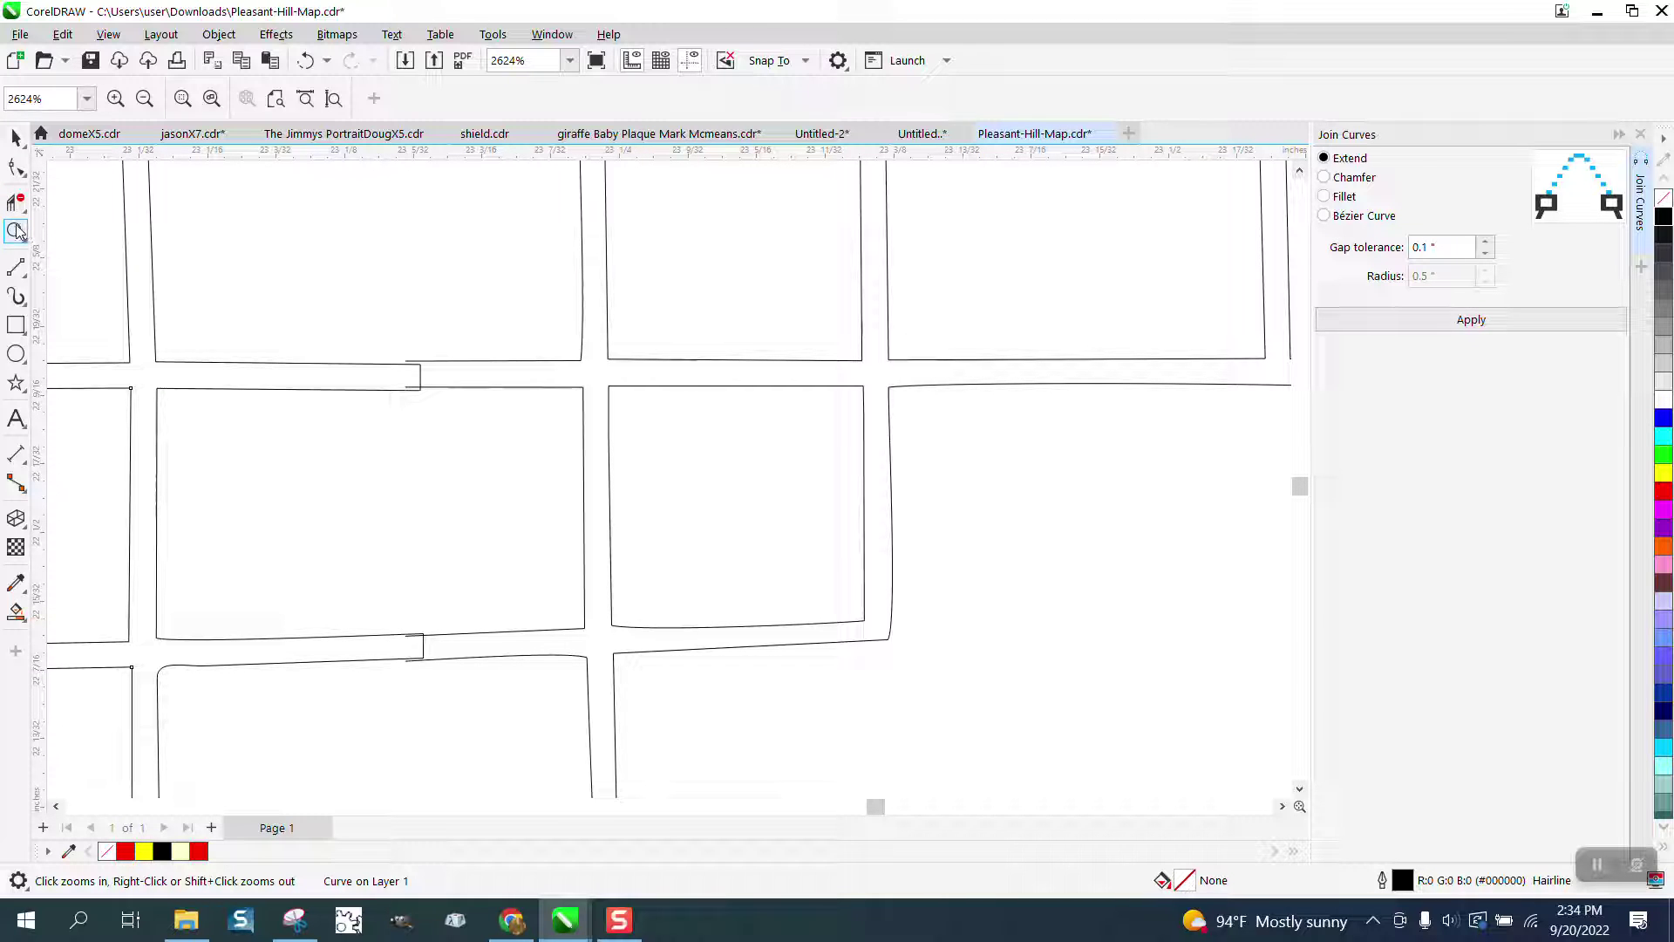
drag(276, 306, 590, 437)
click(23, 168)
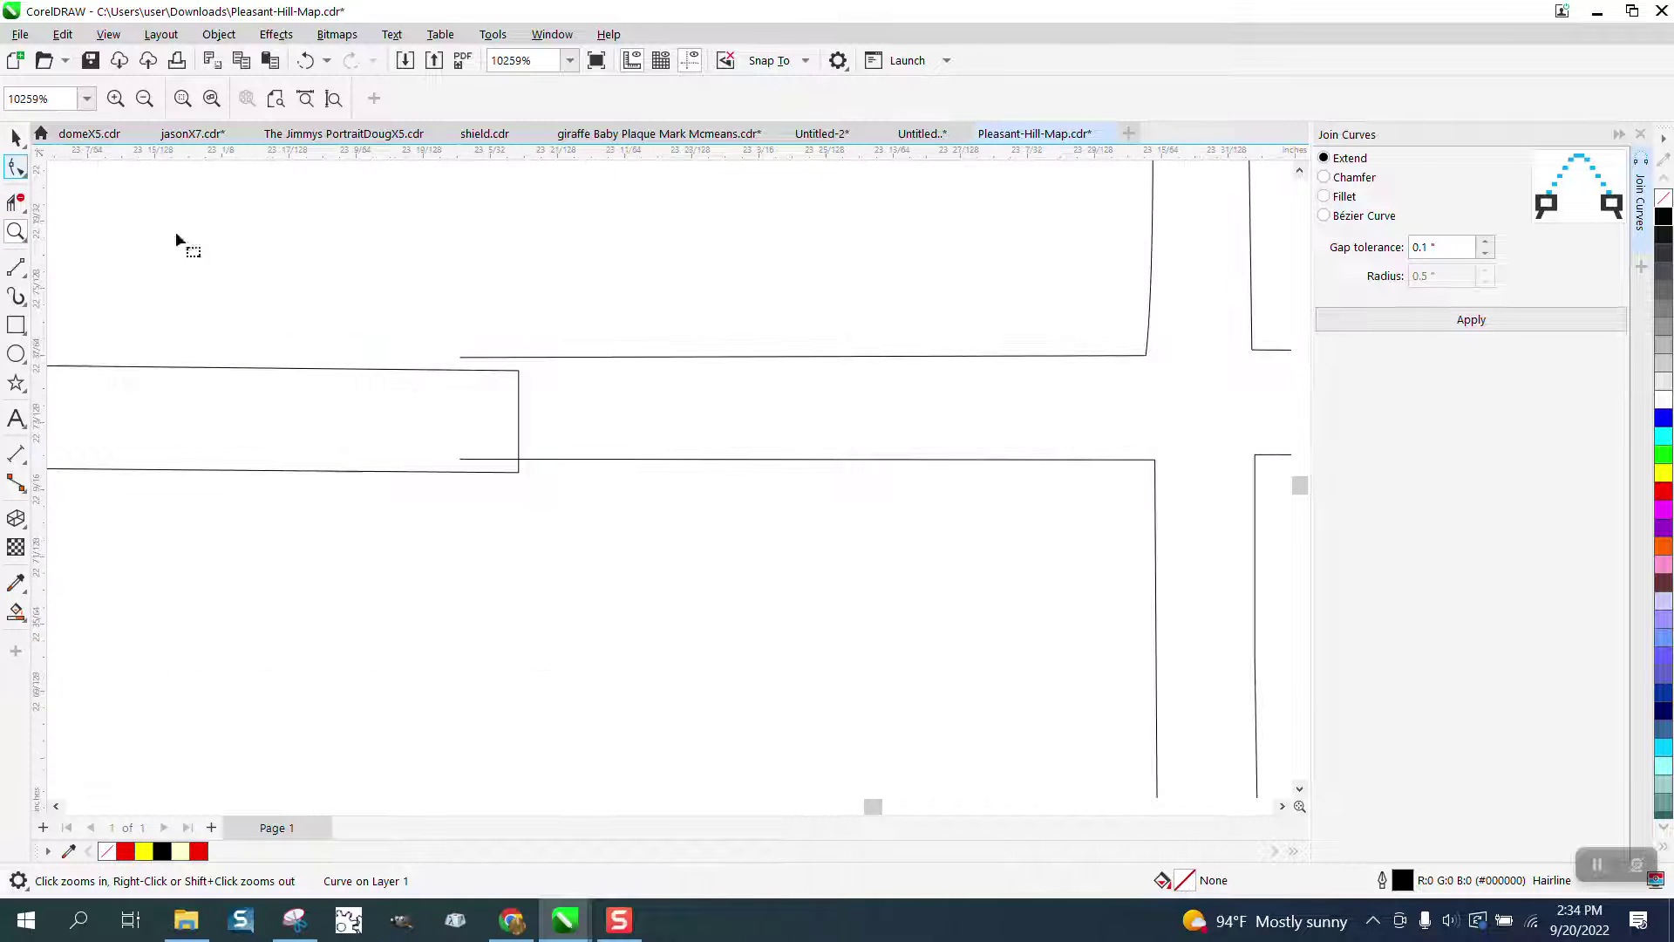
mouse_move(520, 372)
mouse_down()
mouse_move(523, 358)
mouse_move(521, 373)
mouse_up()
drag(520, 473, 522, 462)
- Try removing the jog's segments with Virtual Segment Delete, then undo it
click(16, 203)
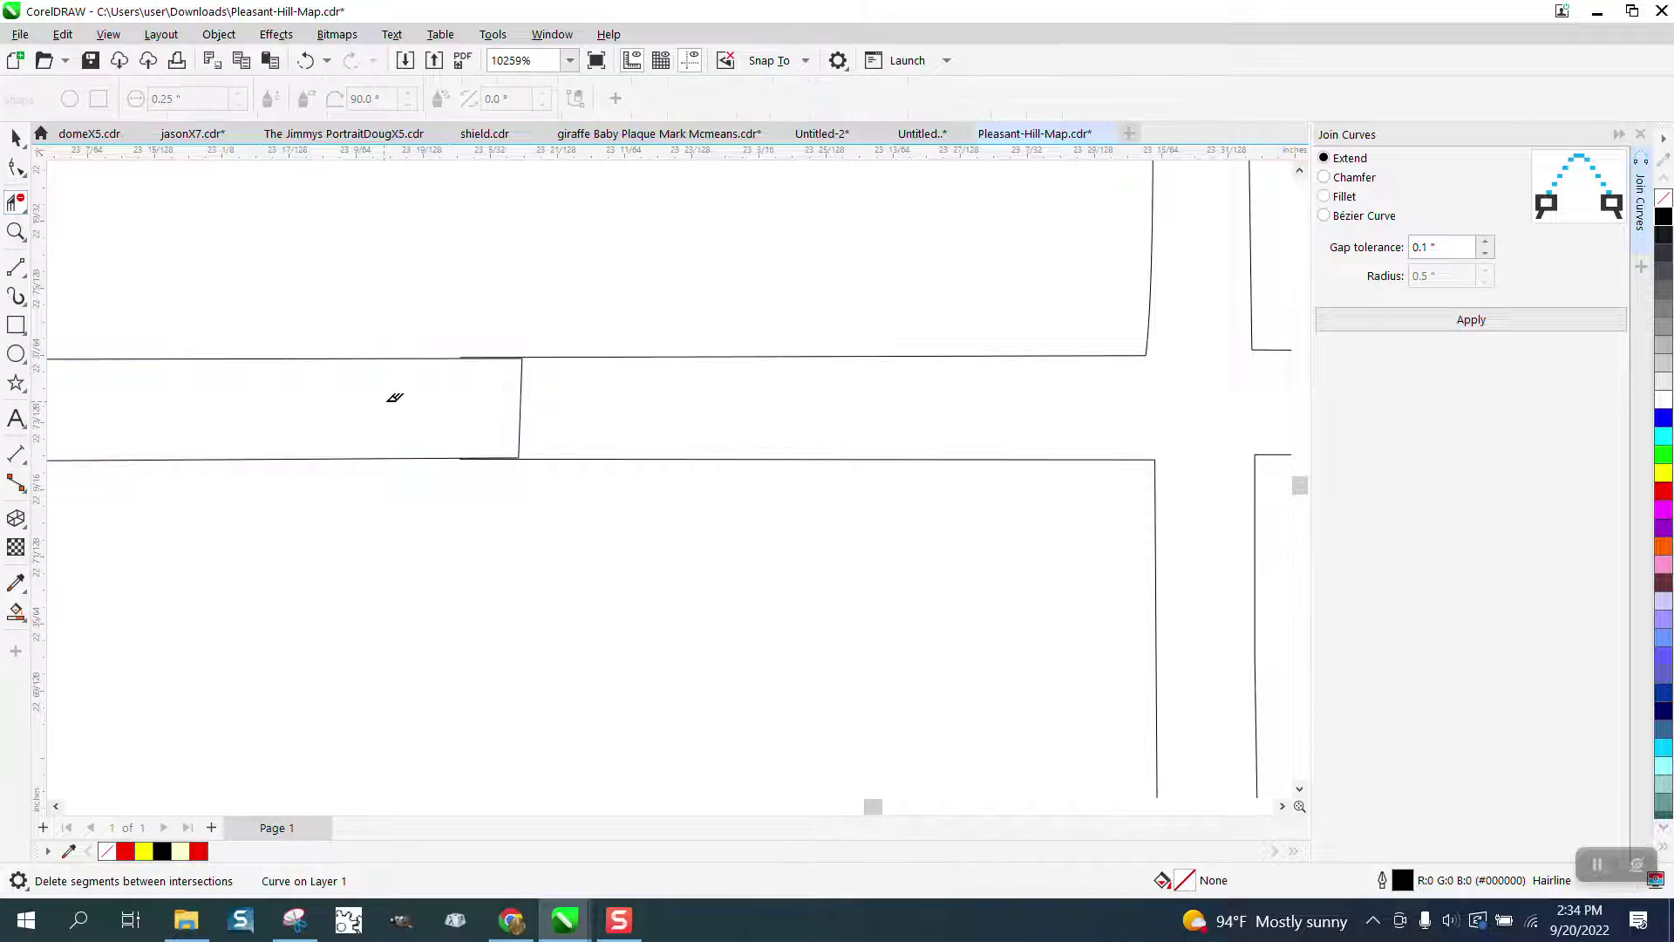
drag(411, 398, 630, 417)
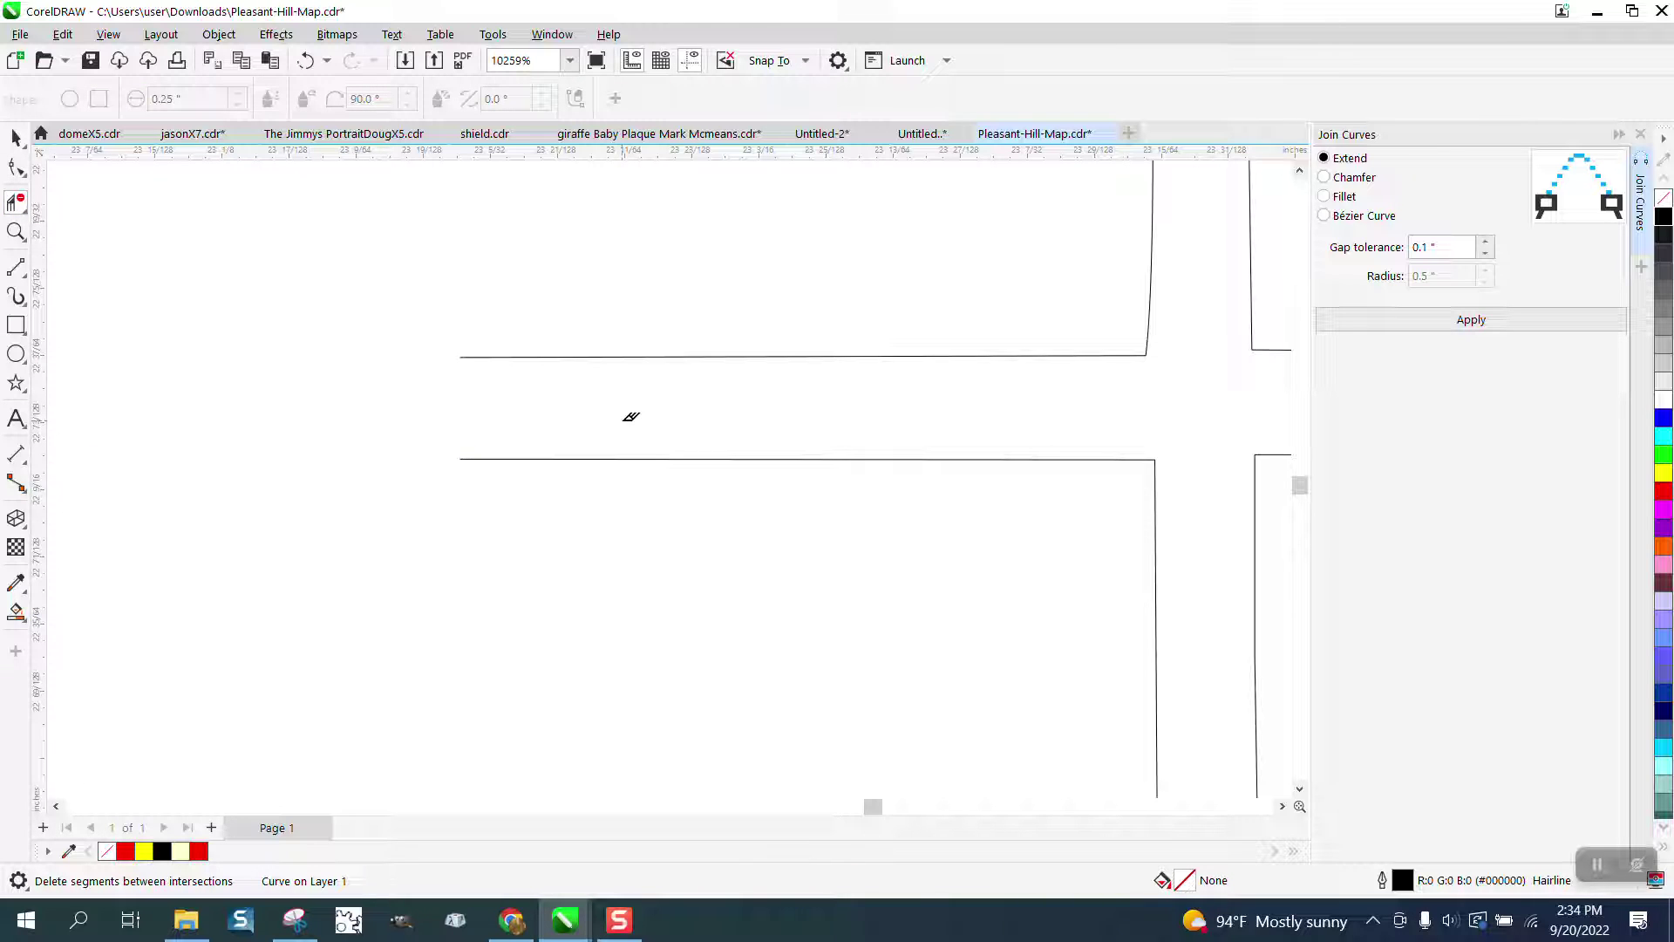
click(306, 60)
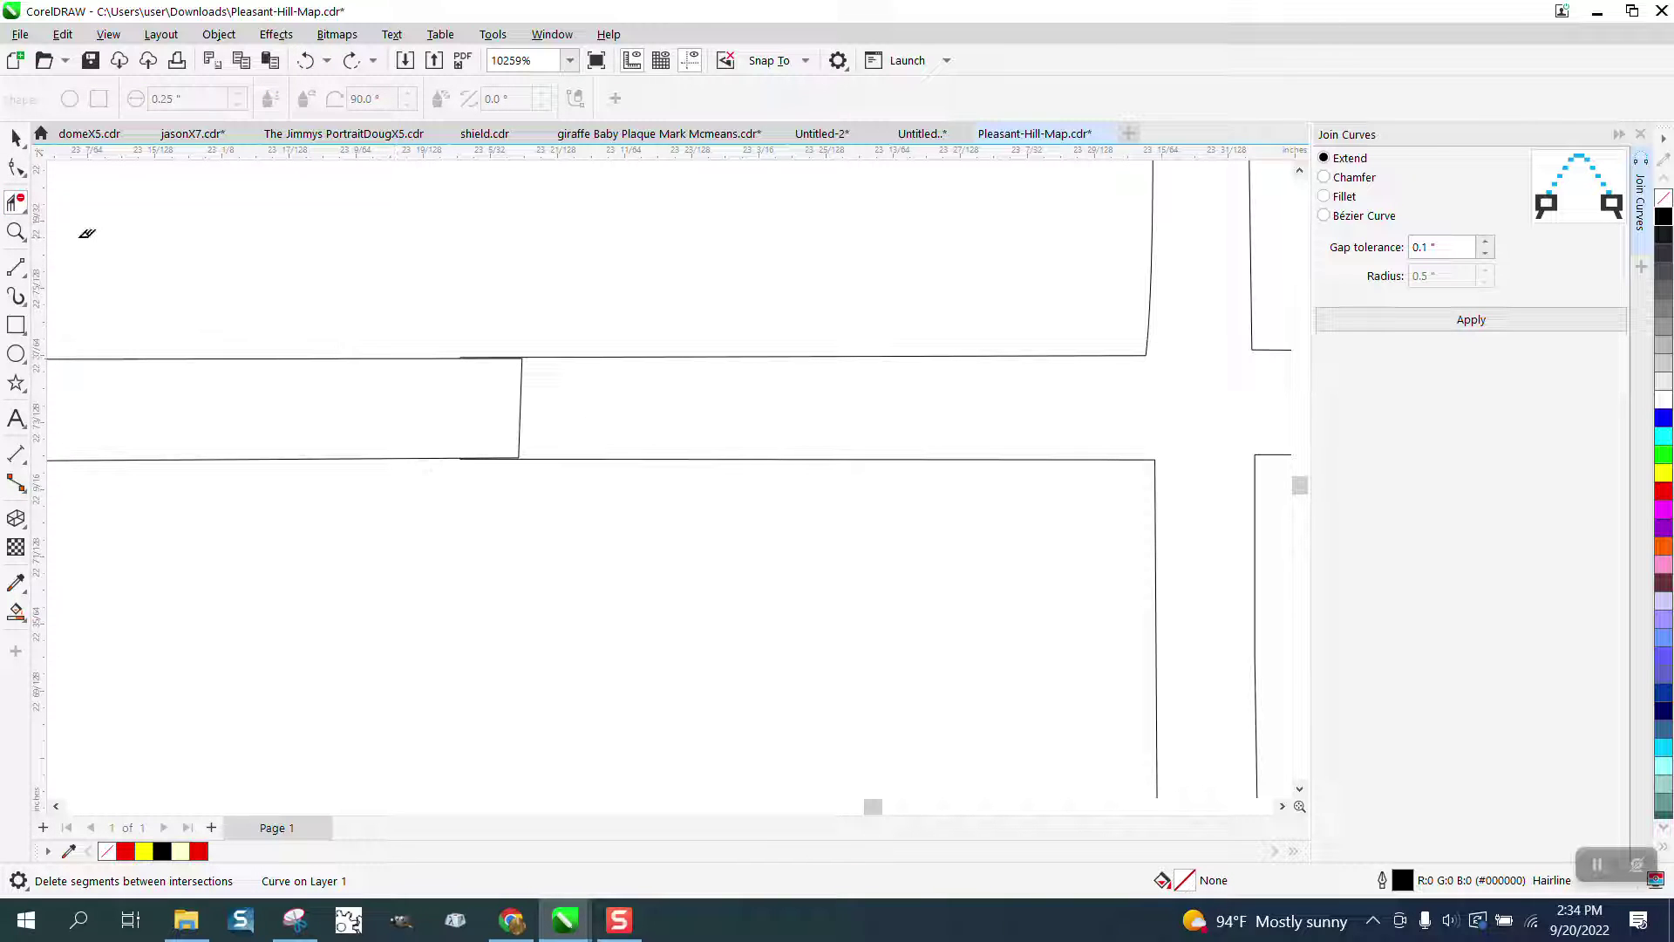
click(16, 167)
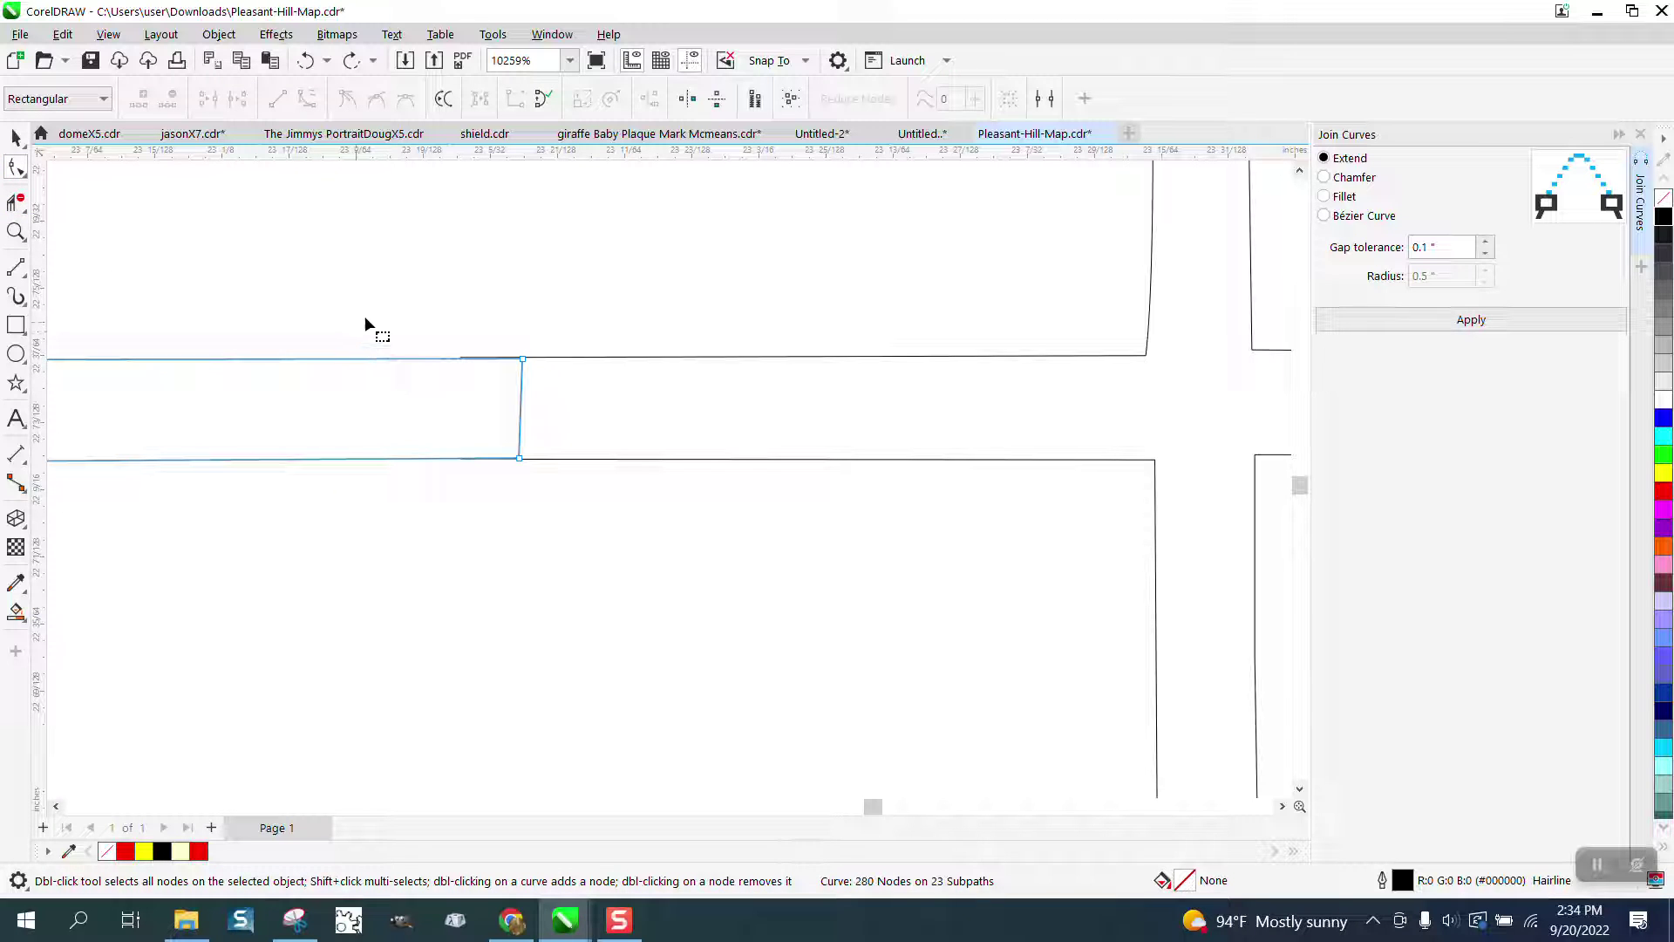
click(306, 63)
- Delete the jog, leaving open street ends, and pull those ends left toward it
click(305, 63)
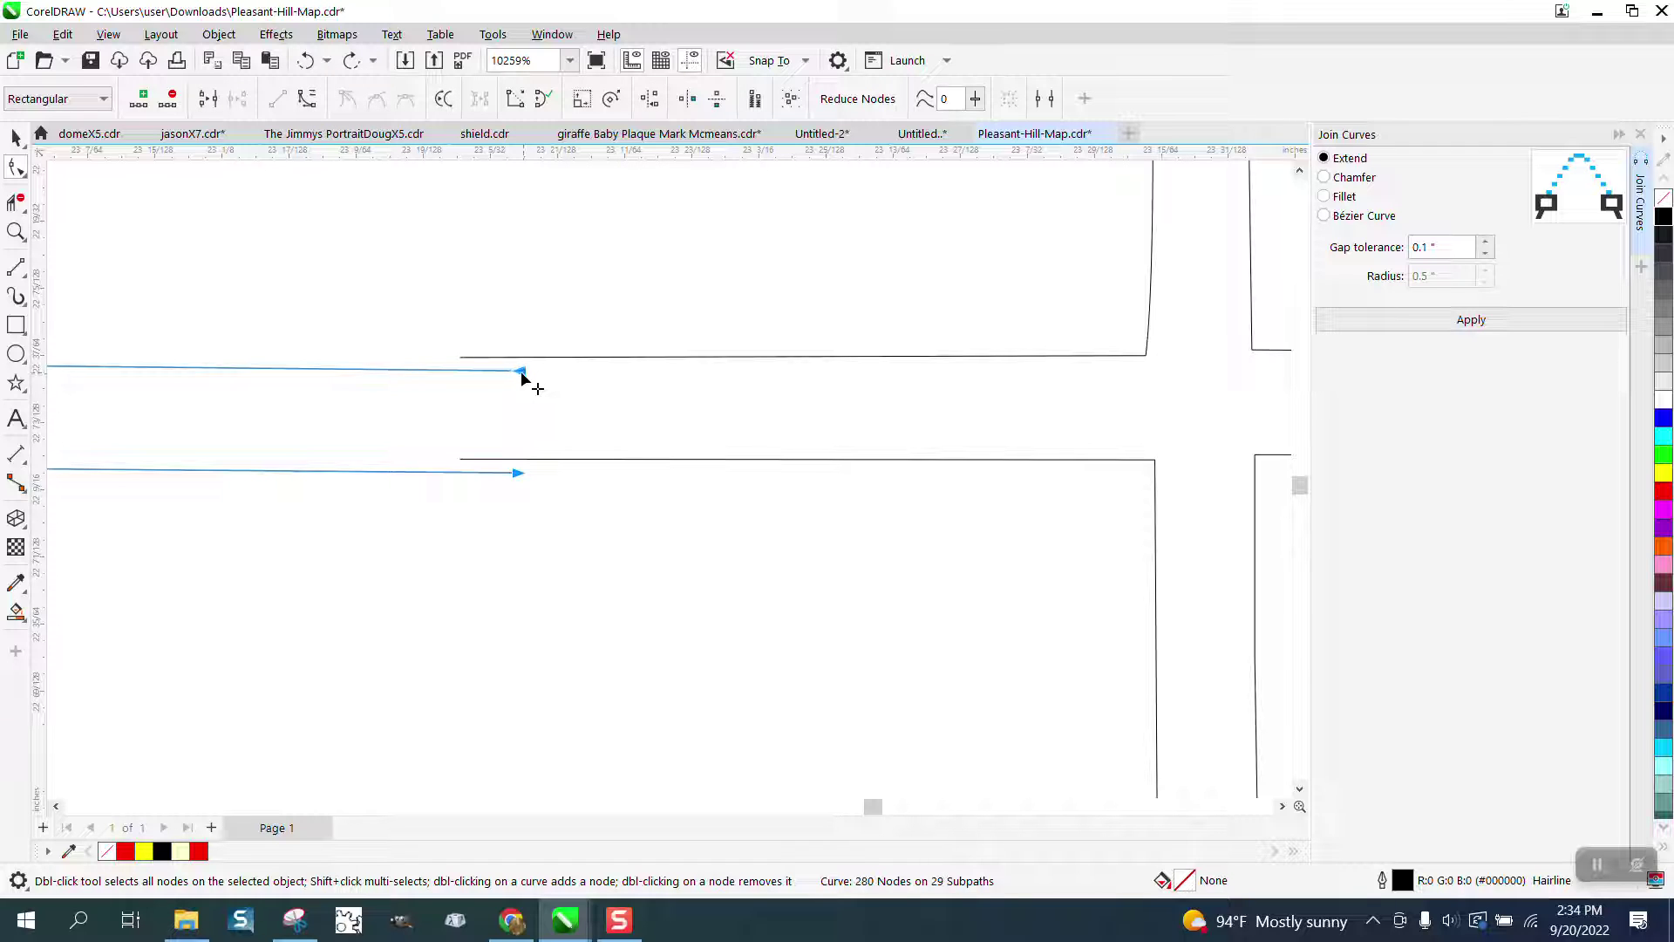
drag(520, 371, 468, 363)
scroll(523, 415, down, 4)
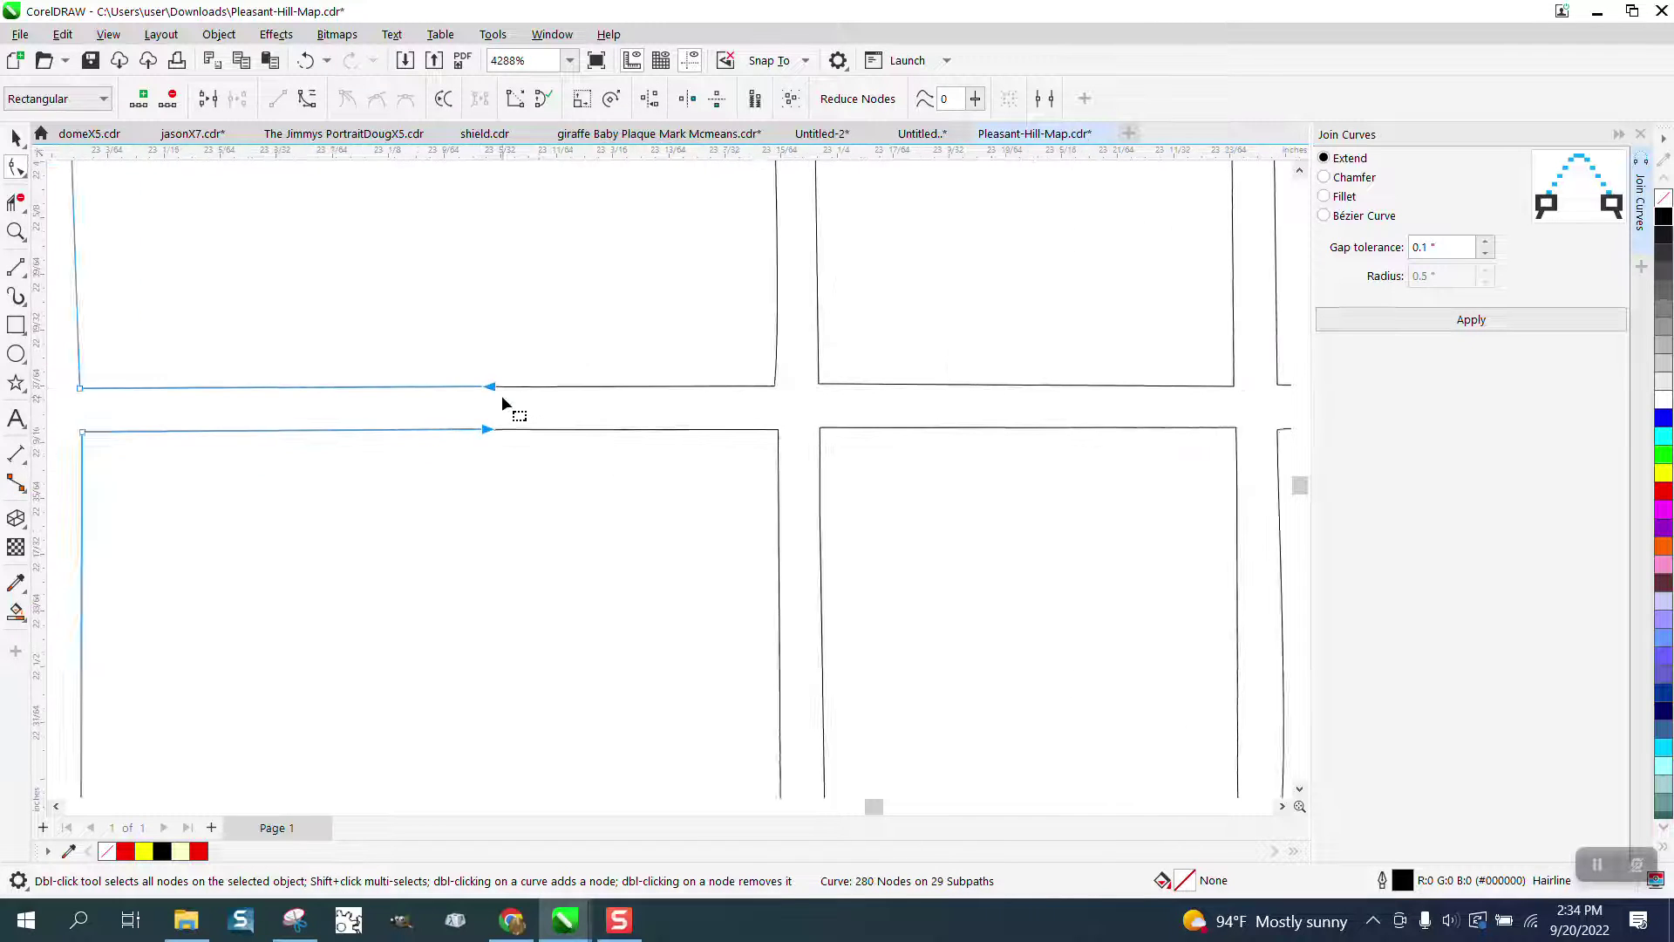
scroll(299, 402, down, 1)
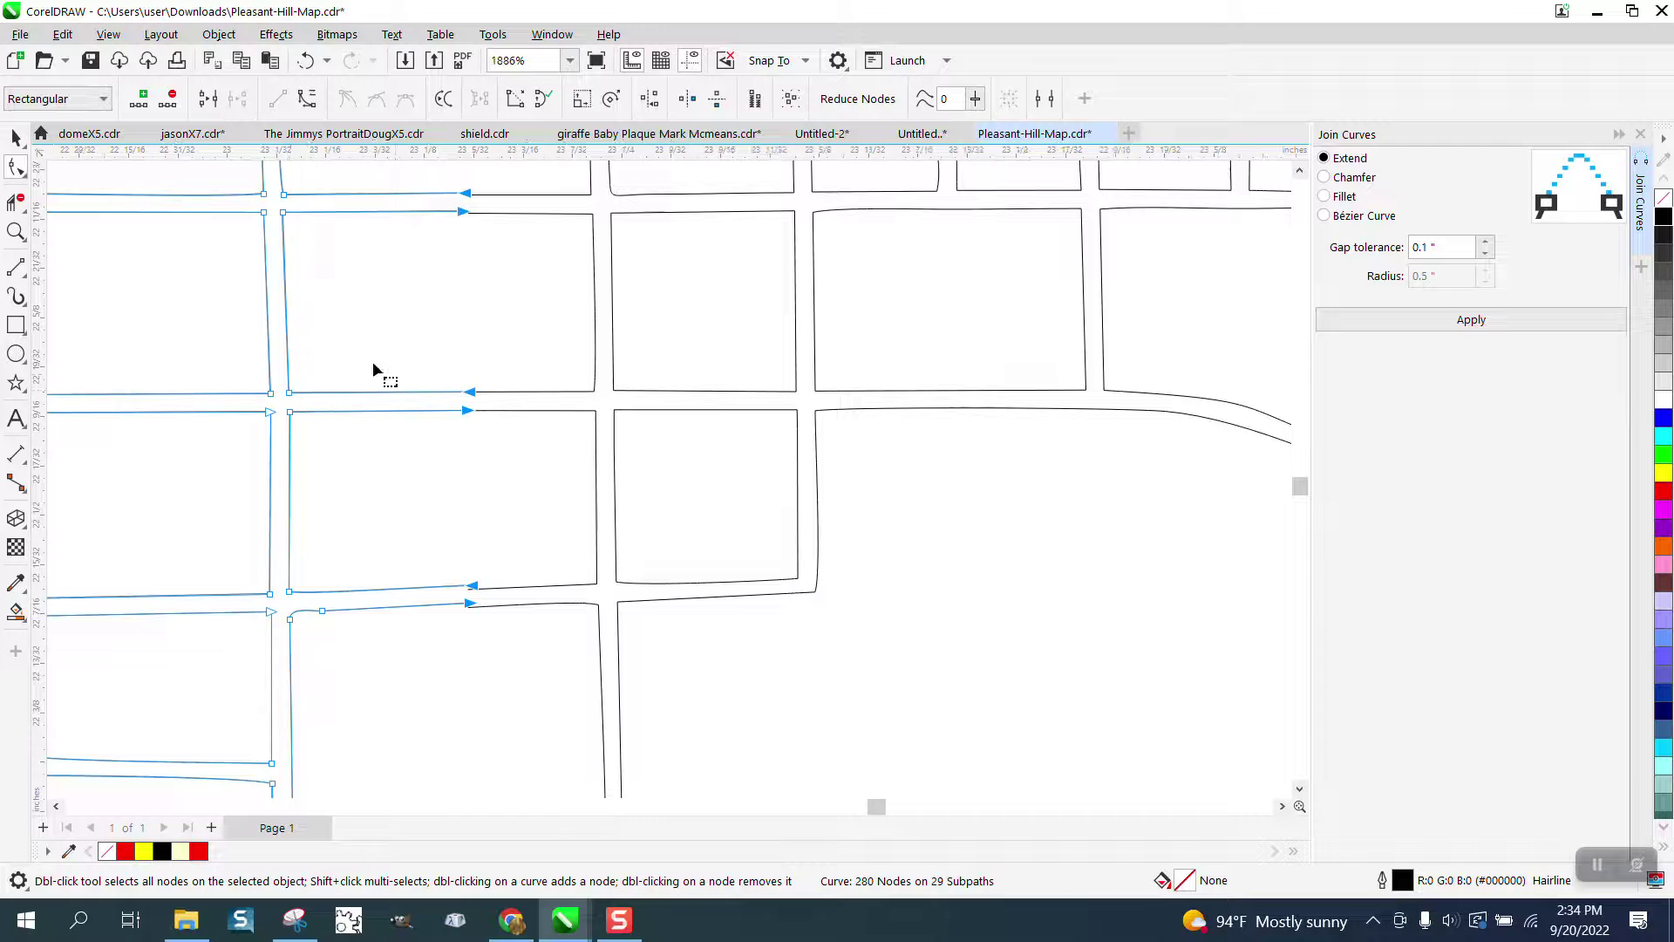
- At the first gap, move the upper street end onto the matching line end
click(16, 232)
drag(448, 195, 524, 273)
click(13, 170)
drag(485, 402, 534, 424)
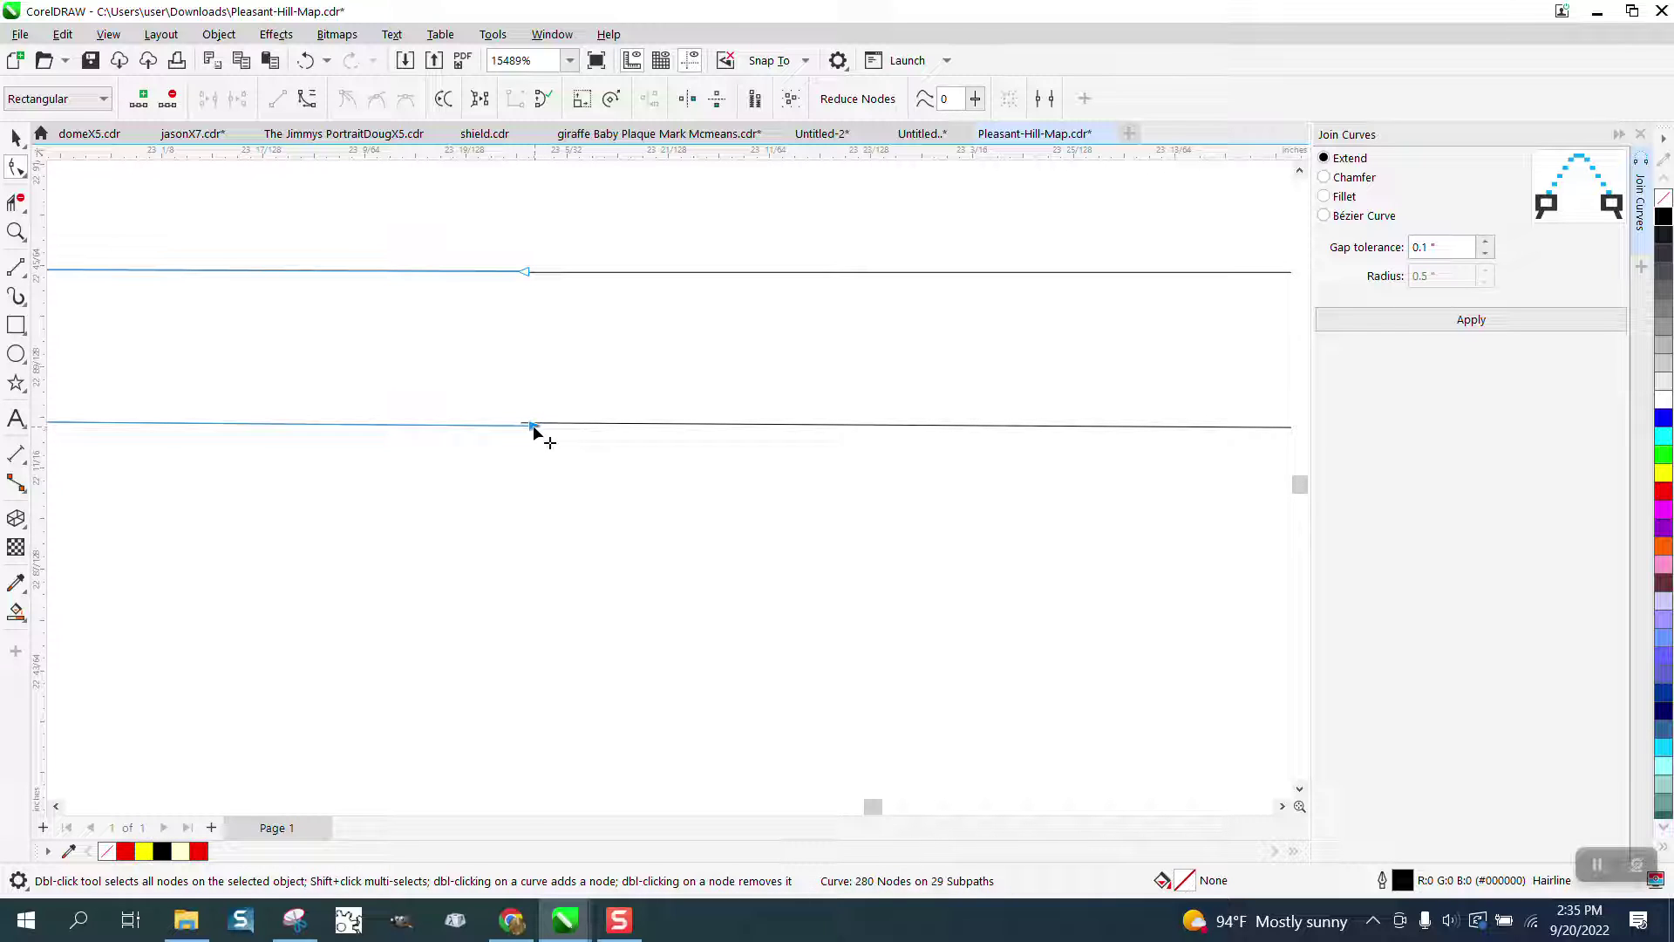
scroll(528, 393, down, 4)
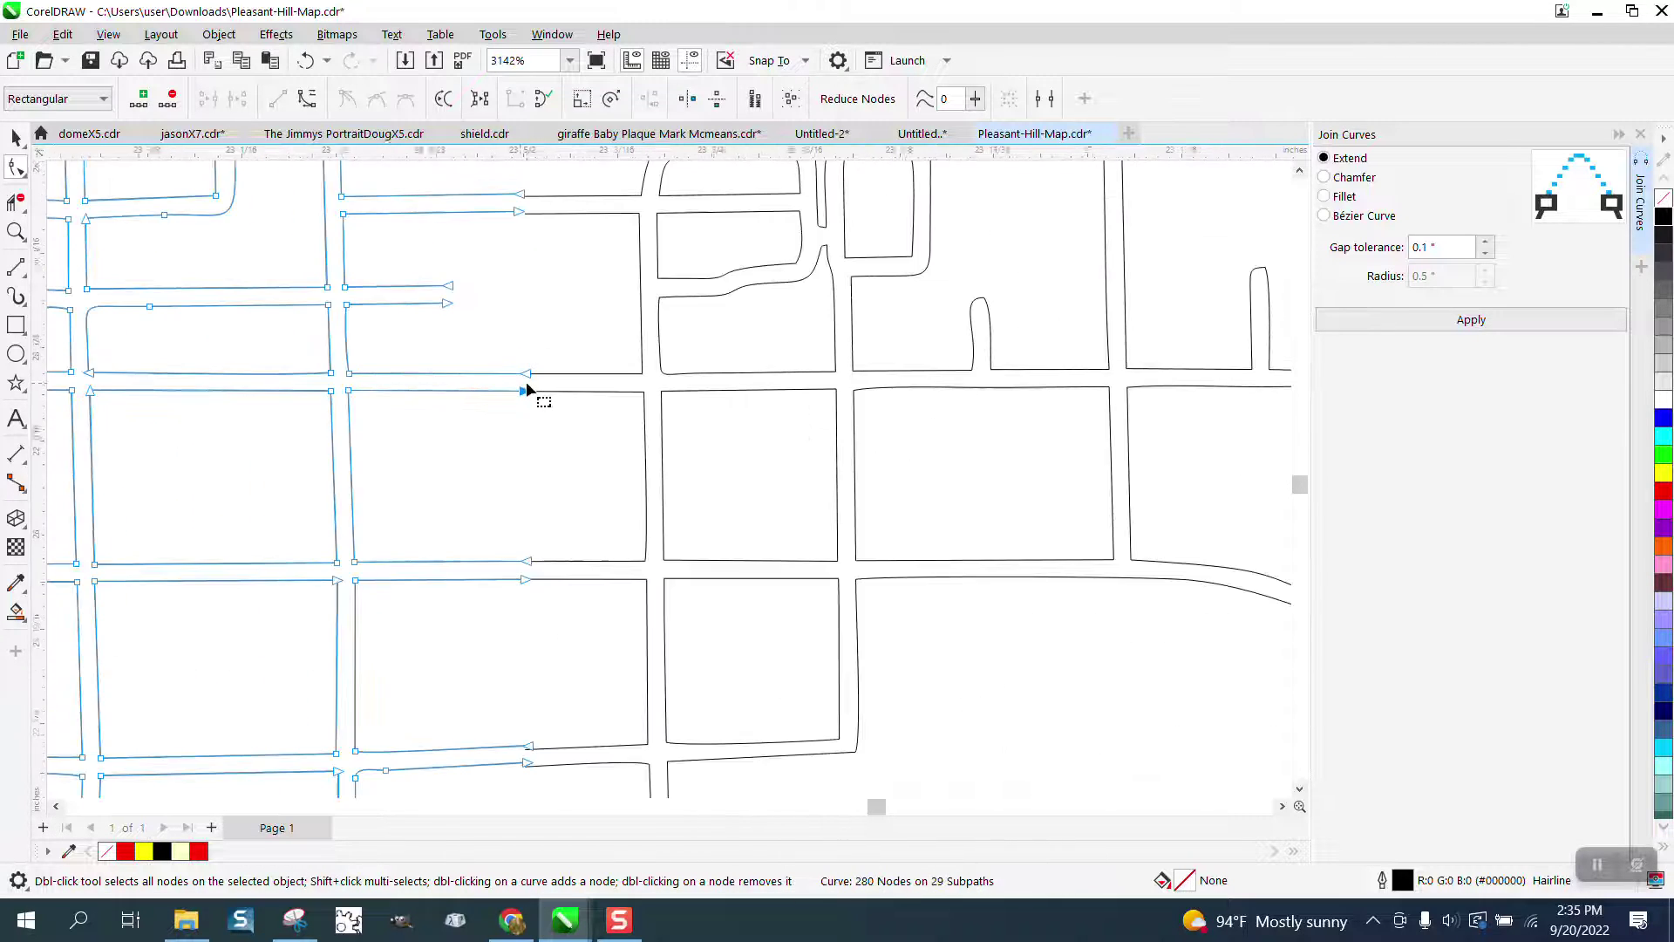
scroll(526, 390, down, 1)
- At the road gap, move the upper and lower segment ends into the gap
click(15, 231)
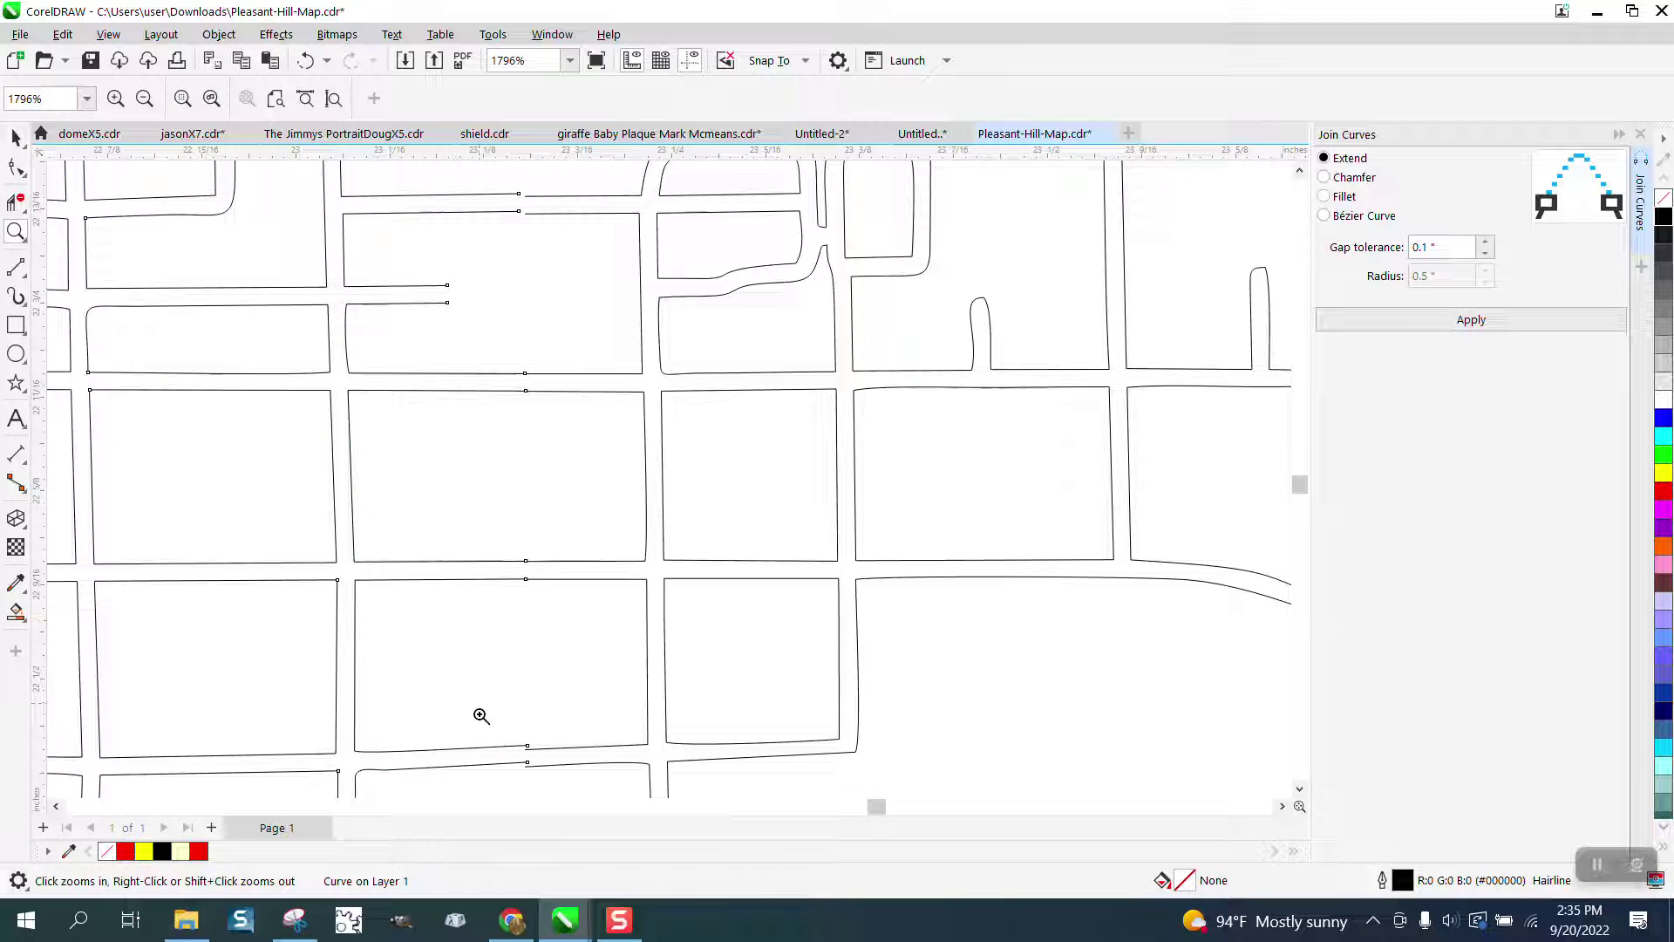
drag(478, 714, 622, 785)
click(16, 166)
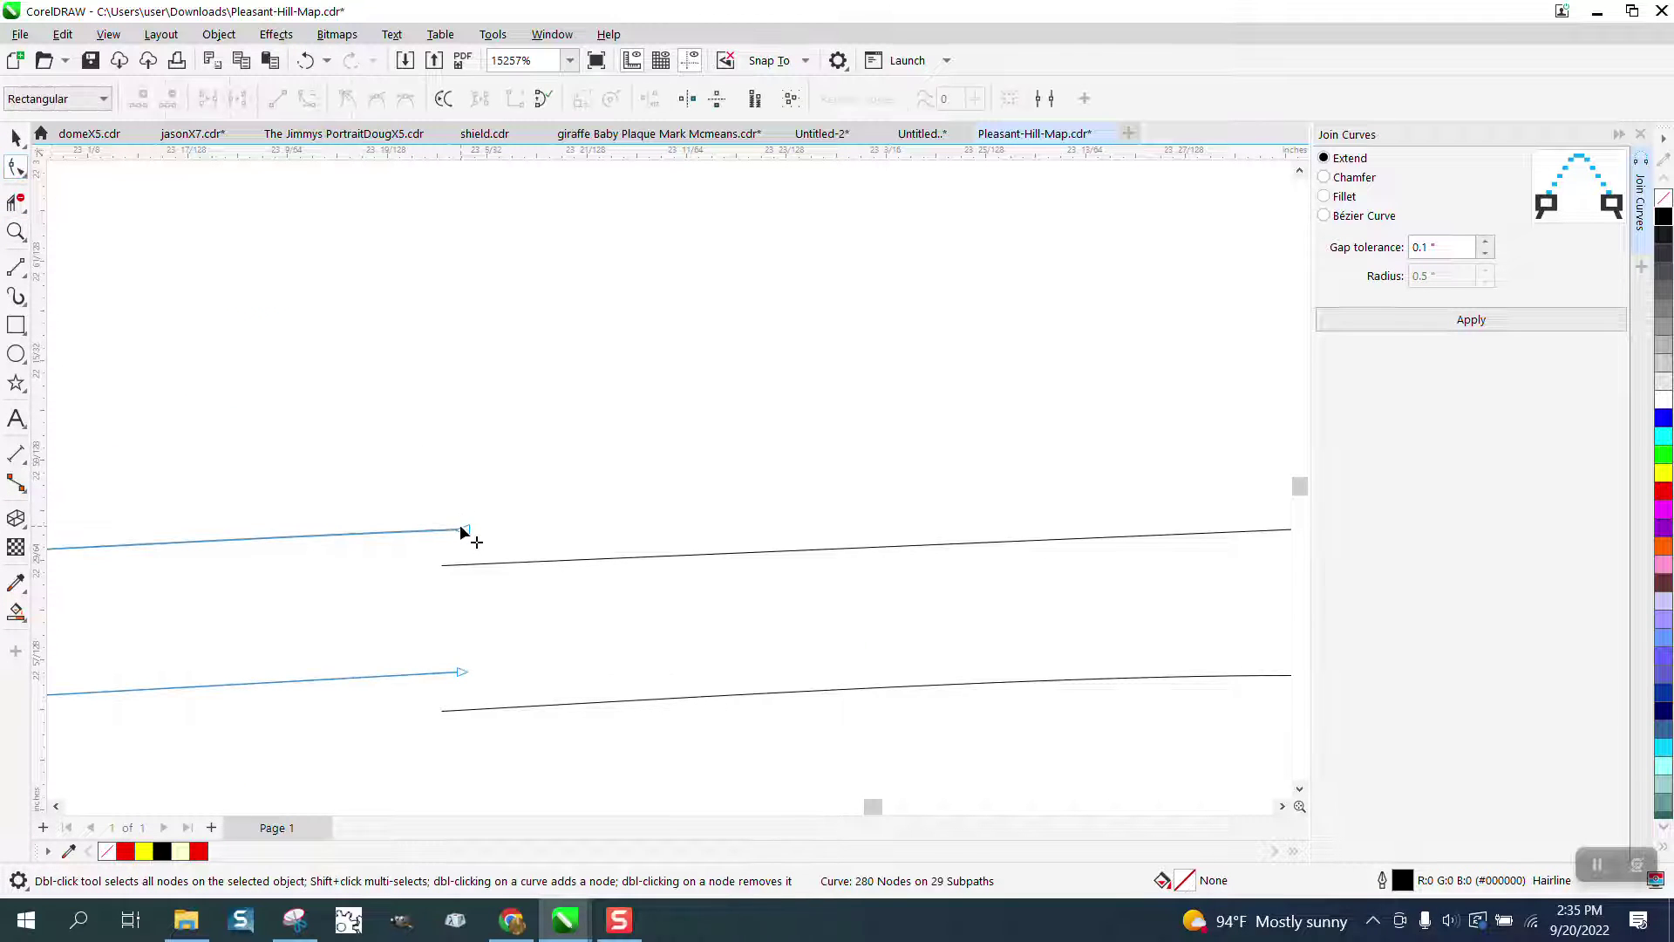
drag(461, 528, 450, 567)
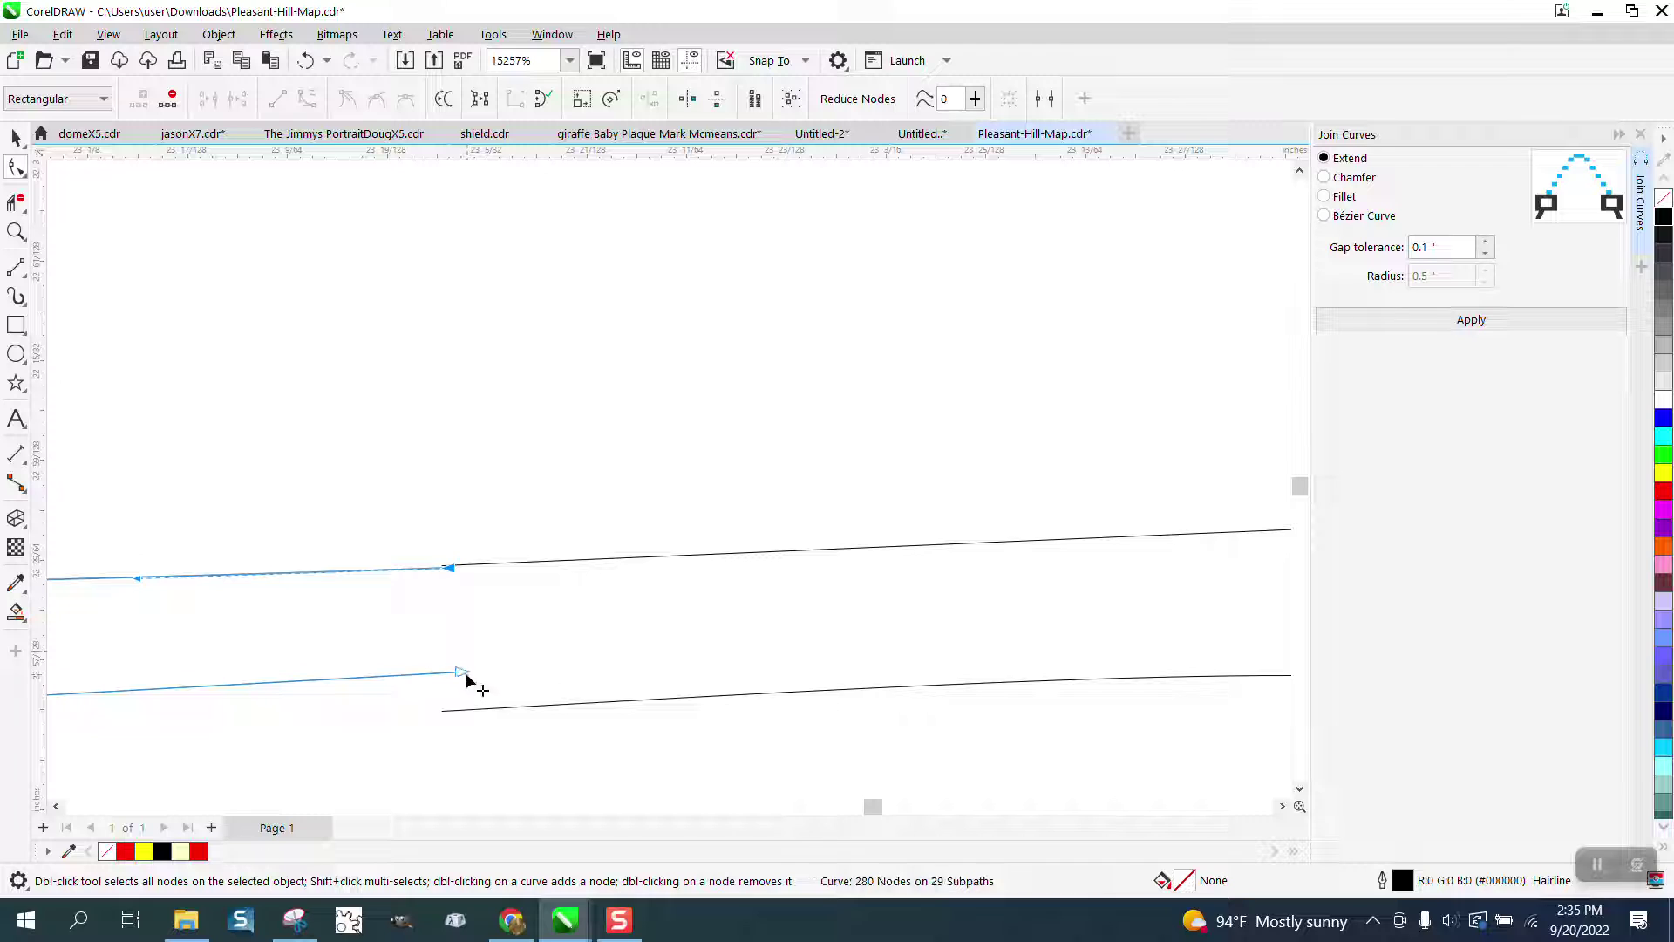
drag(462, 673, 449, 713)
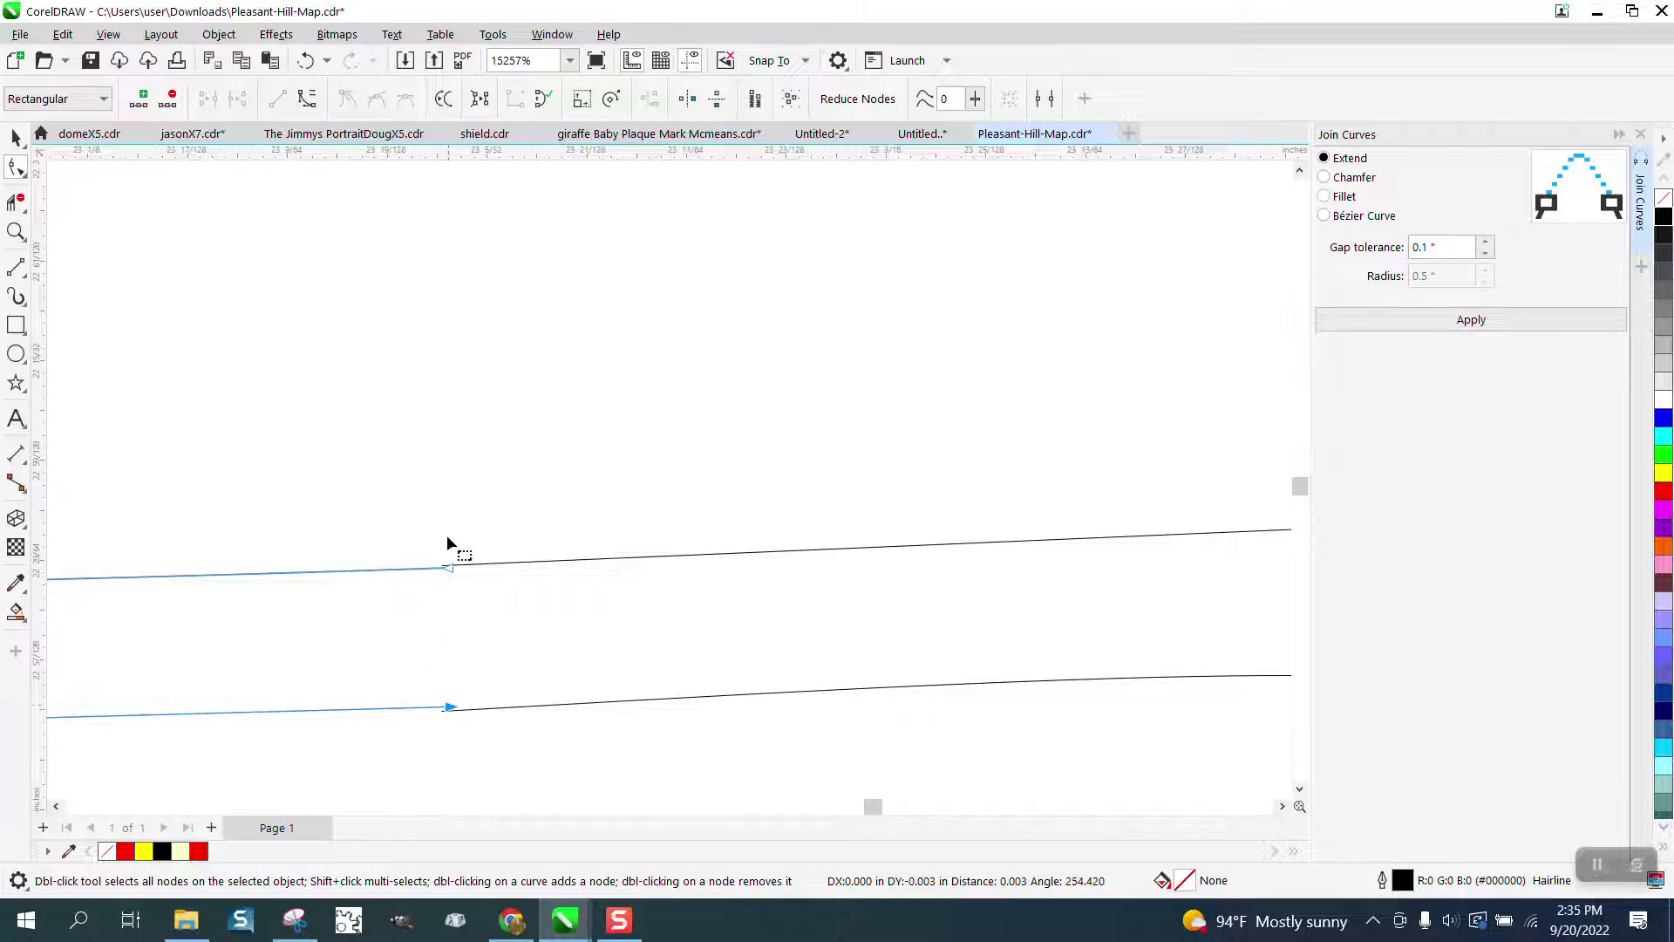
scroll(572, 418, down, 4)
scroll(594, 457, down, 3)
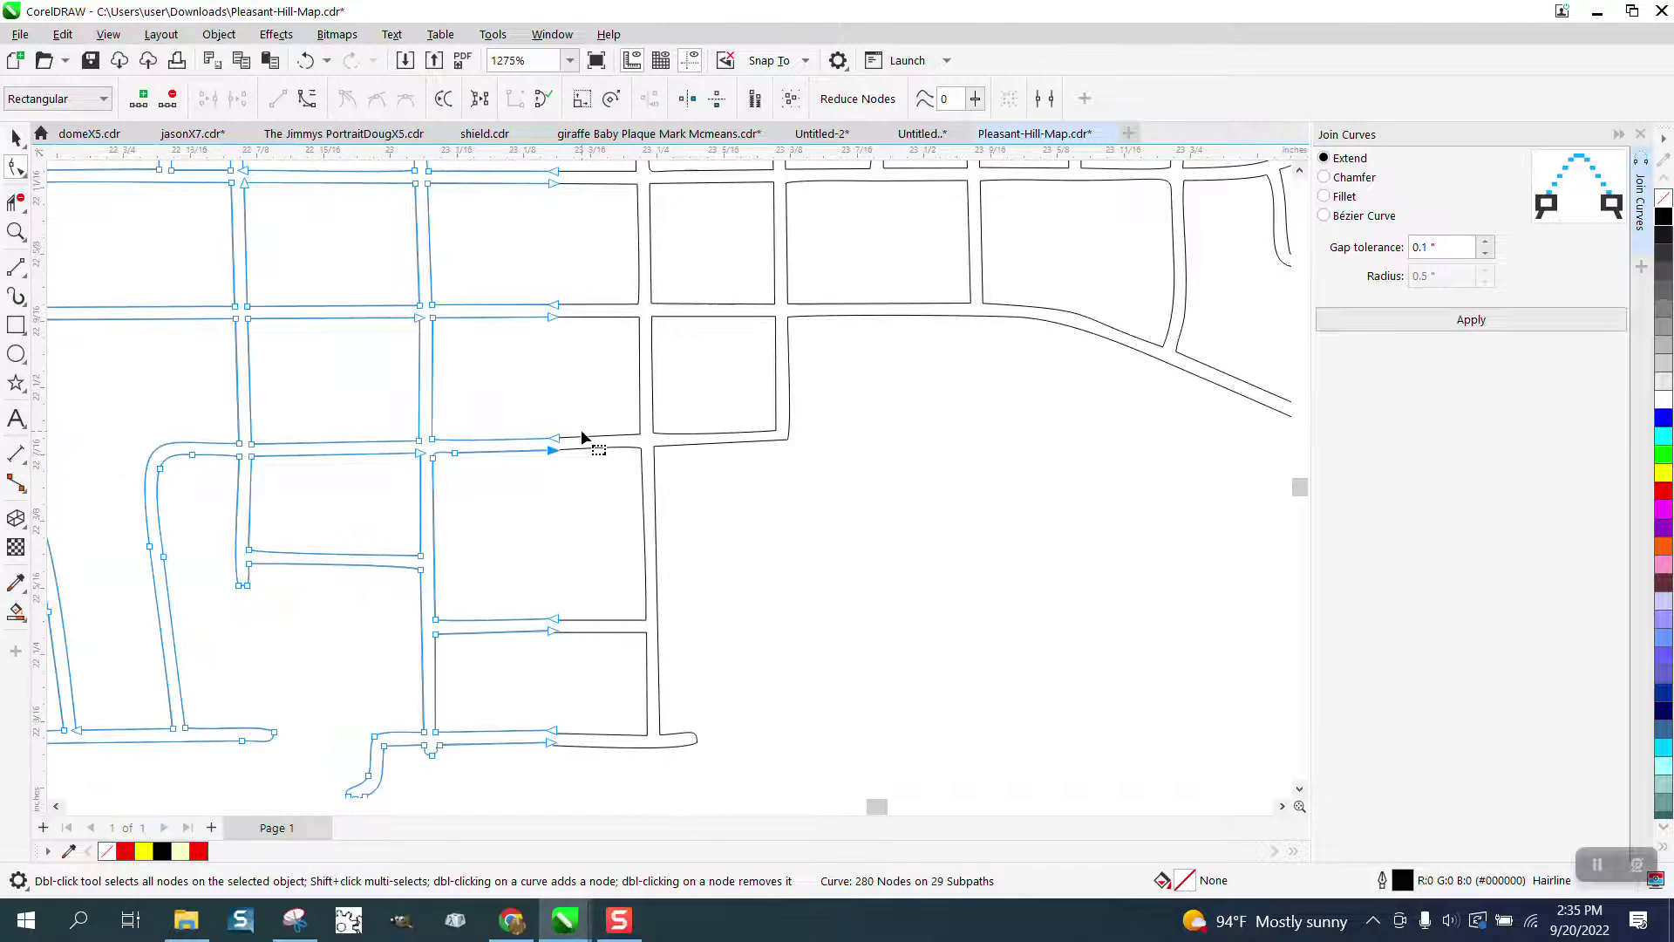
- At the last gap, align the upper and lower line ends with the horizontal line's ends
click(14, 232)
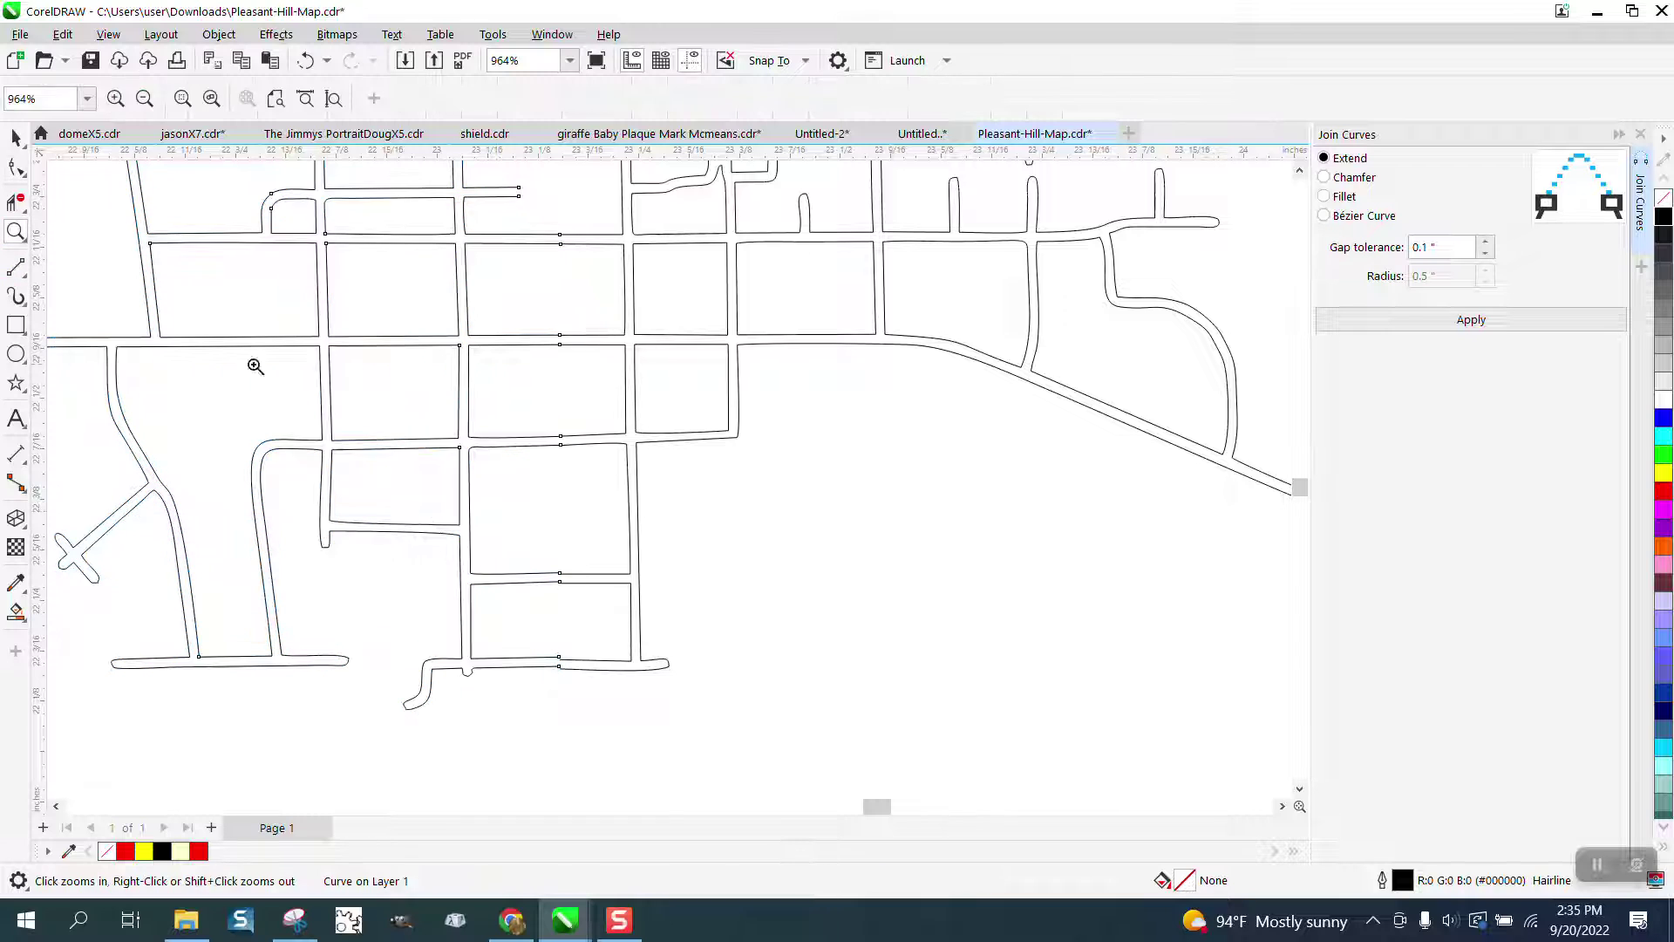
drag(527, 564, 598, 609)
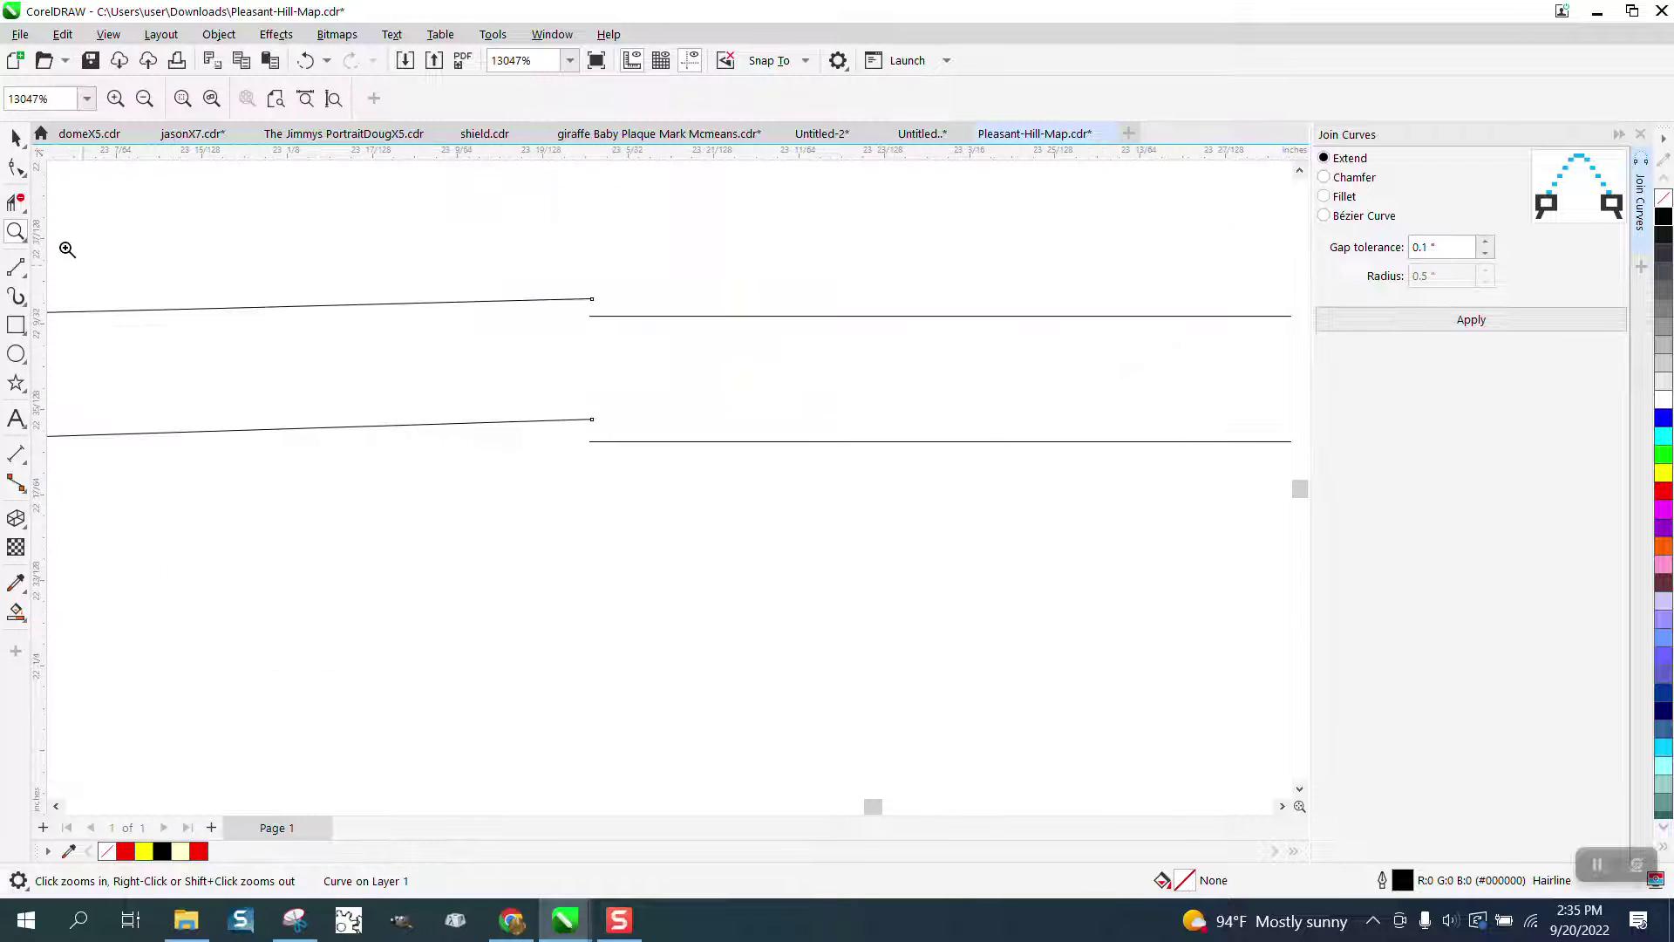
click(15, 168)
drag(592, 299, 587, 318)
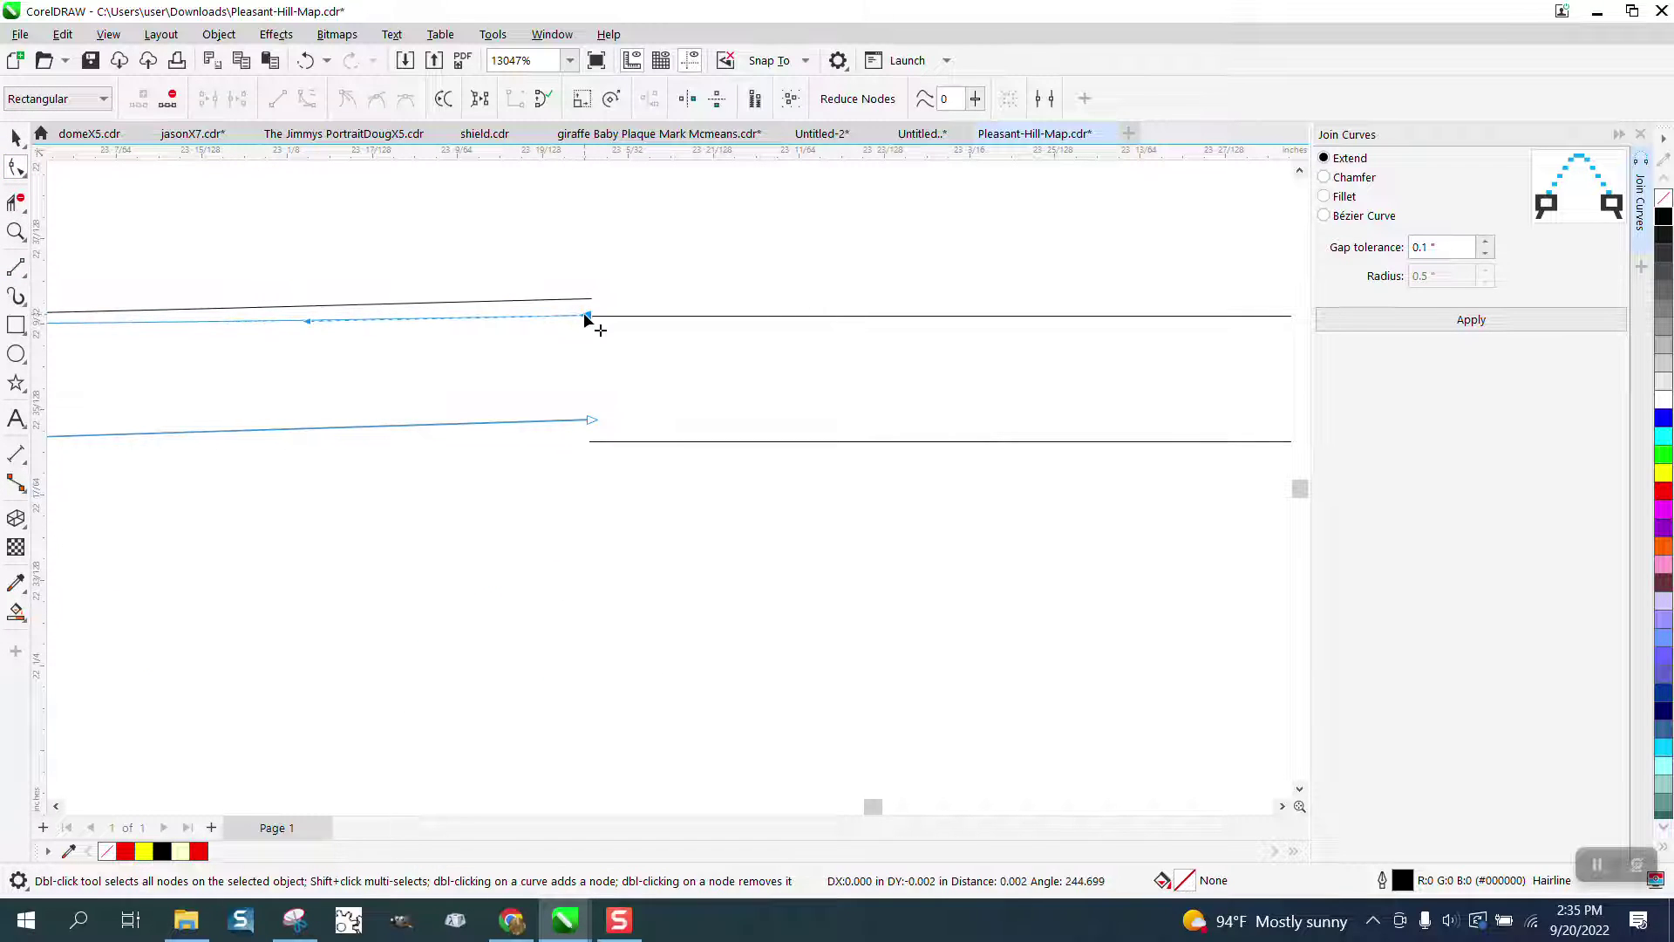
drag(592, 420, 590, 443)
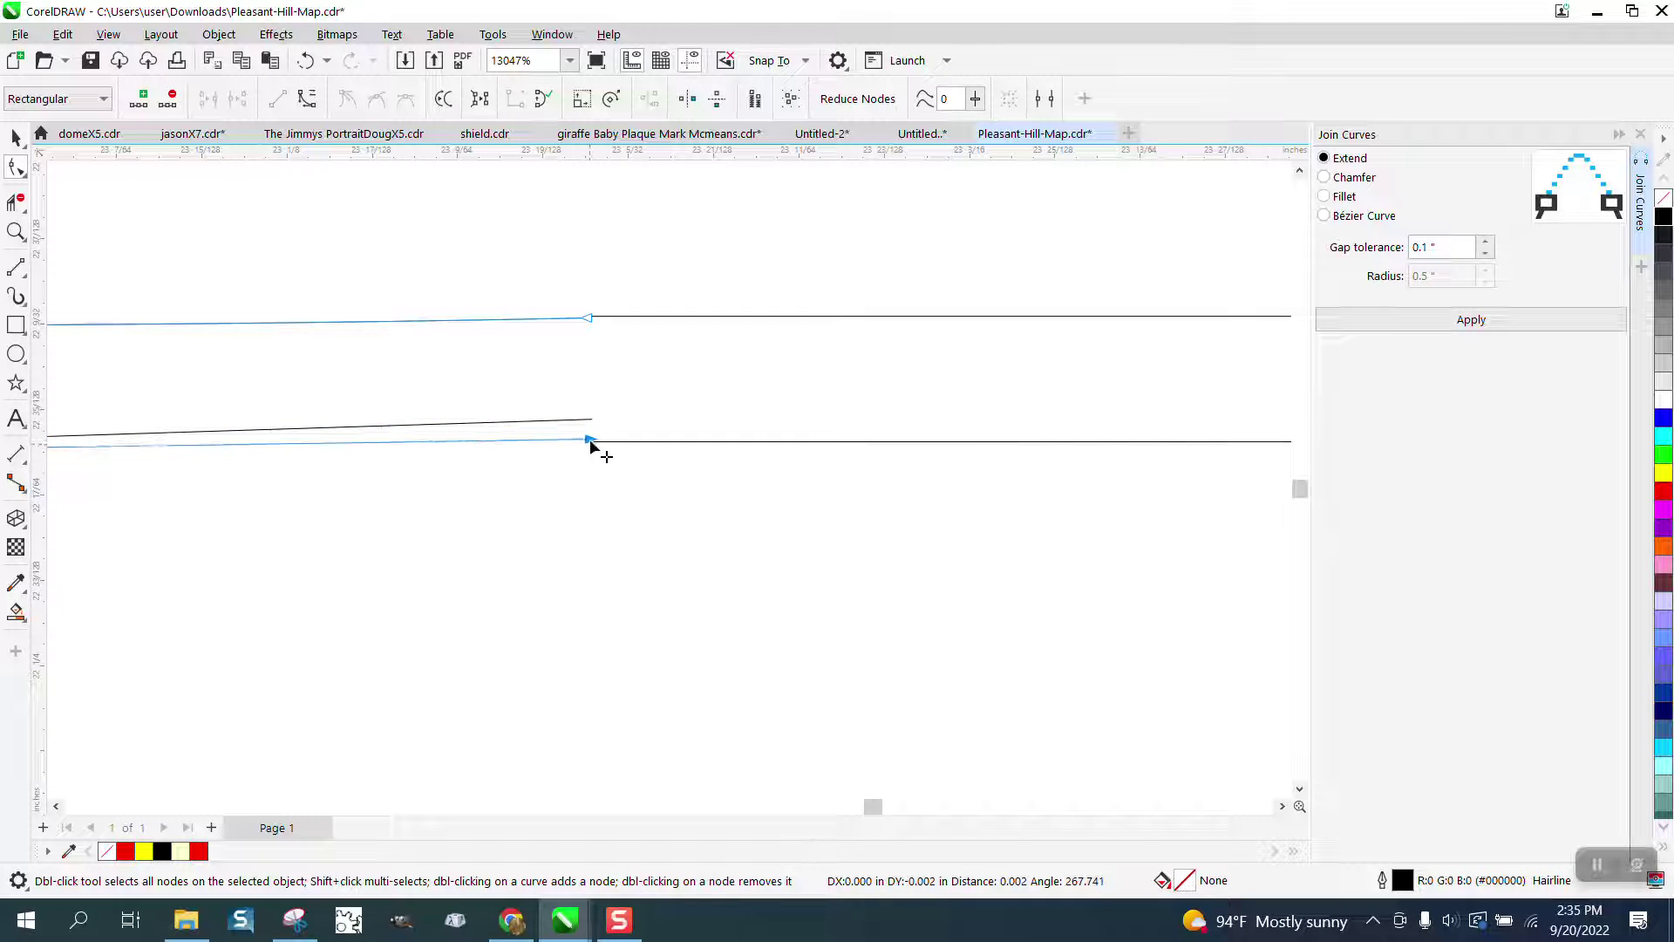
scroll(532, 348, down, 5)
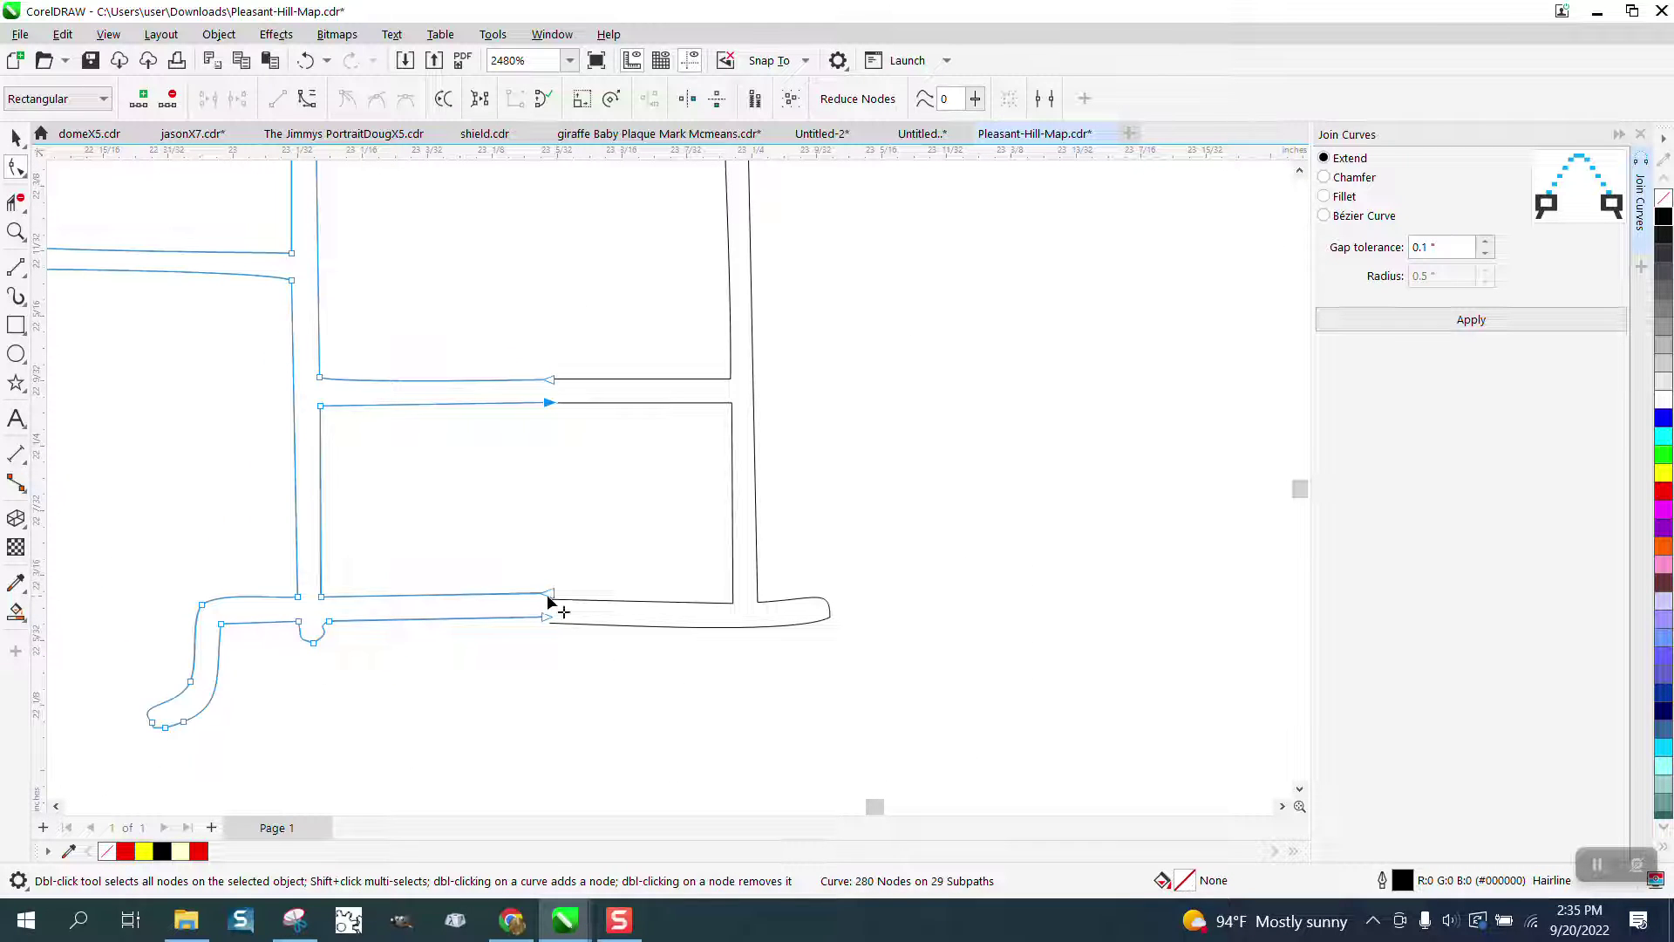
drag(549, 597, 549, 621)
scroll(777, 452, down, 5)
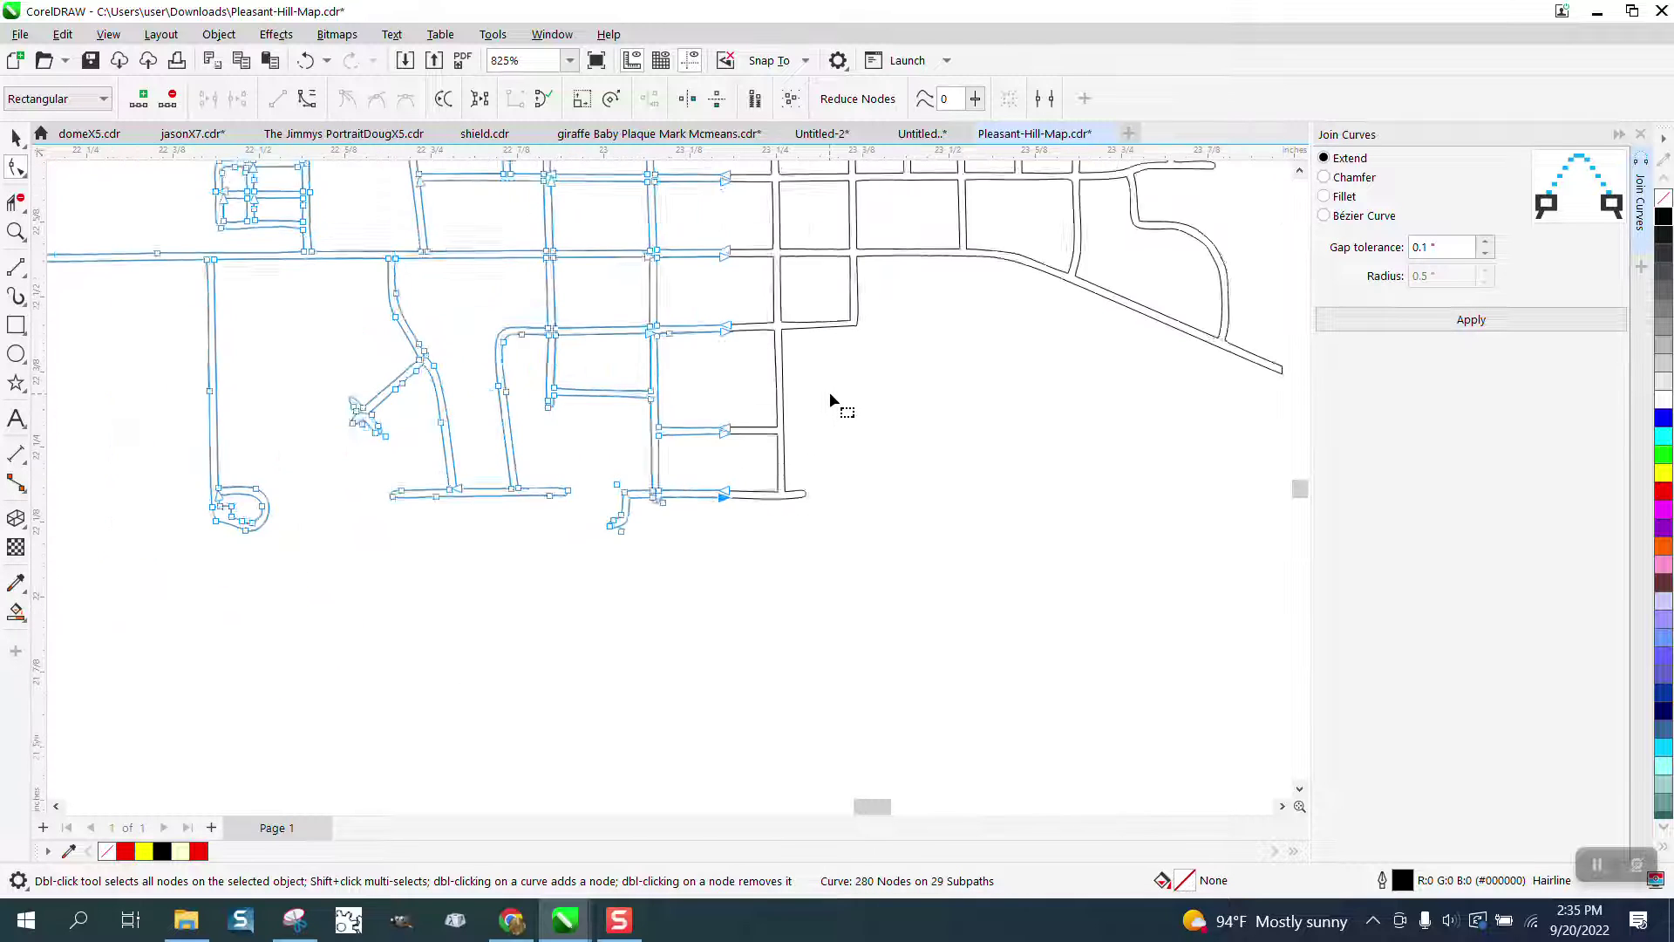
- Select both halves' meeting end nodes and join them into one curve of 431 nodes on 37 subpaths
scroll(831, 395, down, 2)
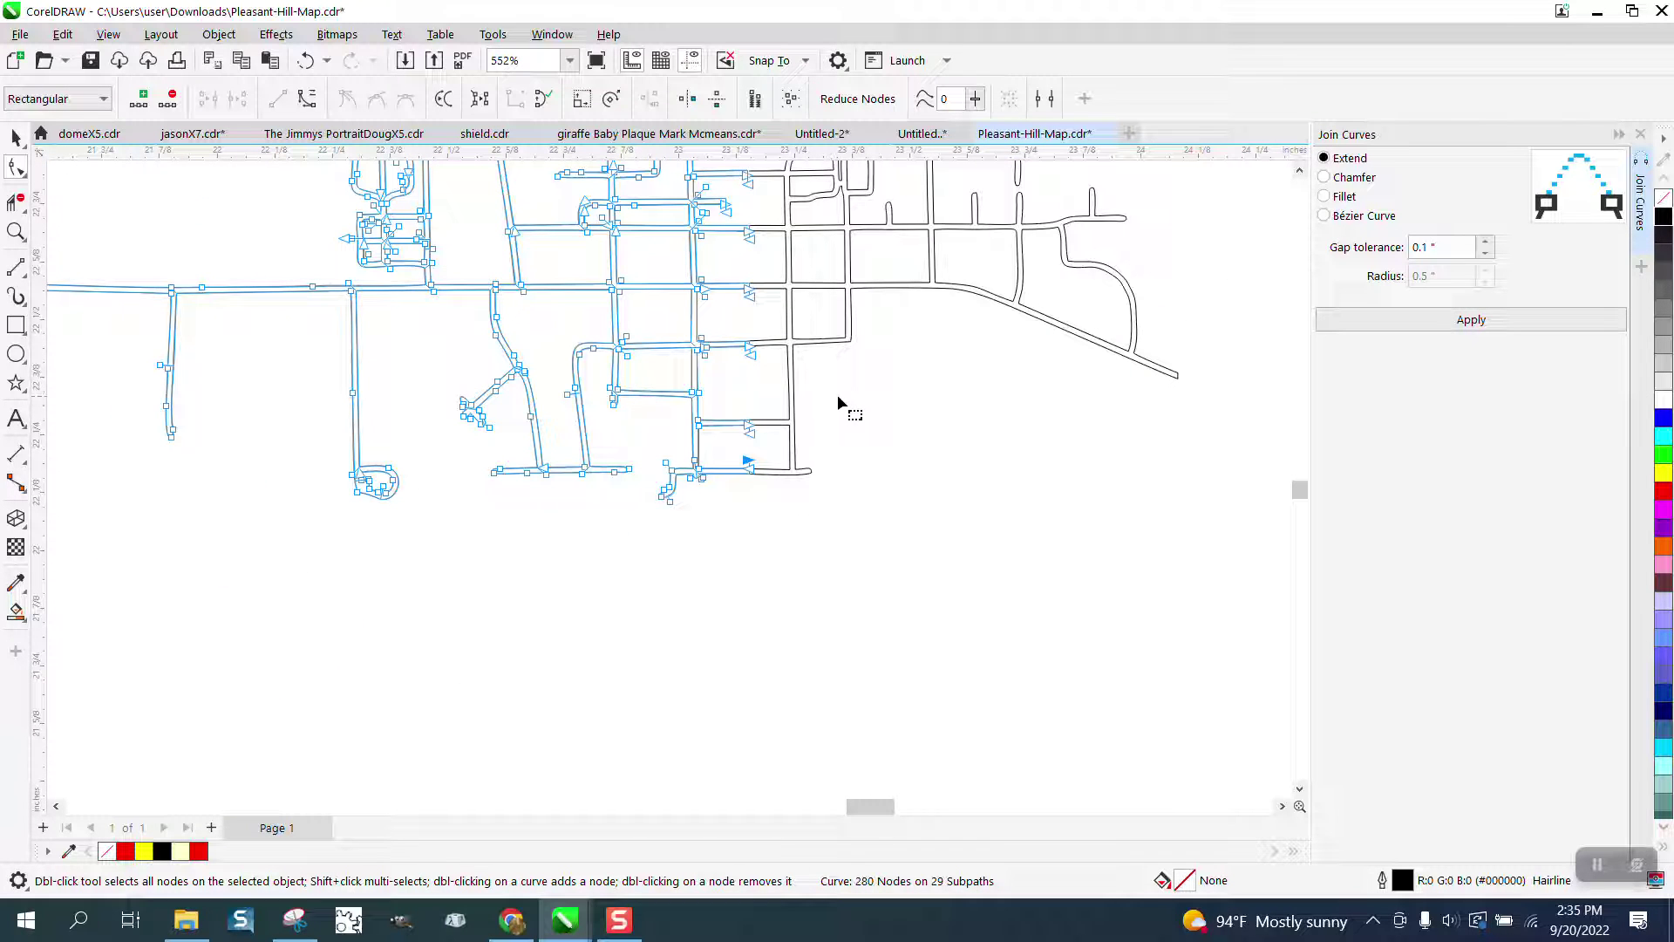
shift+click(850, 309)
scroll(842, 392, down, 1)
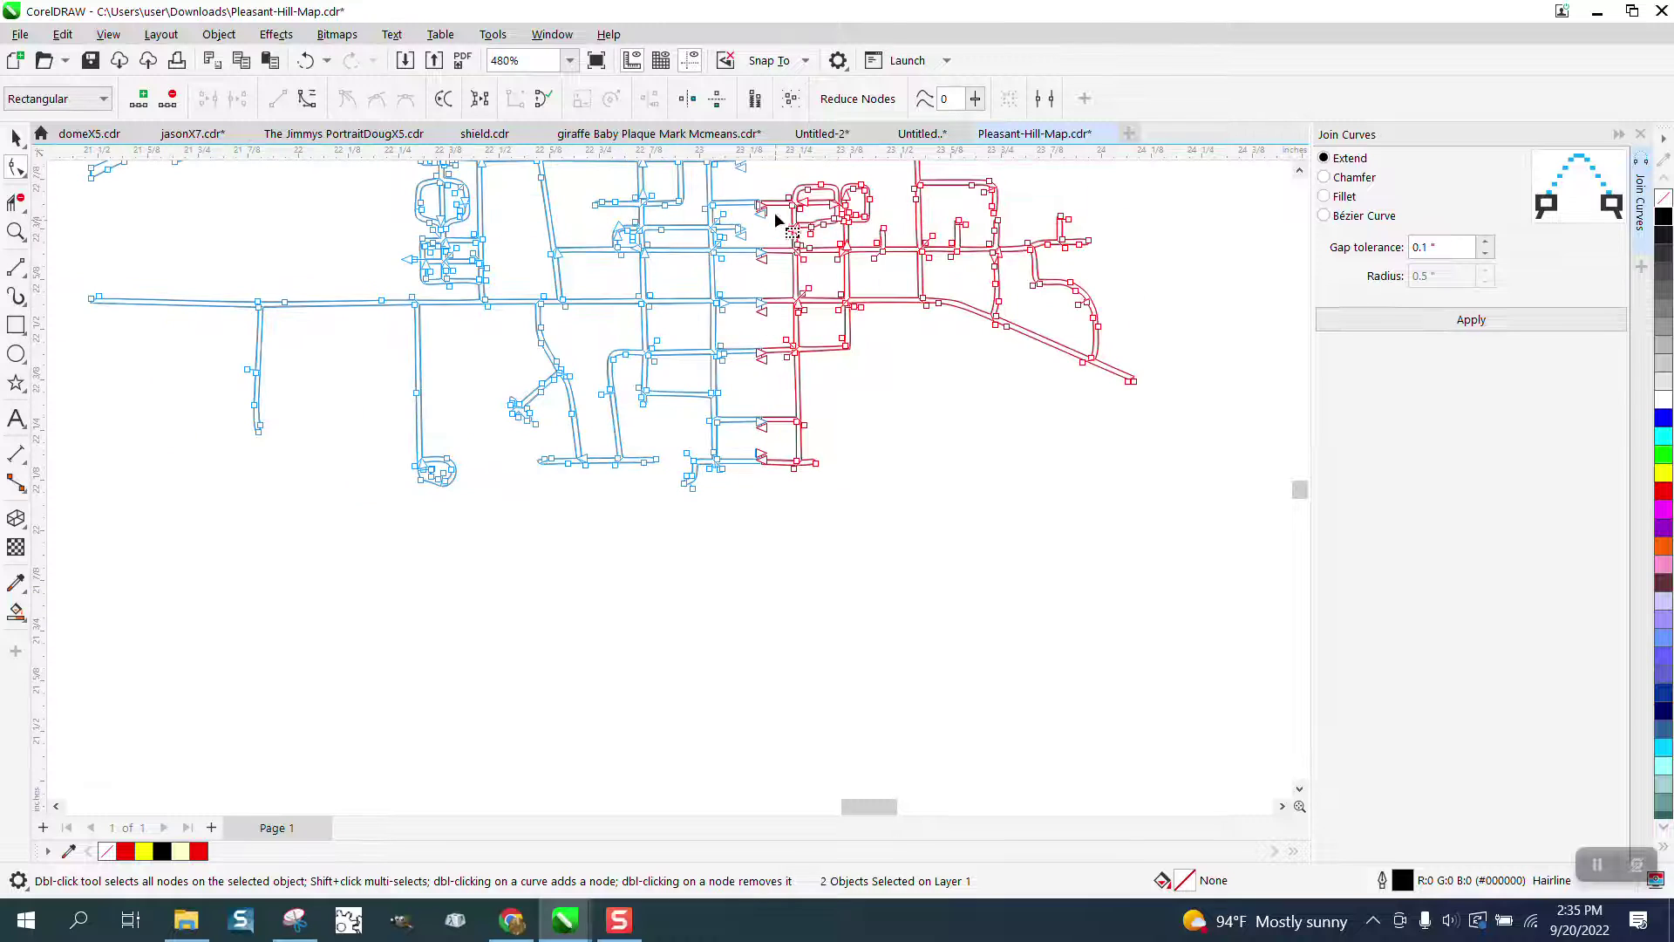
drag(776, 184, 750, 493)
click(1468, 321)
click(16, 232)
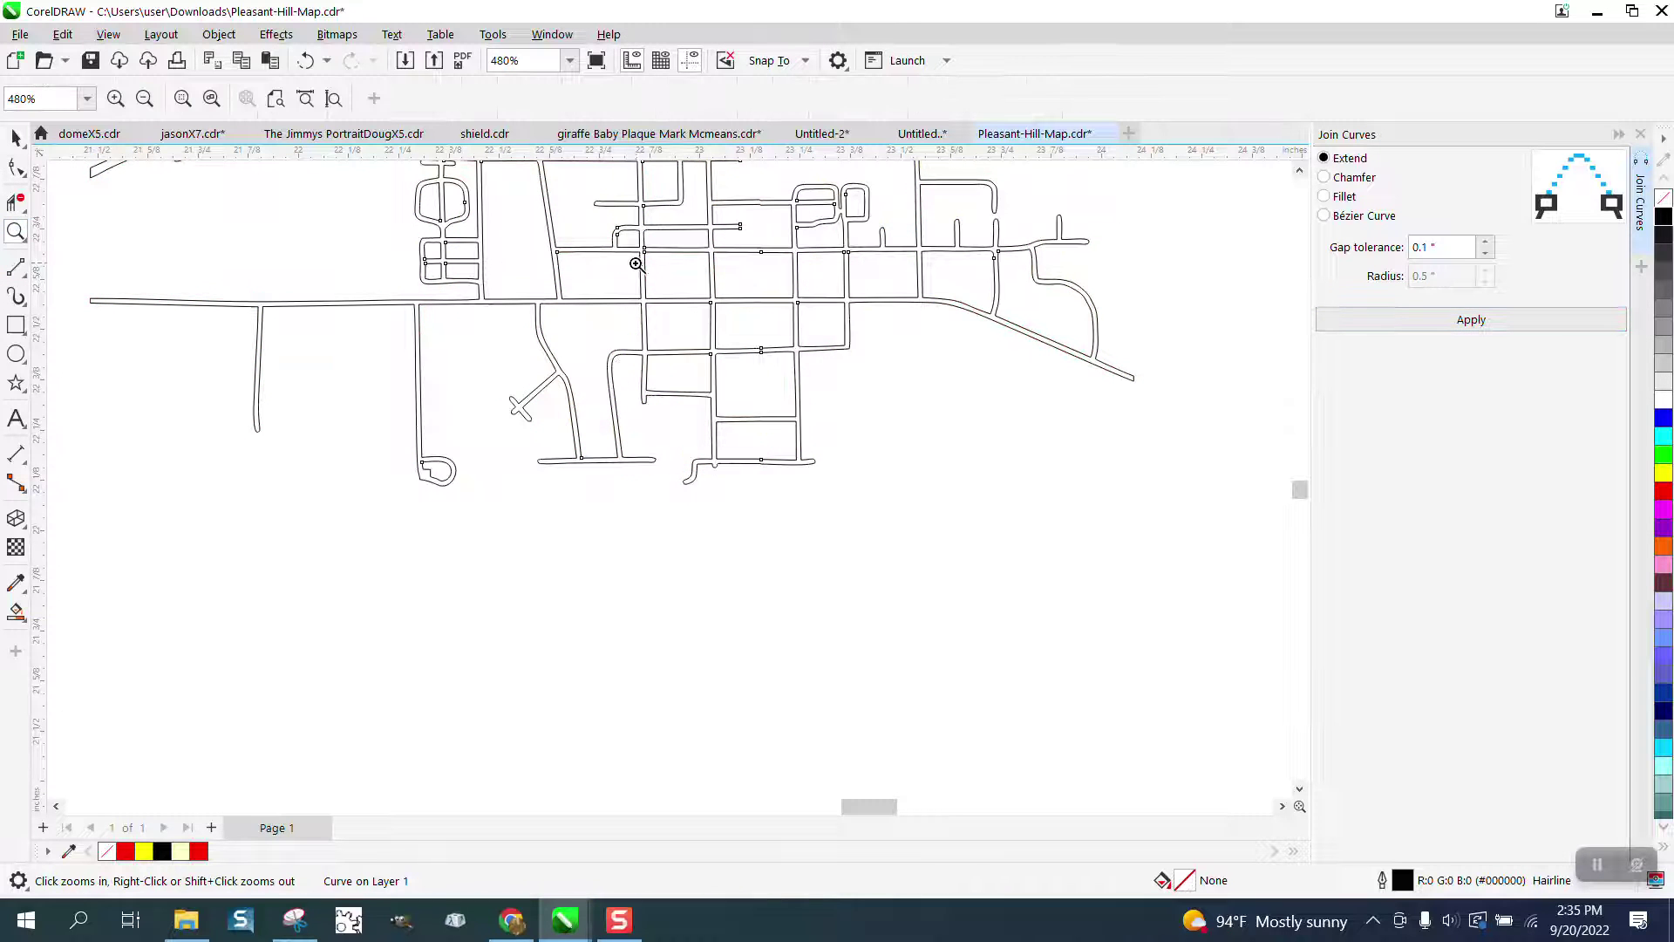
drag(716, 238, 825, 312)
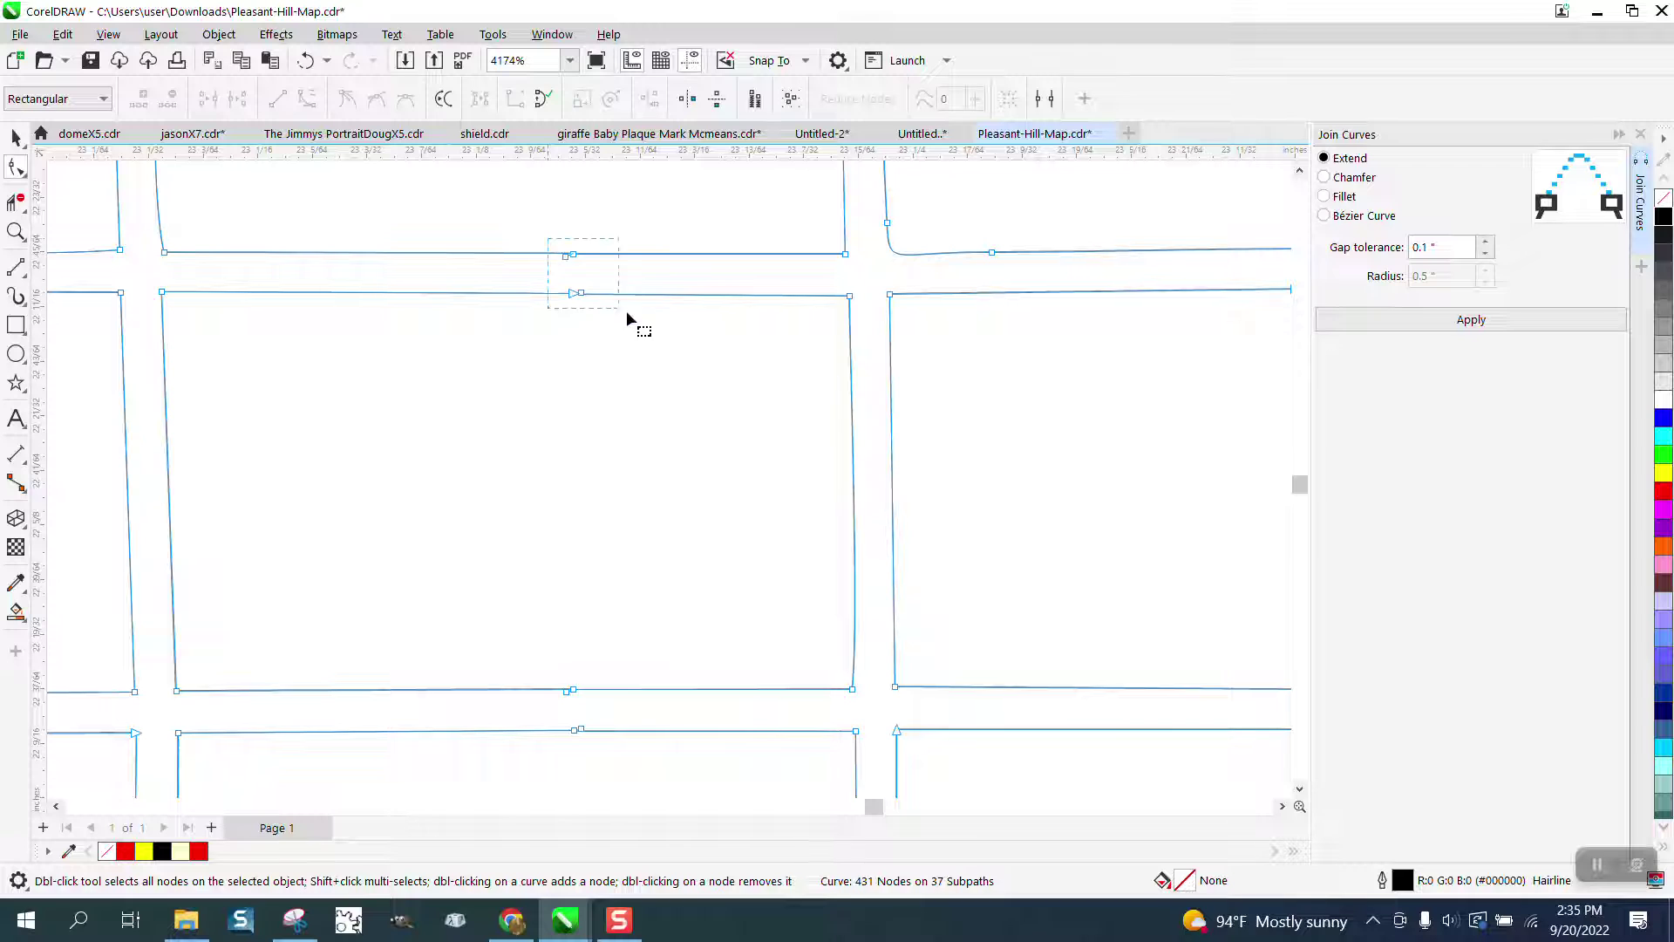
- Select and delete the stray kink nodes on several street lines
drag(627, 312, 635, 316)
key(Delete)
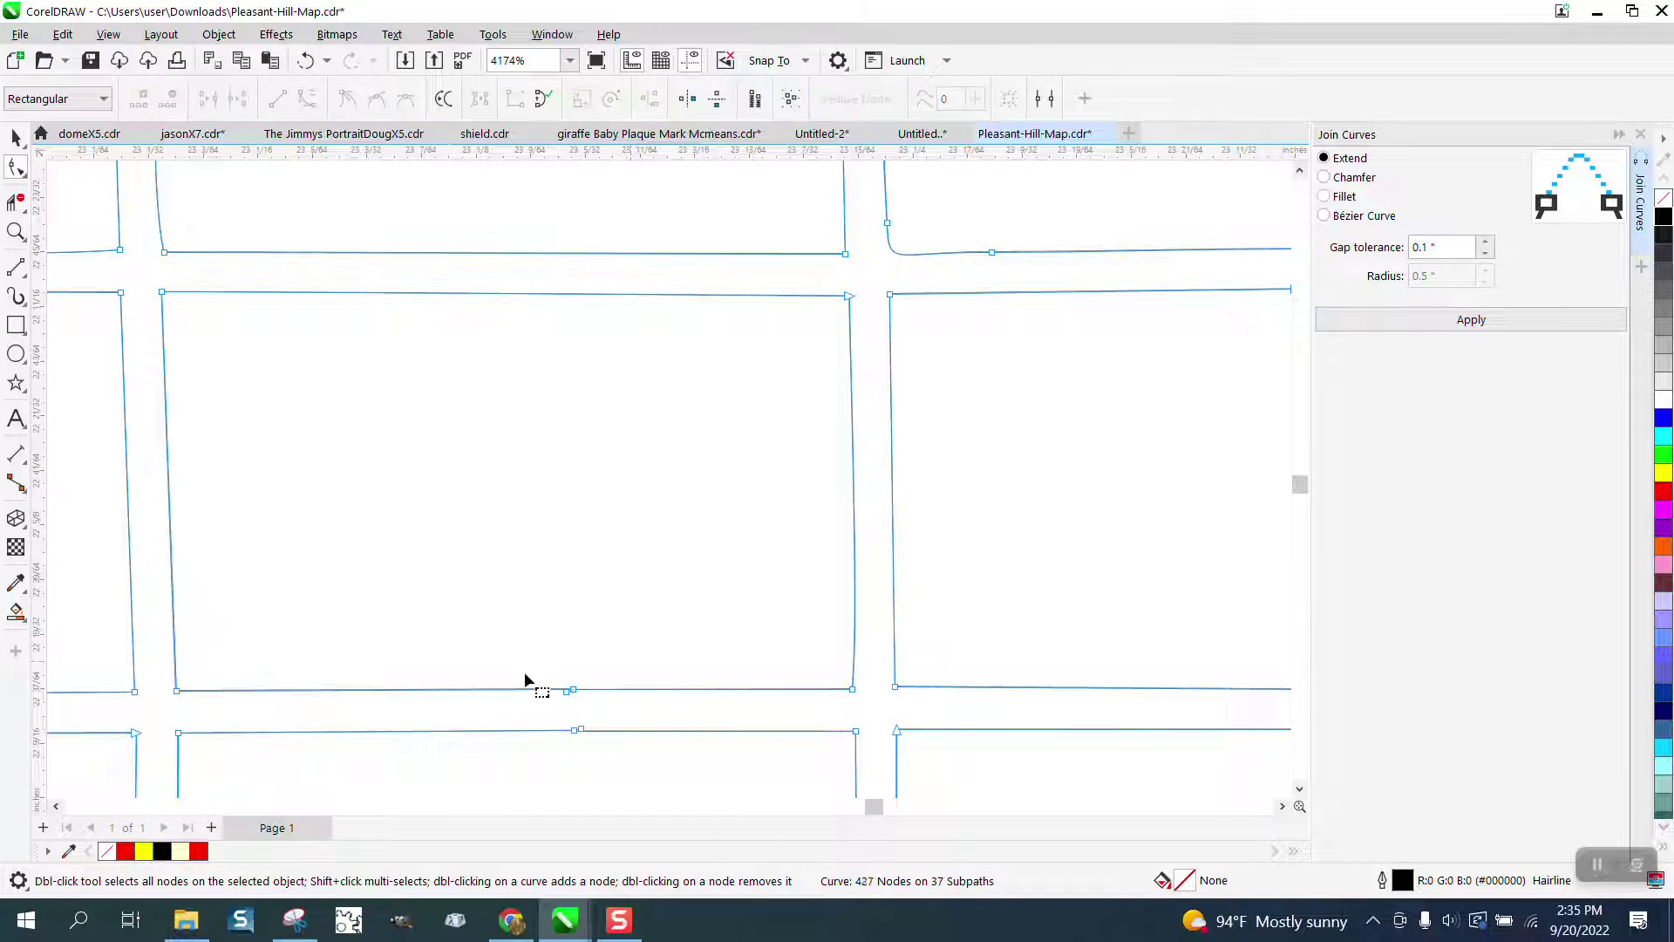
drag(526, 680, 700, 742)
key(Delete)
scroll(499, 506, down, 3)
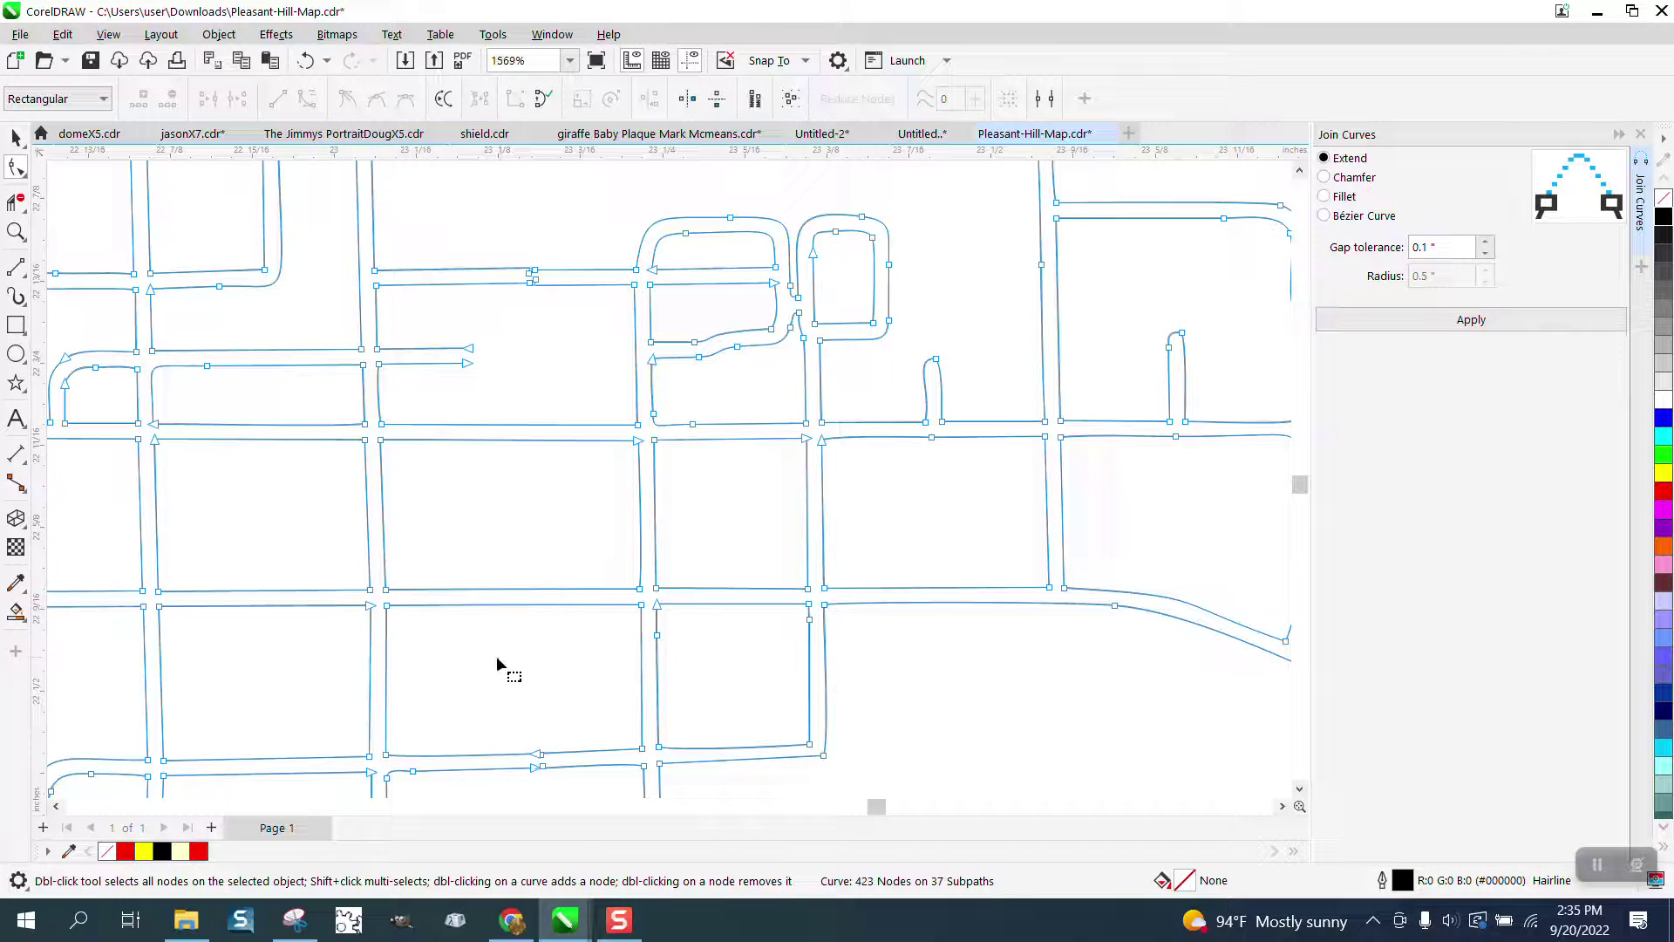
key(Delete)
drag(604, 780, 590, 796)
scroll(532, 613, down, 2)
key(Delete)
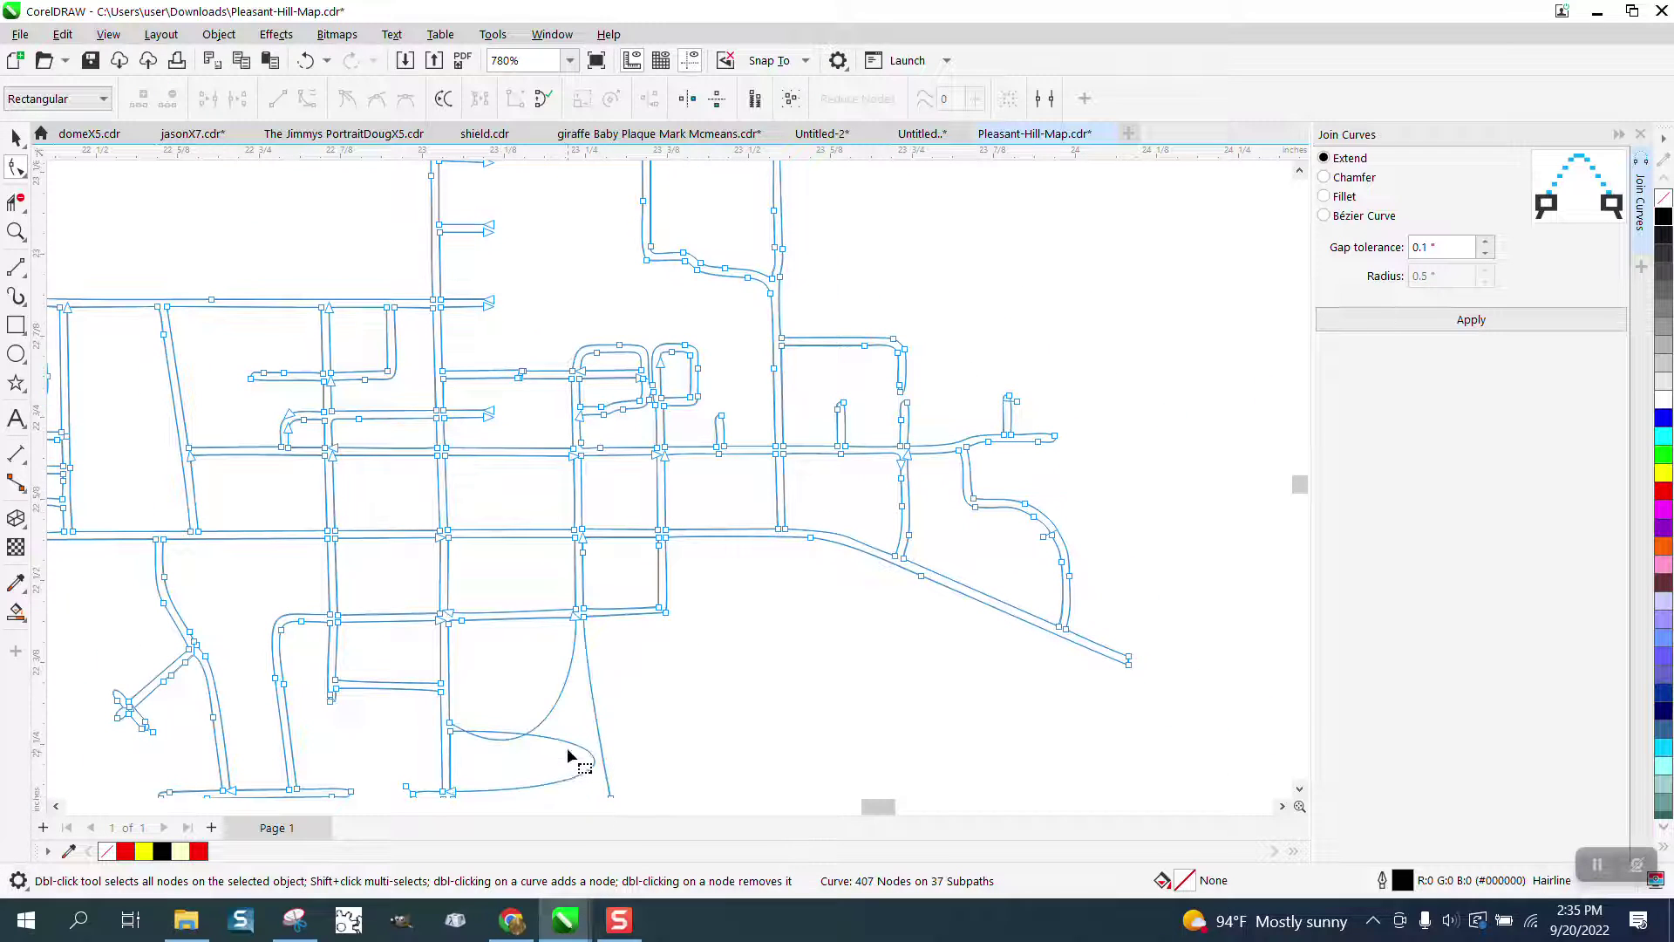
- Undo the deletion that made loops and re-delete the bottom street's stray nodes, reaching 411 nodes
click(306, 60)
drag(500, 699, 515, 741)
key(Delete)
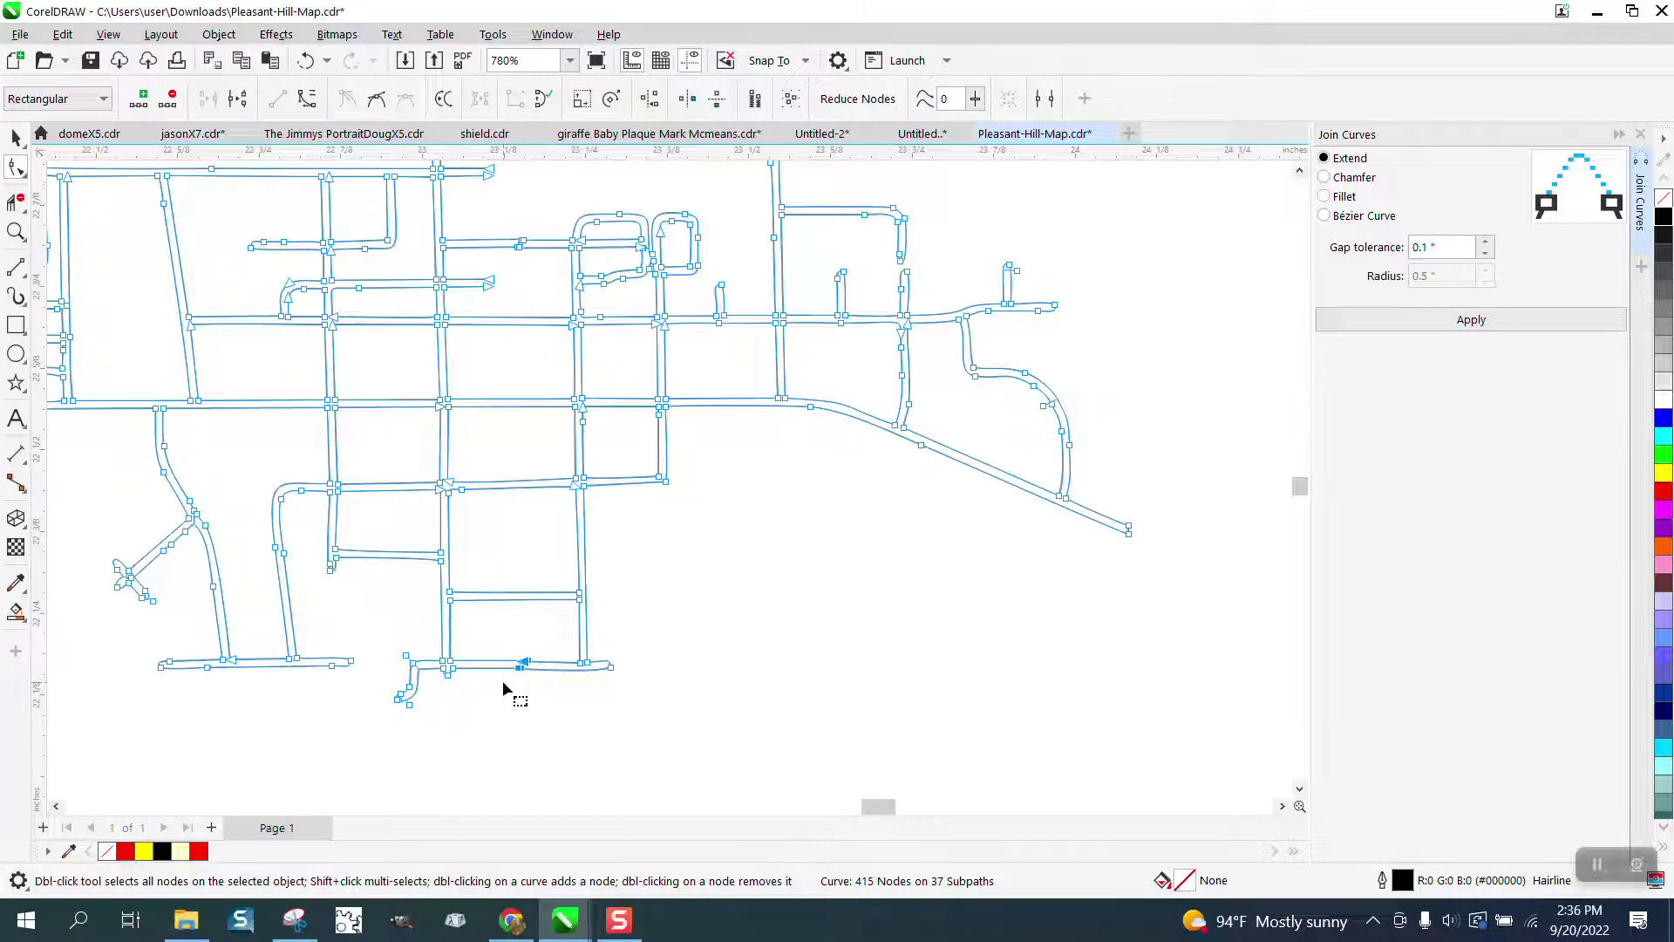
key(Delete)
scroll(558, 706, down, 2)
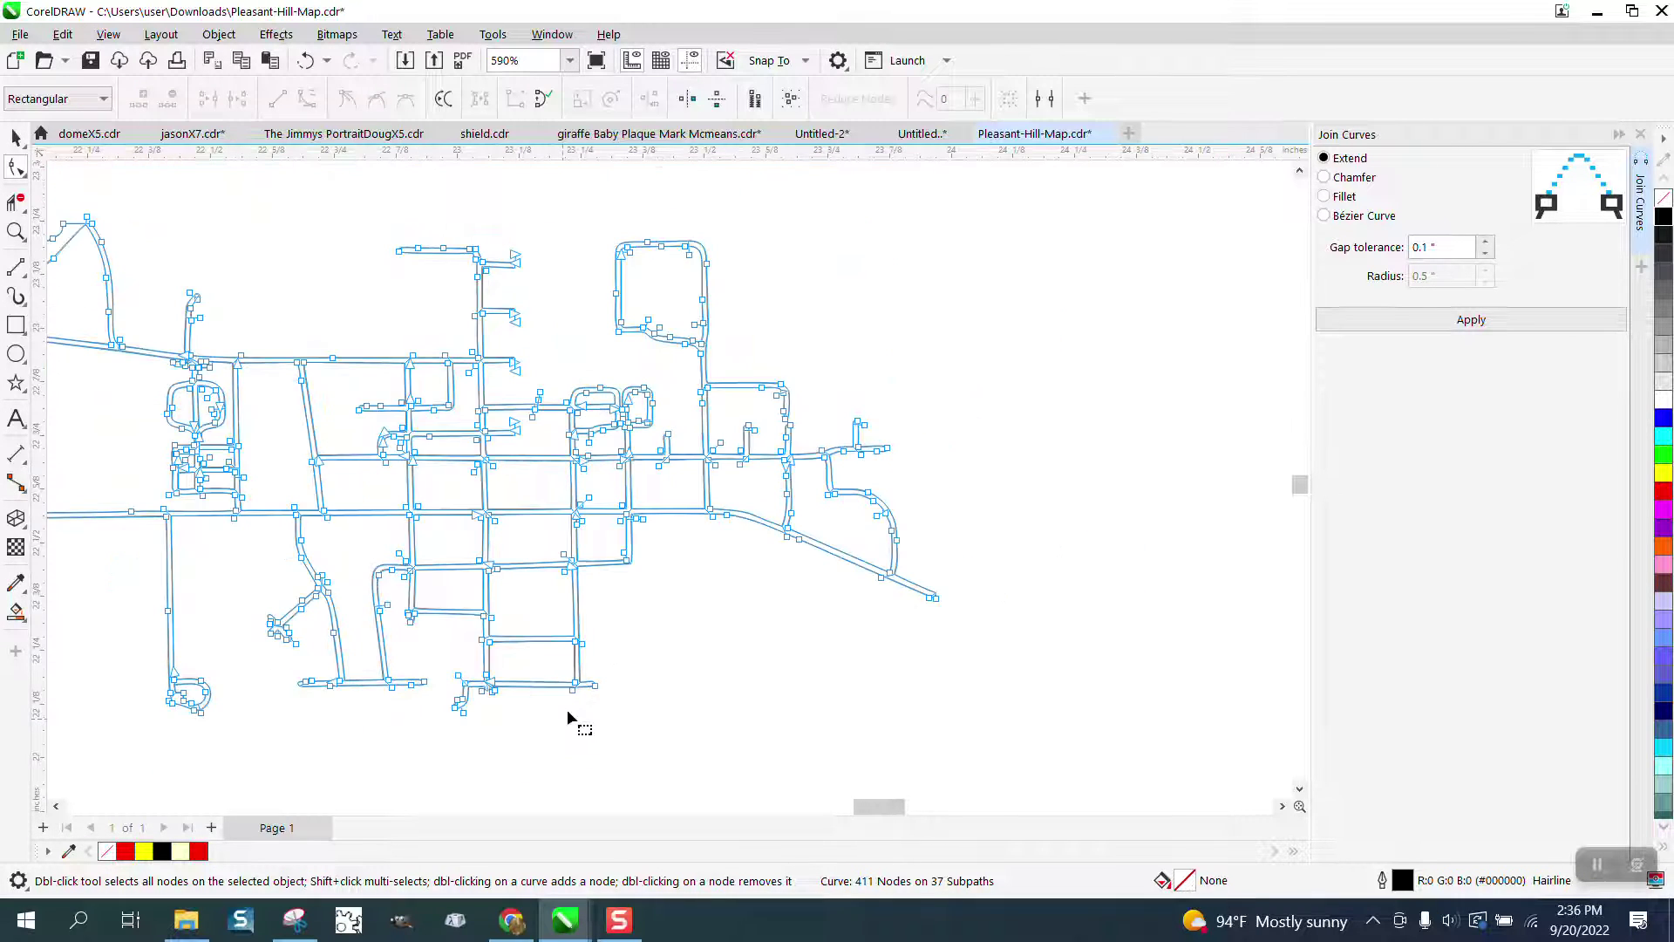
- Zoom in and join the six dangling road end nodes with Join Curves
click(15, 231)
drag(628, 418, 628, 417)
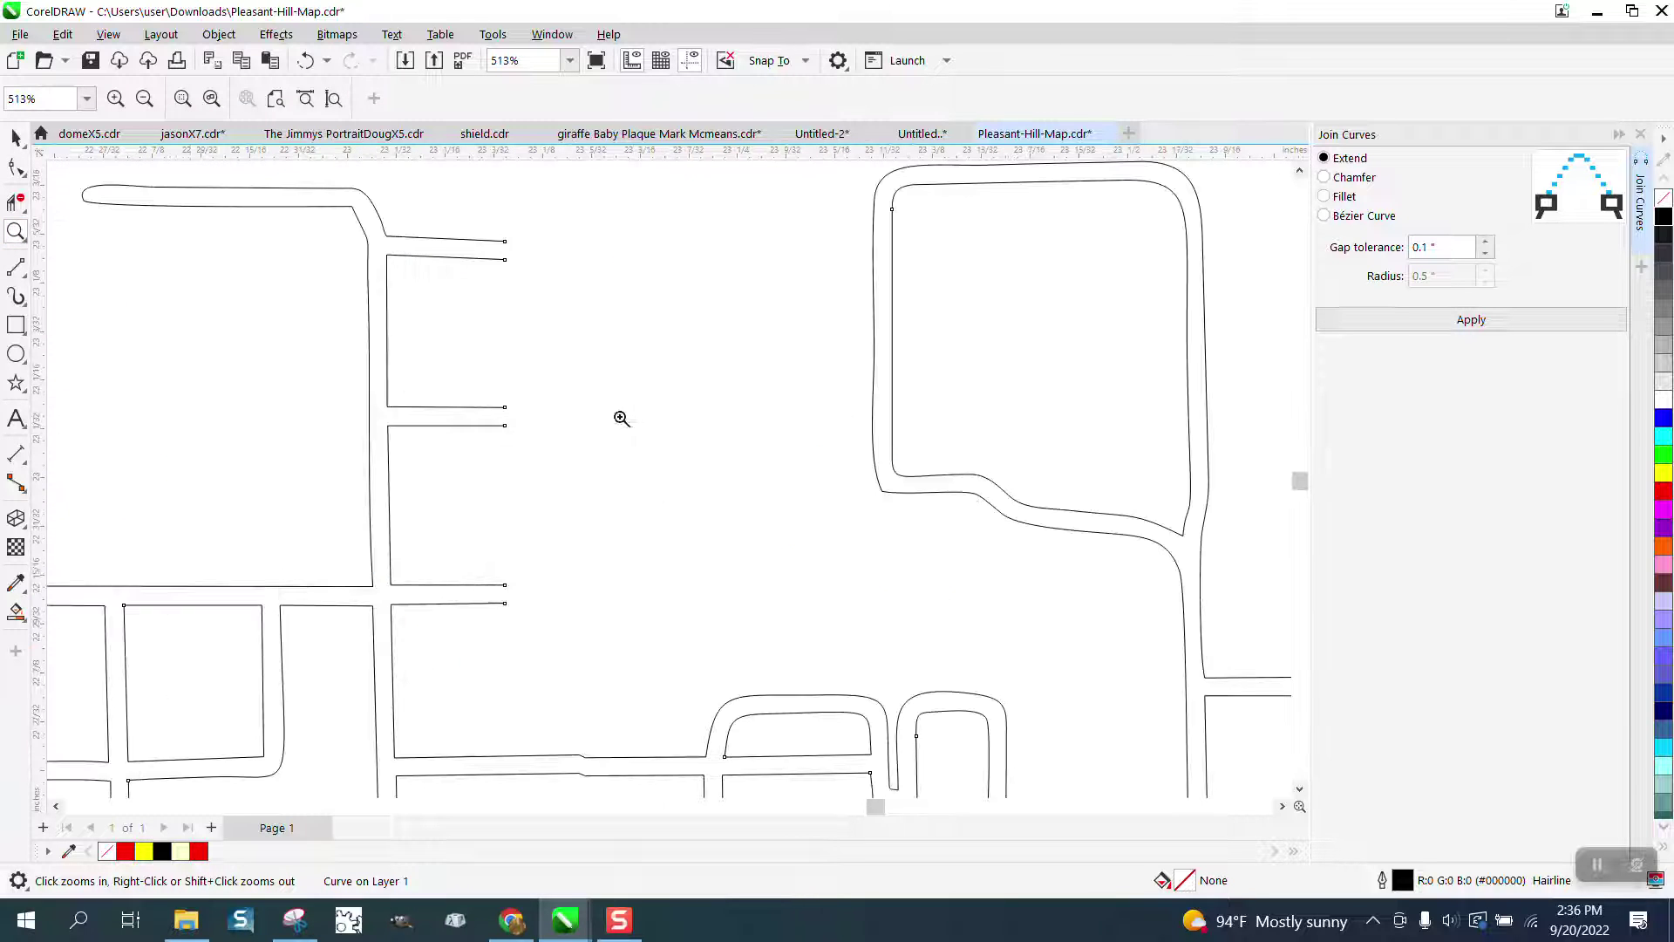
key(F10)
drag(479, 207, 546, 628)
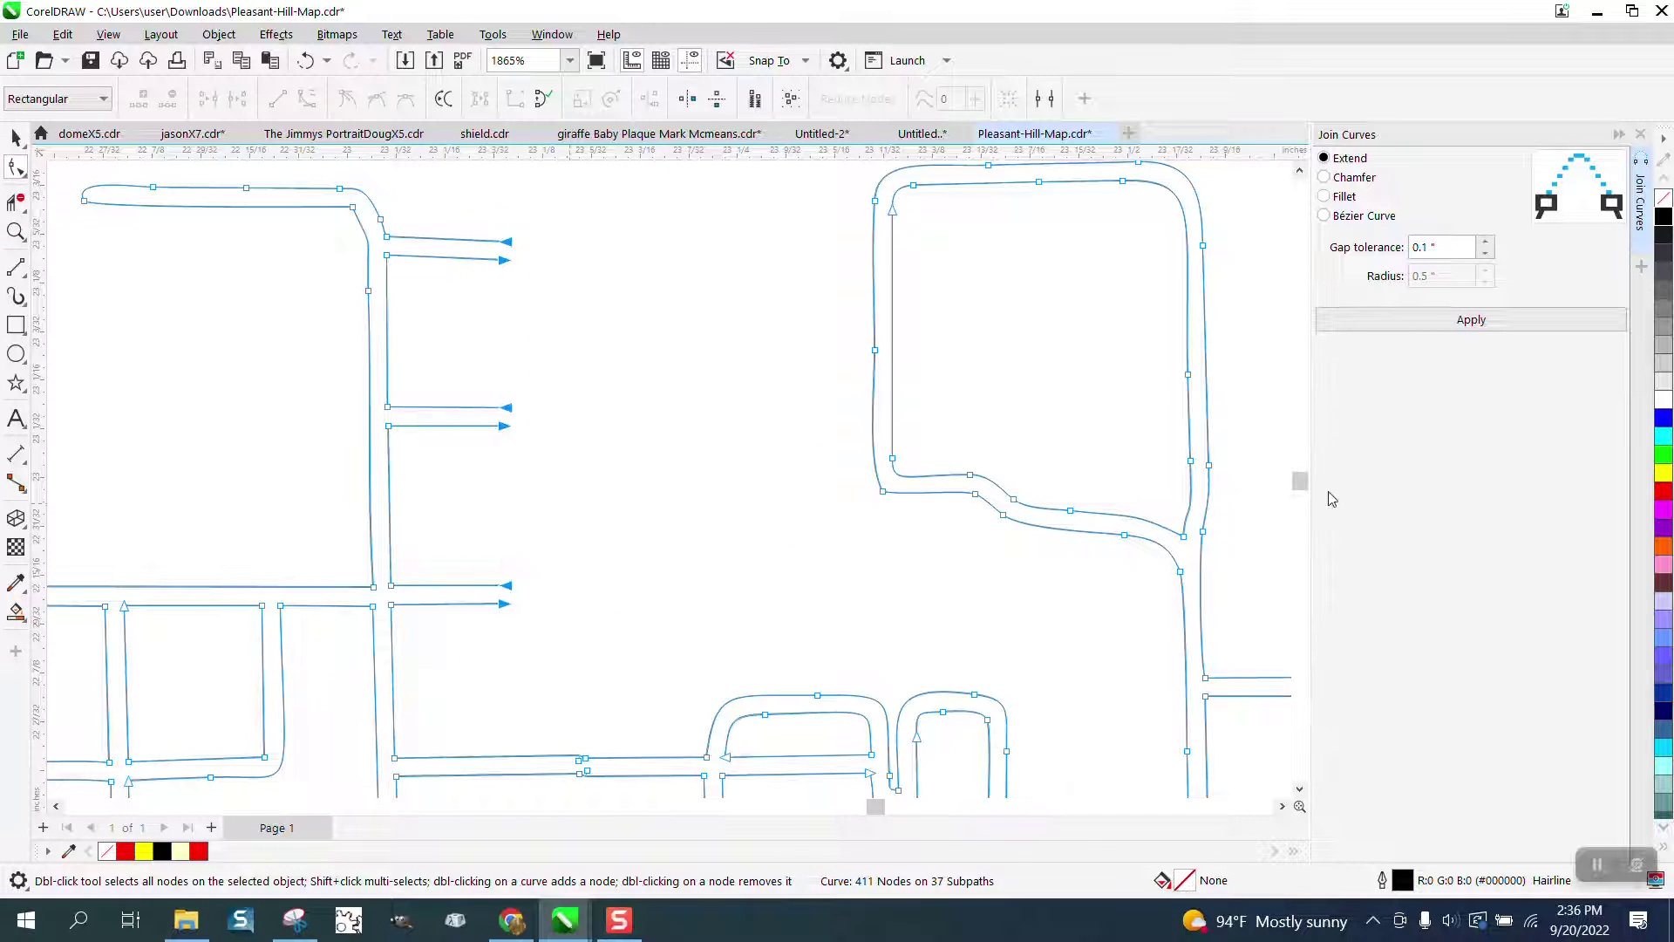
click(1477, 321)
- Join the road ends at the lower gap and attempt joining the two ends at another gap
scroll(697, 383, down, 3)
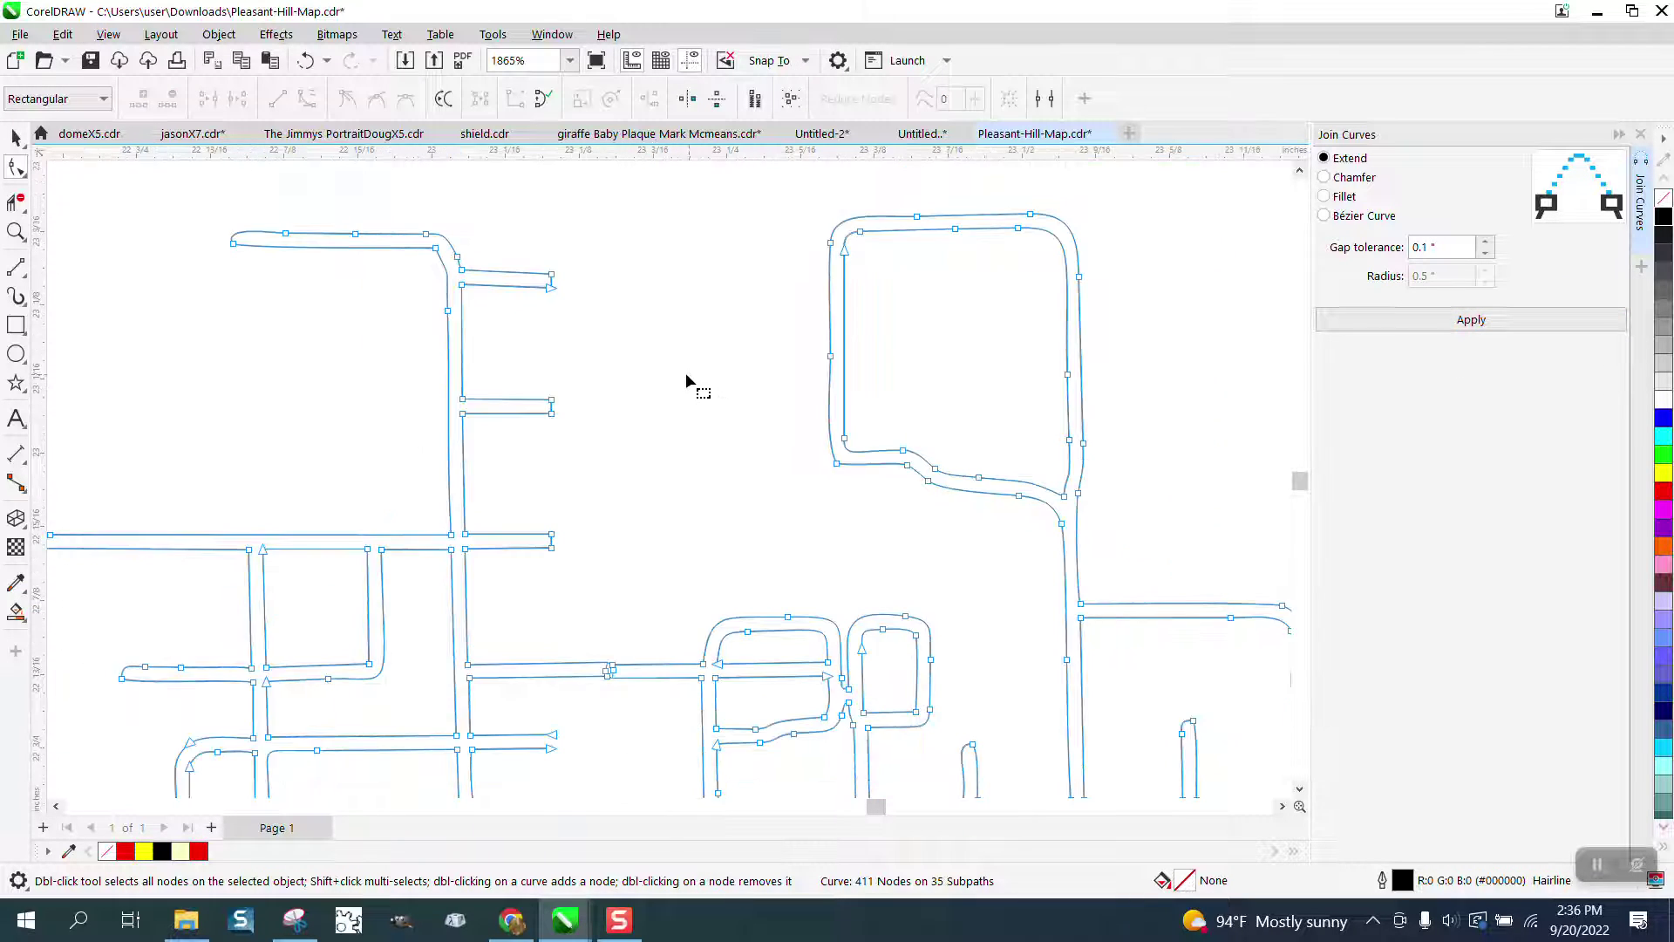
drag(574, 694, 560, 704)
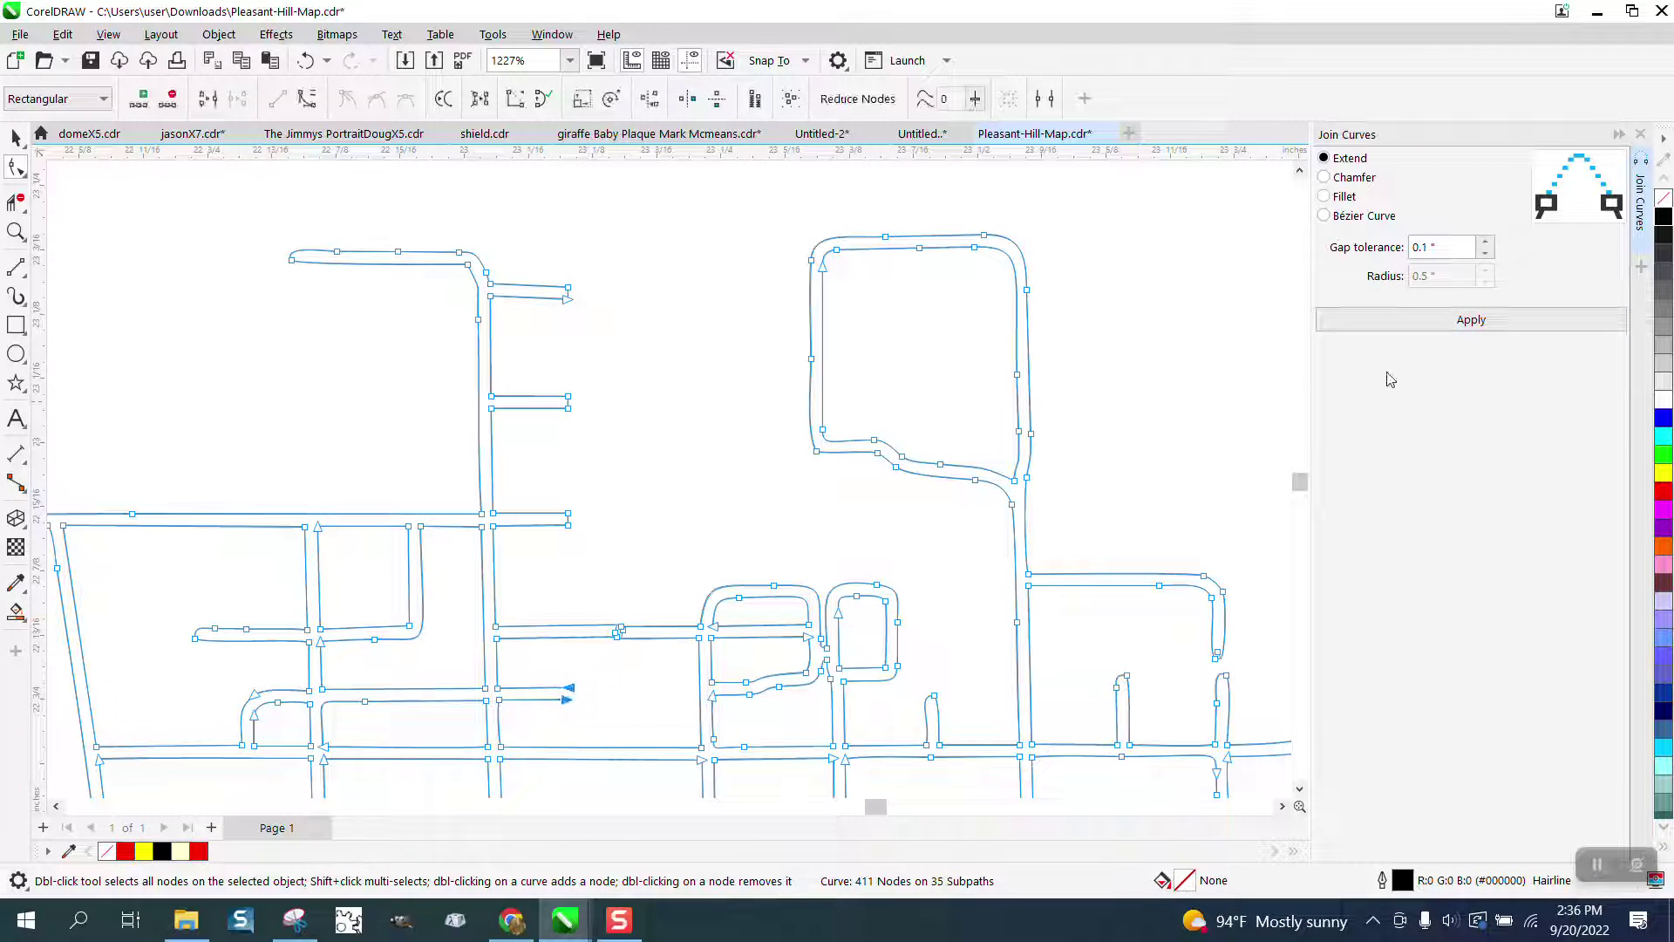
click(1470, 320)
drag(630, 579, 605, 673)
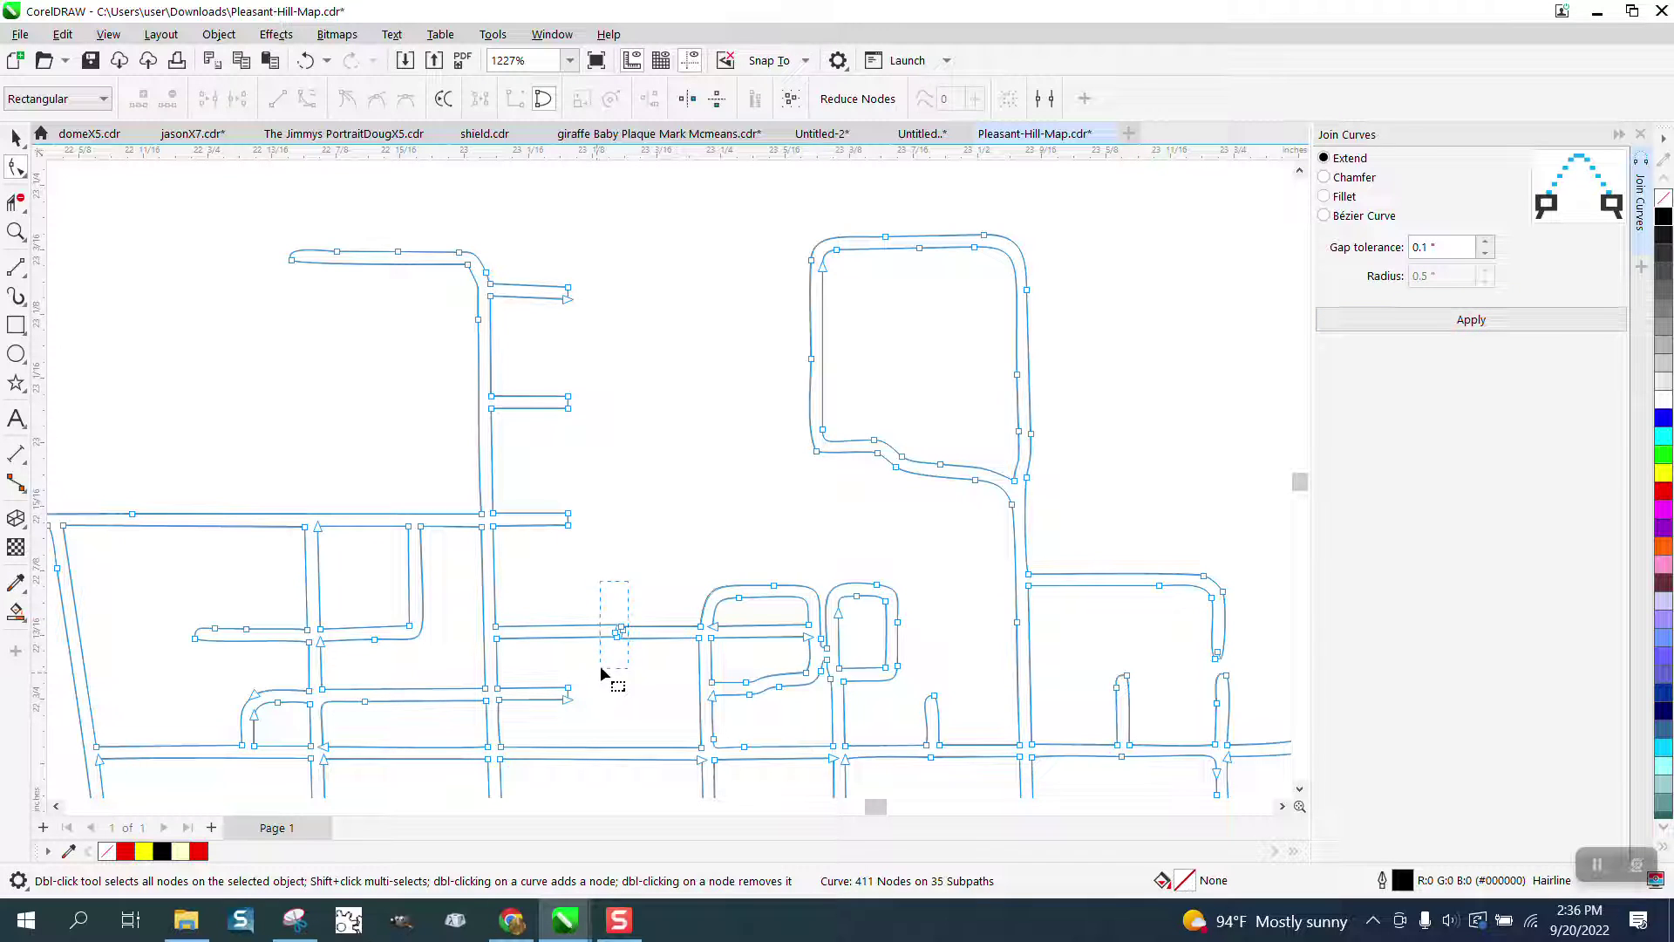
click(1472, 321)
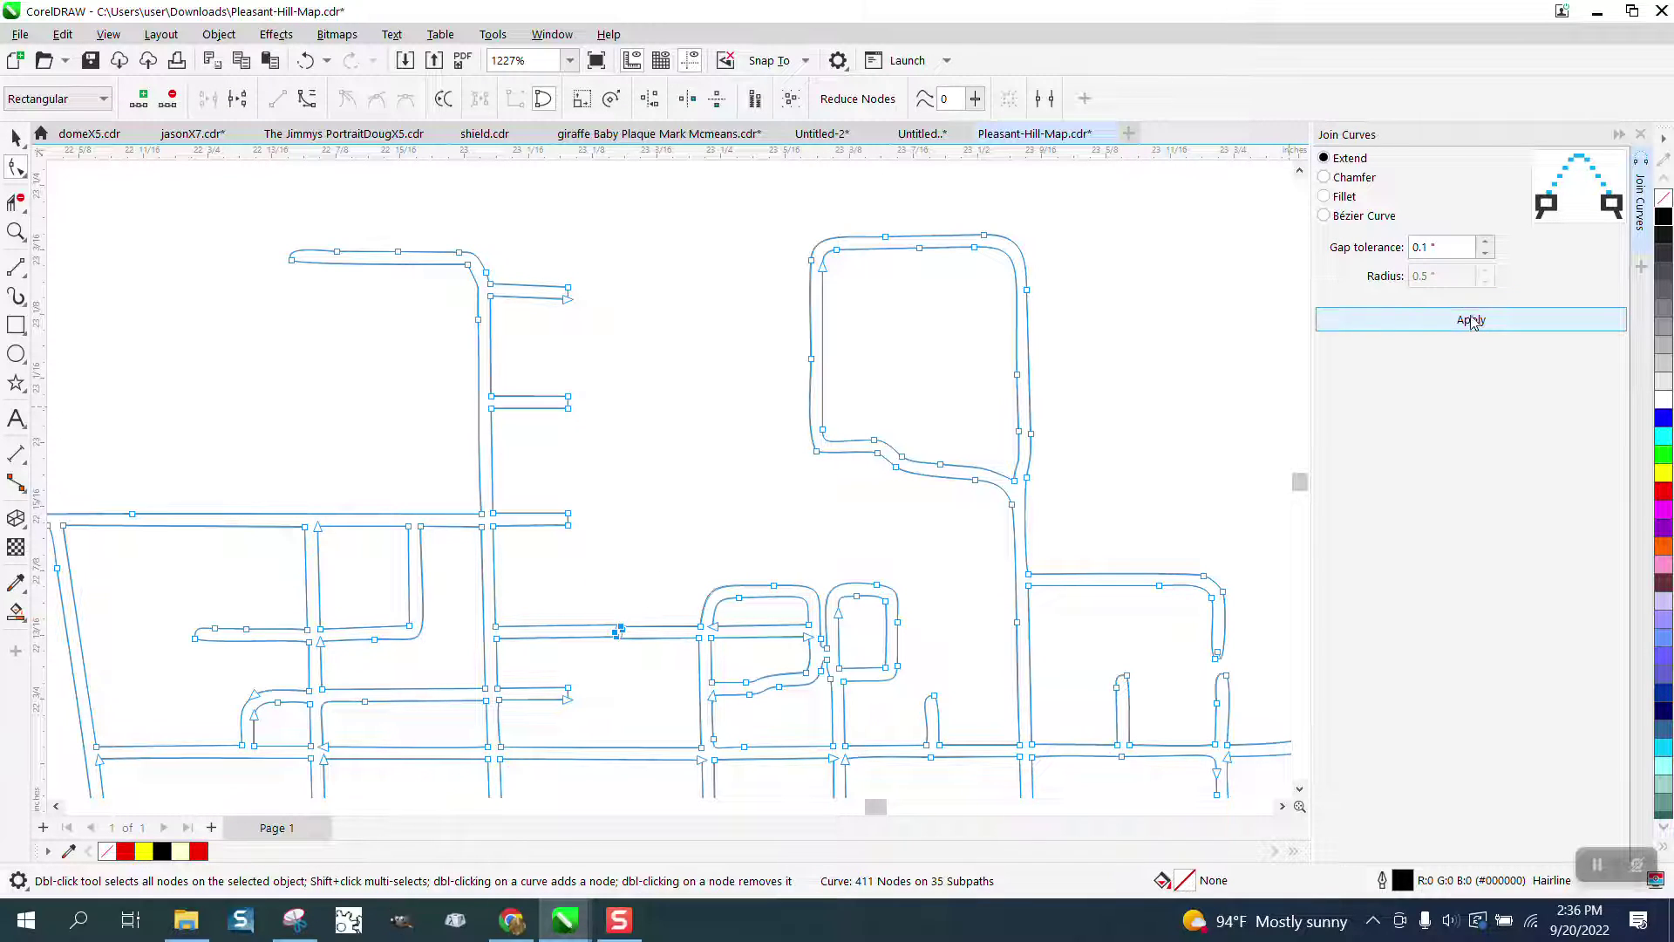
click(1471, 320)
- Delete the four jog nodes to straighten the road, leaving 407 nodes on 35 subpaths
key(z)
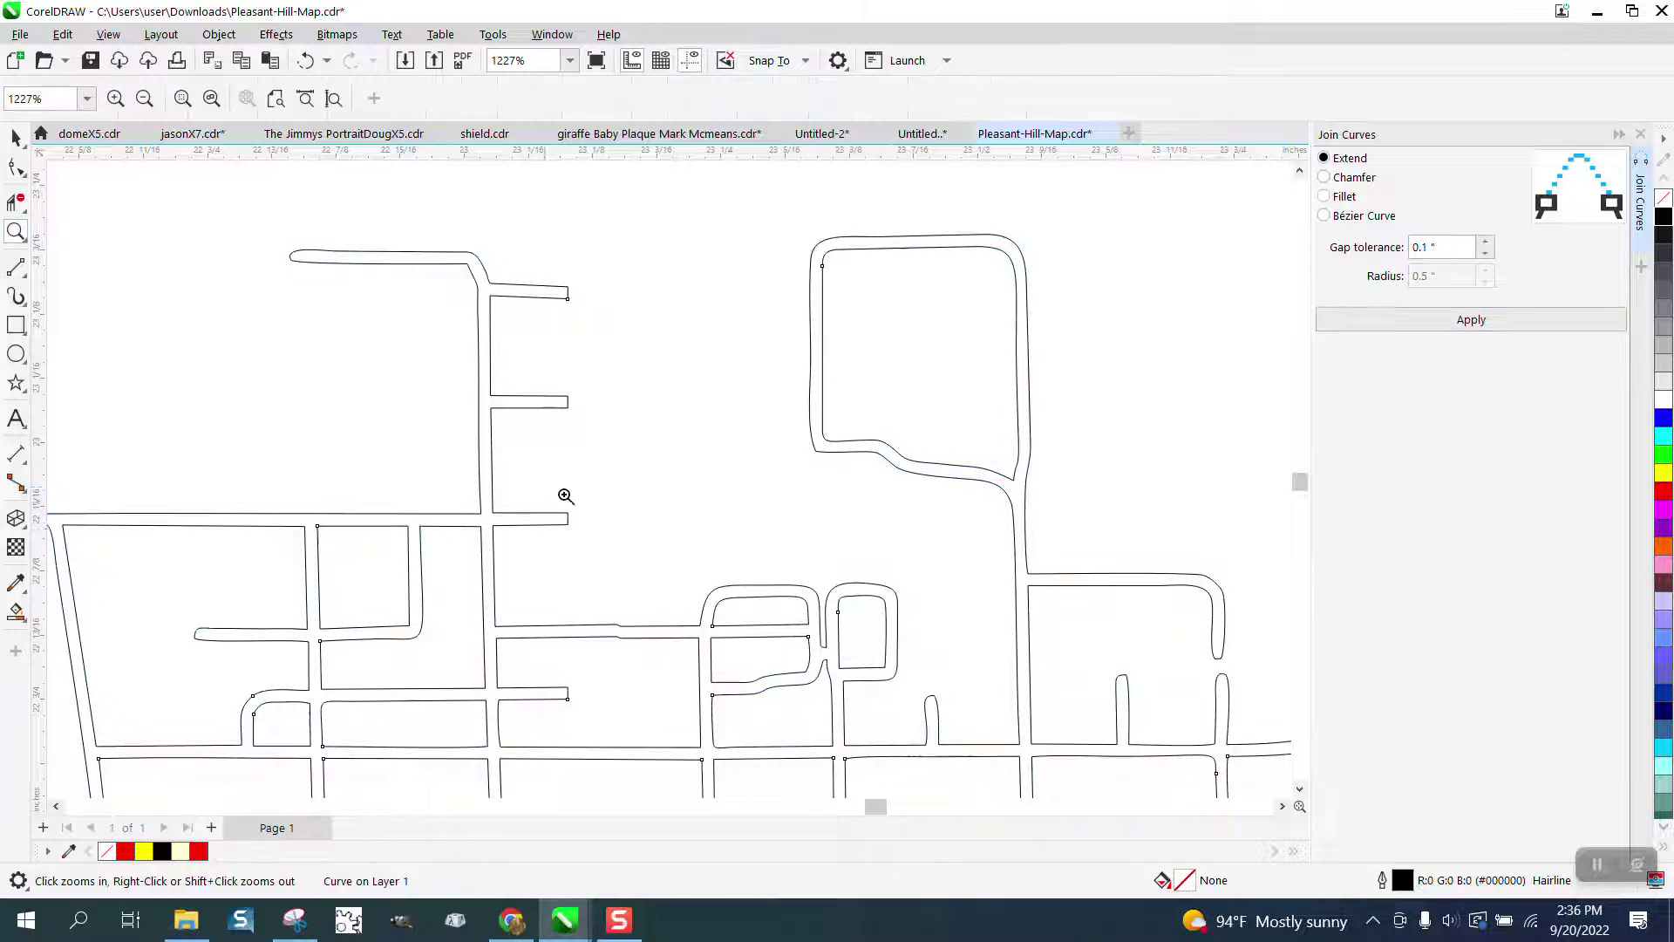
drag(555, 618, 718, 643)
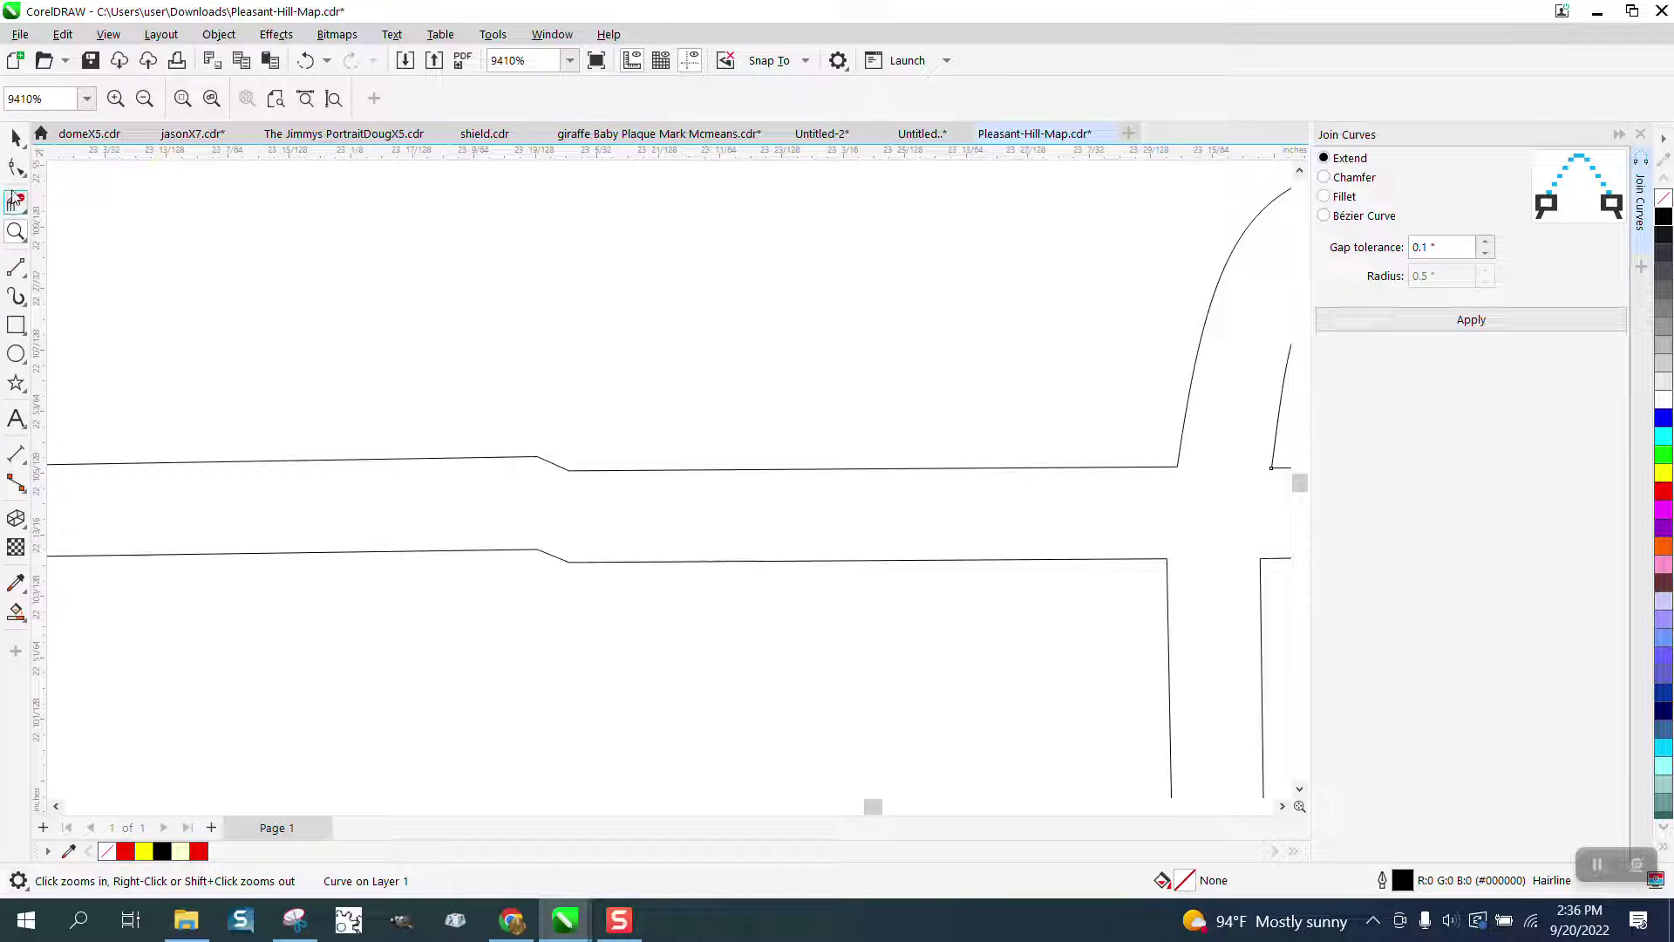
key(F10)
drag(501, 444, 703, 626)
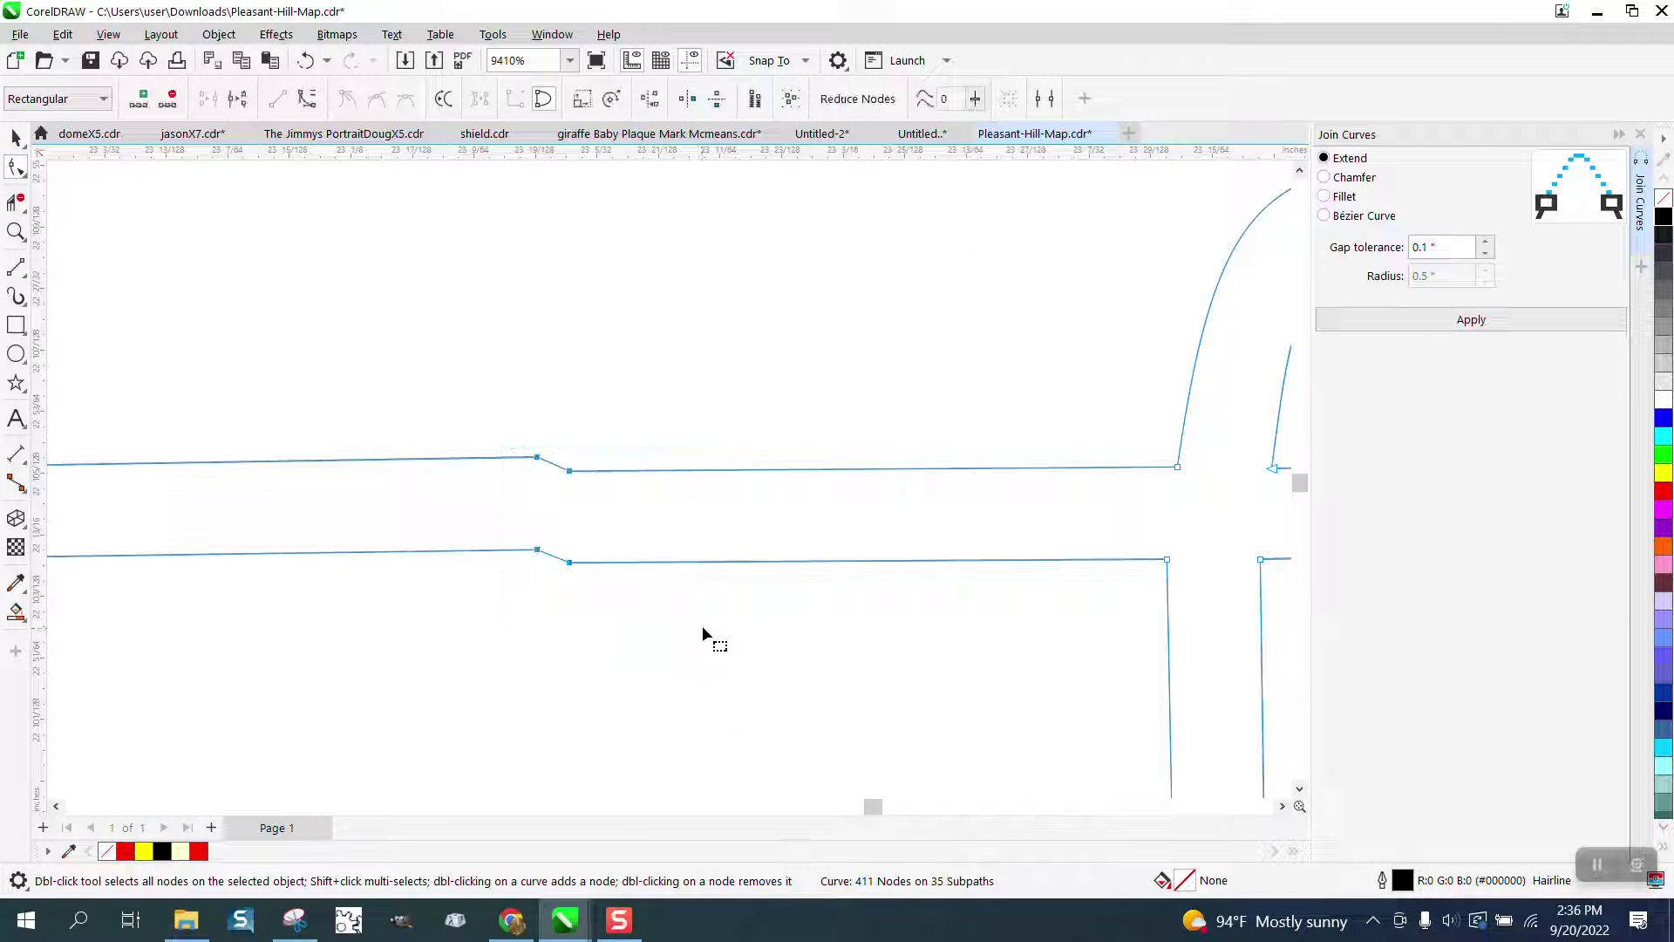
key(Delete)
scroll(583, 510, down, 3)
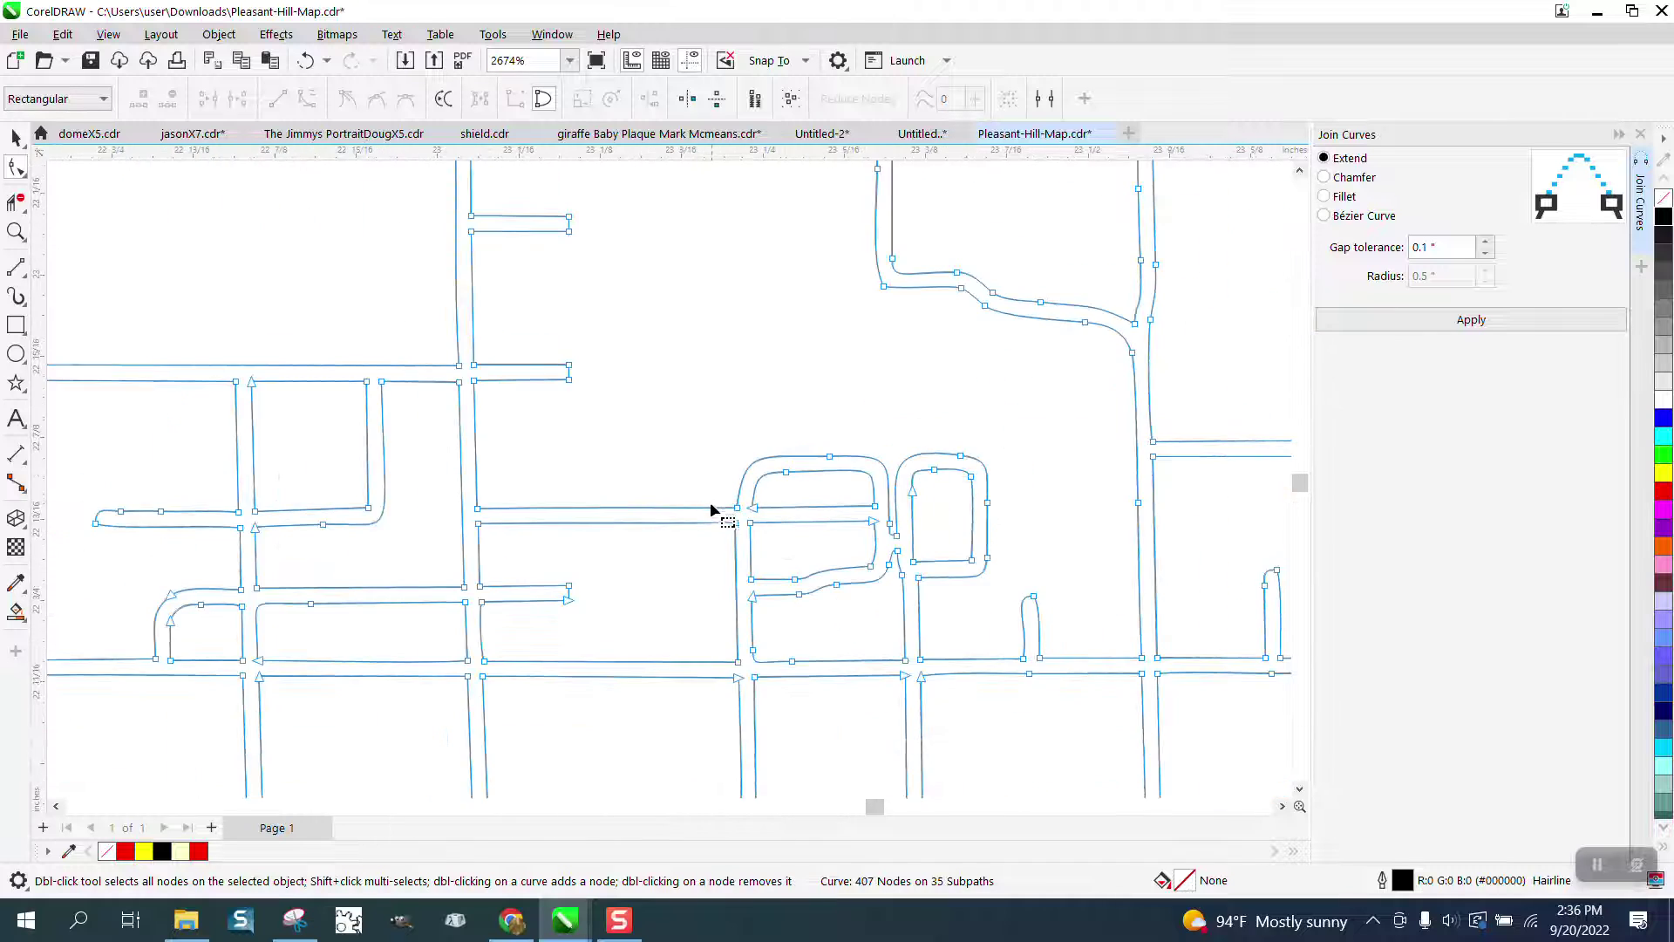
scroll(711, 505, down, 4)
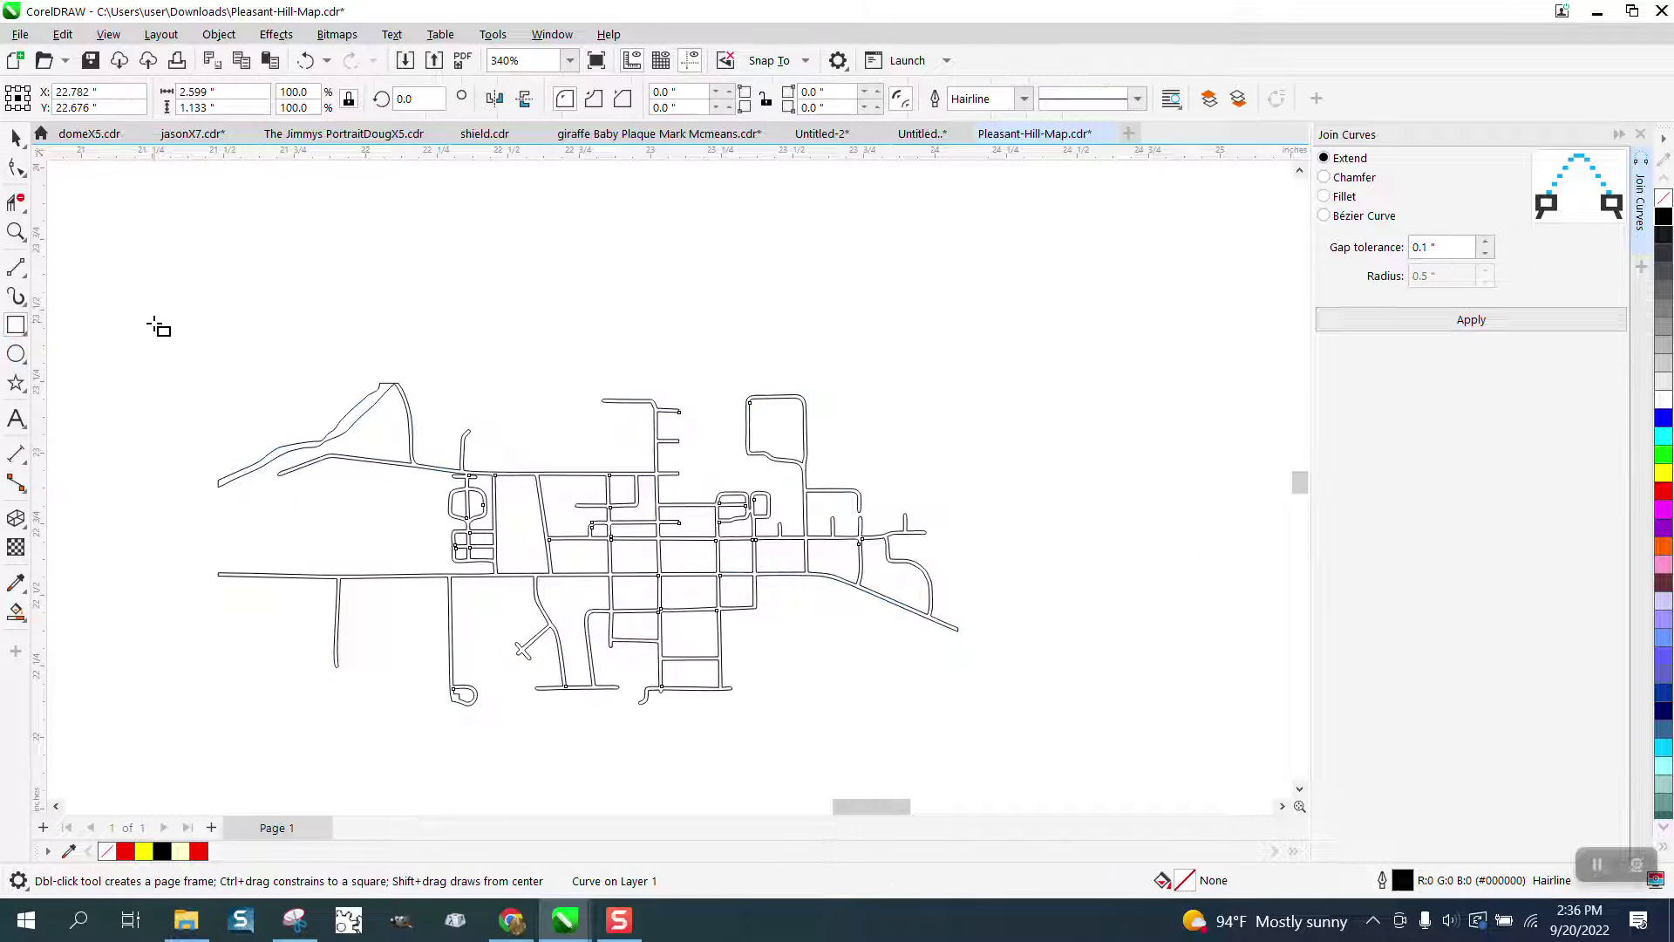
- Draw a rectangle around the map and Smart Fill the road network solid black
mouse_move(155, 329)
mouse_down()
mouse_move(908, 695)
mouse_move(1037, 735)
mouse_up()
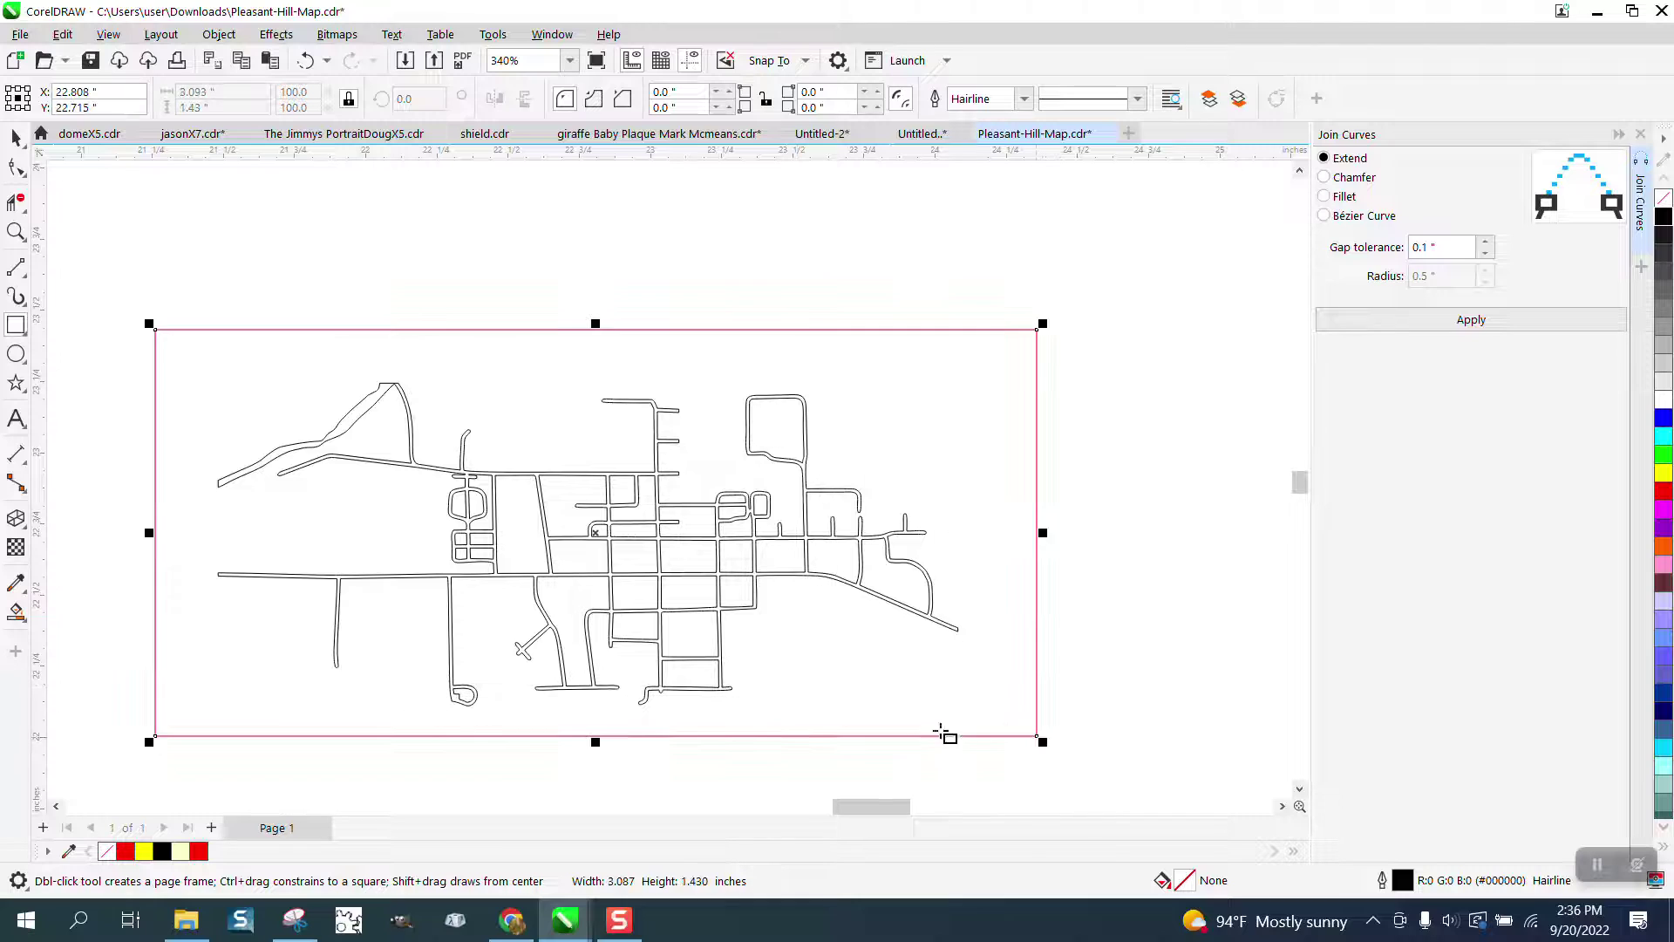
click(15, 613)
click(359, 409)
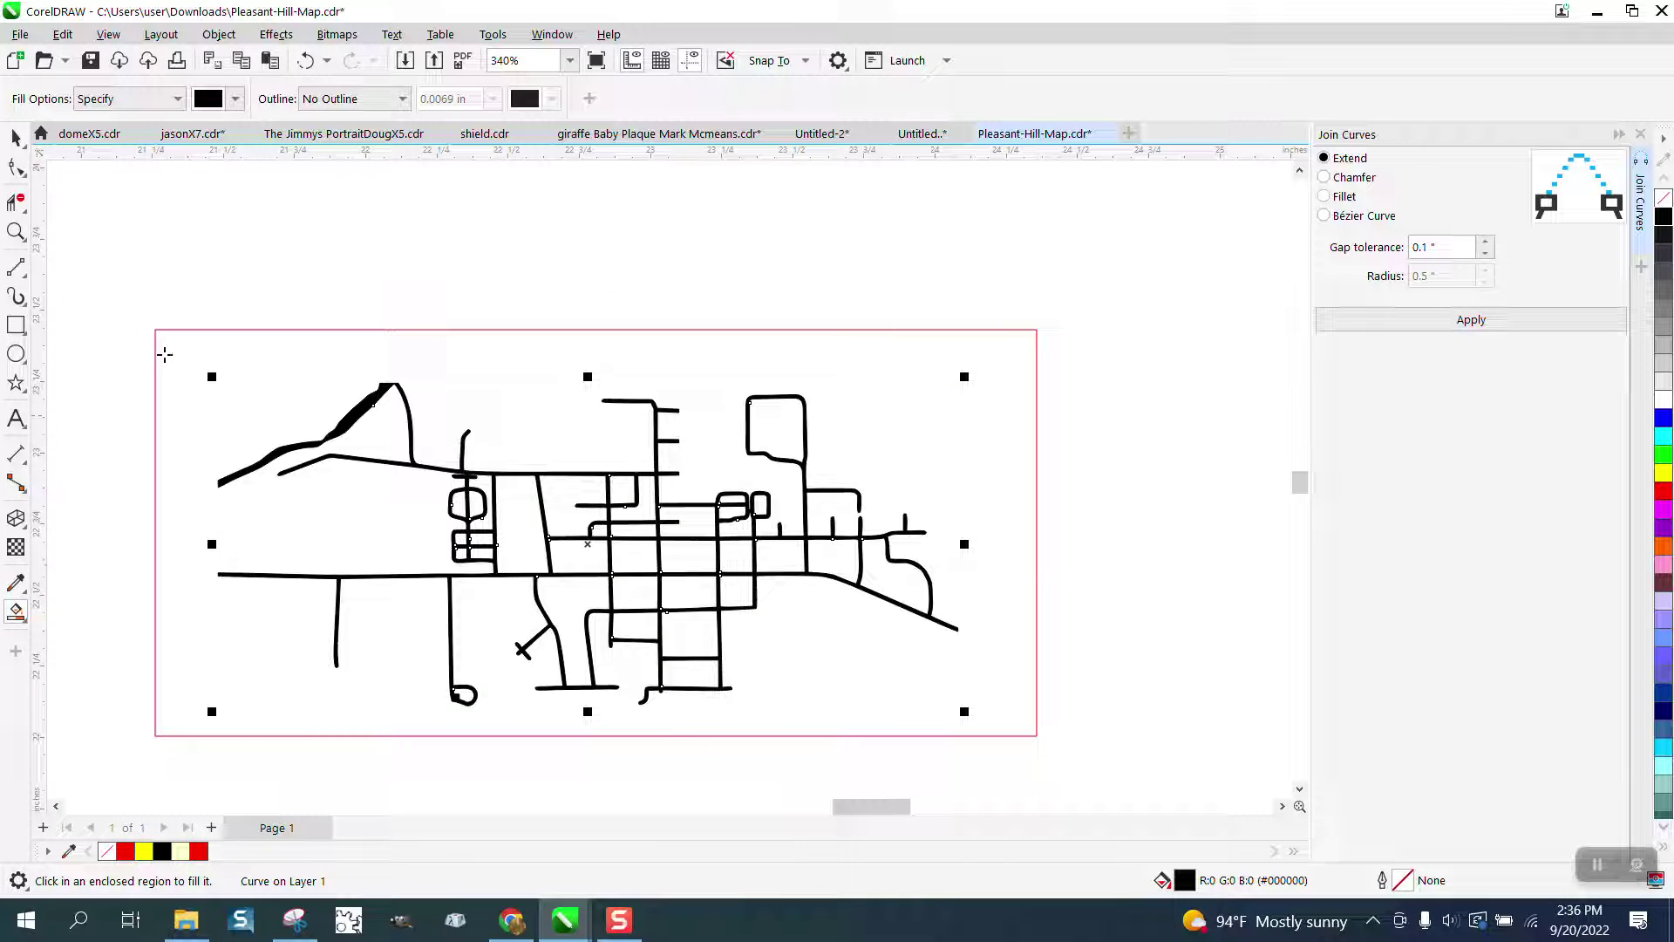
click(15, 137)
- Move the black map aside, shift the outlines and rectangle up 4 inches, then return the black map
scroll(489, 529, down, 3)
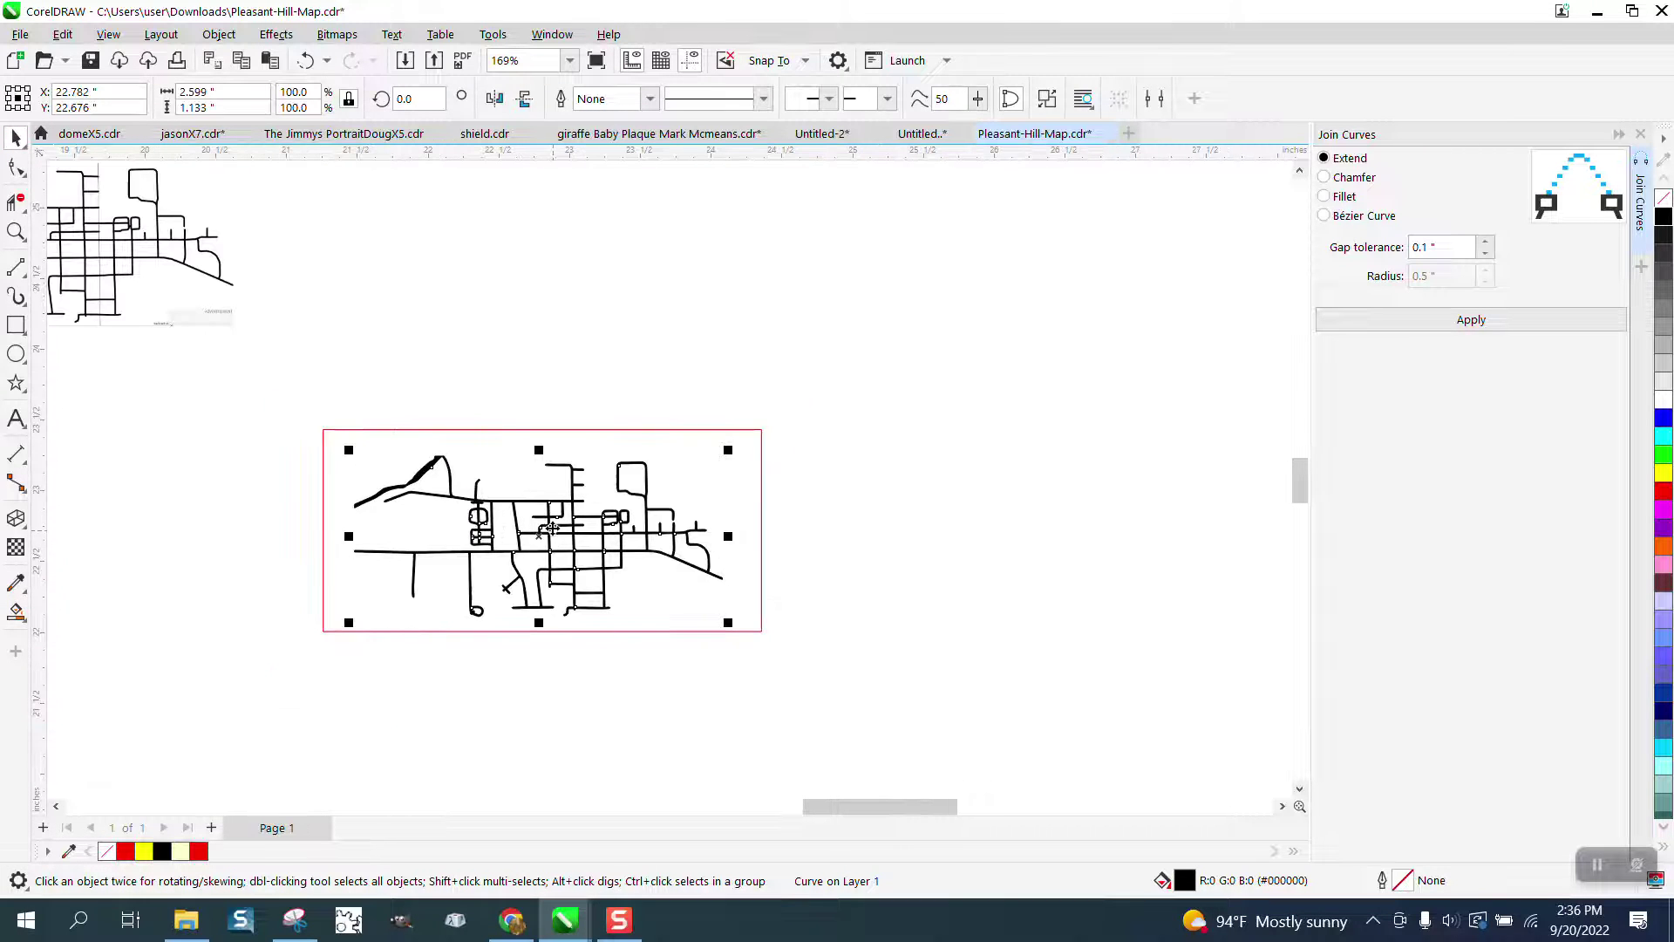
drag(542, 529, 907, 347)
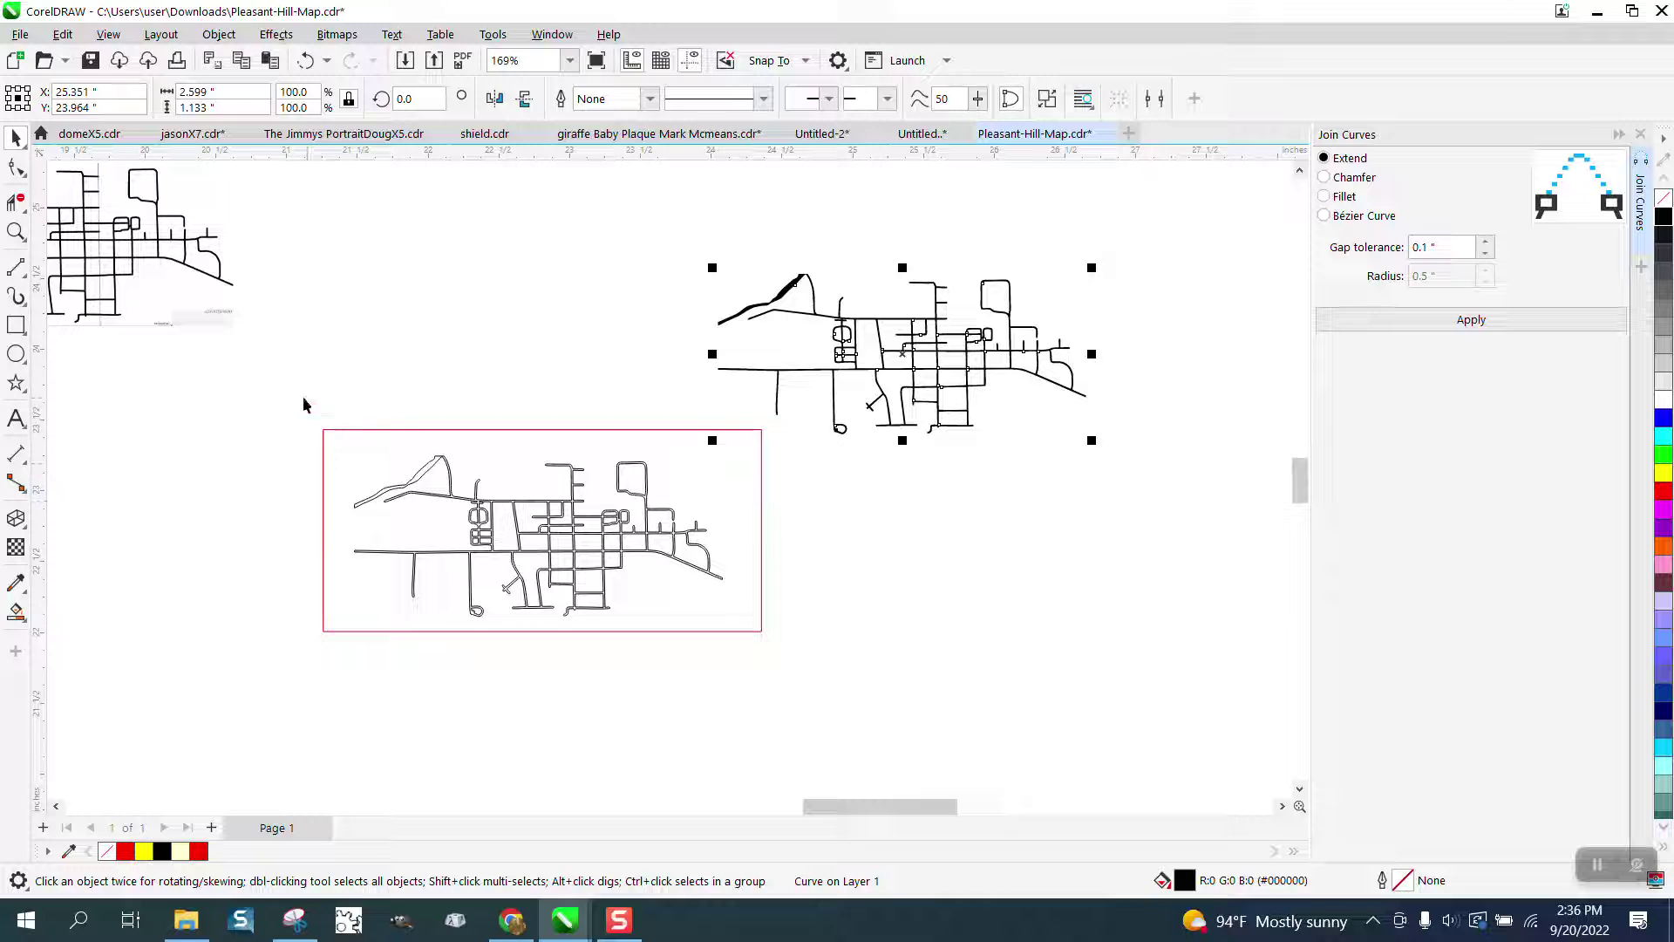
drag(304, 404, 825, 677)
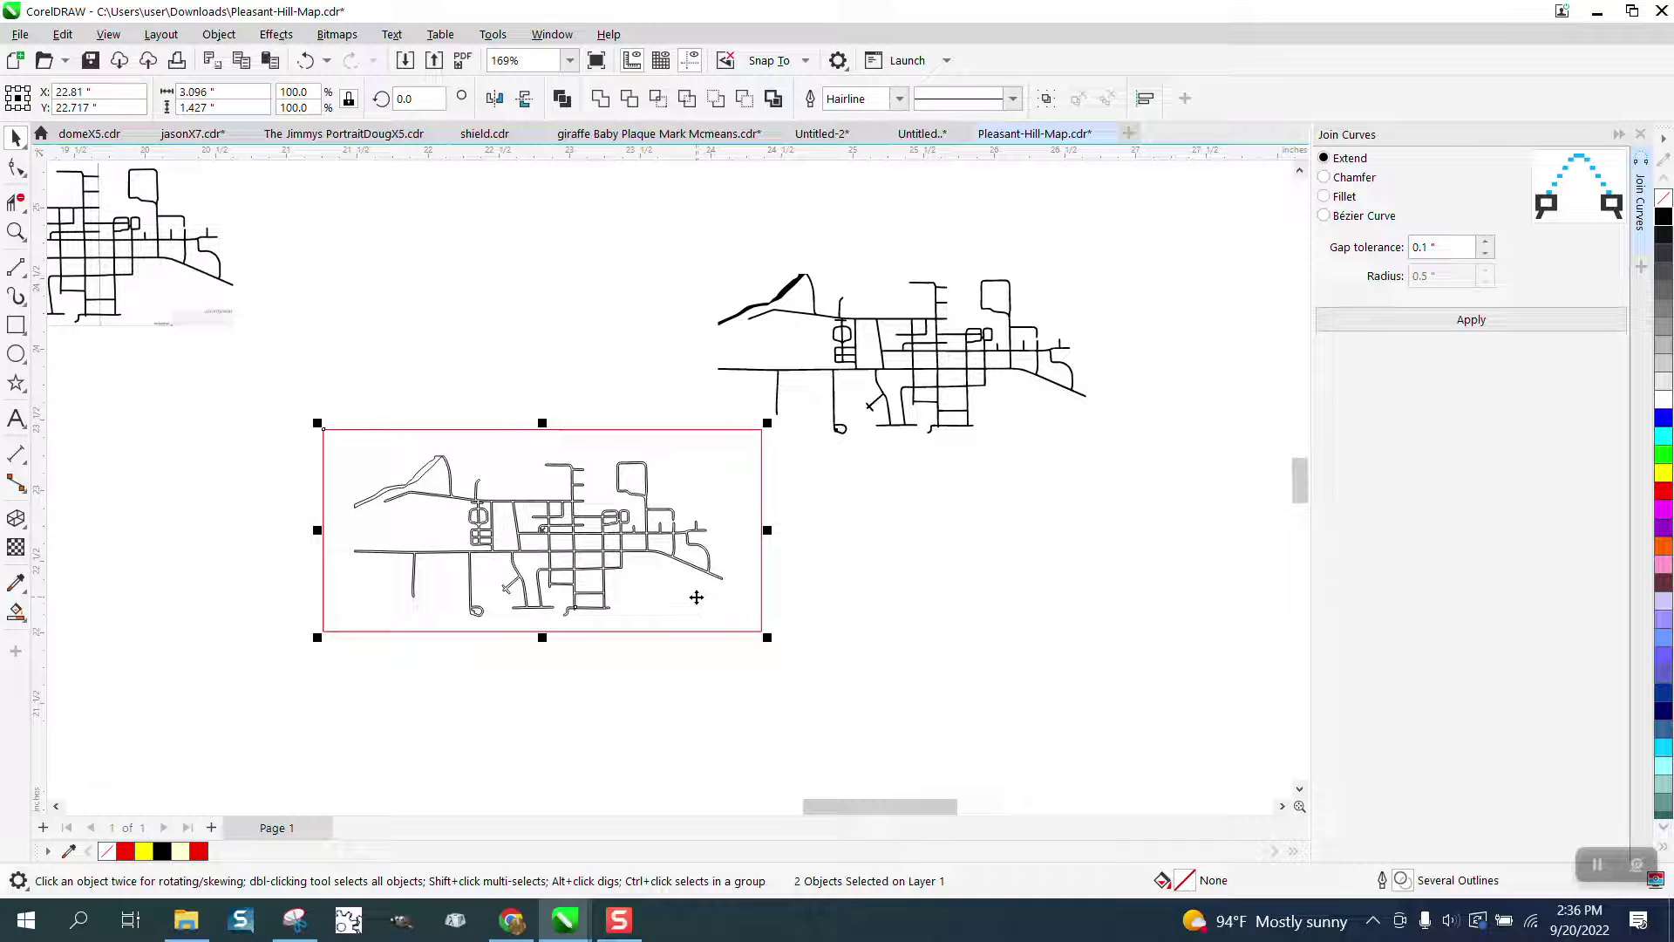
key(Up)
key(Up)
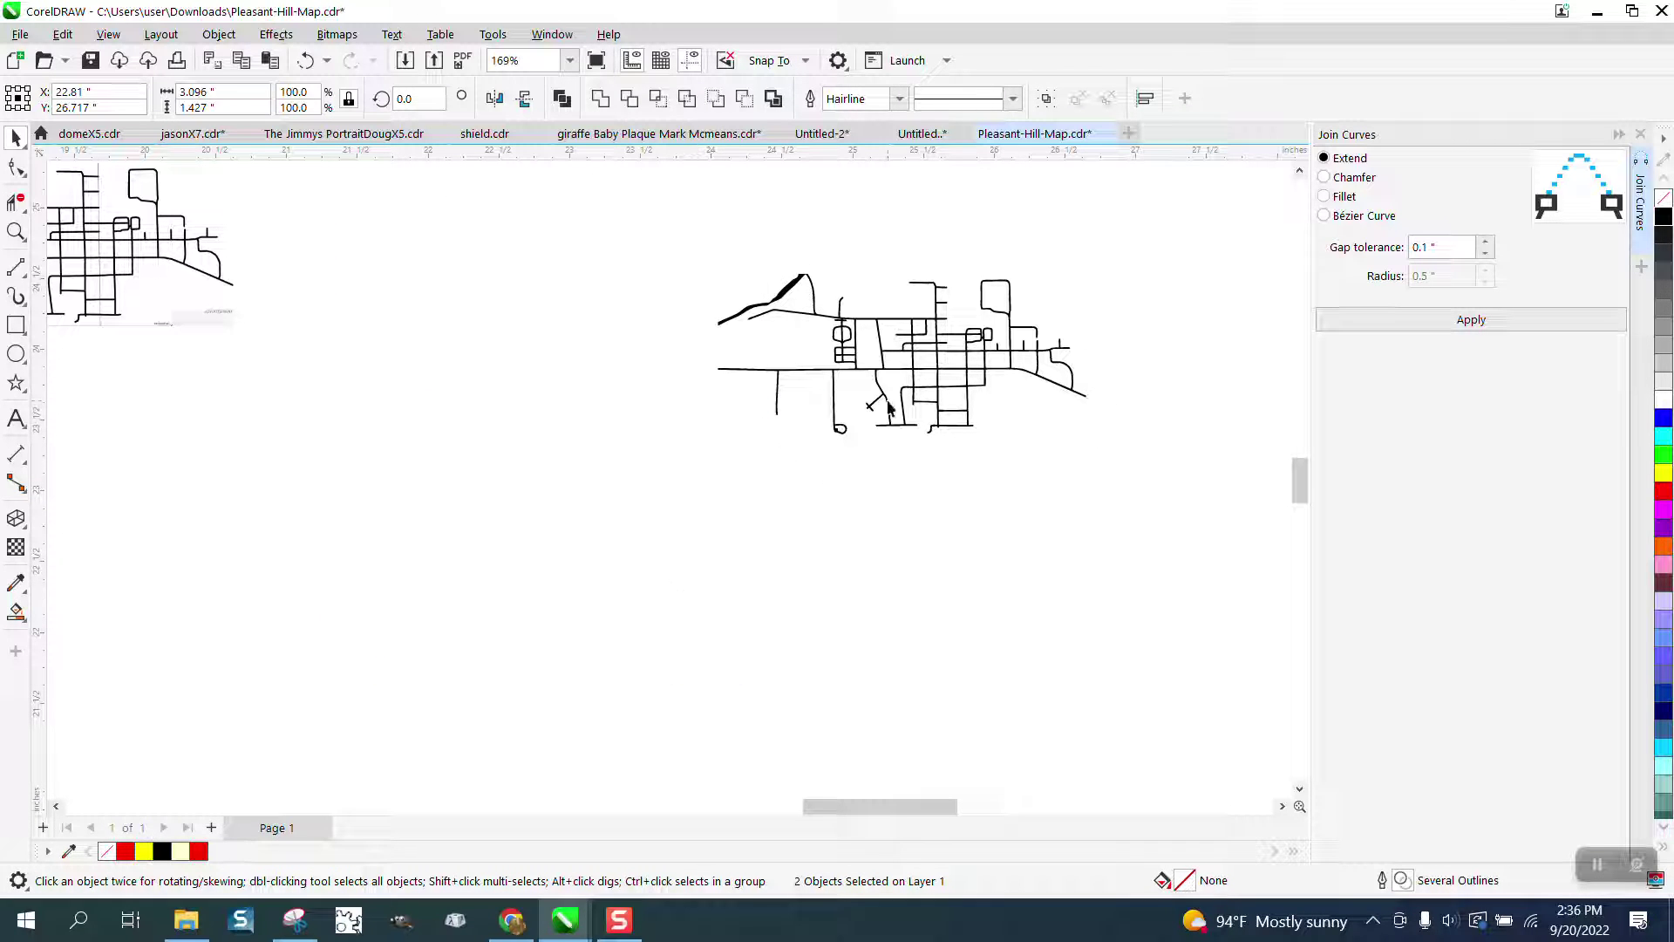
drag(938, 362, 618, 504)
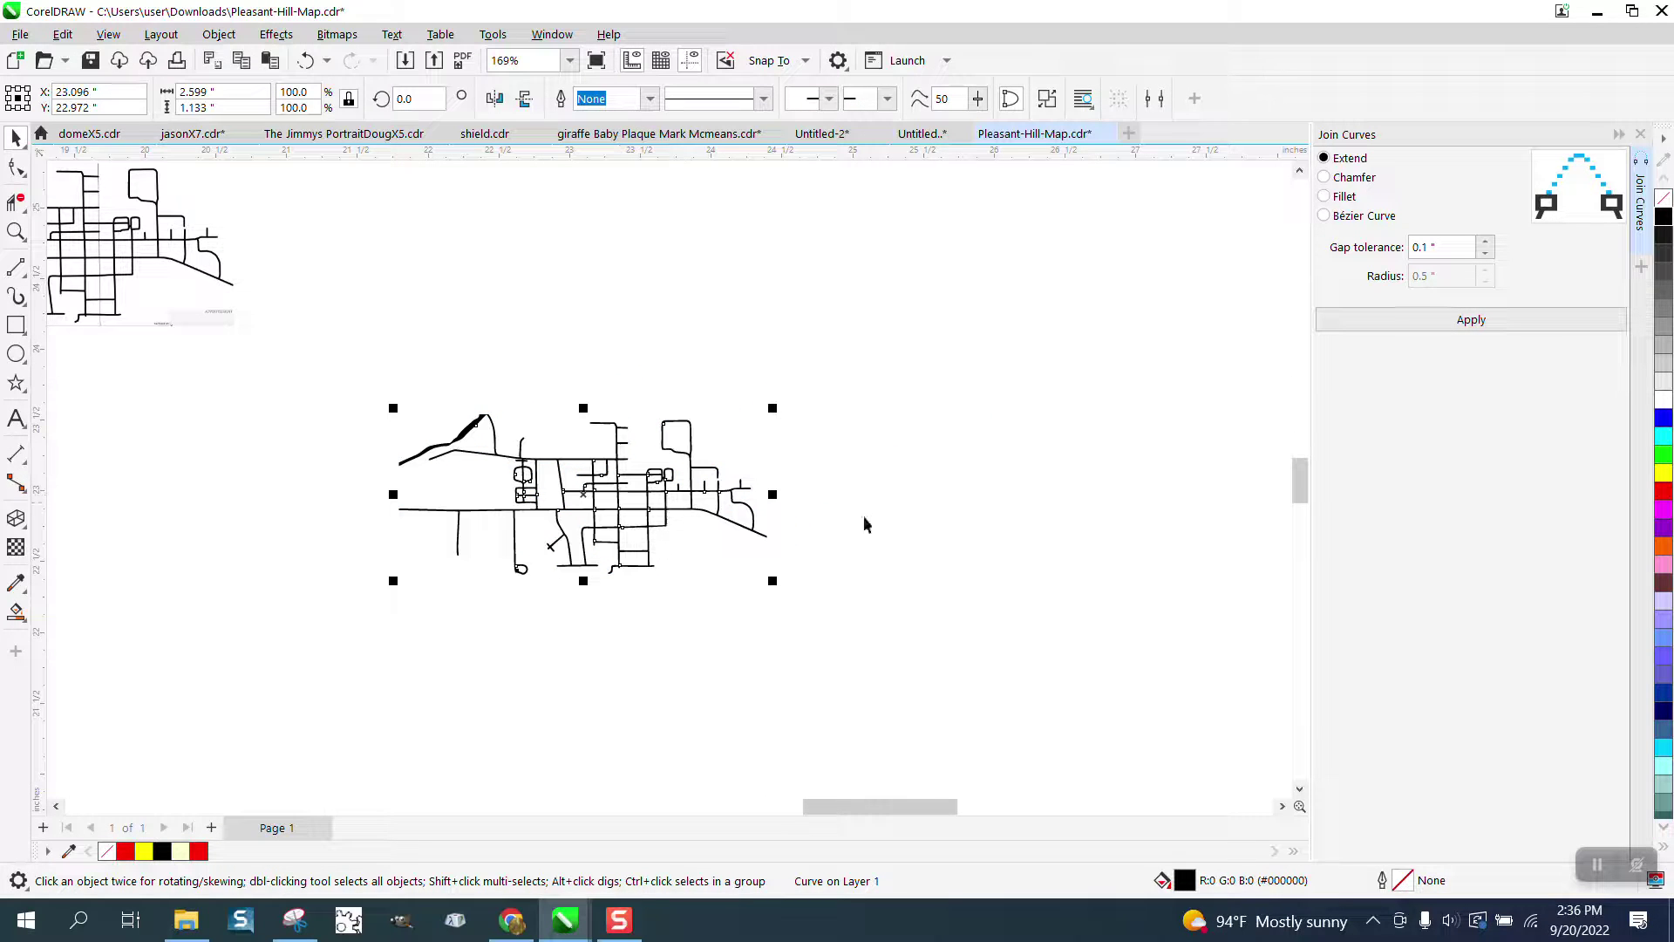
- Give the black map a black hairline outline and add a page-sized frame around it
right_click(1665, 218)
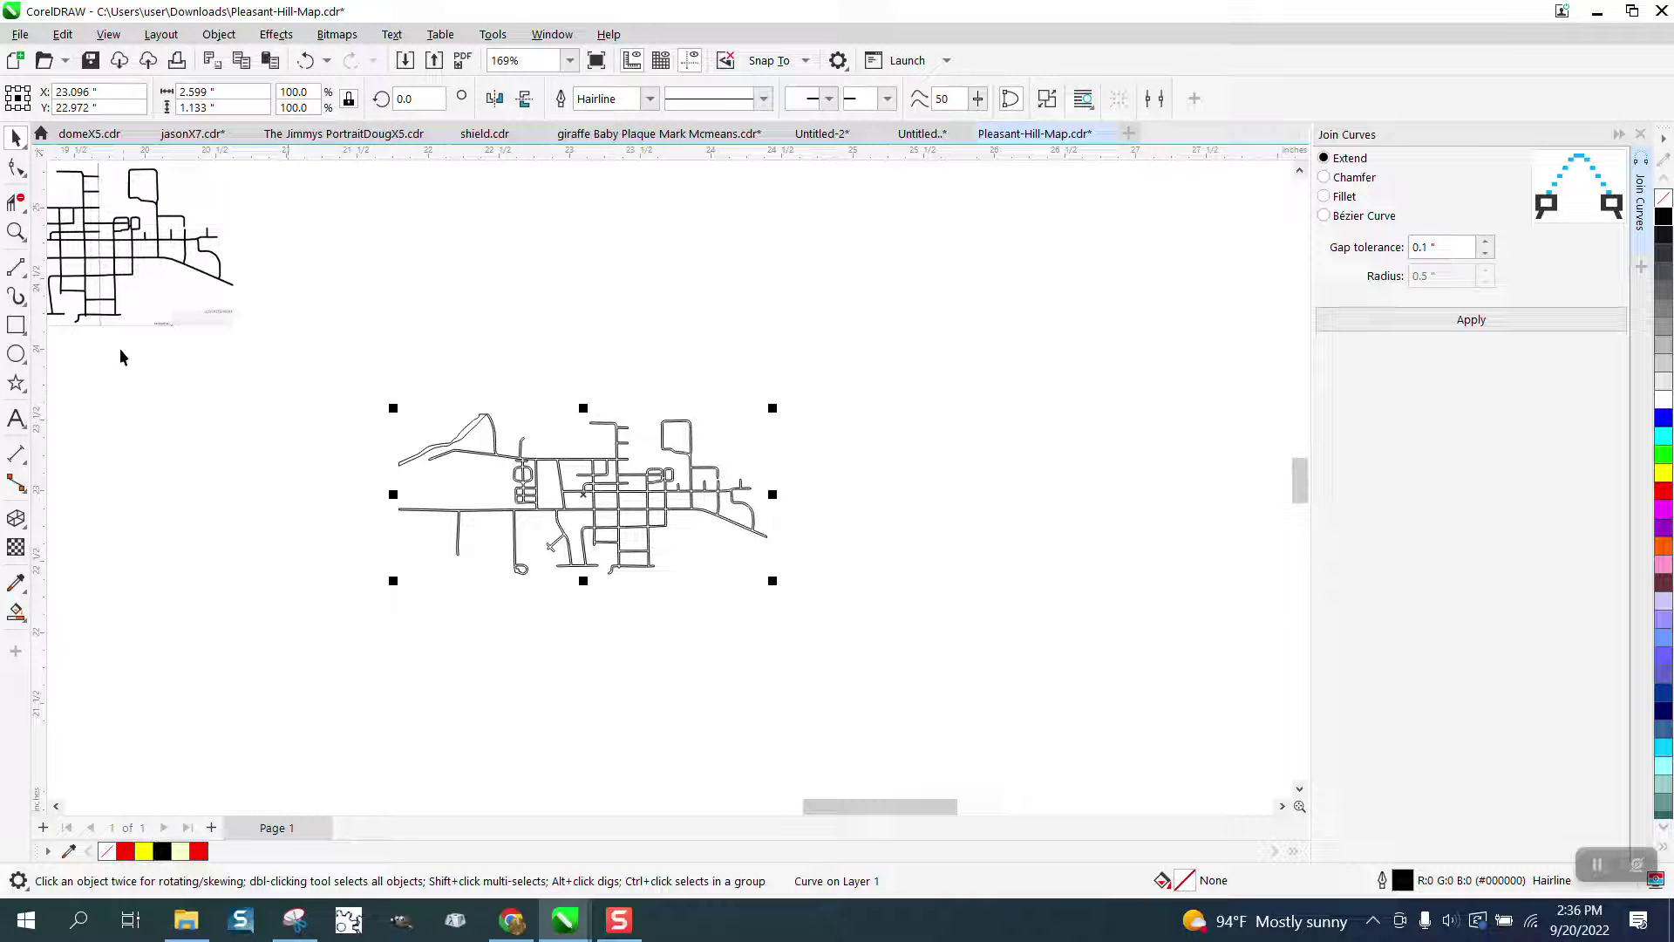
double_click(15, 327)
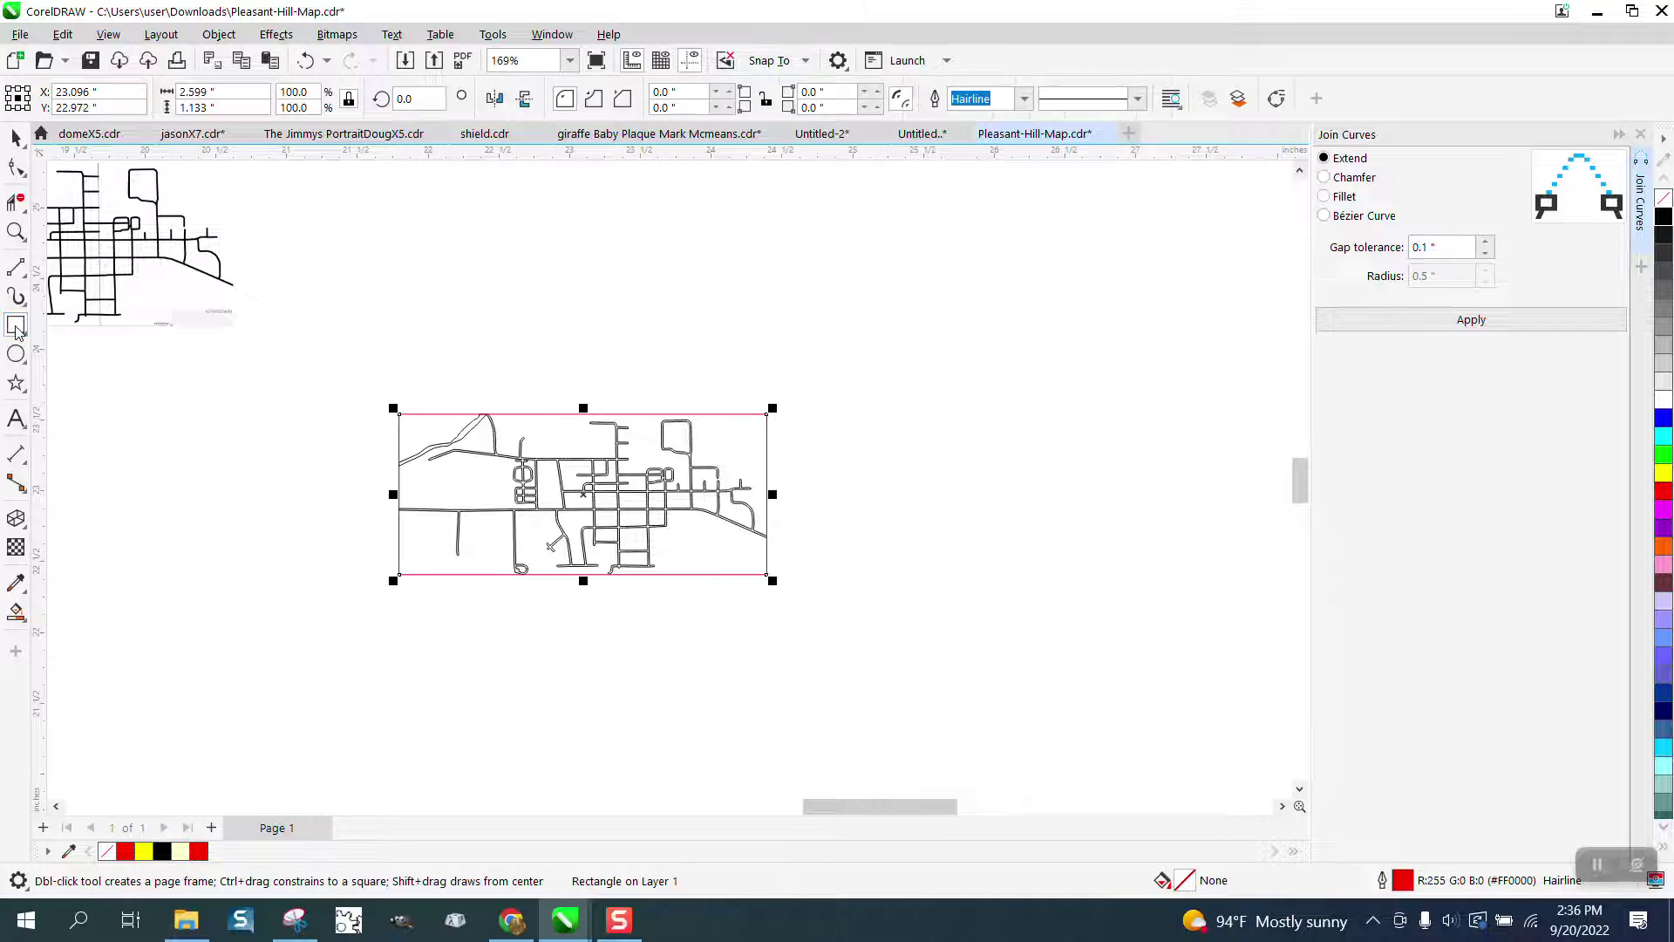
click(16, 231)
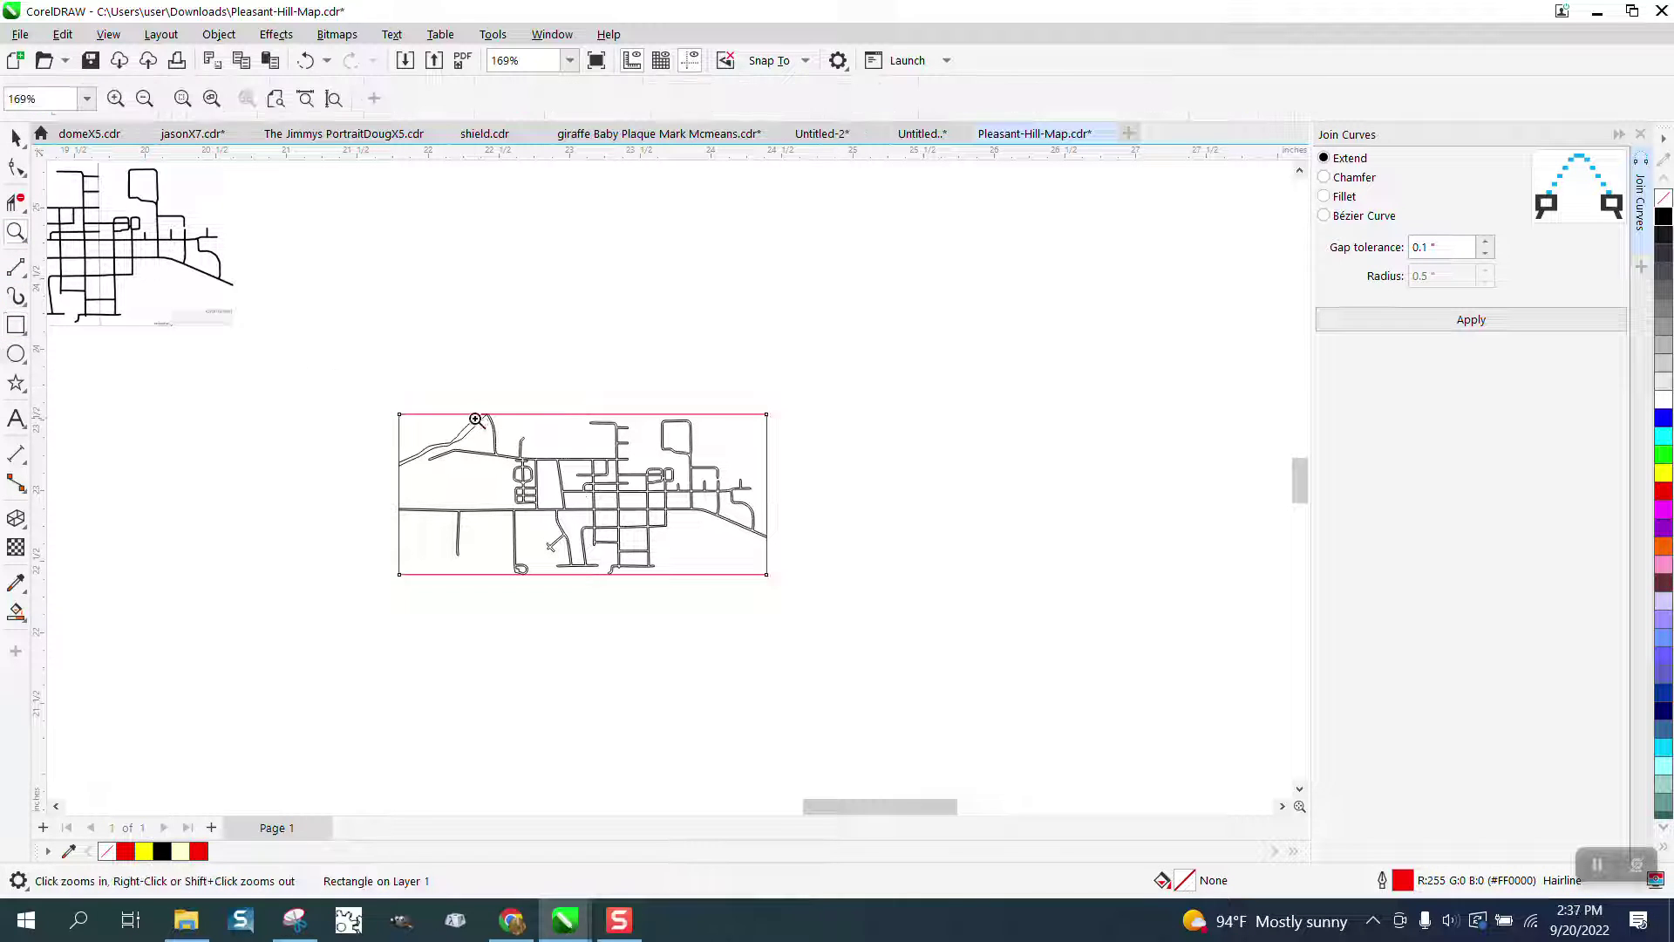
drag(393, 388, 882, 602)
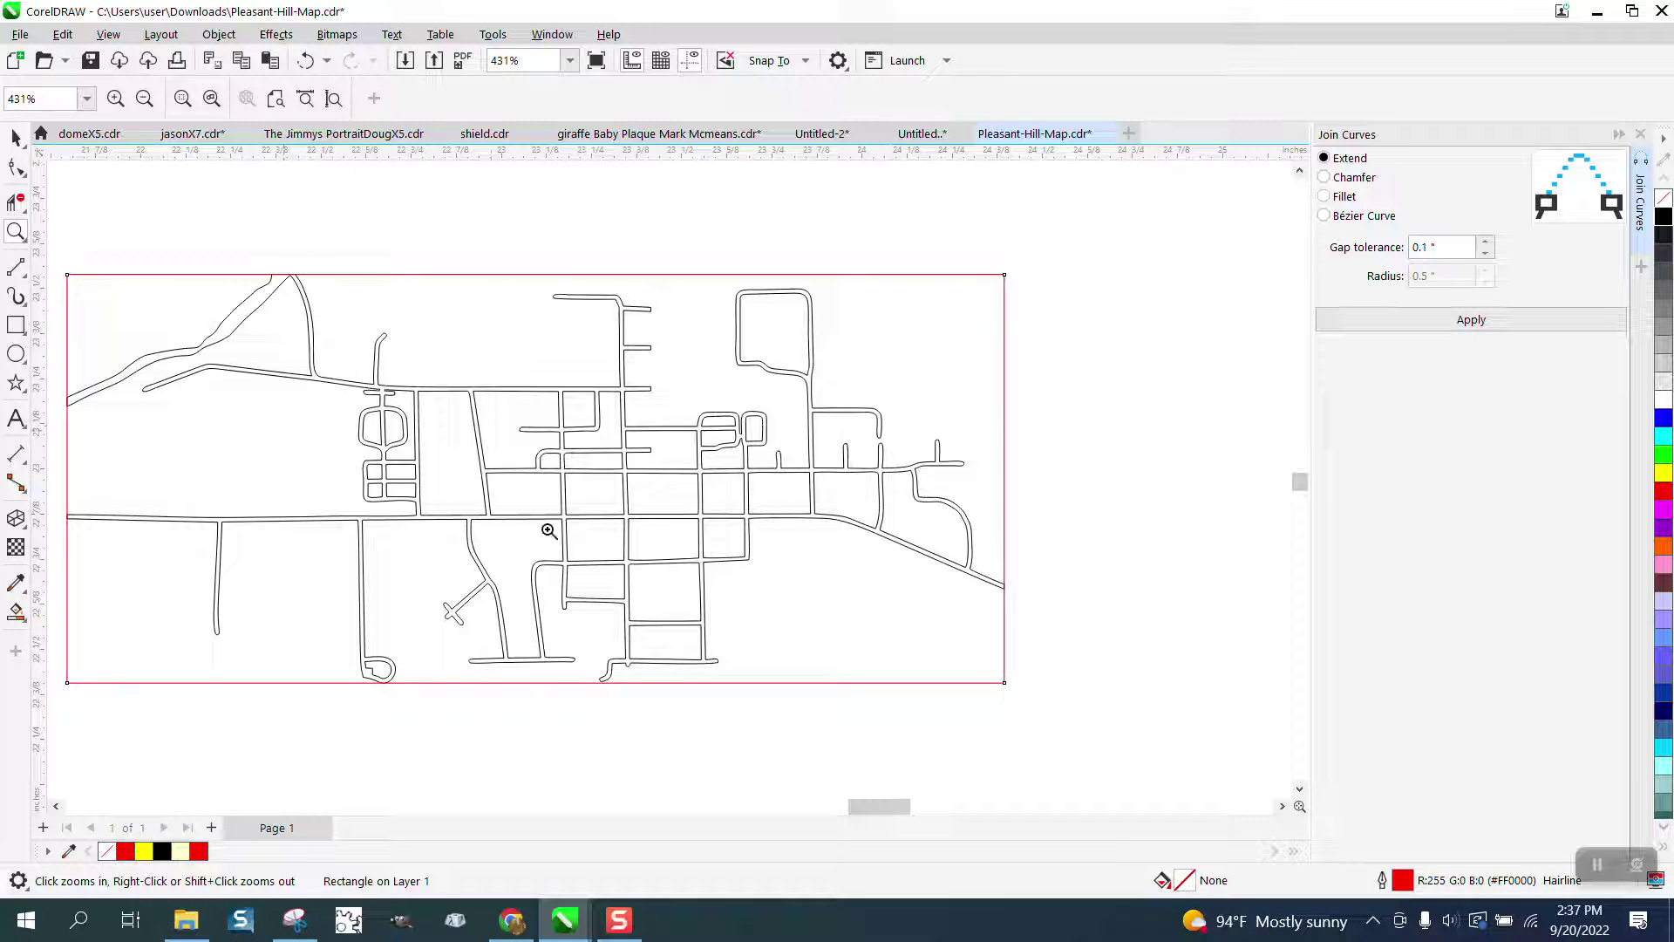
click(14, 139)
- Apply an inside contour with a 0.015-inch offset to the frame, replacing a too-wide first attempt
click(1657, 137)
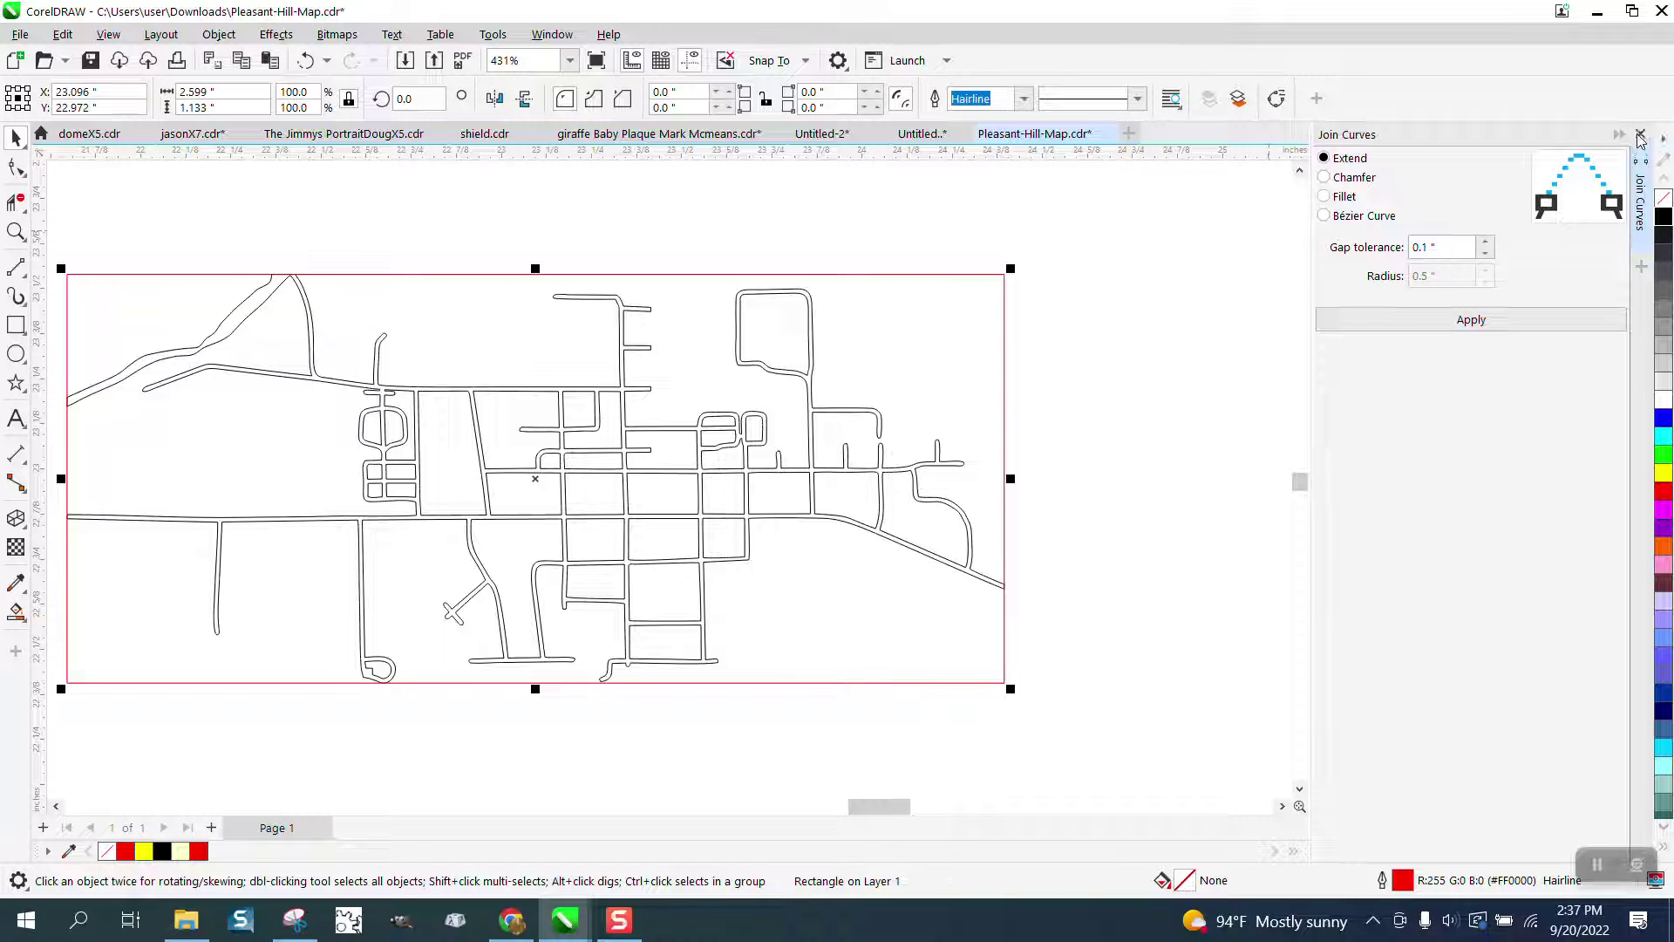
click(276, 34)
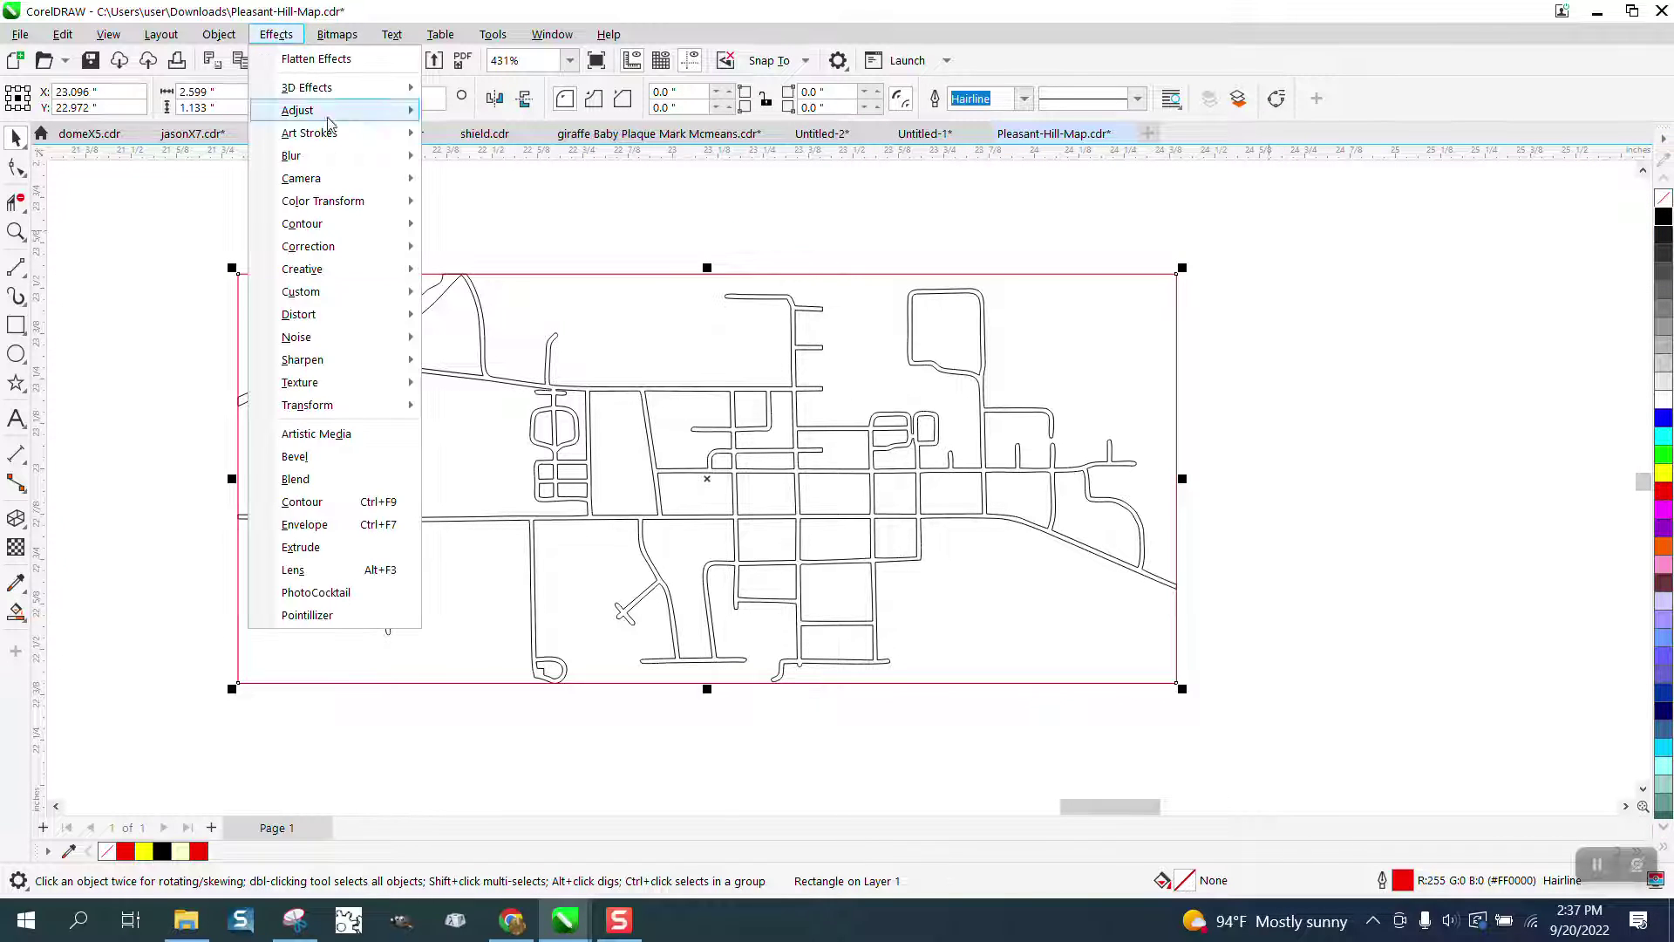
click(331, 491)
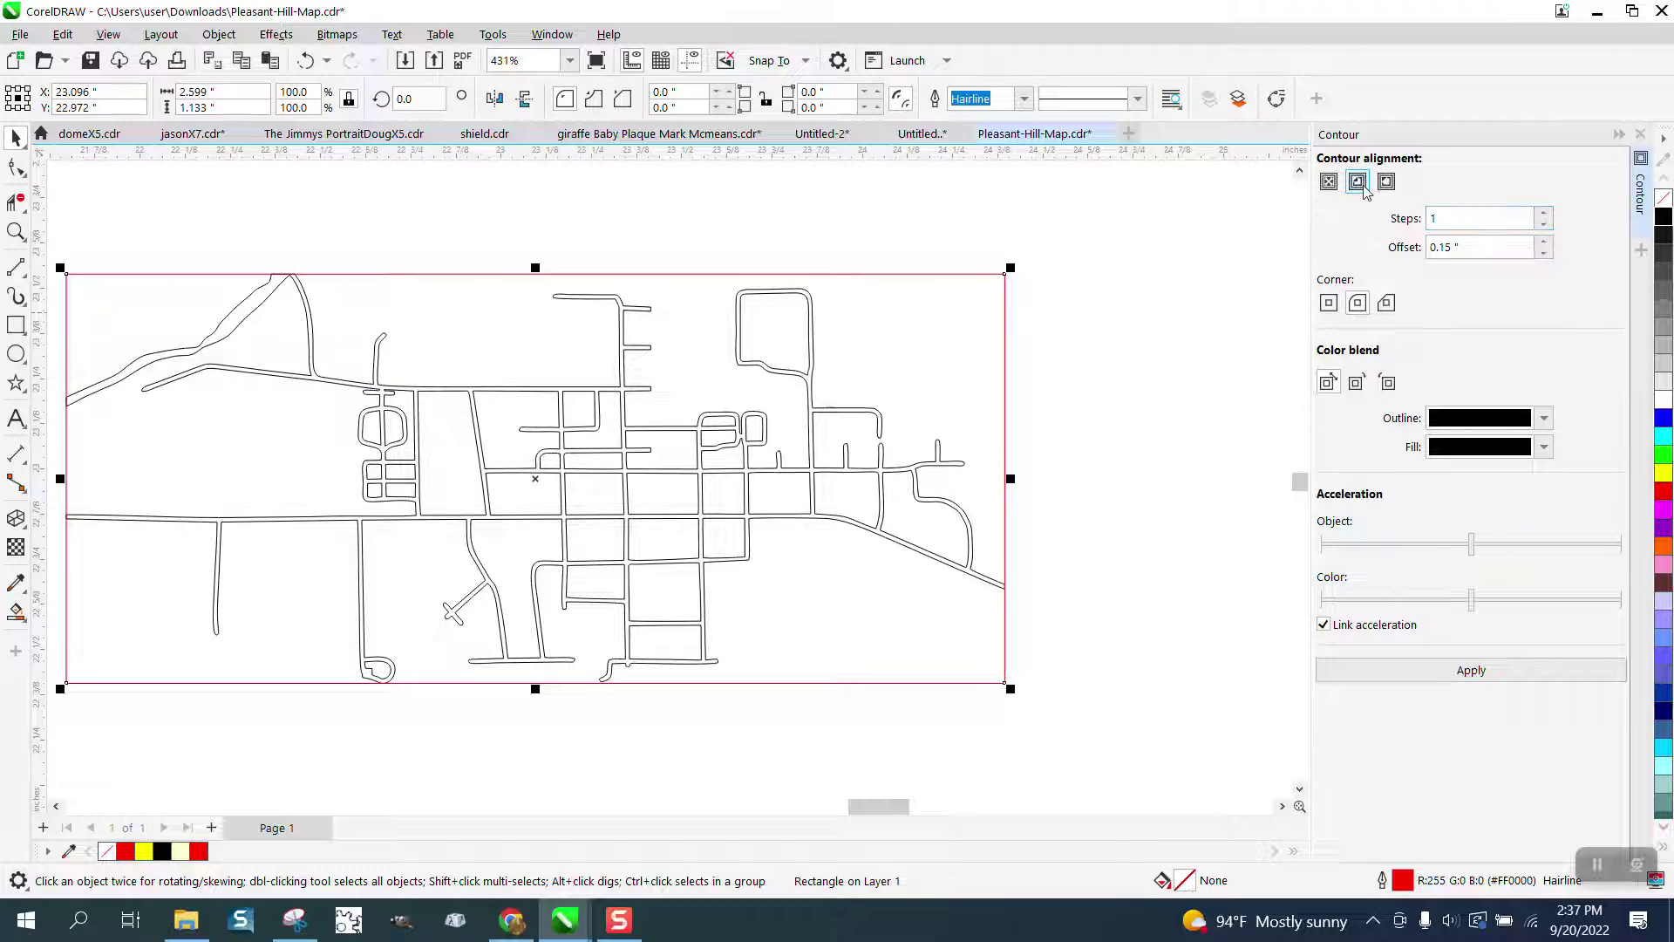
click(1472, 670)
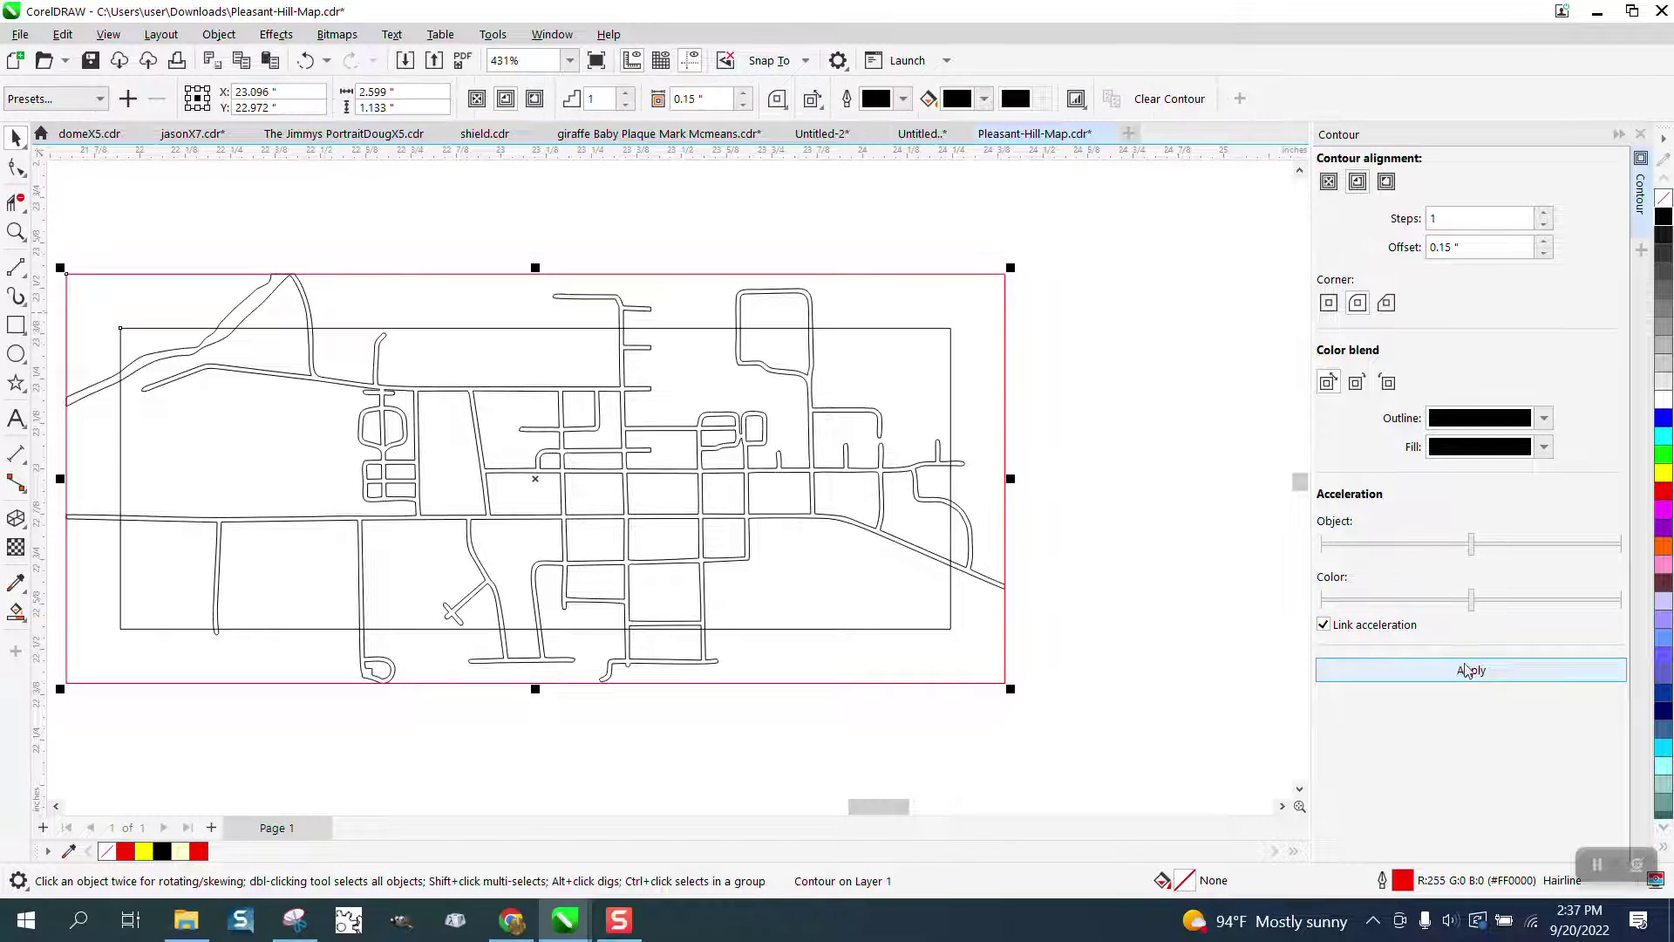
click(305, 60)
click(1460, 251)
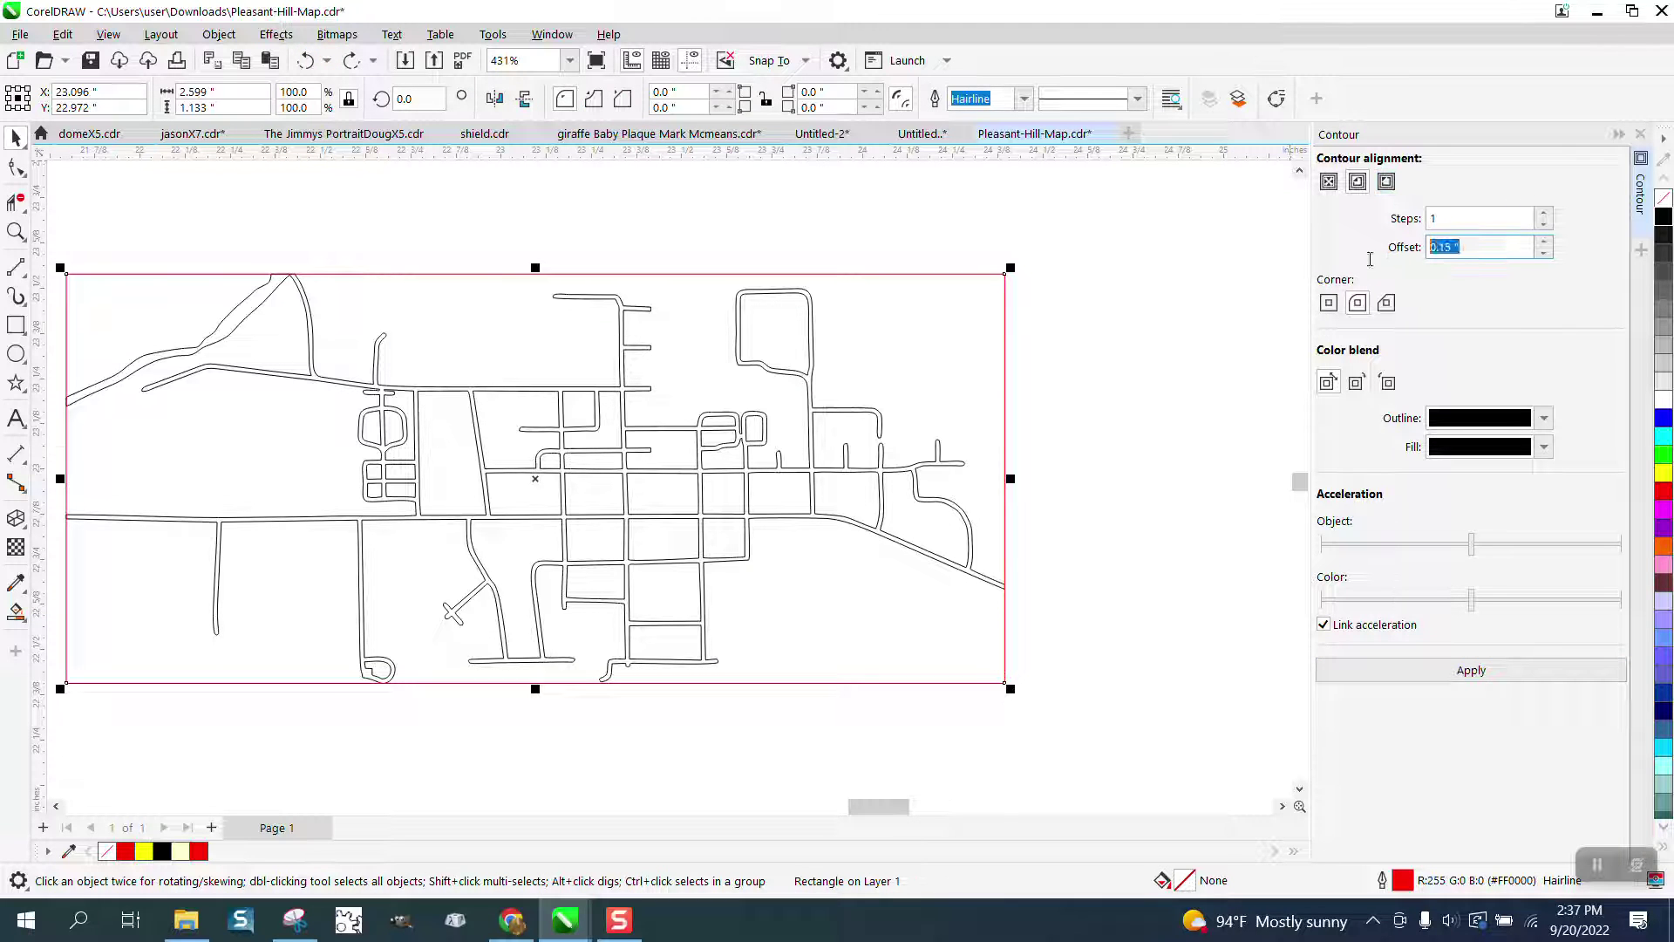
text(.)
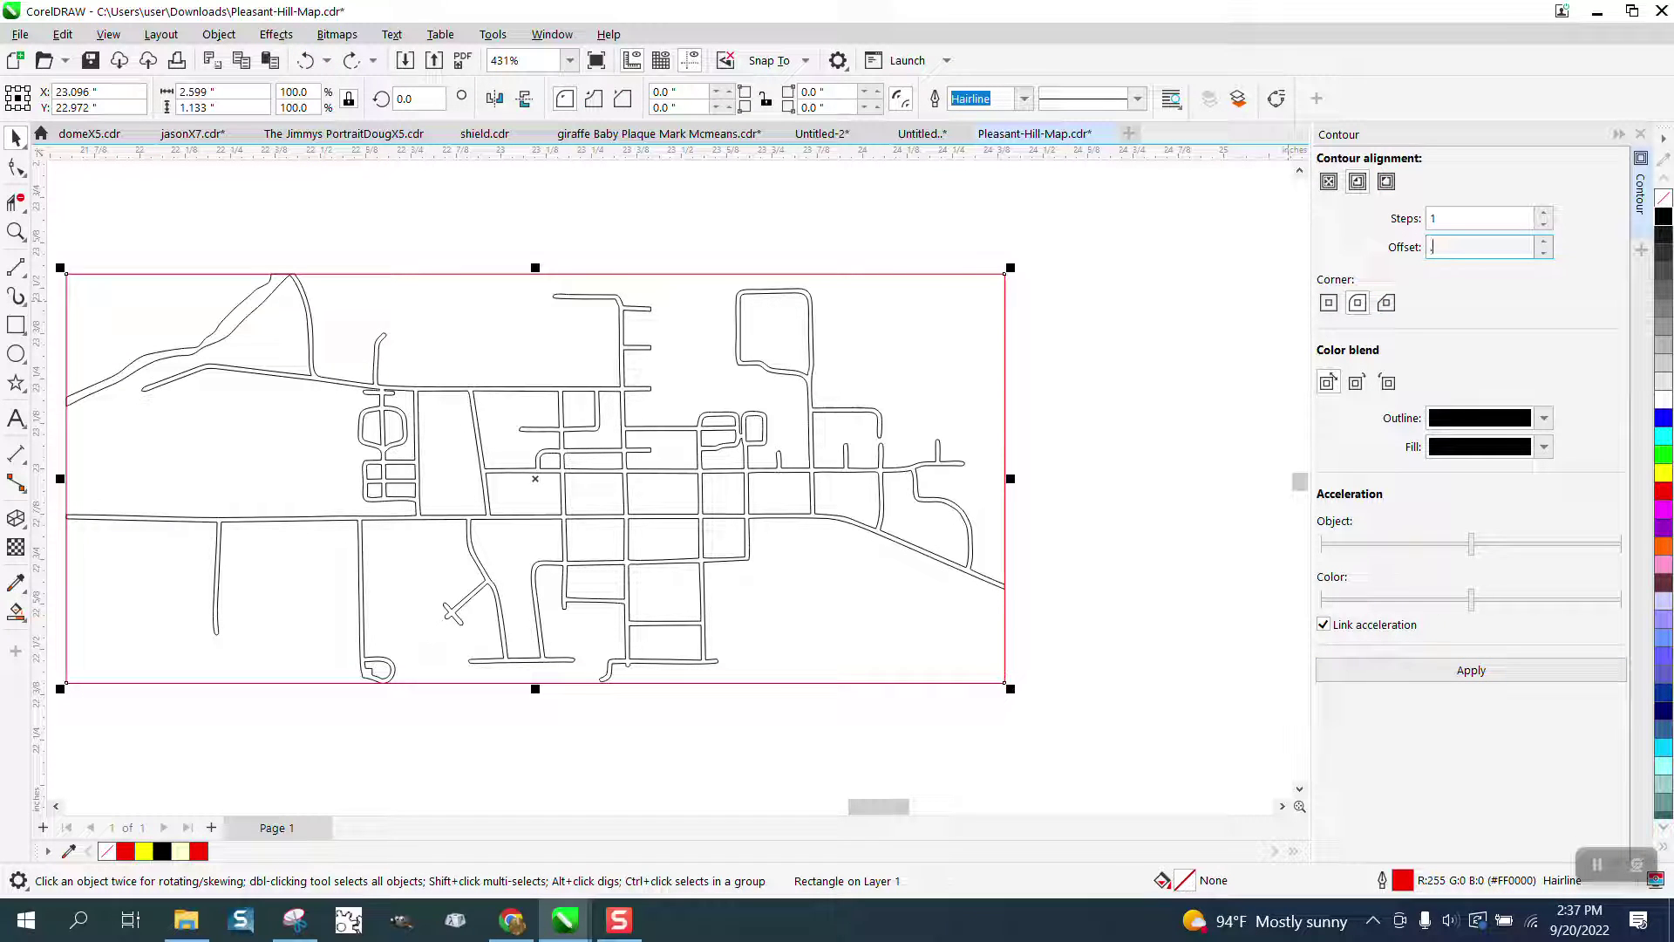
text(015)
click(1474, 670)
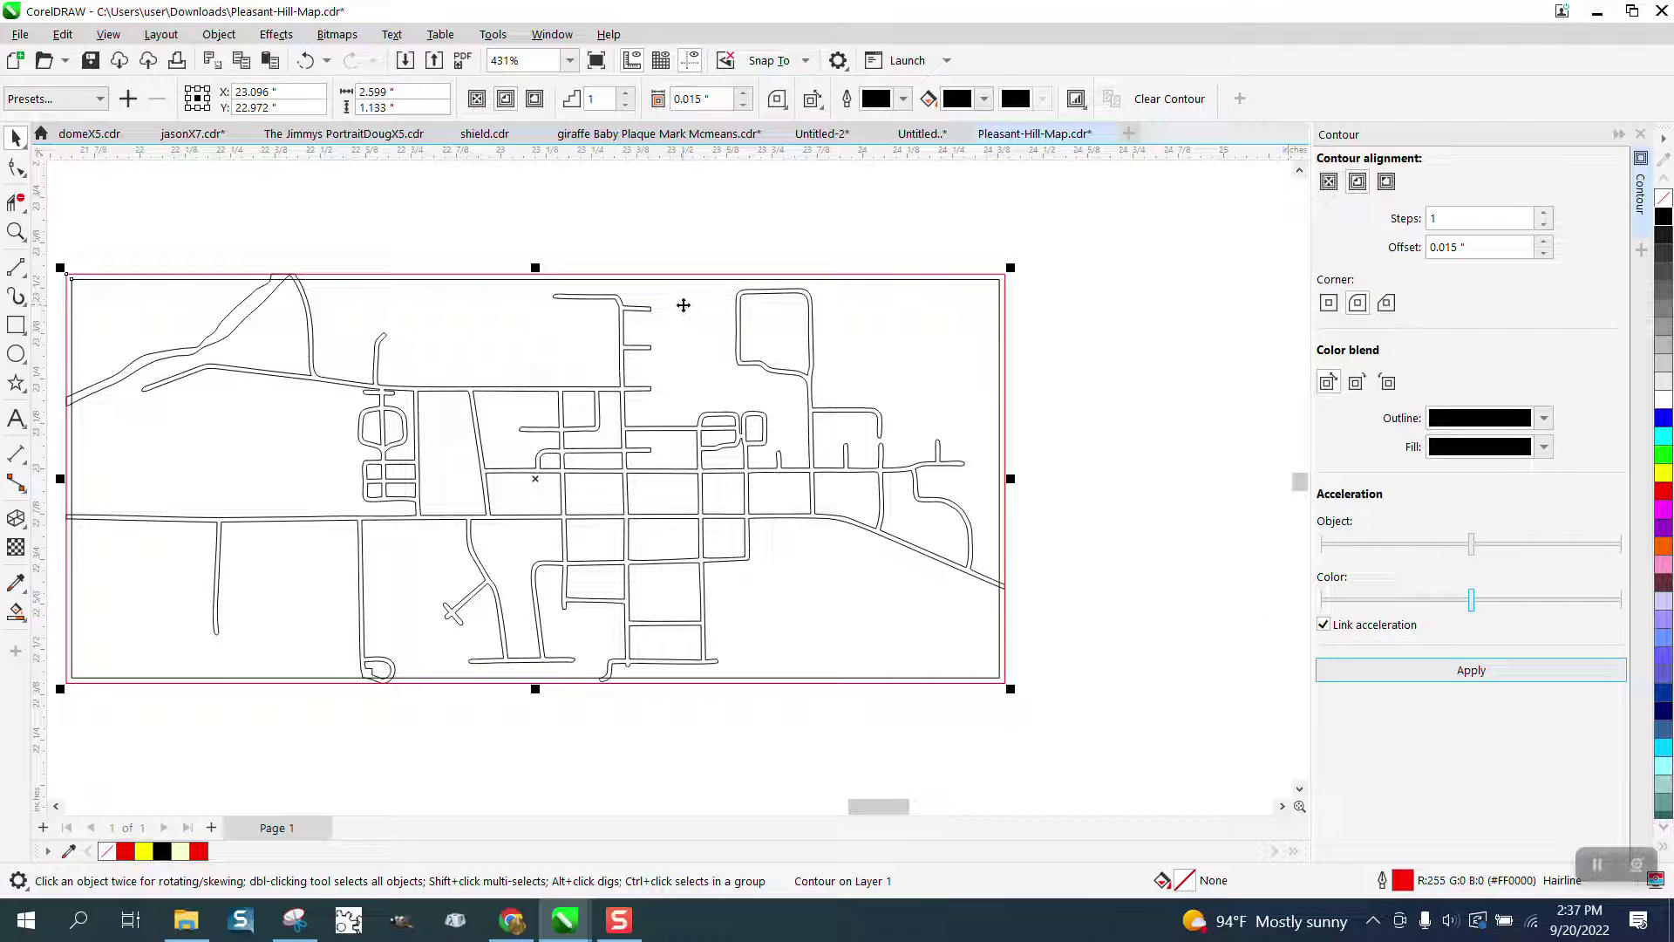
scroll(635, 255, down, 2)
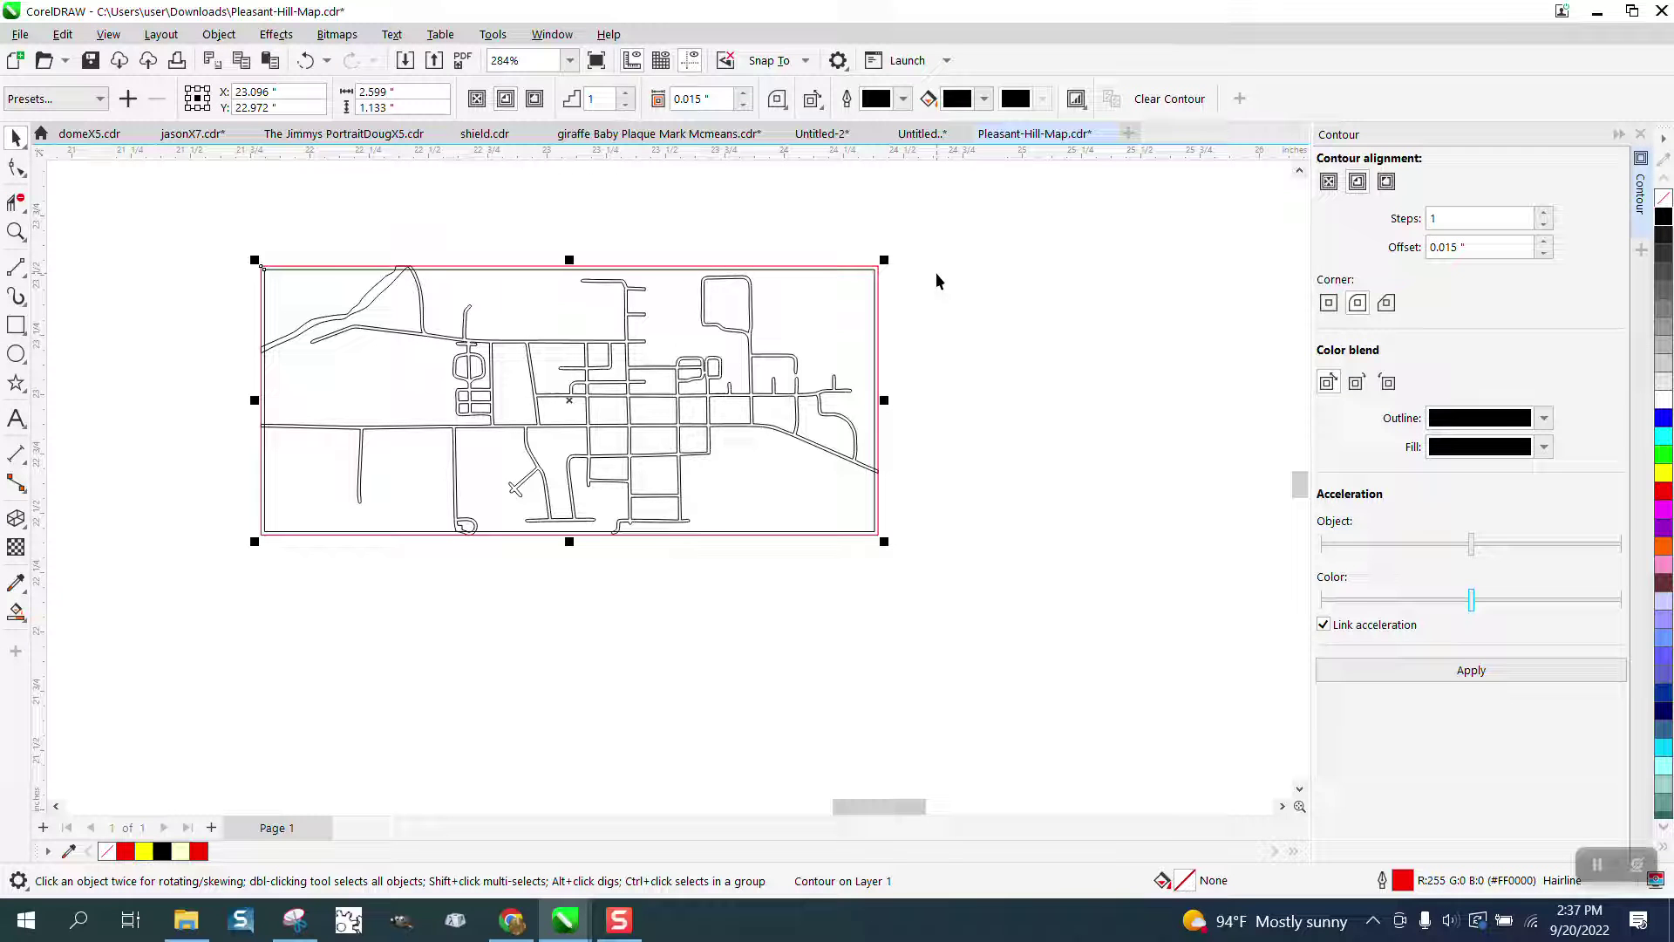
click(219, 34)
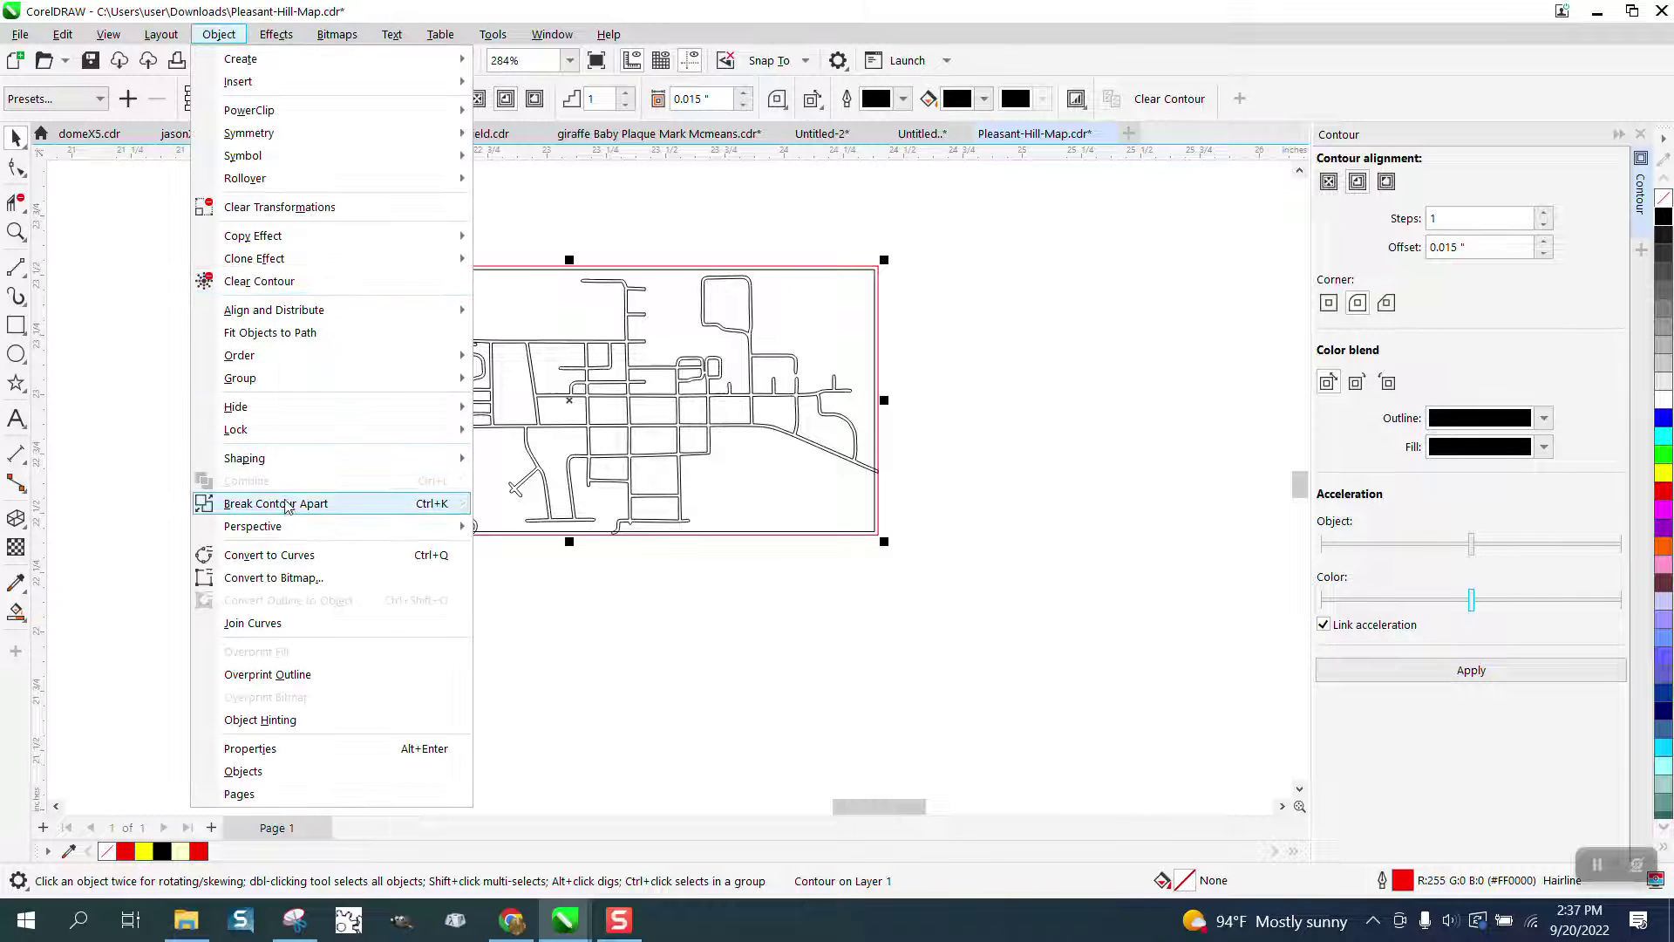
- Break the contour apart and move the red frame rectangle 2 inches down
click(287, 504)
click(478, 260)
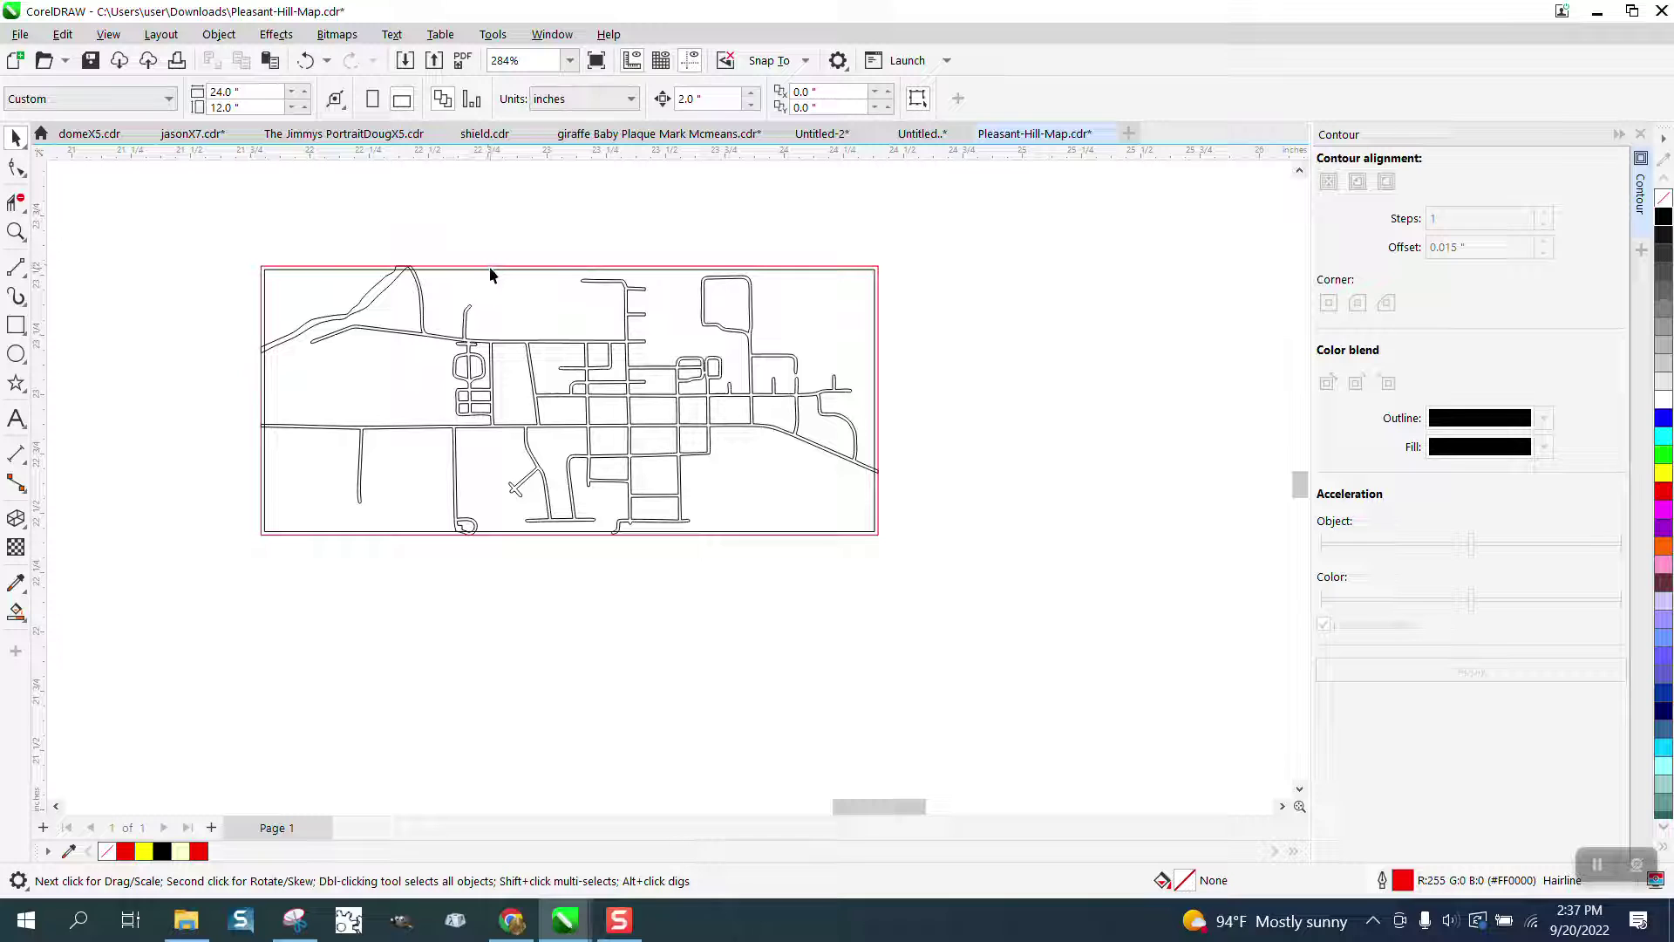
click(490, 267)
key(Down)
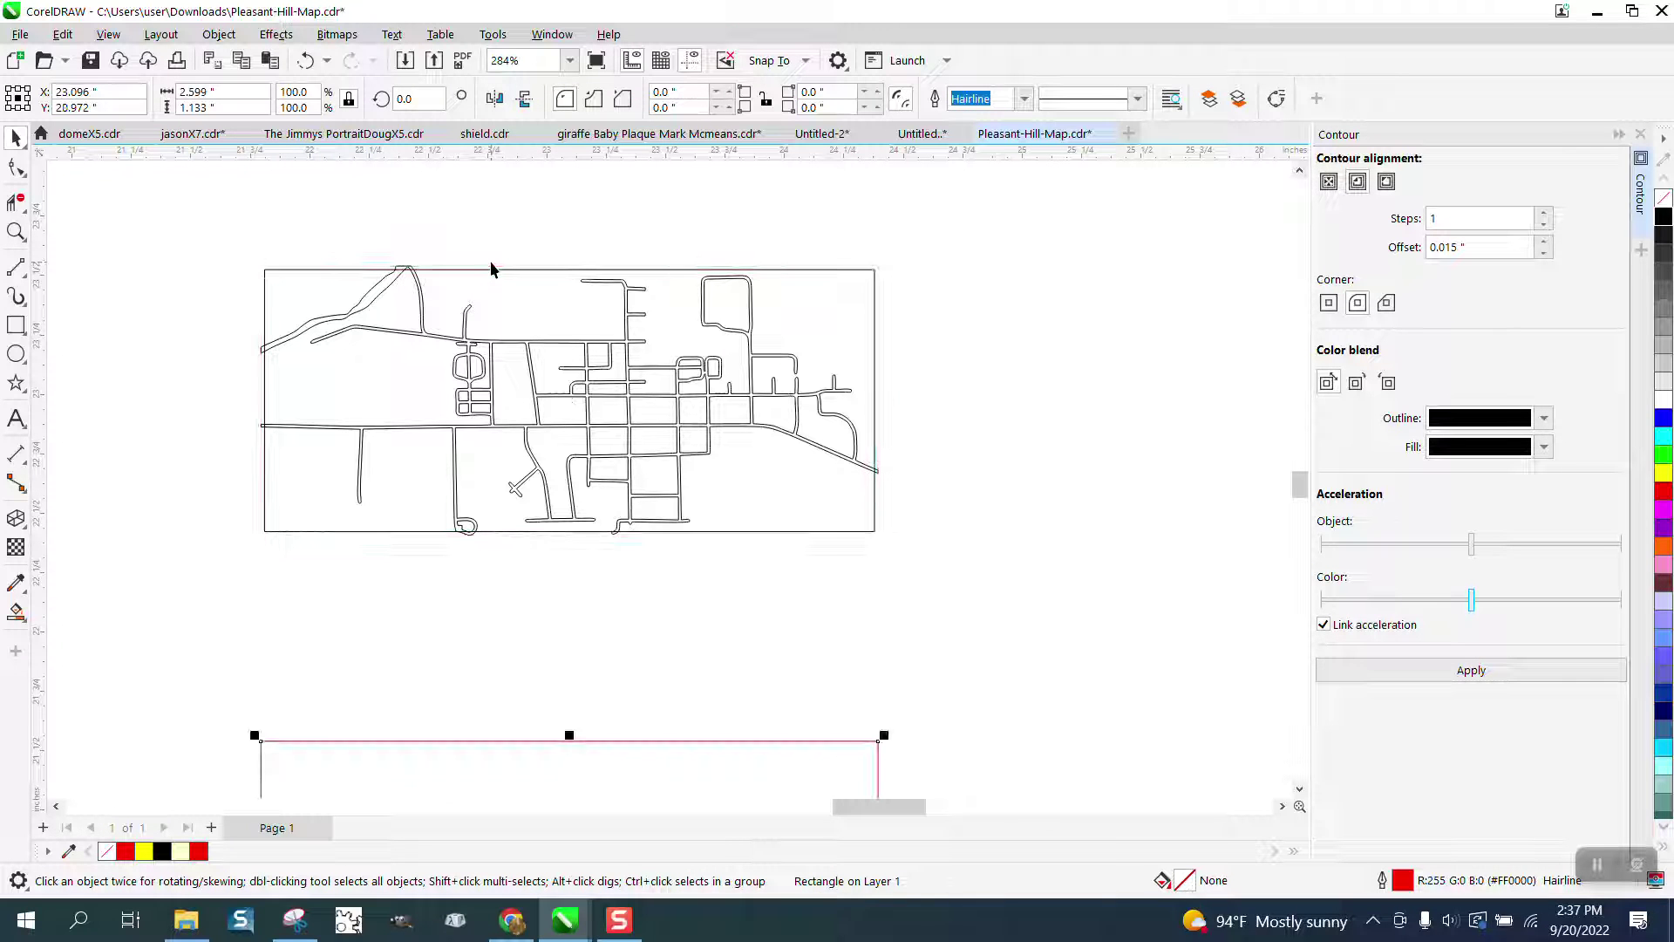
- Cut the streets out of the frame with Front minus back, after undoing a mistaken merge
drag(163, 209, 967, 624)
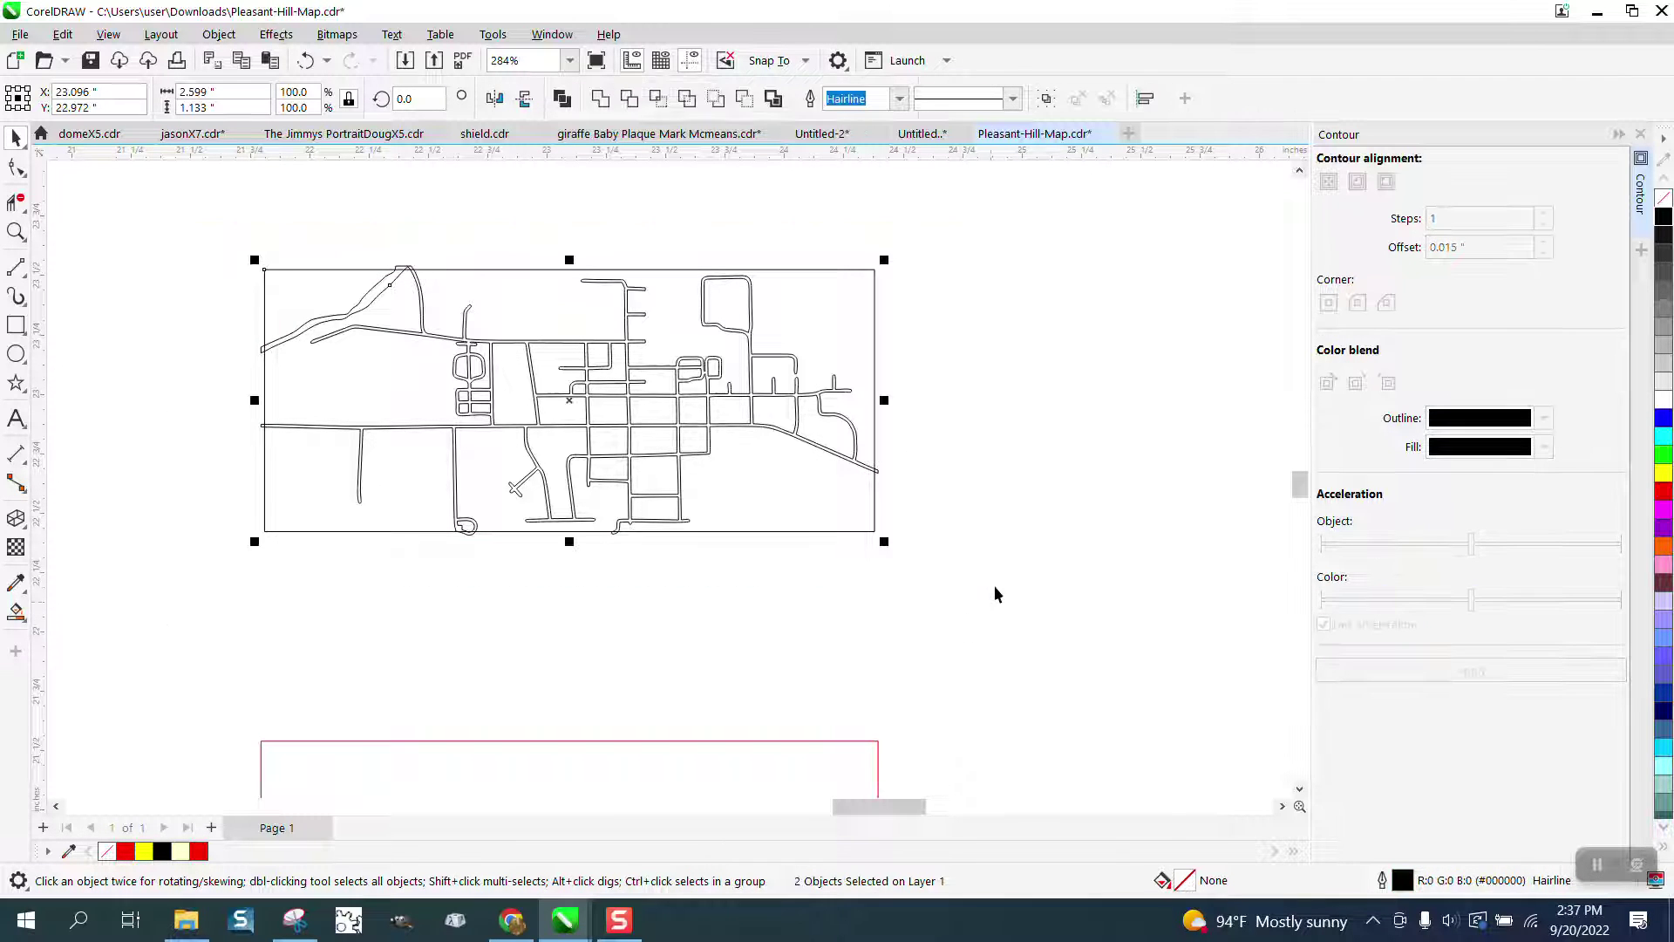
click(600, 98)
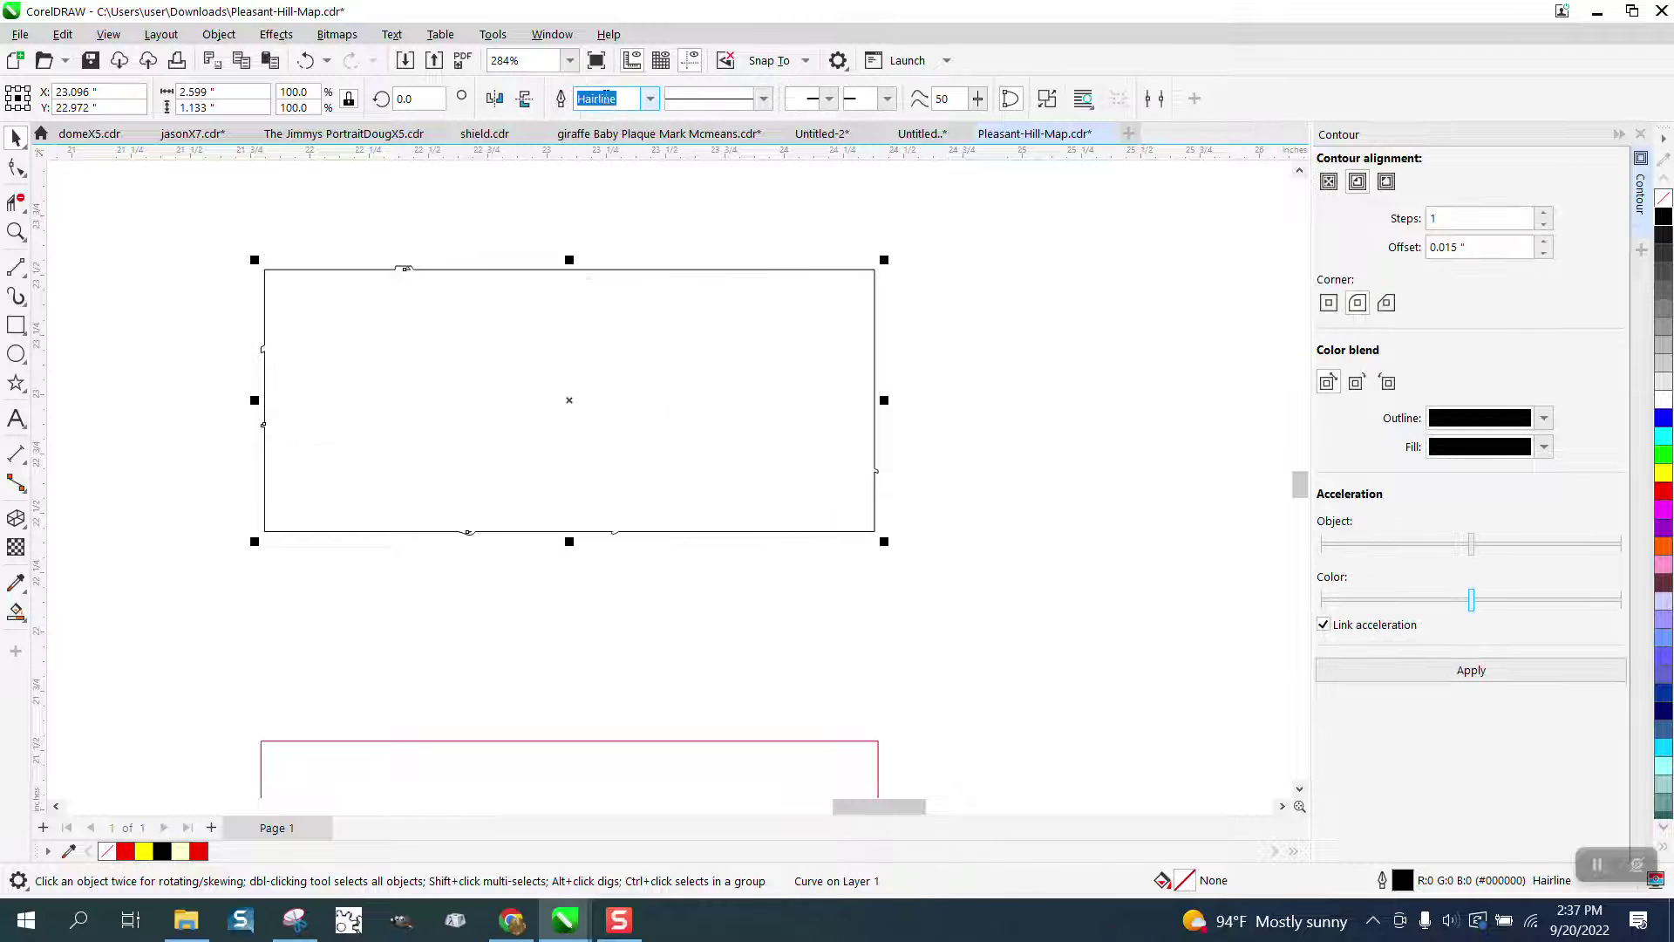
click(305, 61)
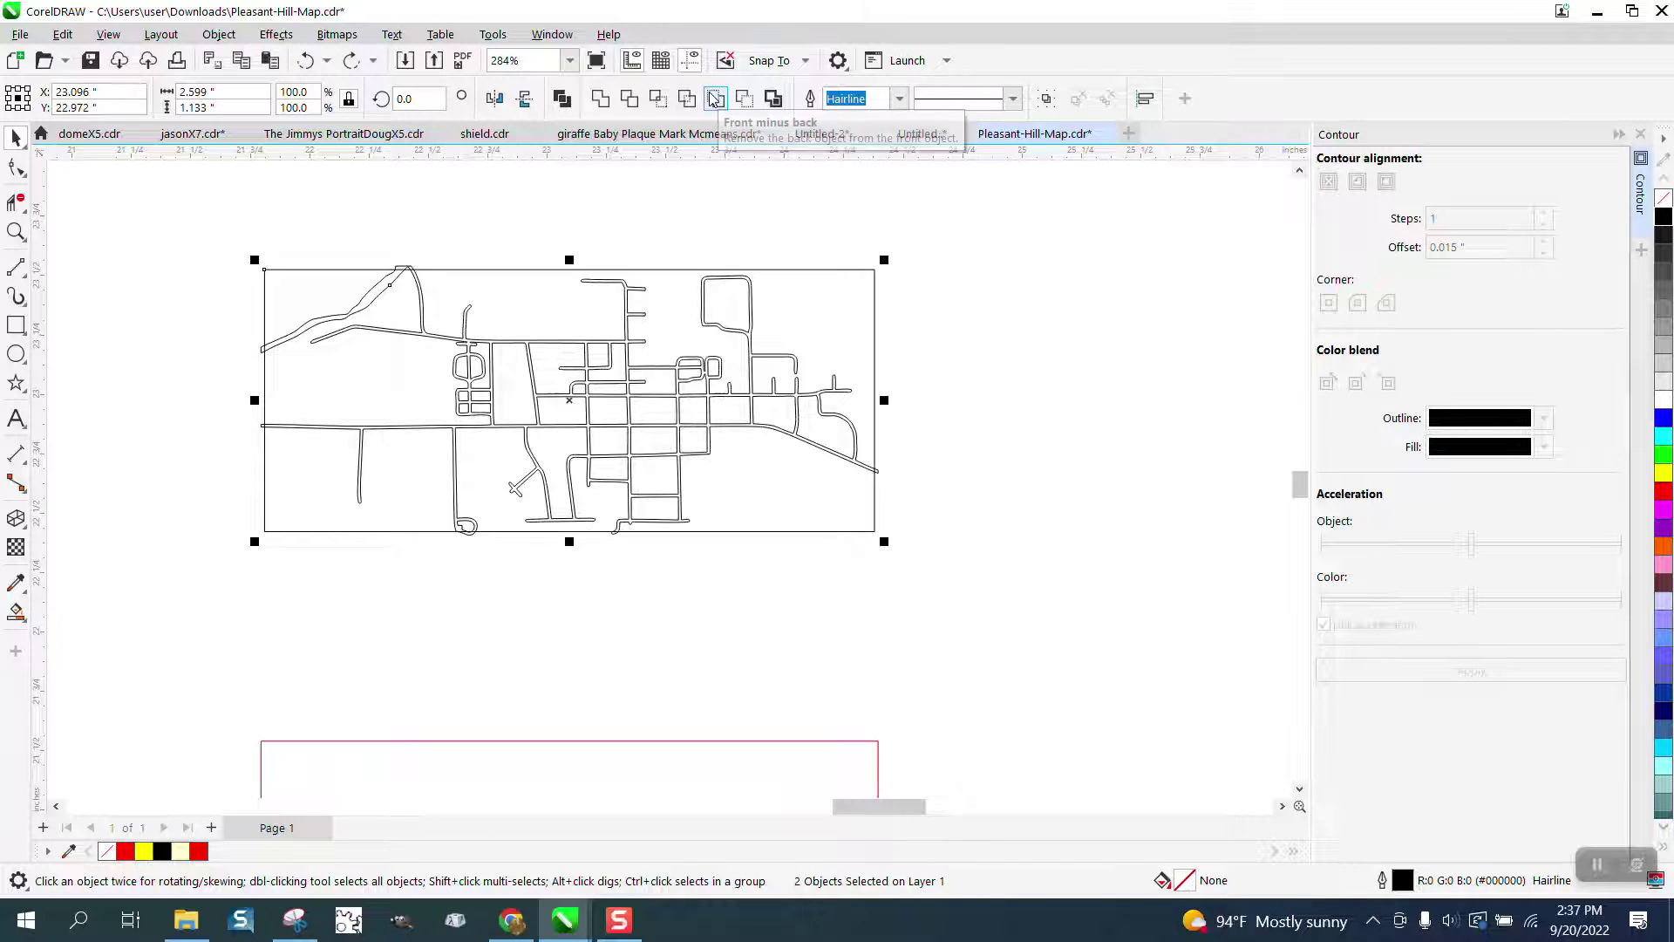
click(715, 97)
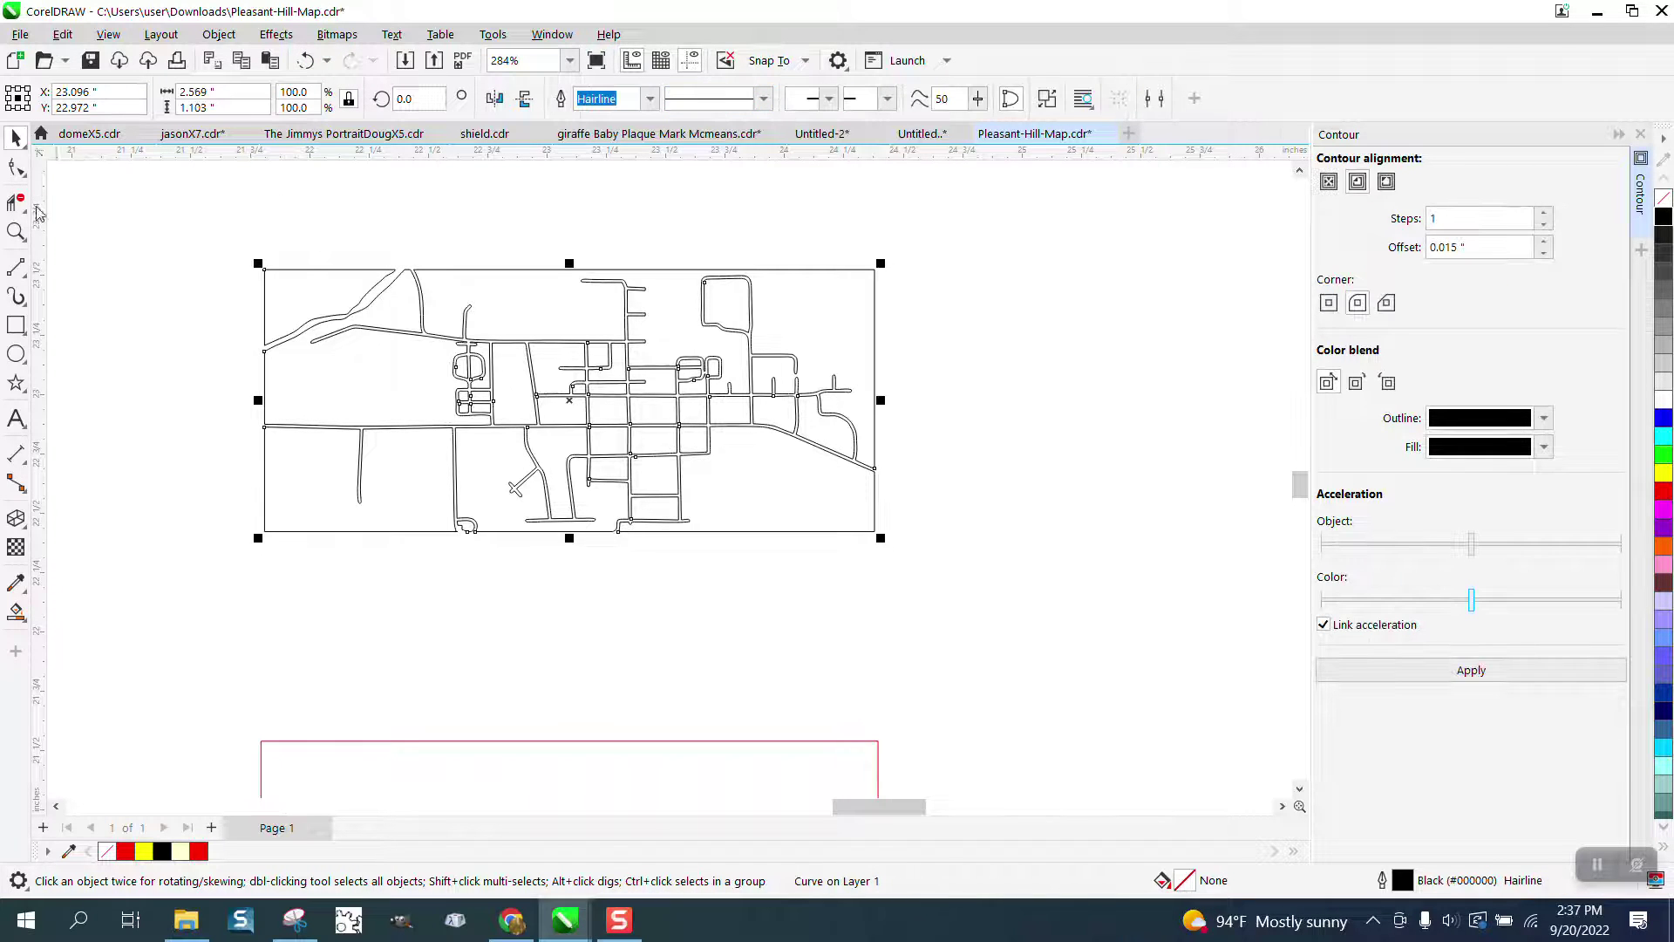
- Move the red rectangle 2 inches back up onto the map
click(16, 231)
drag(378, 247, 509, 311)
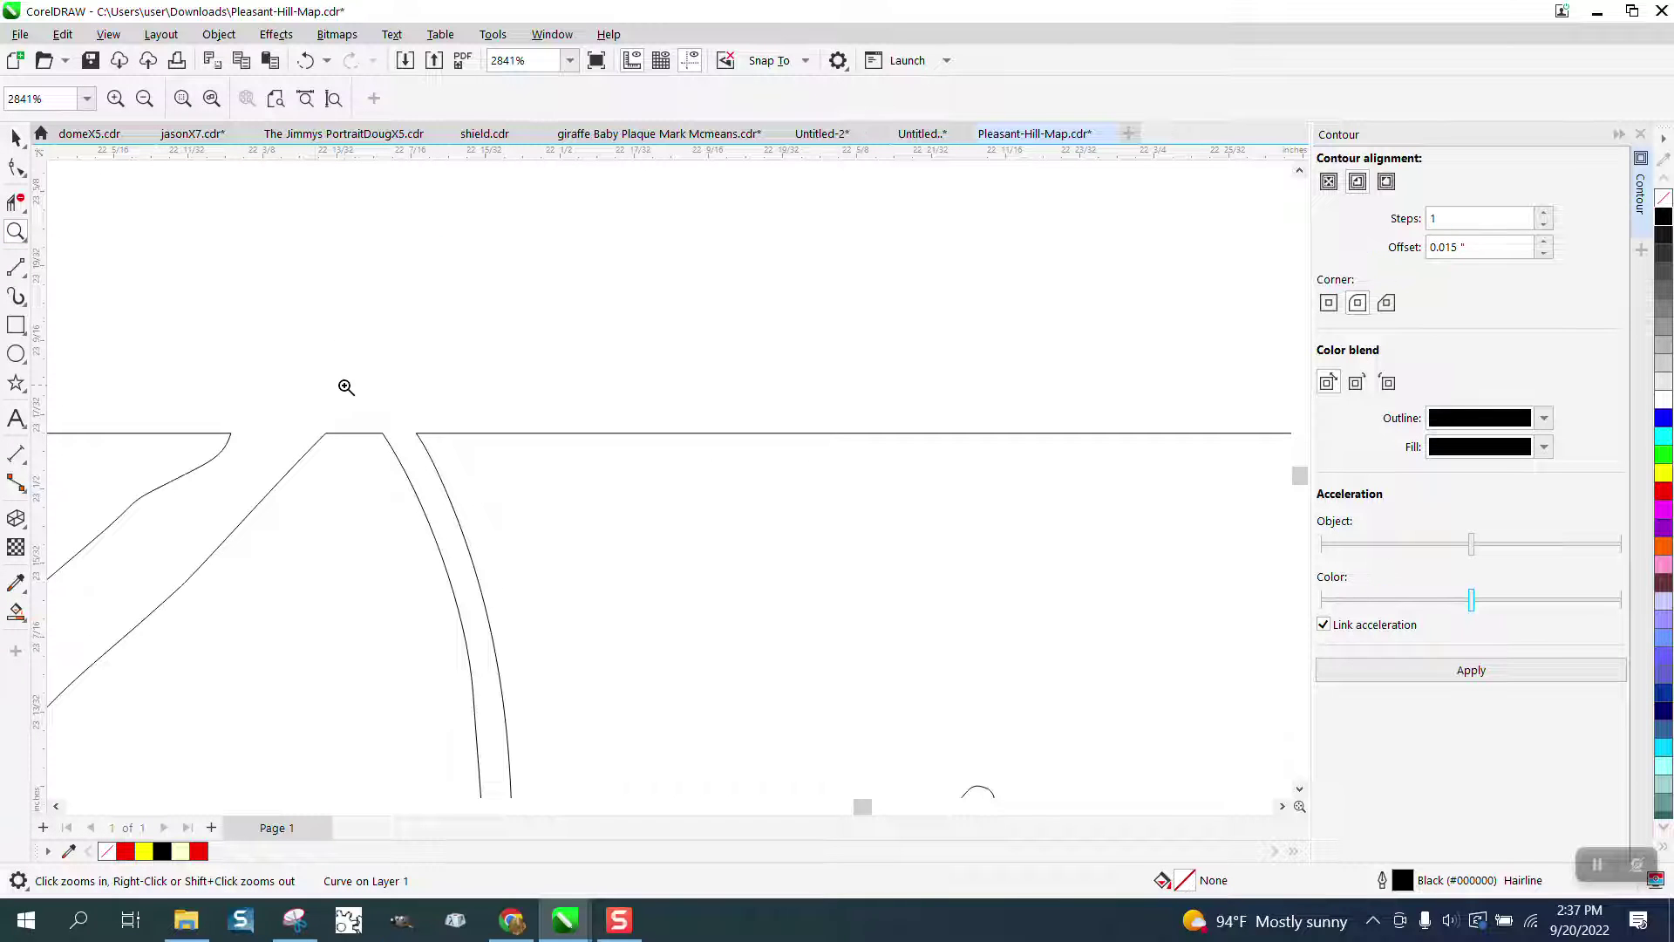
scroll(418, 261, down, 5)
key(space)
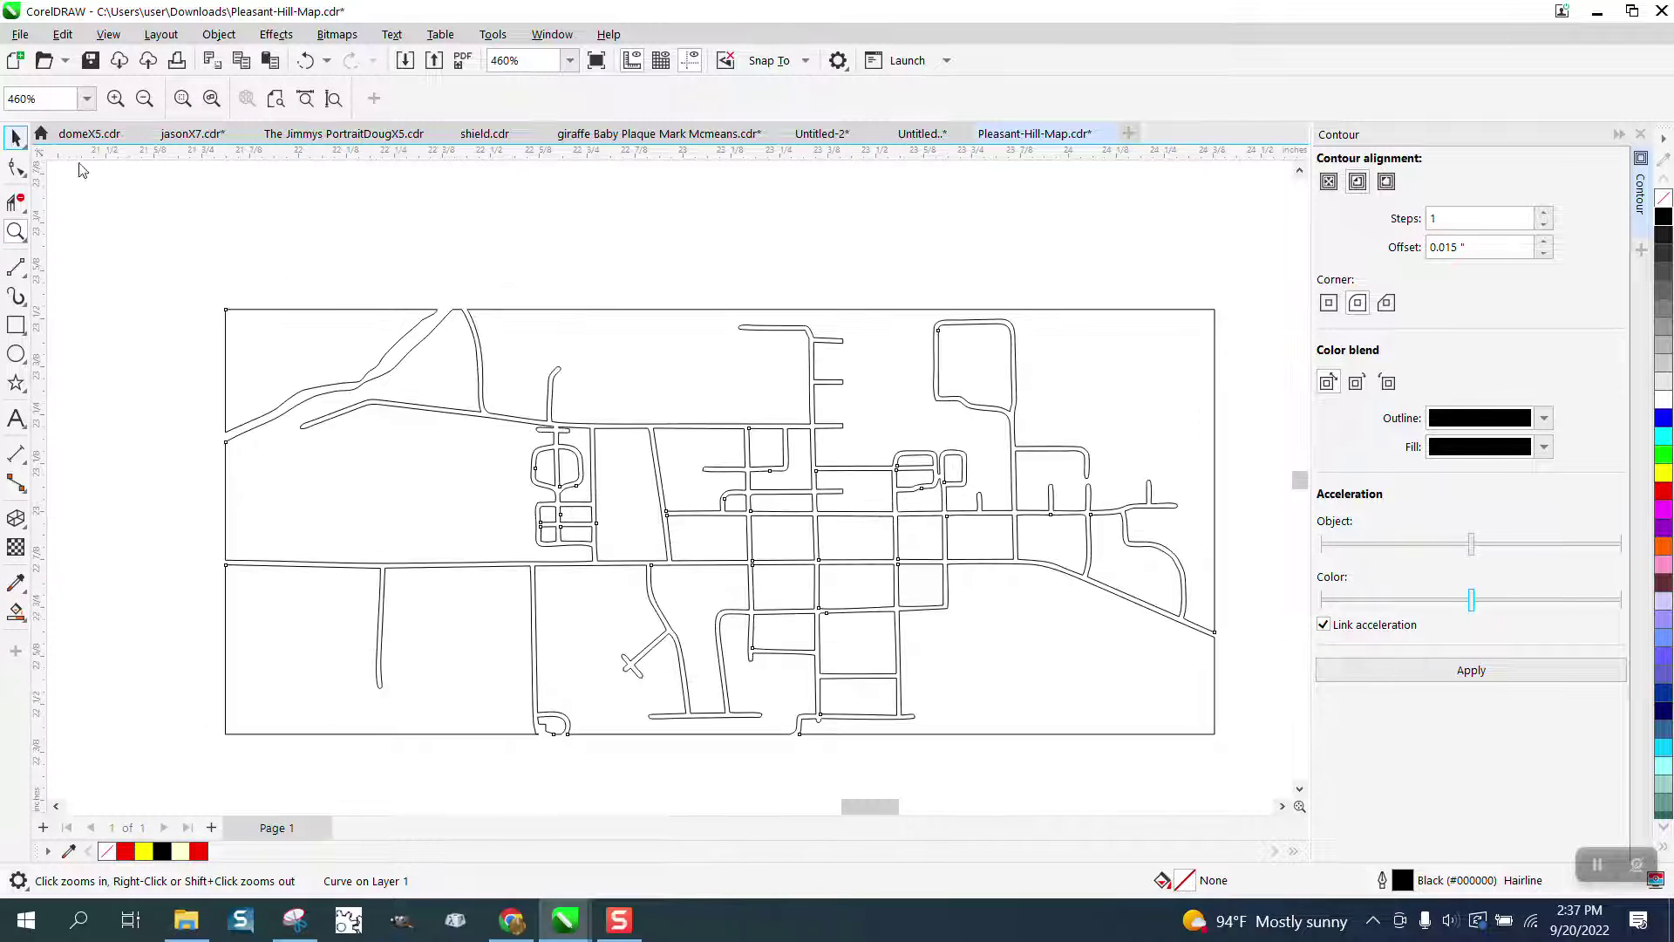
scroll(251, 250, down, 2)
click(537, 660)
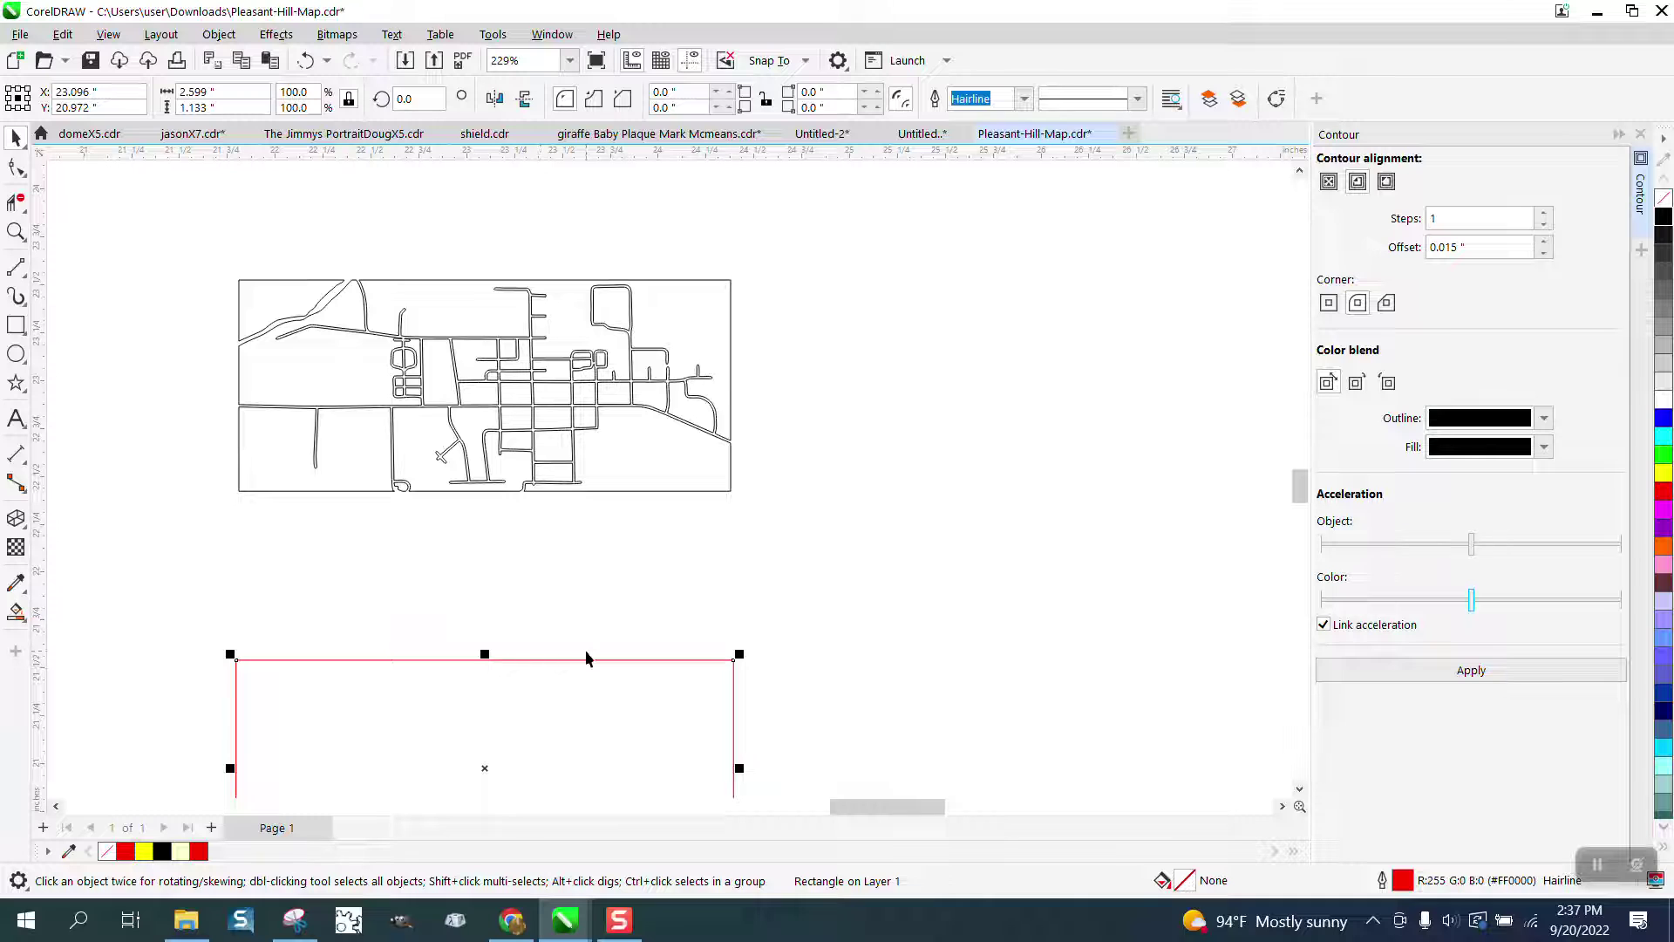
key(Up)
key(Up)
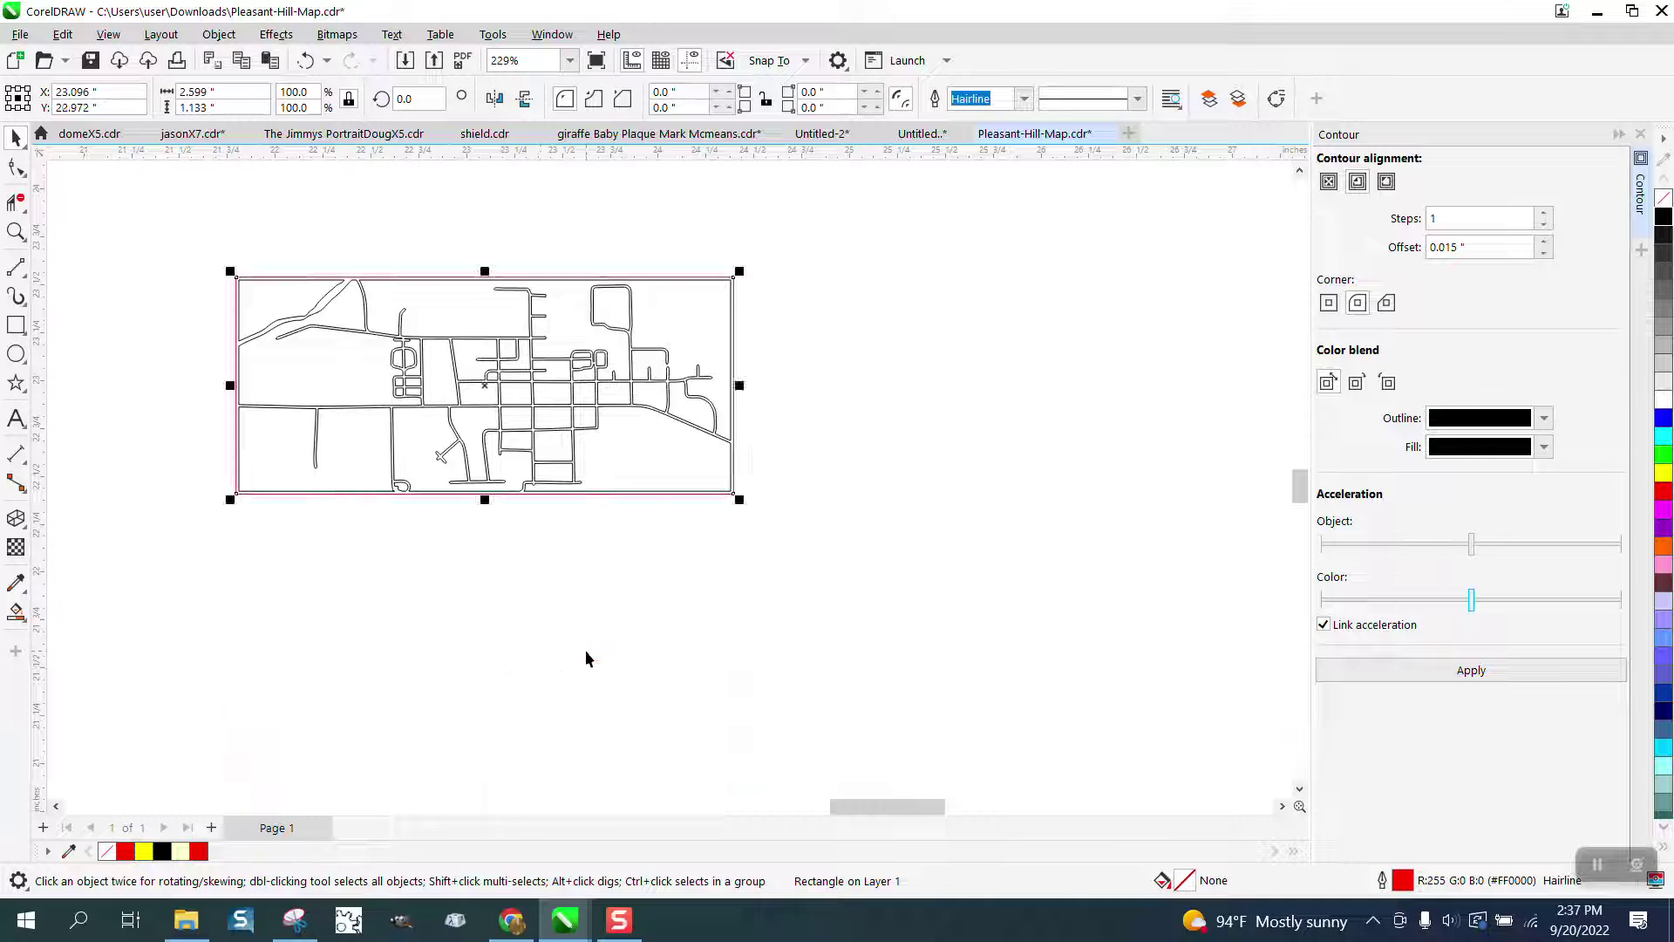
- Smart Fill the region between the frame and the map black
click(16, 231)
drag(194, 262, 348, 363)
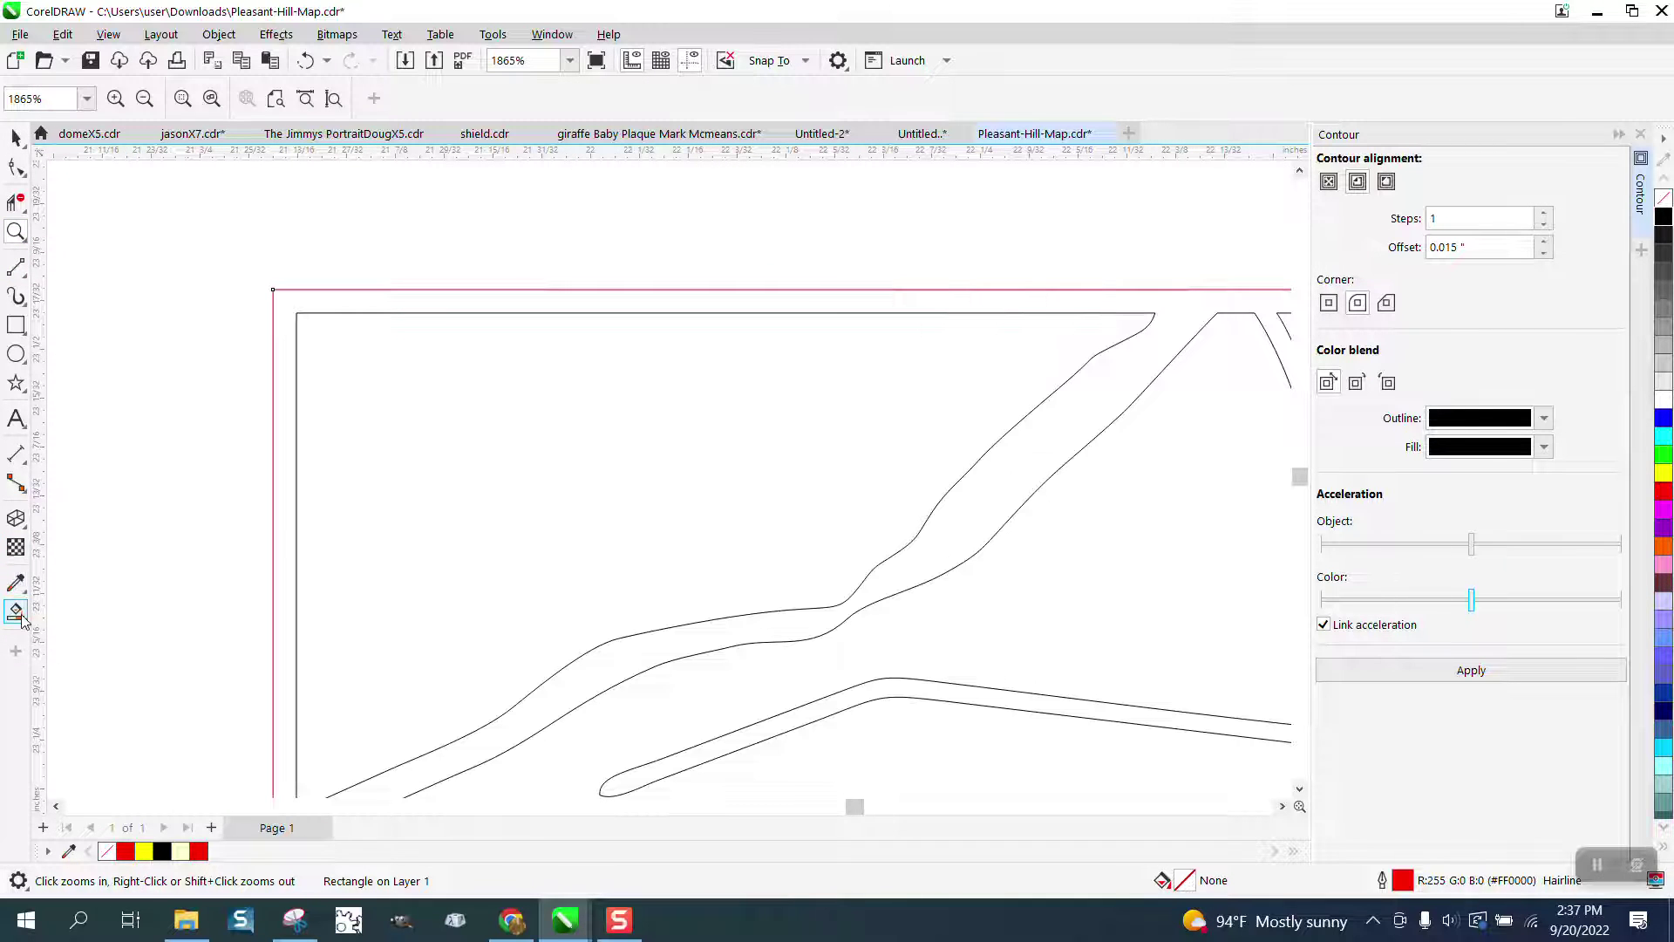
click(16, 611)
click(293, 308)
scroll(244, 311, down, 6)
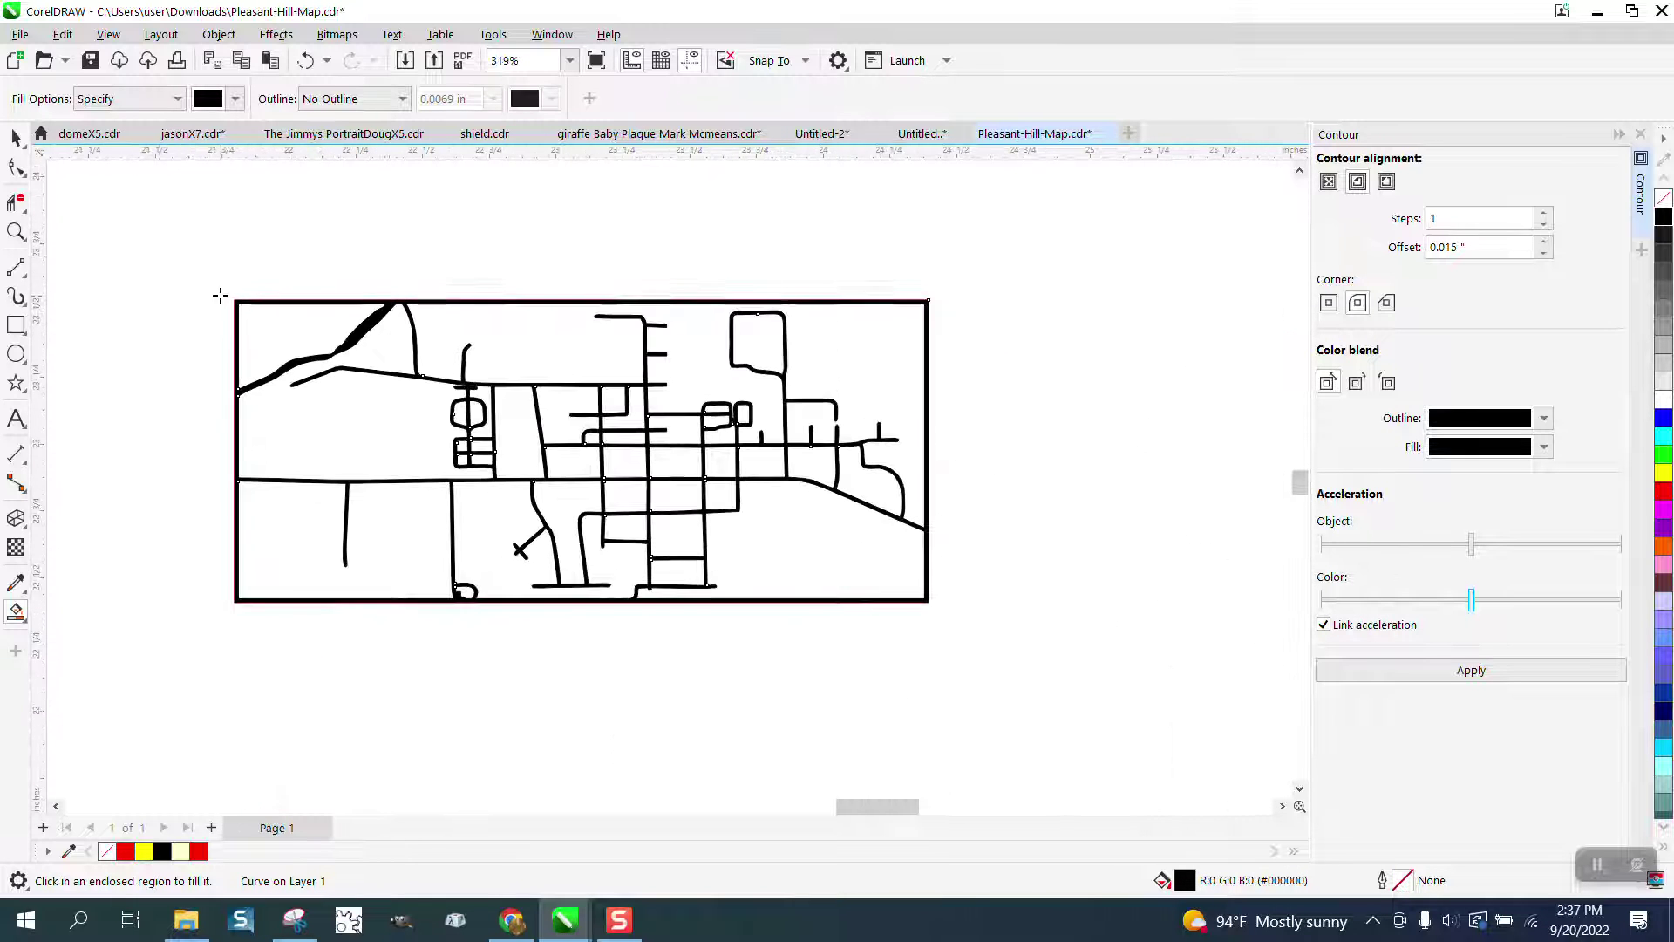
- Move the filled map copy up and right, remove its fill, and give it a red outline
click(16, 137)
key(F3)
key(F3)
drag(645, 491, 864, 390)
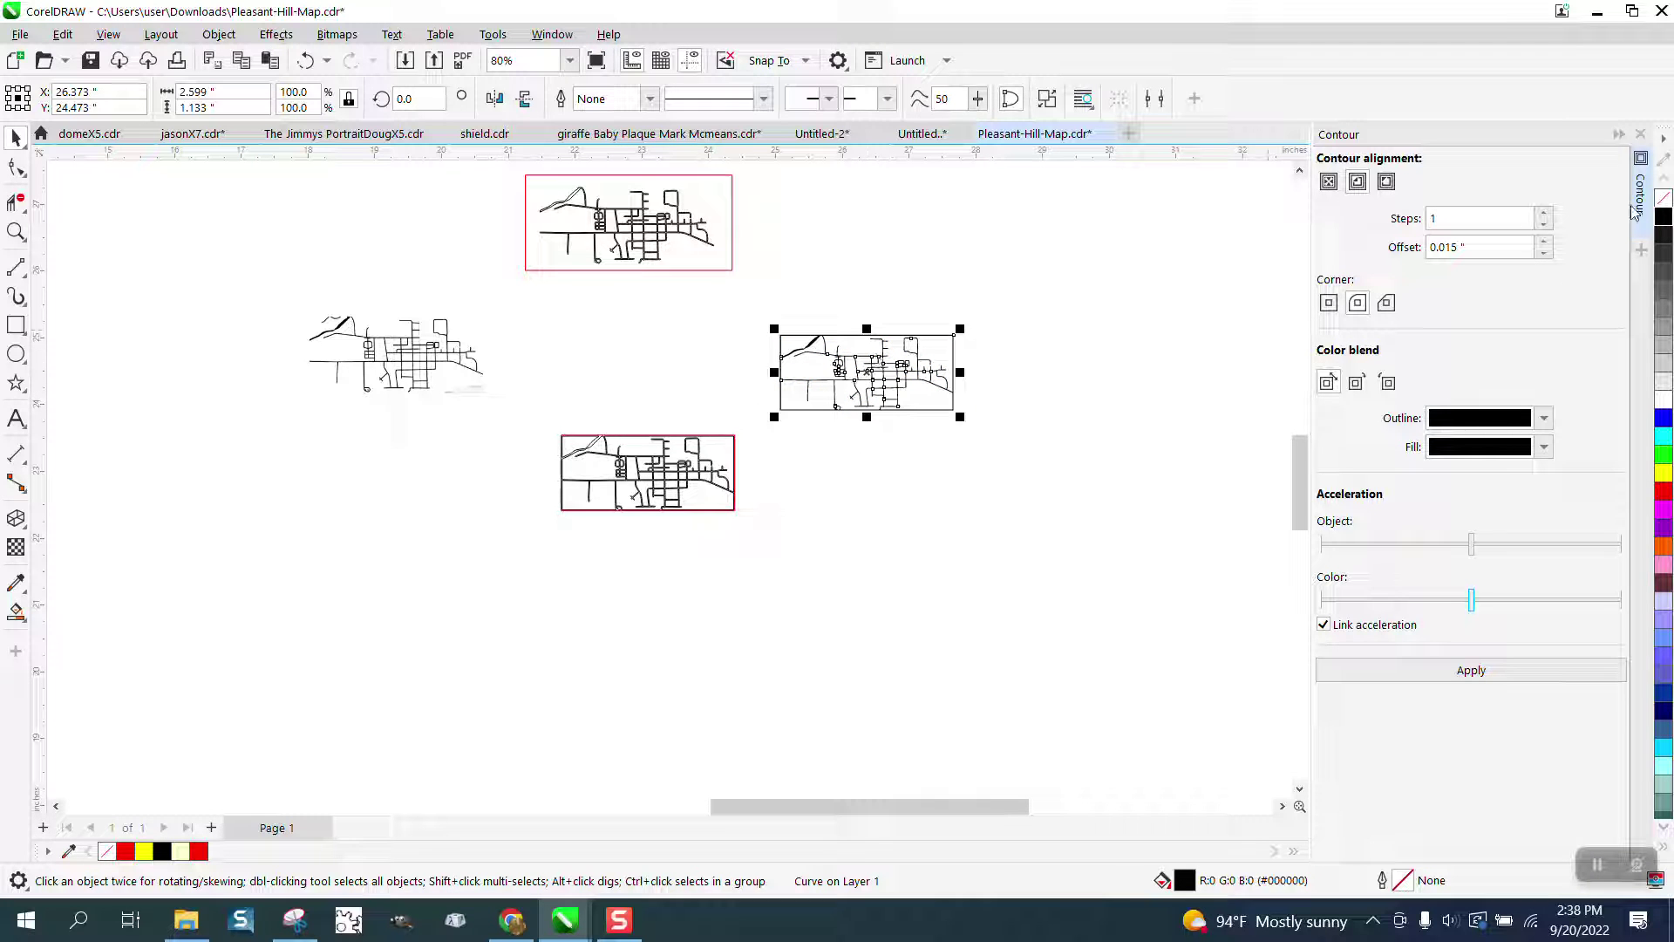
click(1664, 199)
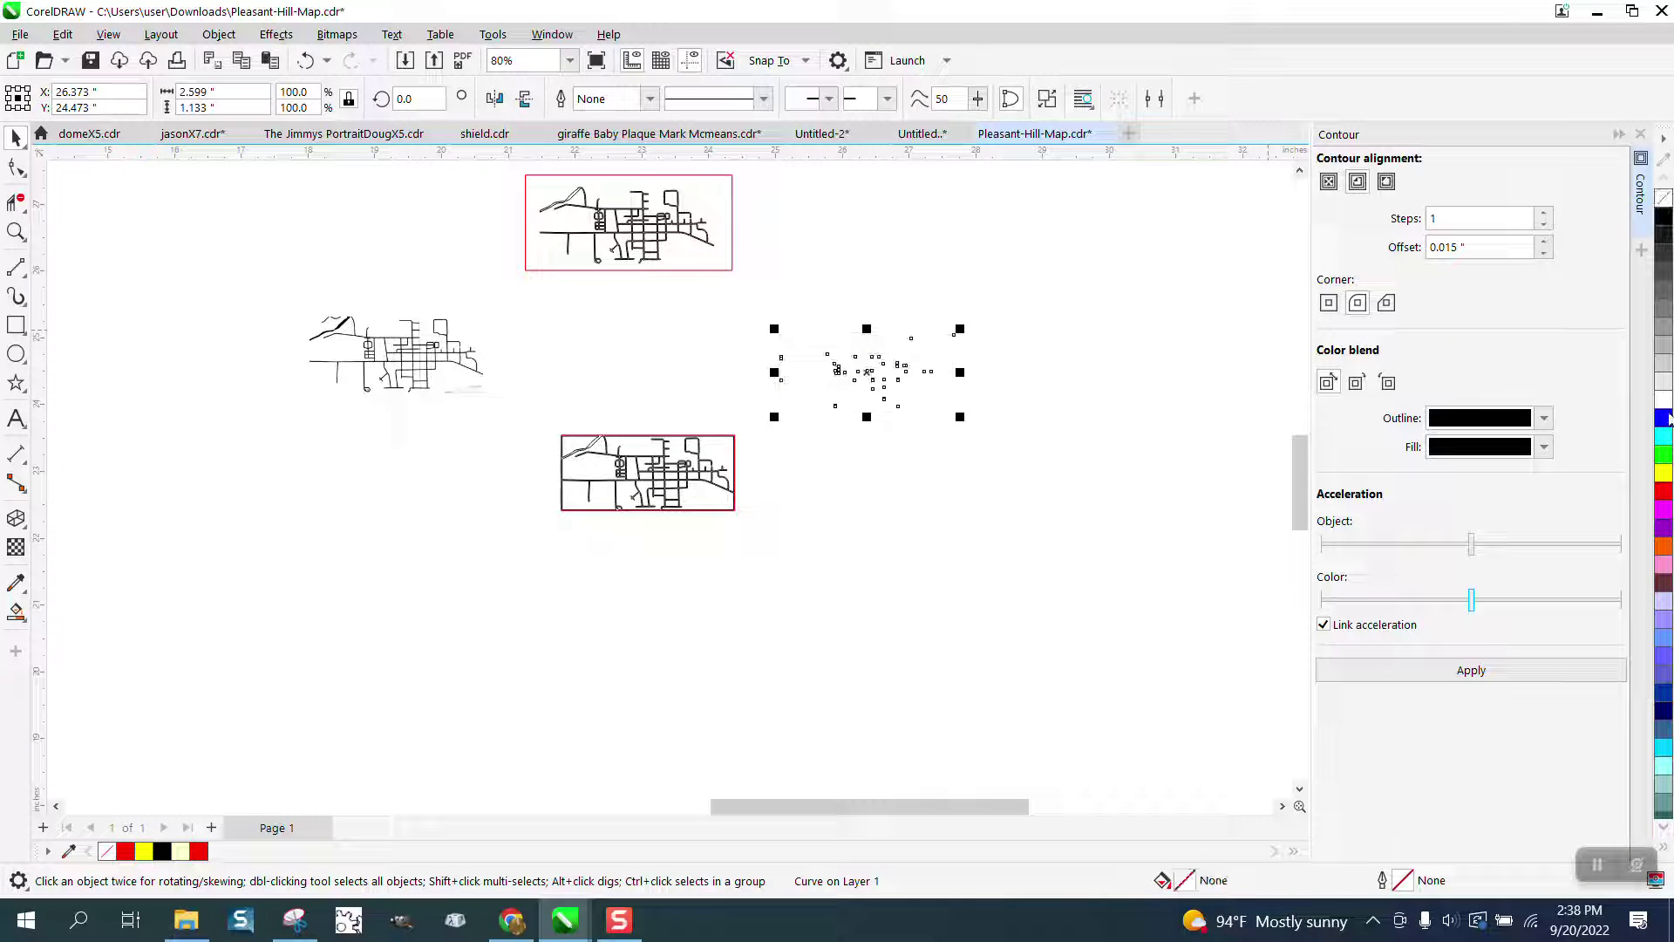
right_click(1665, 492)
- Zoom in on the reference photo of the cut plaque and its frame corner
click(15, 231)
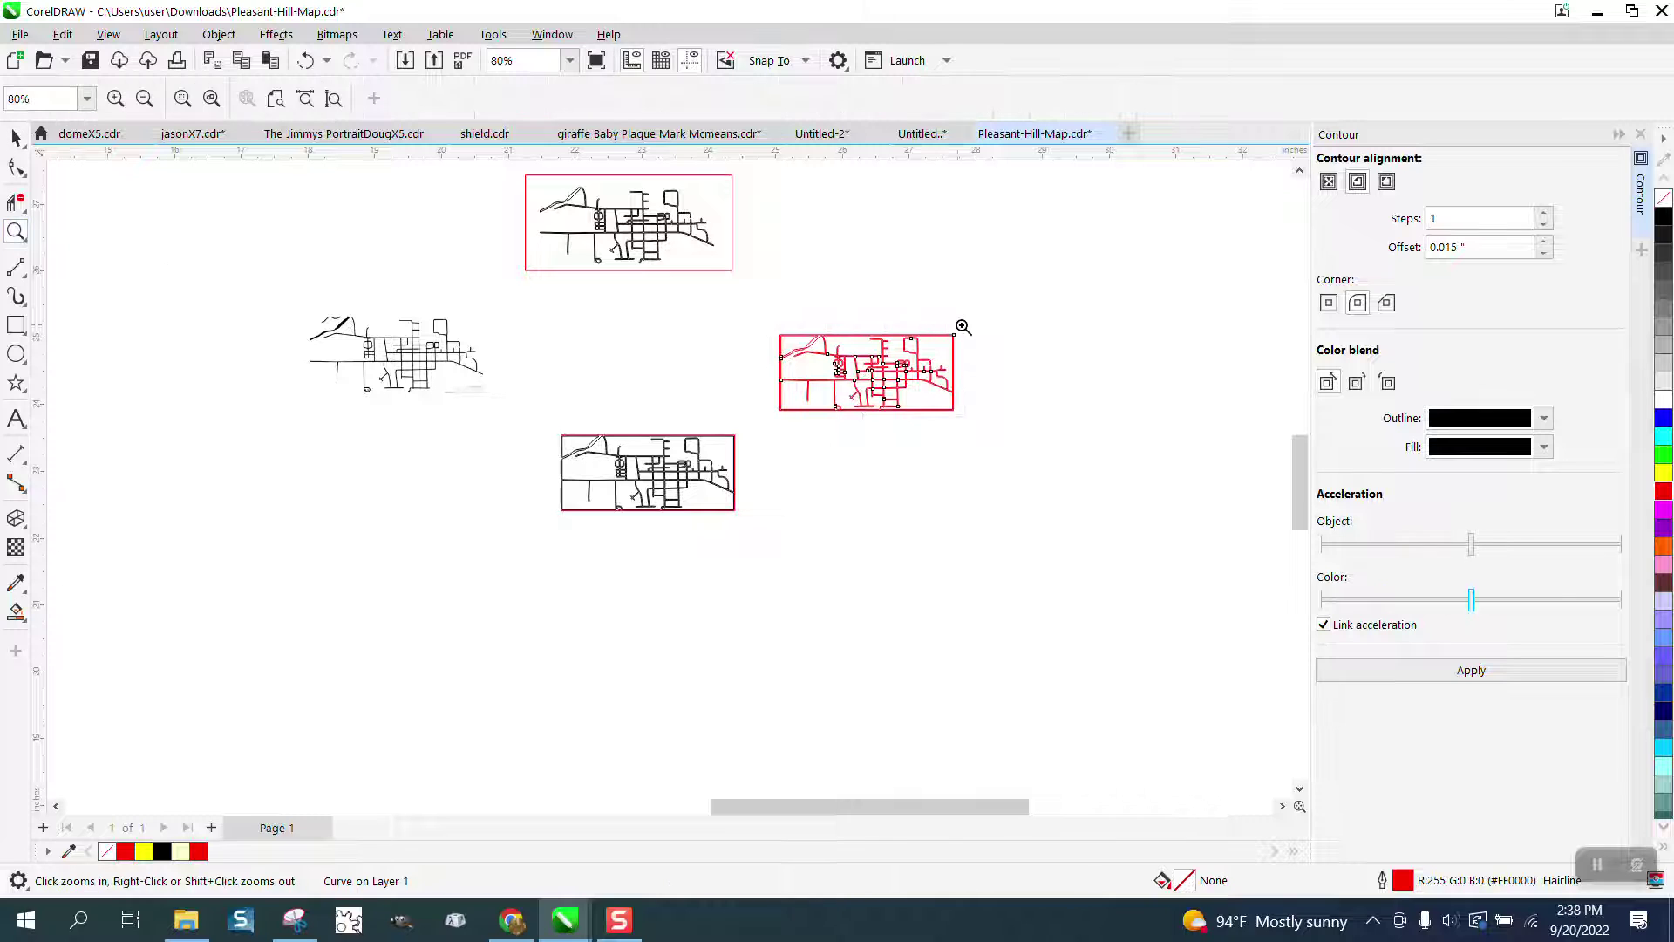
scroll(990, 424, up, 3)
scroll(985, 410, down, 4)
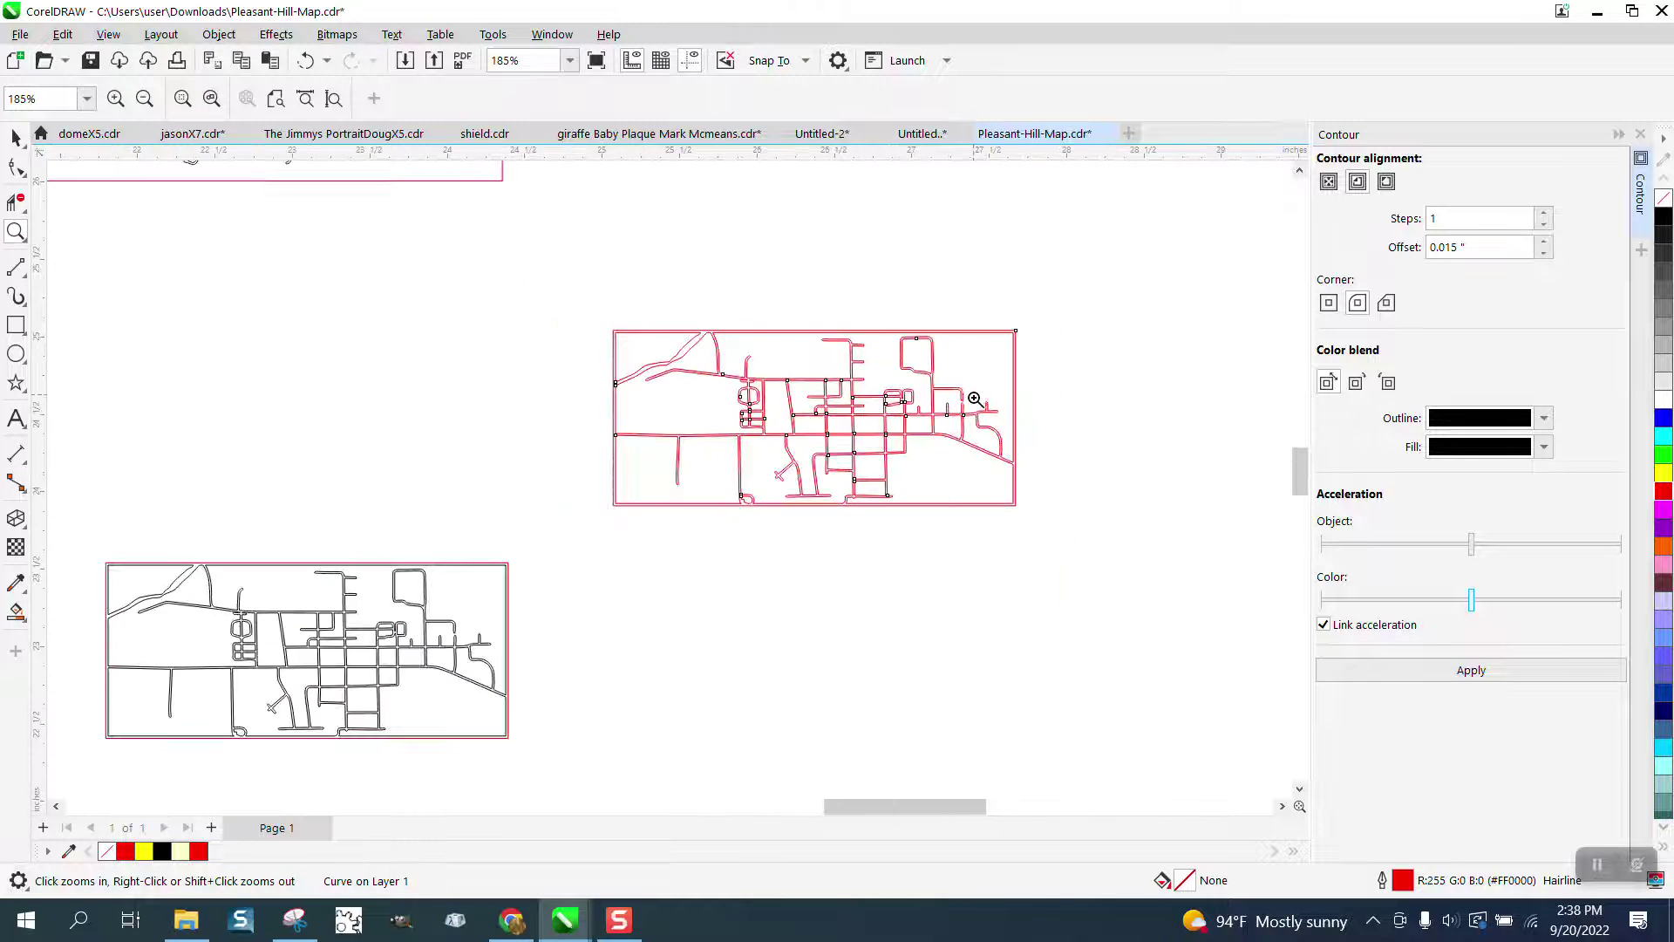
scroll(975, 411, down, 2)
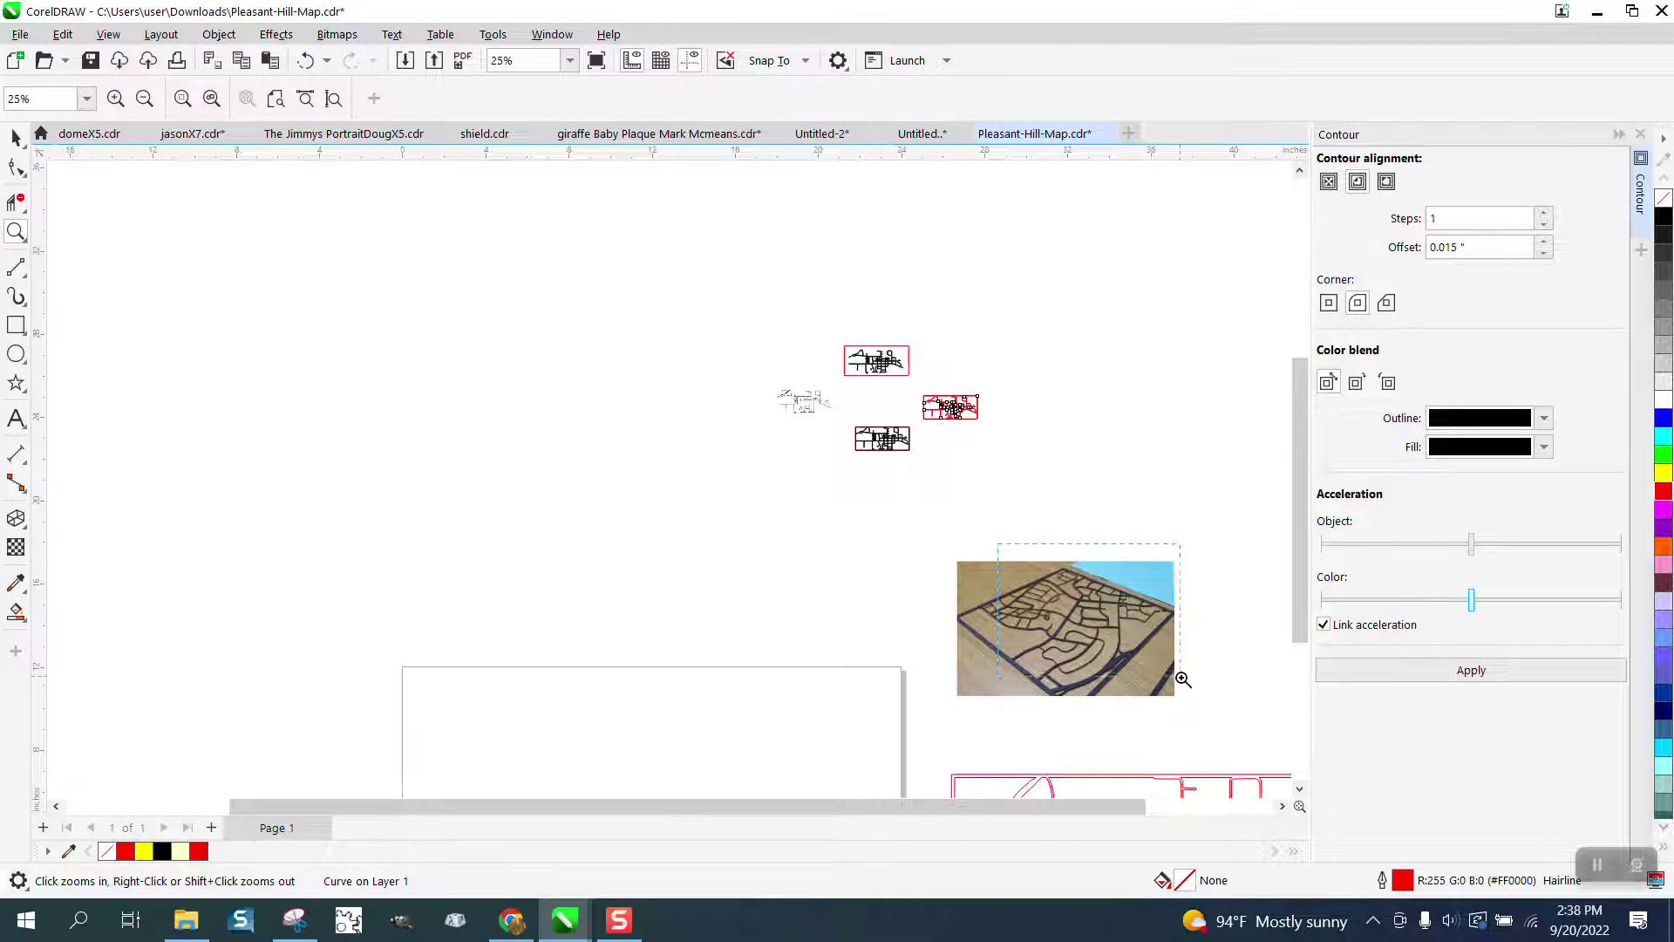
drag(1182, 678, 1180, 678)
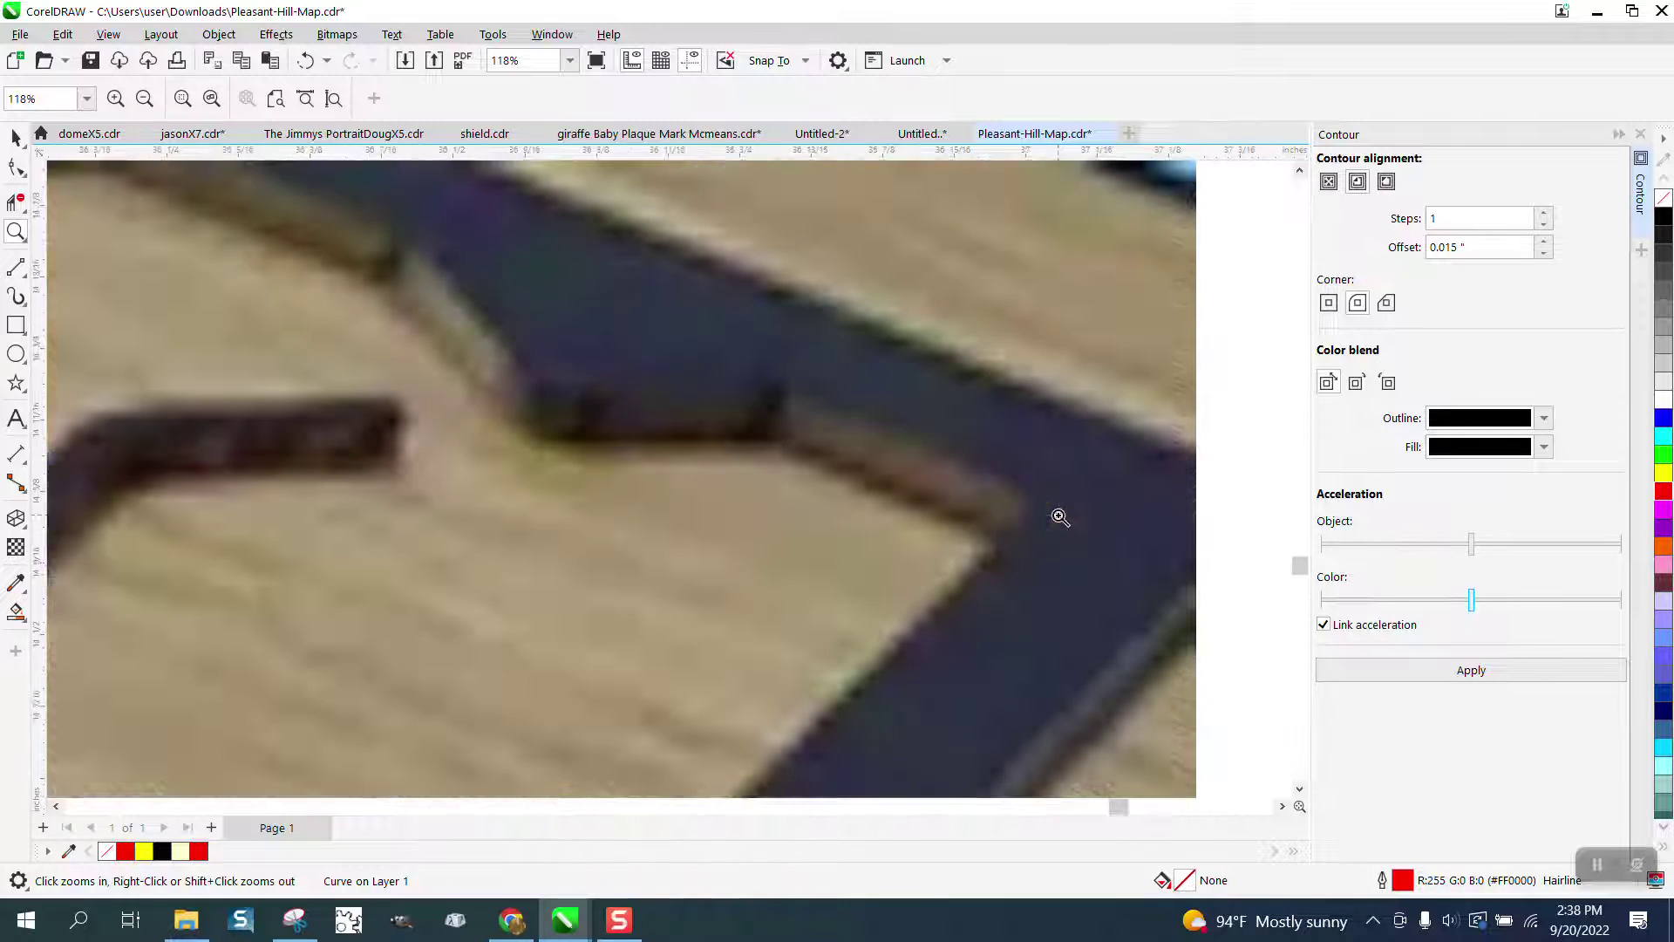
drag(1009, 458, 1058, 516)
- Zoom out, then zoom onto the small red map outline and its upper area
scroll(524, 489, down, 5)
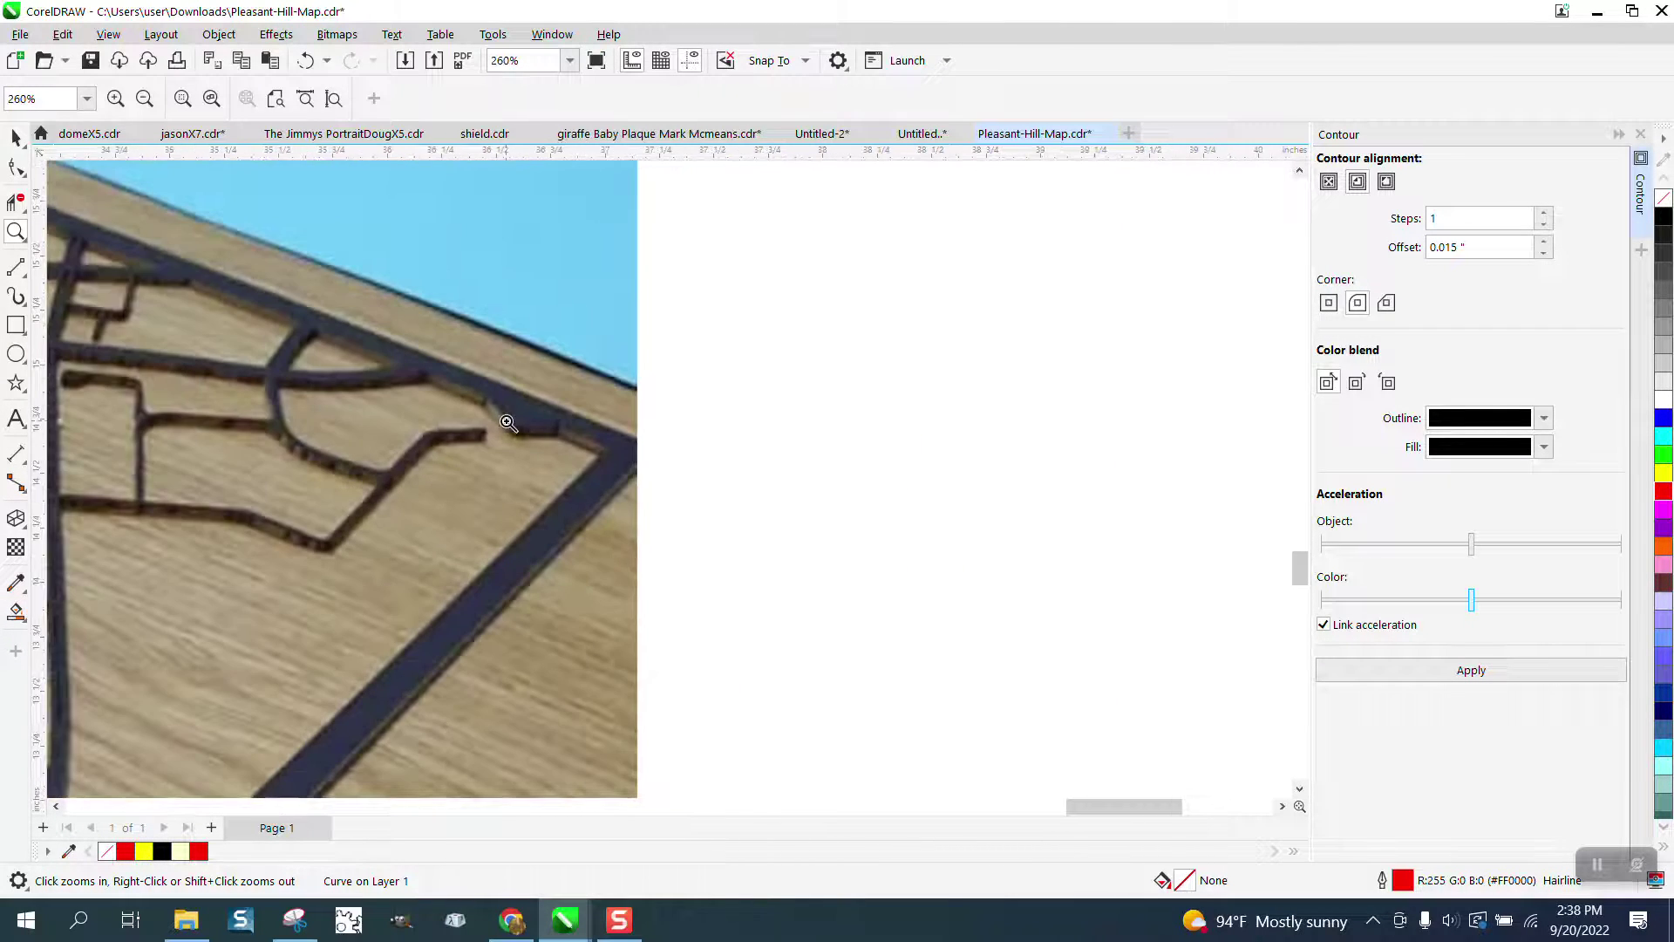
scroll(508, 423, down, 4)
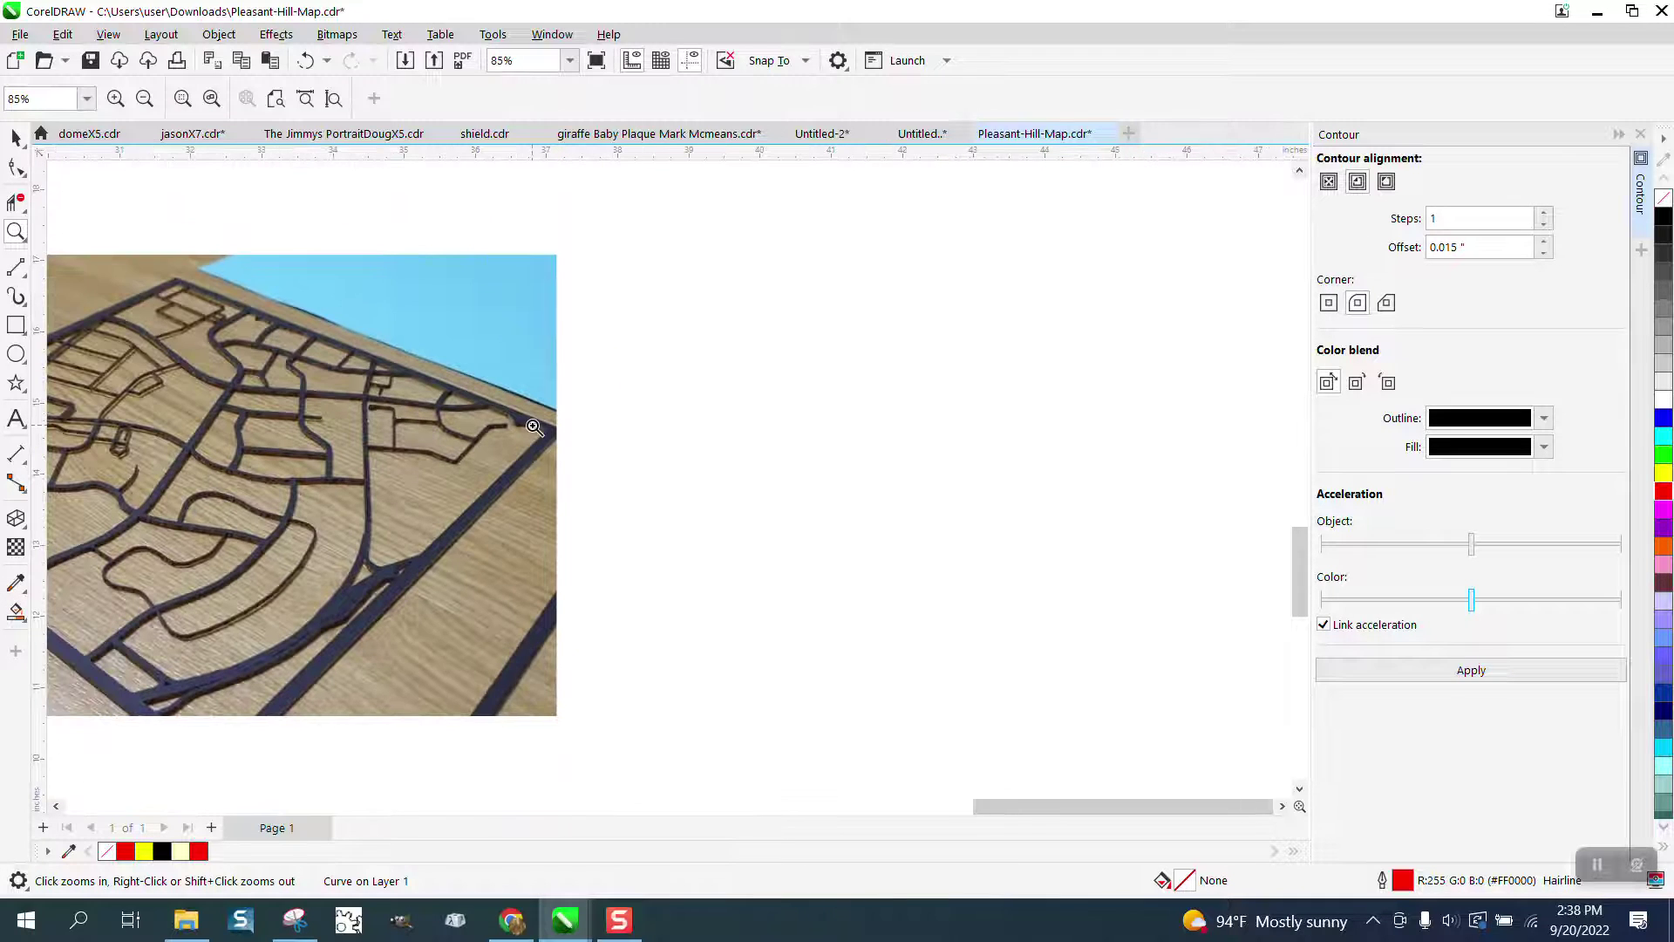
scroll(549, 450, down, 1)
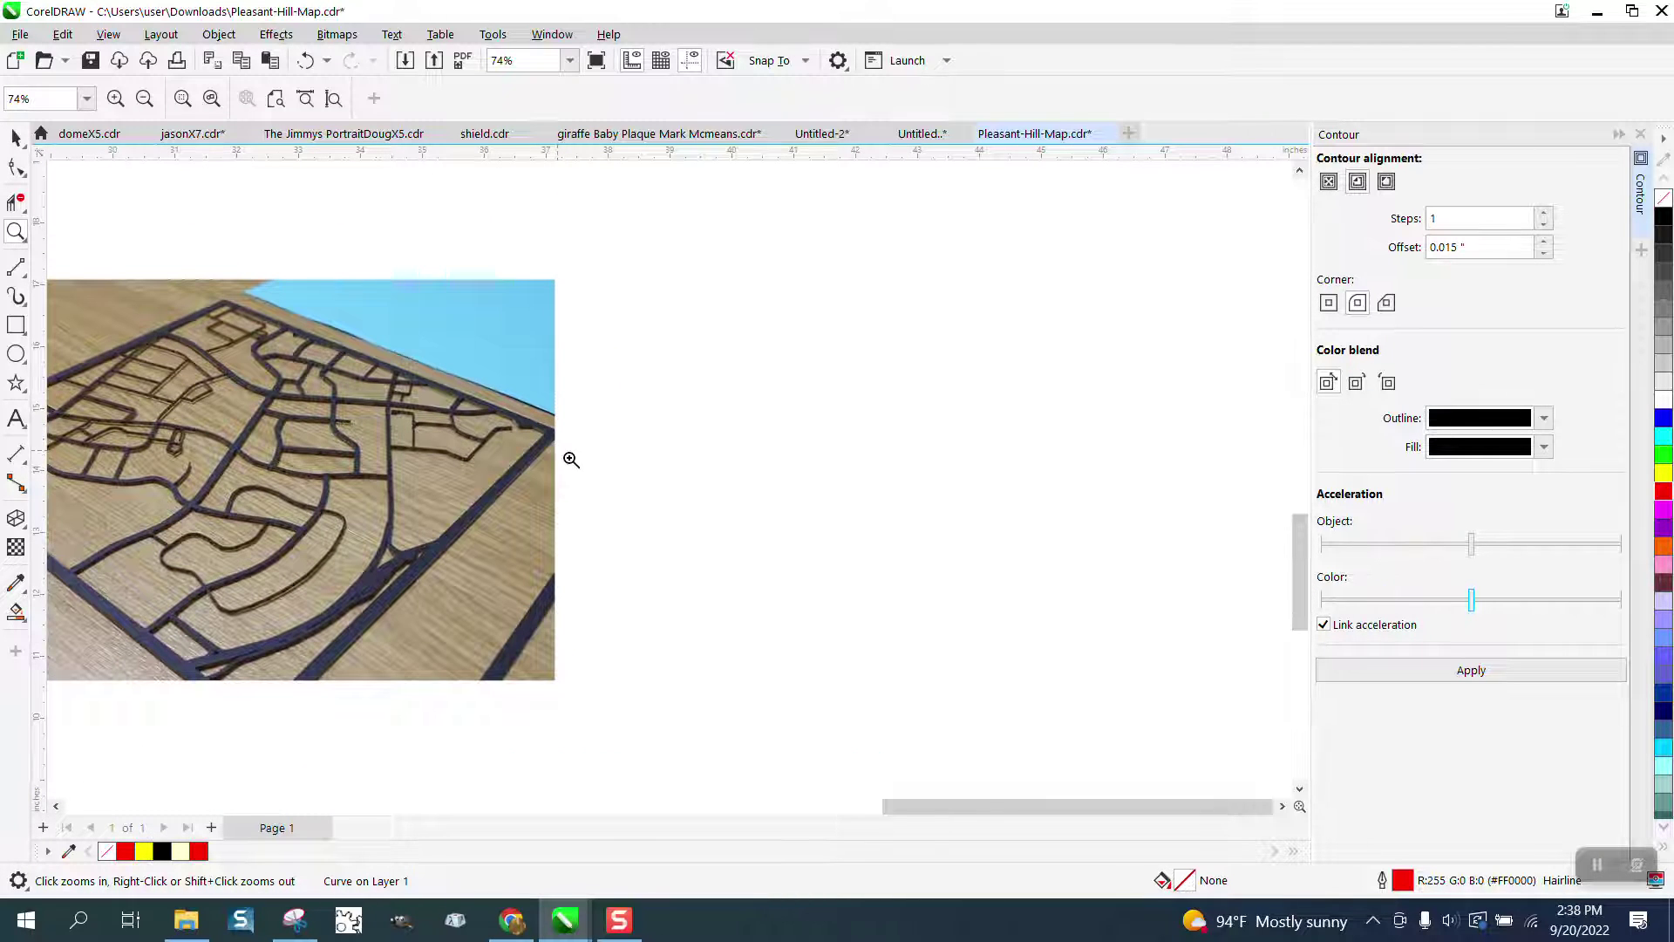
scroll(568, 456, down, 6)
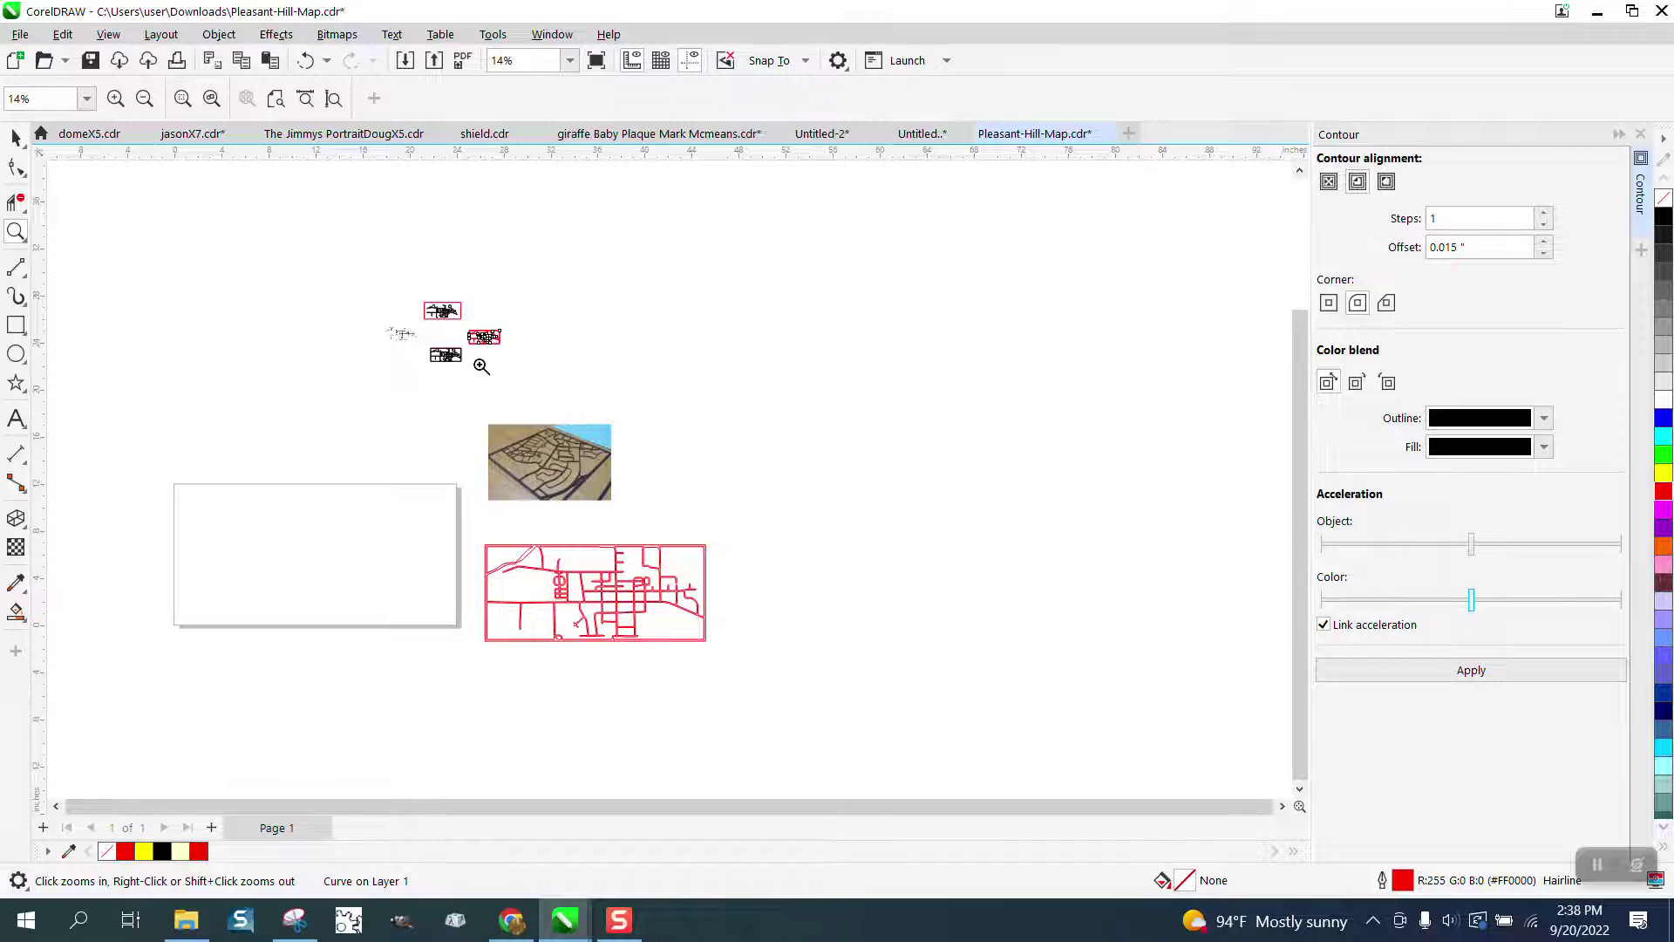
drag(572, 369, 573, 370)
drag(299, 291, 705, 495)
scroll(669, 471, down, 2)
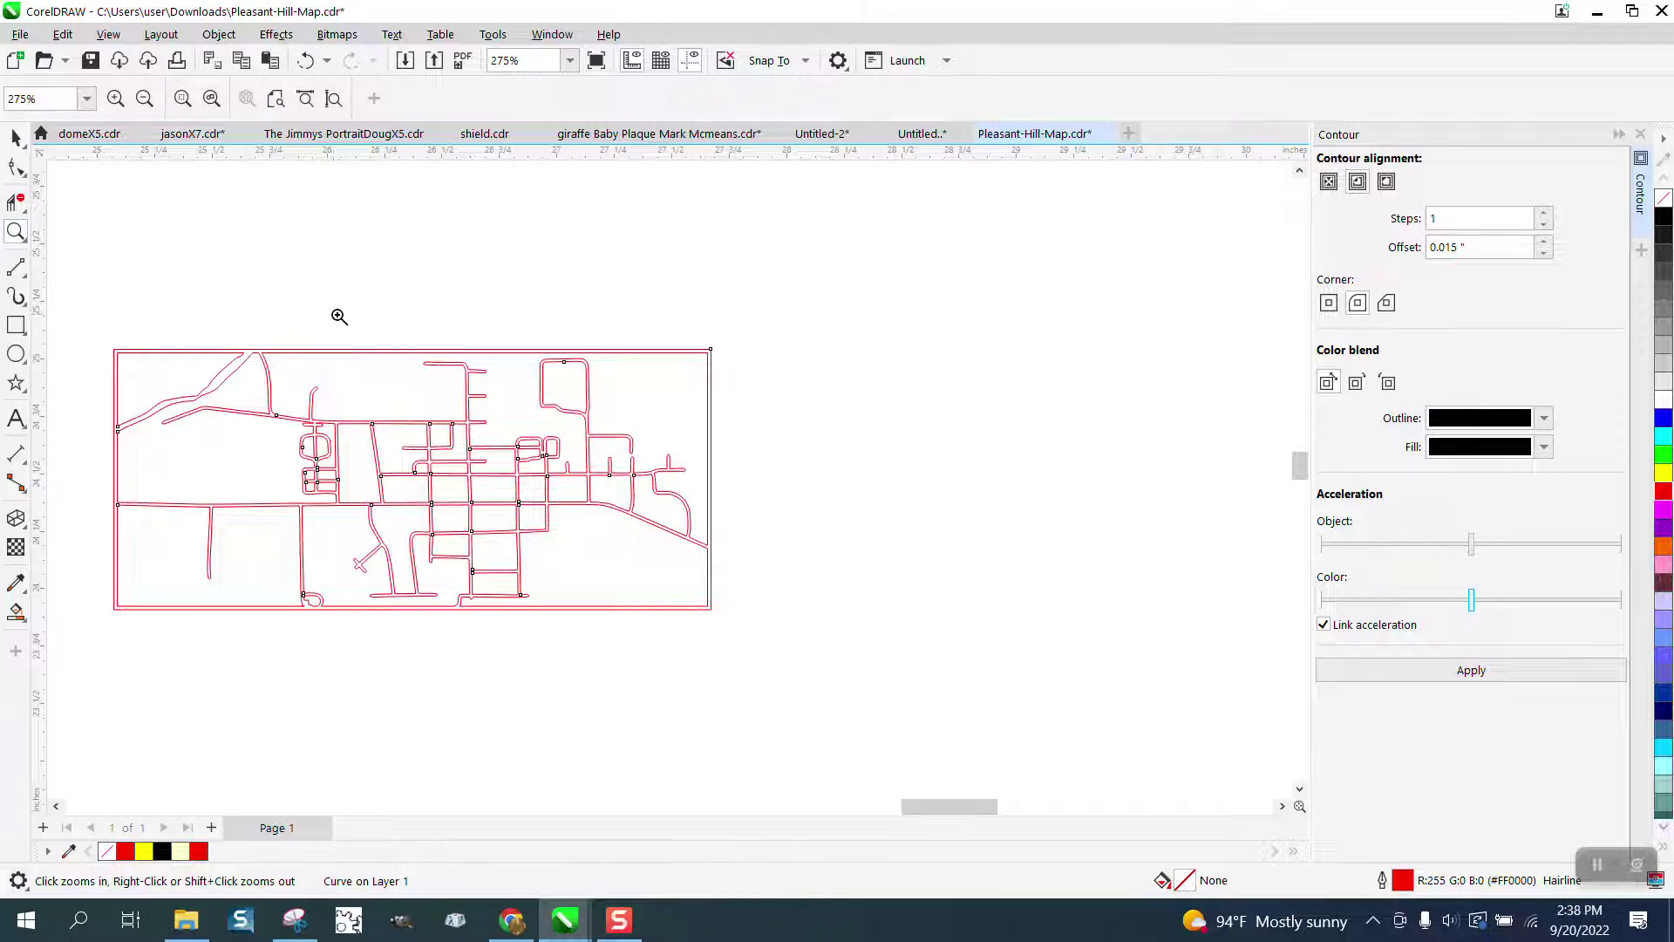
- Select the looped street's top nodes and raise them up to the border frame
drag(746, 440, 744, 439)
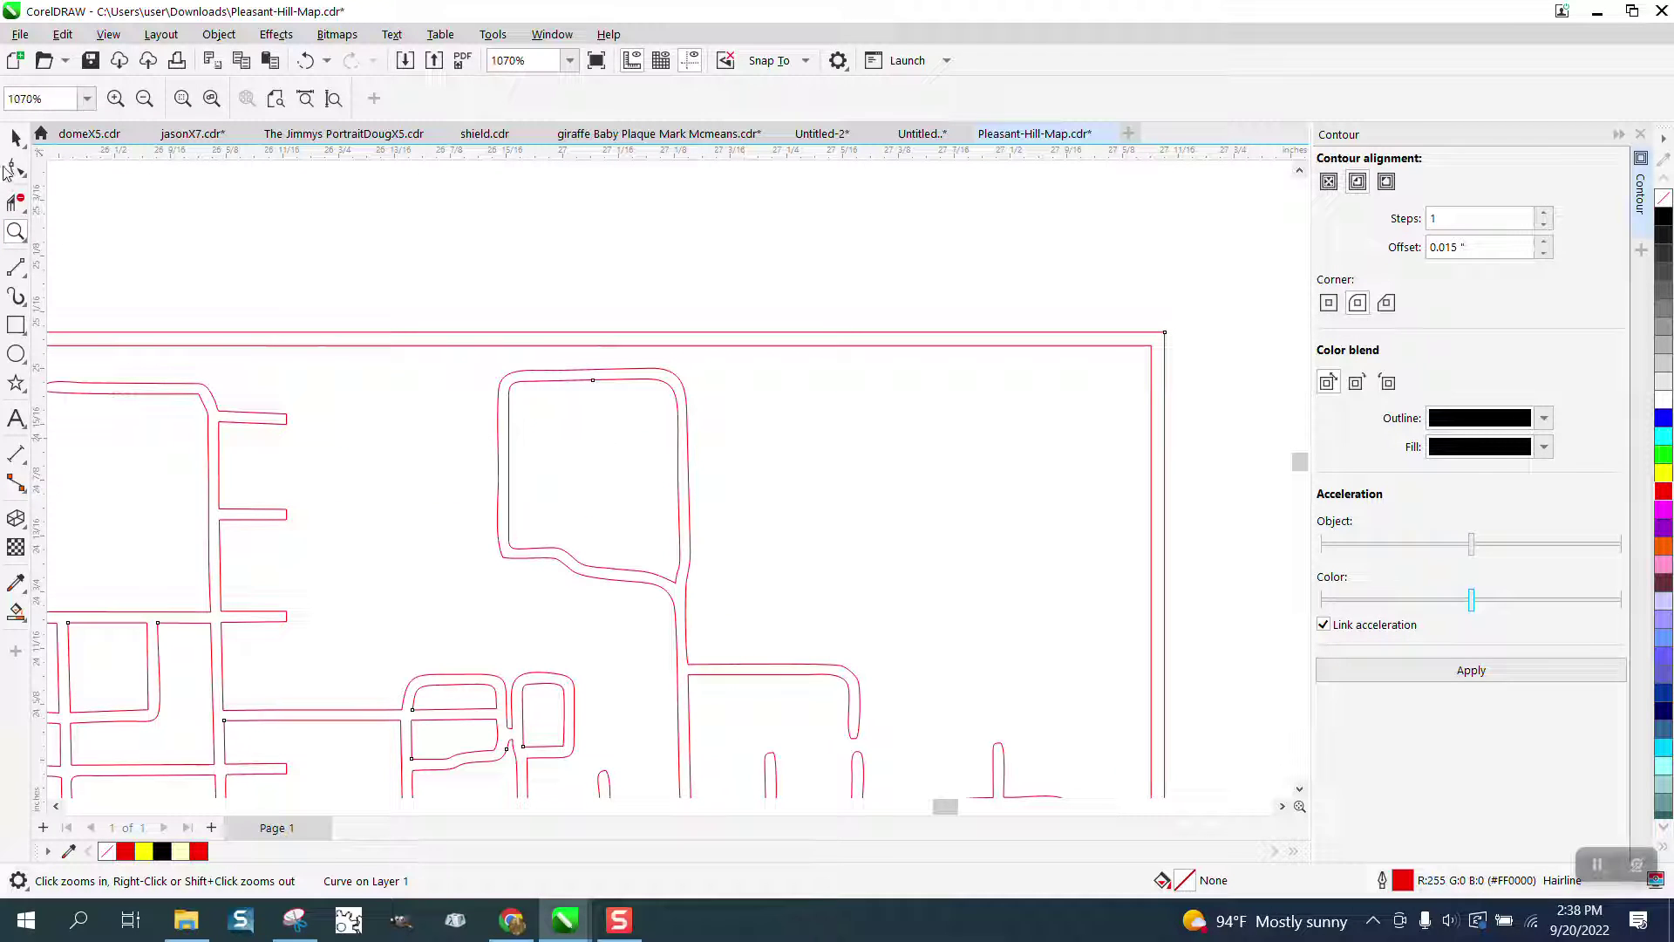
click(9, 169)
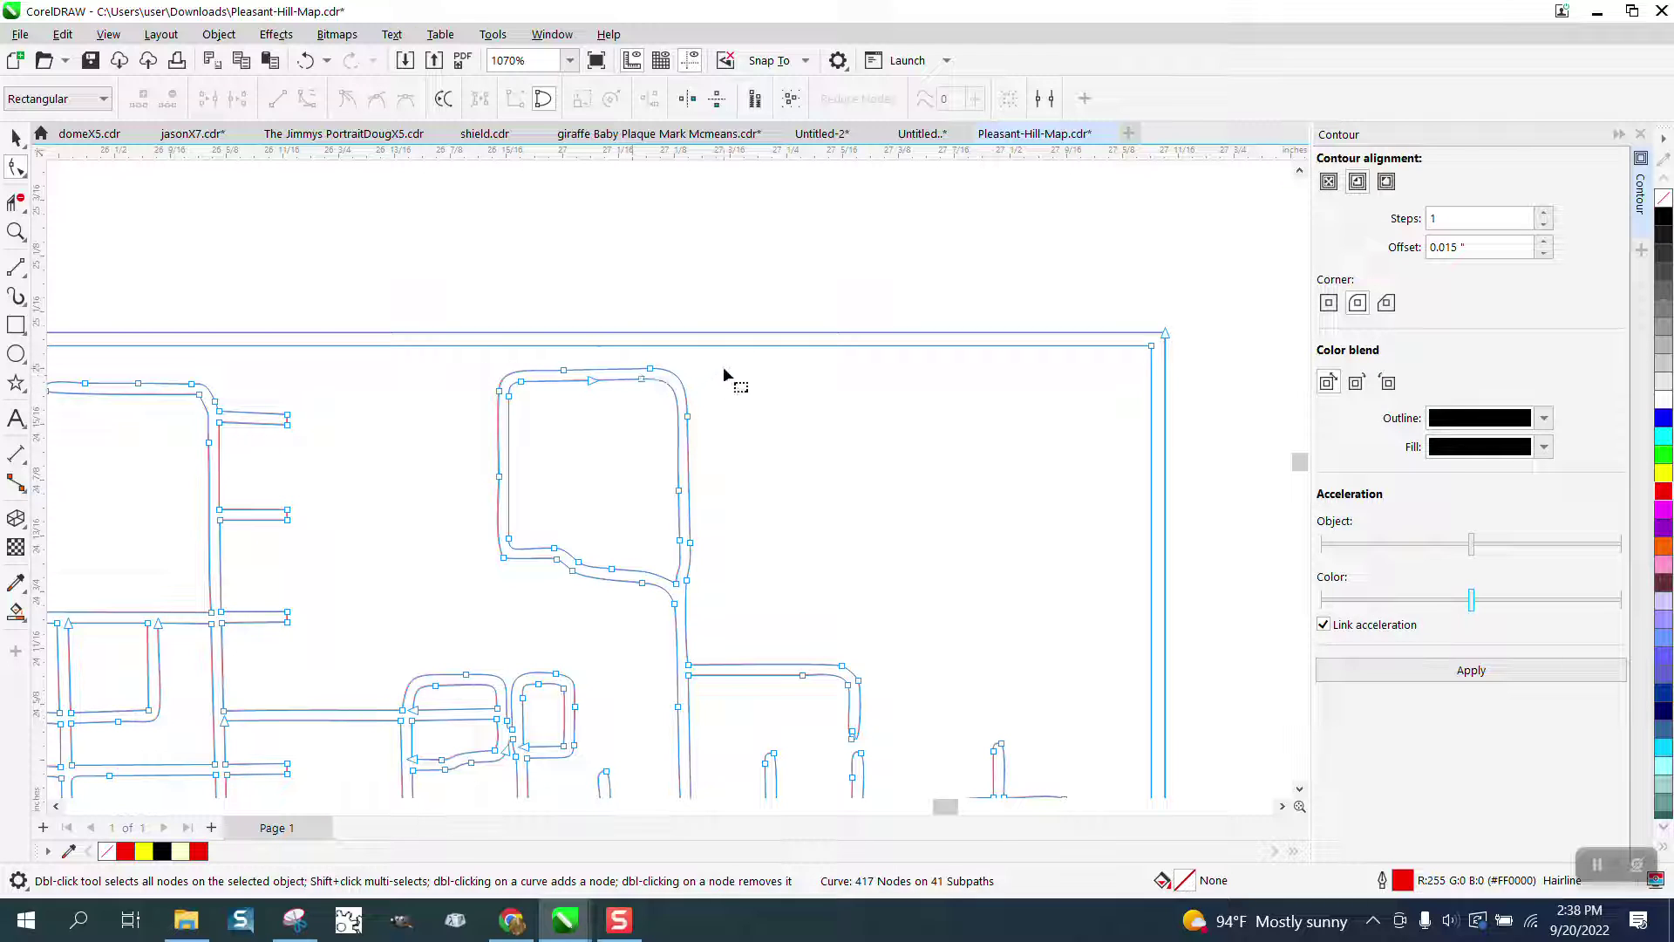
drag(574, 400, 480, 422)
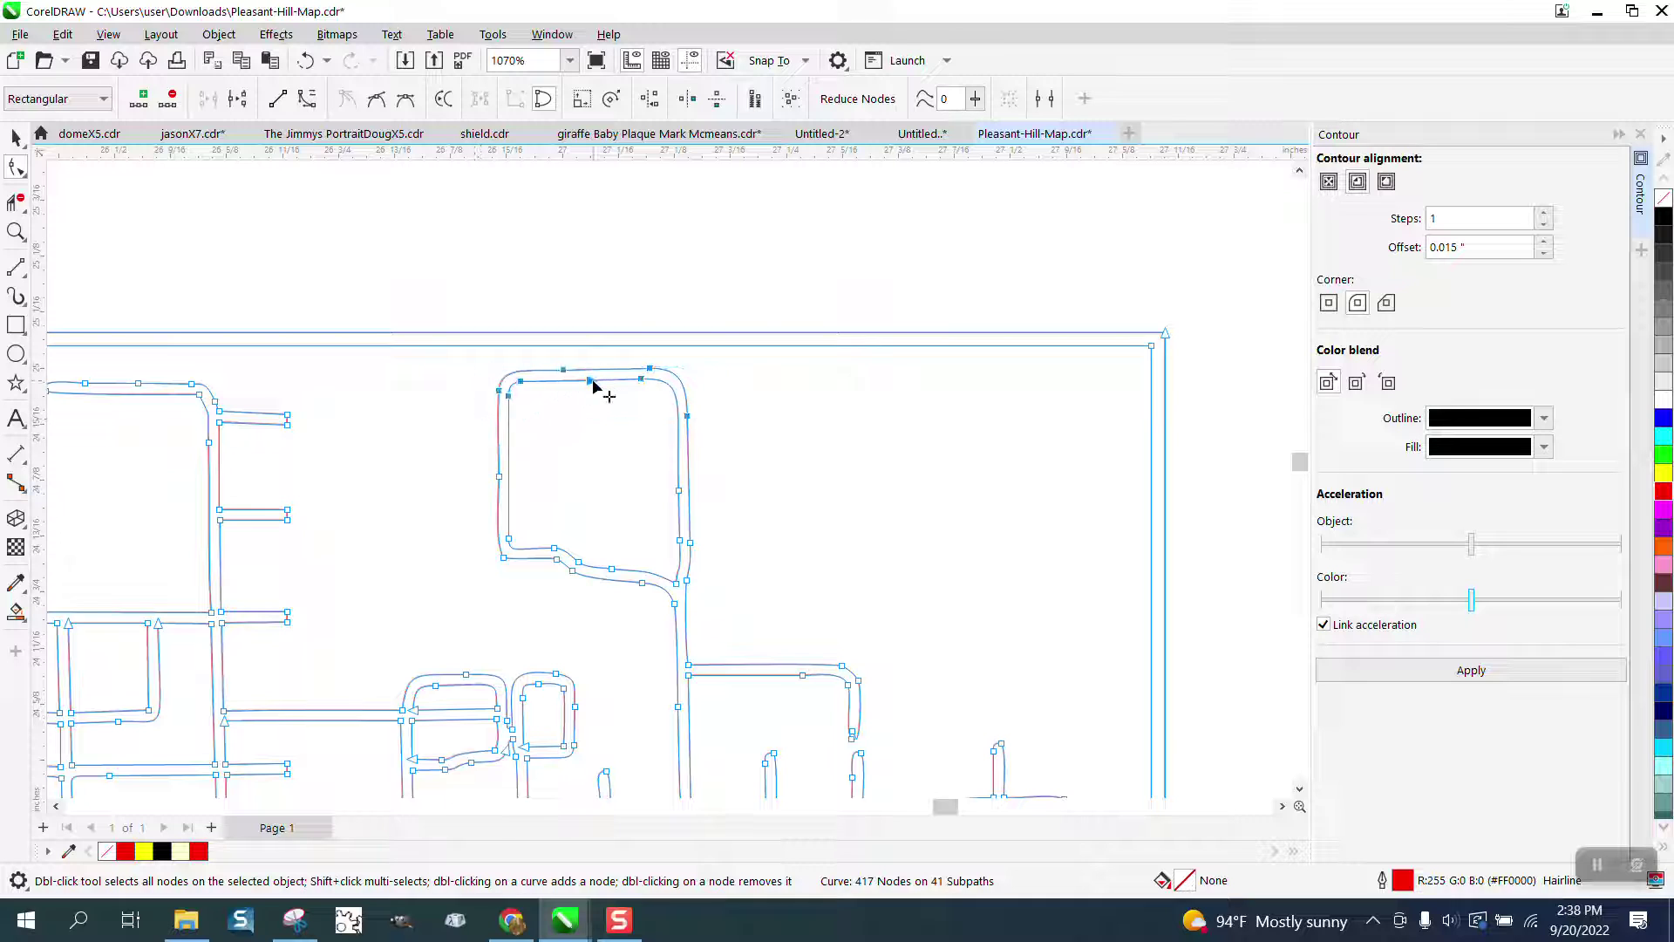
drag(589, 384, 589, 354)
- Delete the frame's inner line segment where the looped street meets it
key(z)
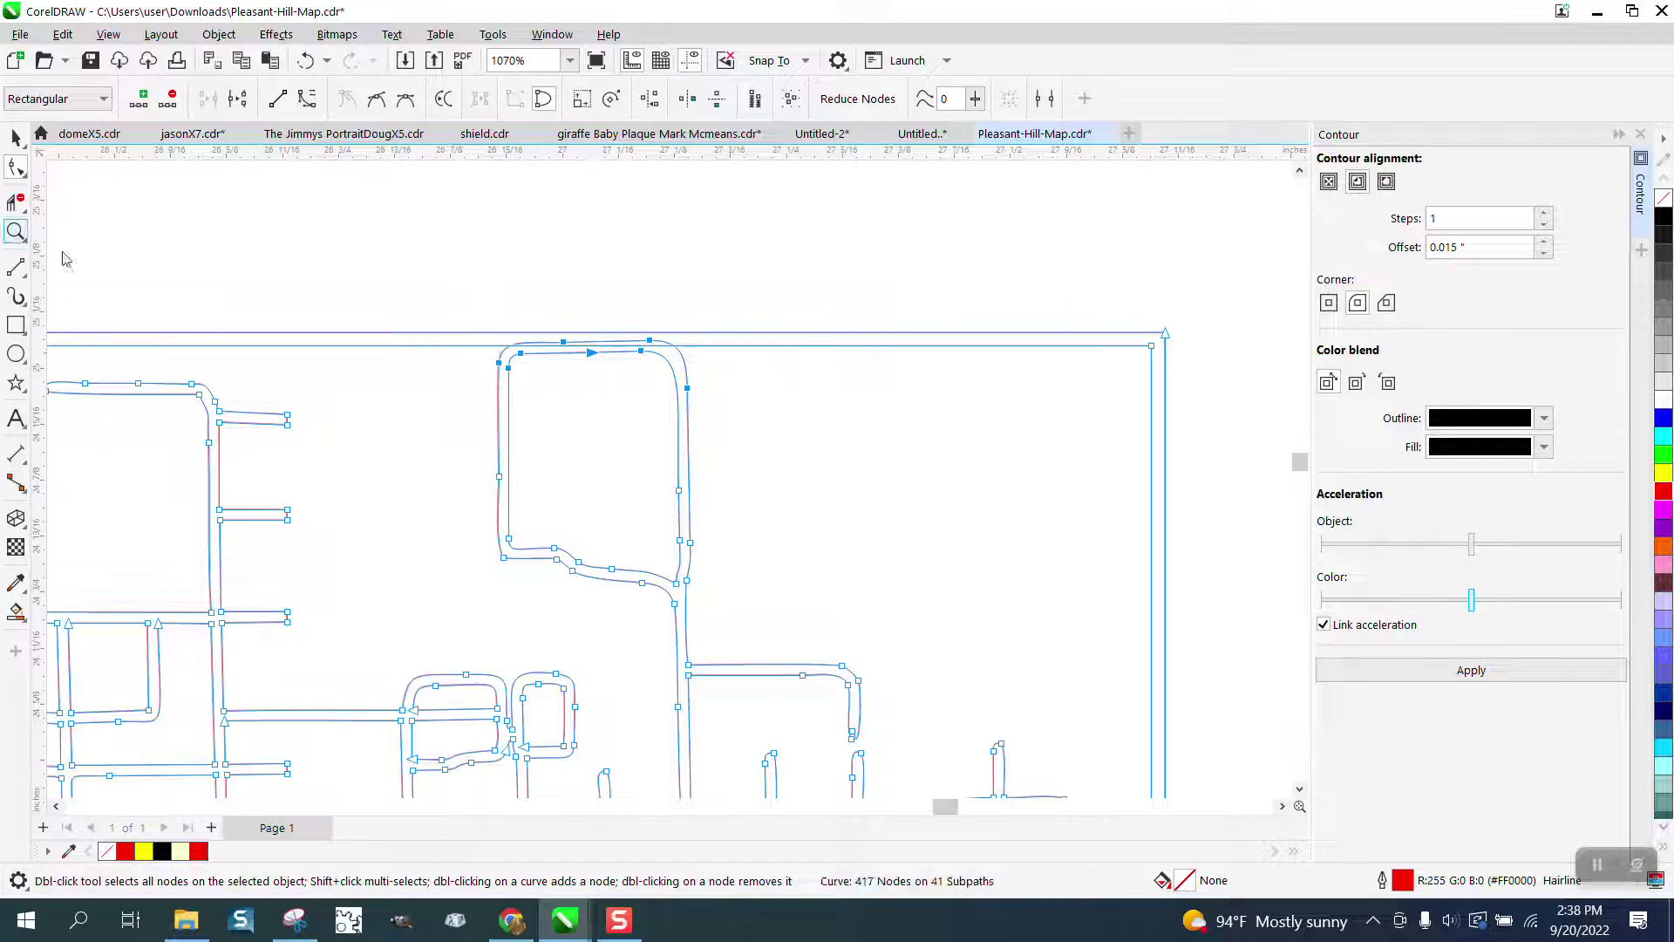
drag(475, 291, 644, 388)
click(21, 205)
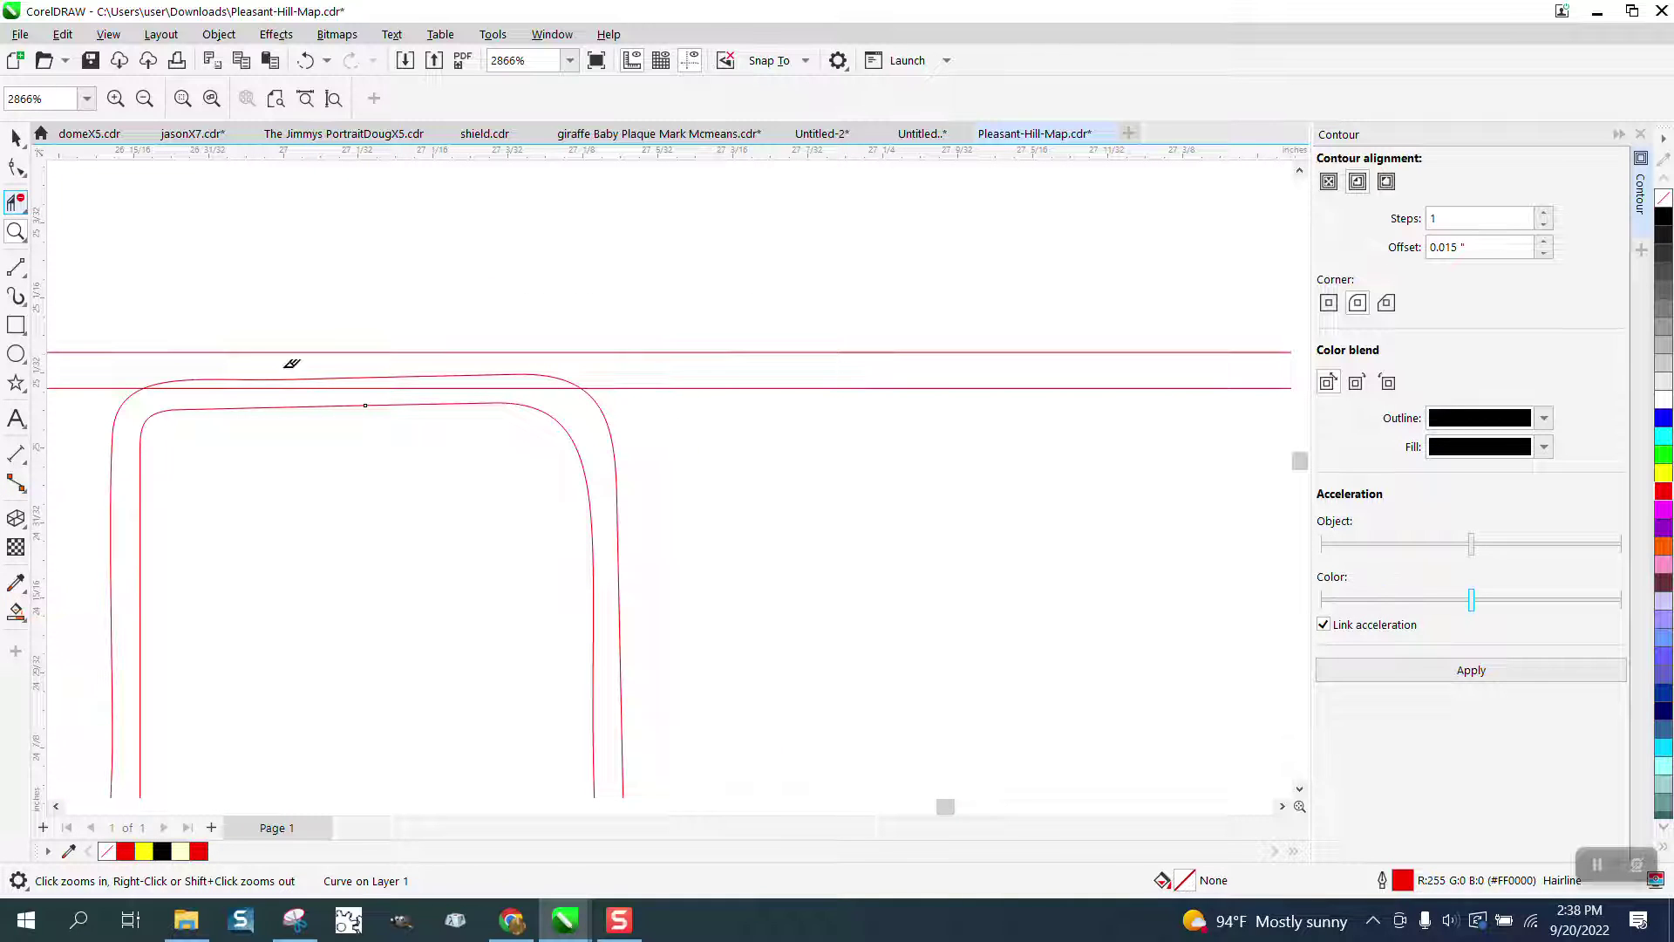
click(307, 378)
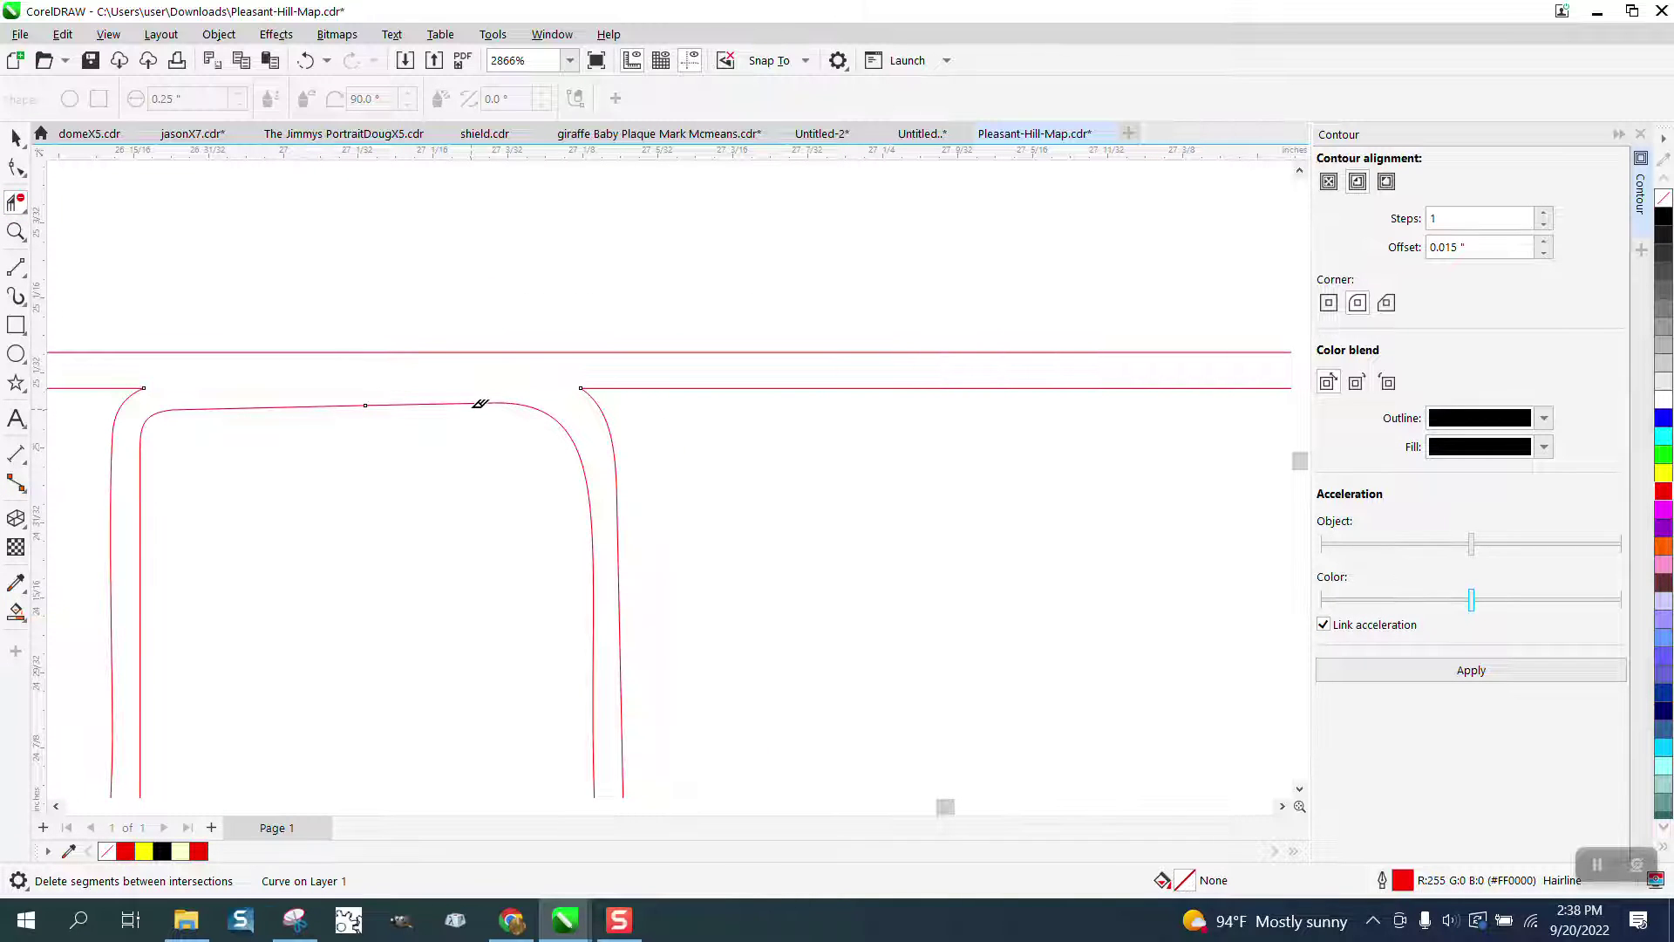
scroll(480, 402, down, 3)
scroll(605, 386, down, 1)
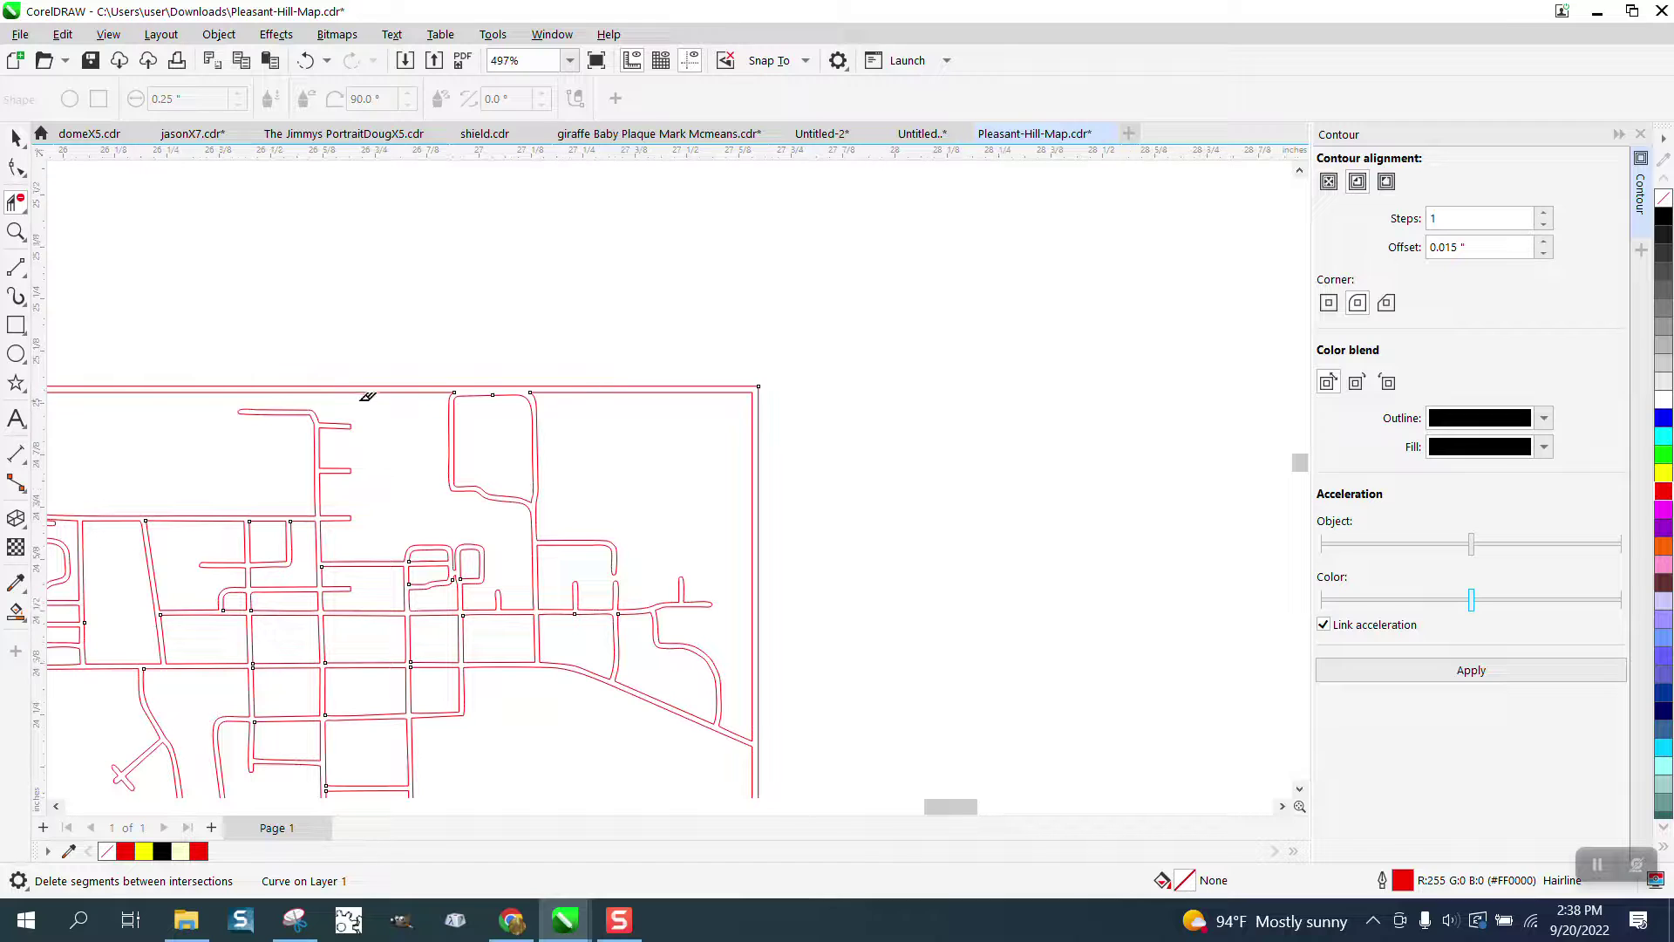
click(16, 231)
drag(191, 379, 440, 487)
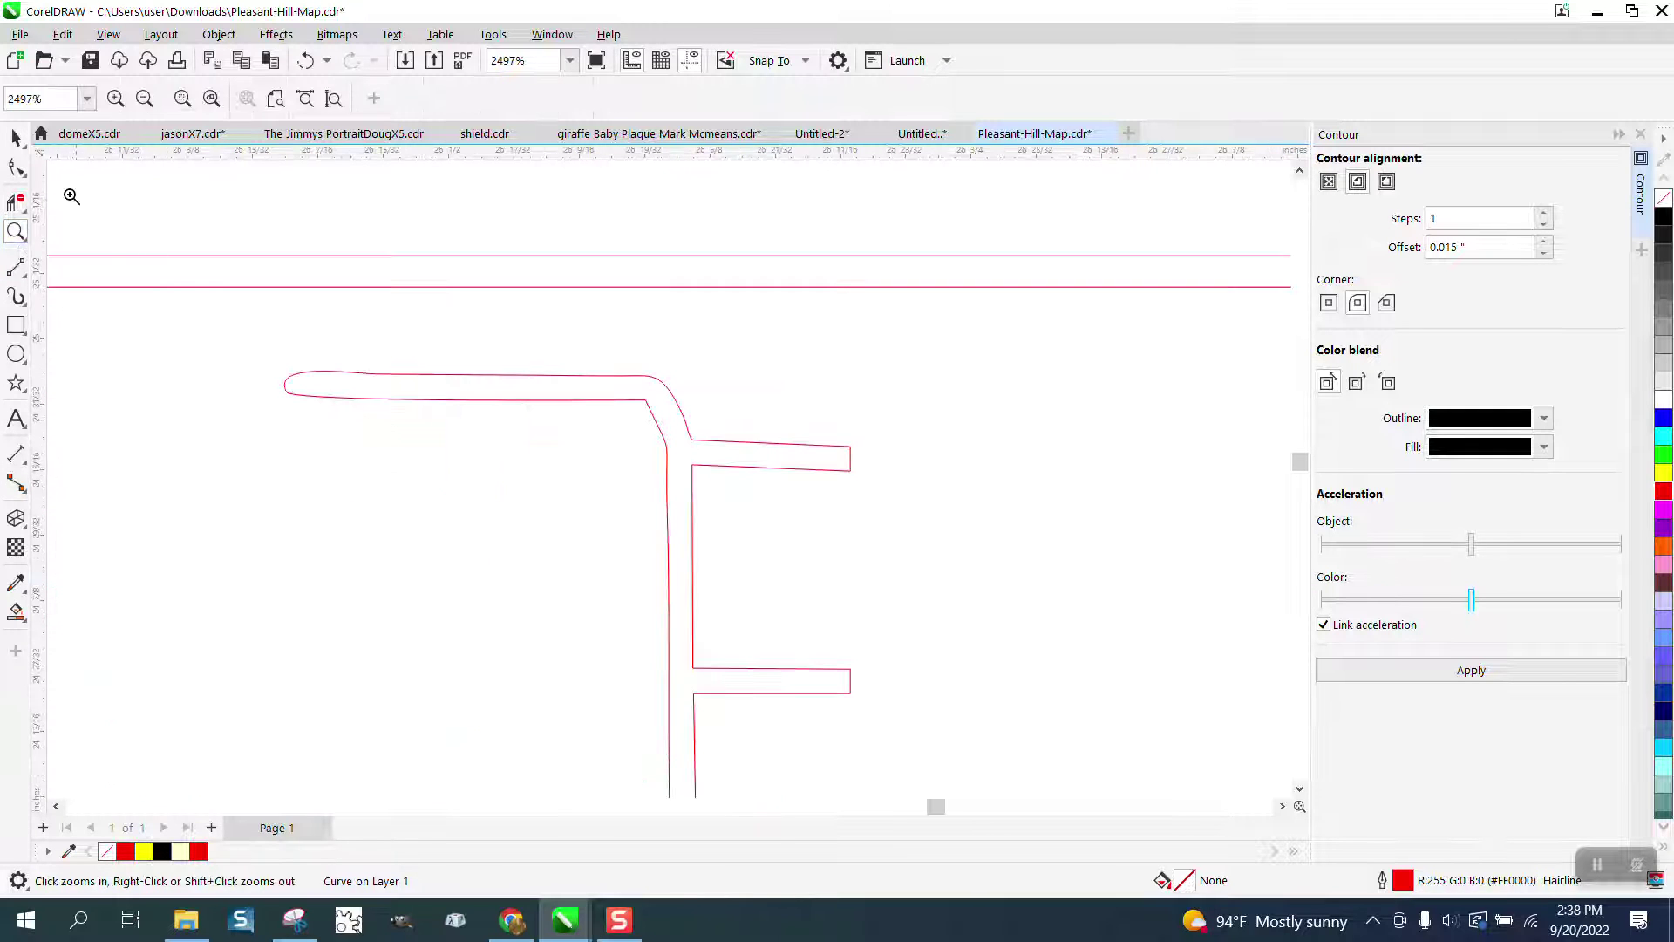
- Raise the top-left street's rounded-end nodes toward the border, undoing and reselecting them
key(F10)
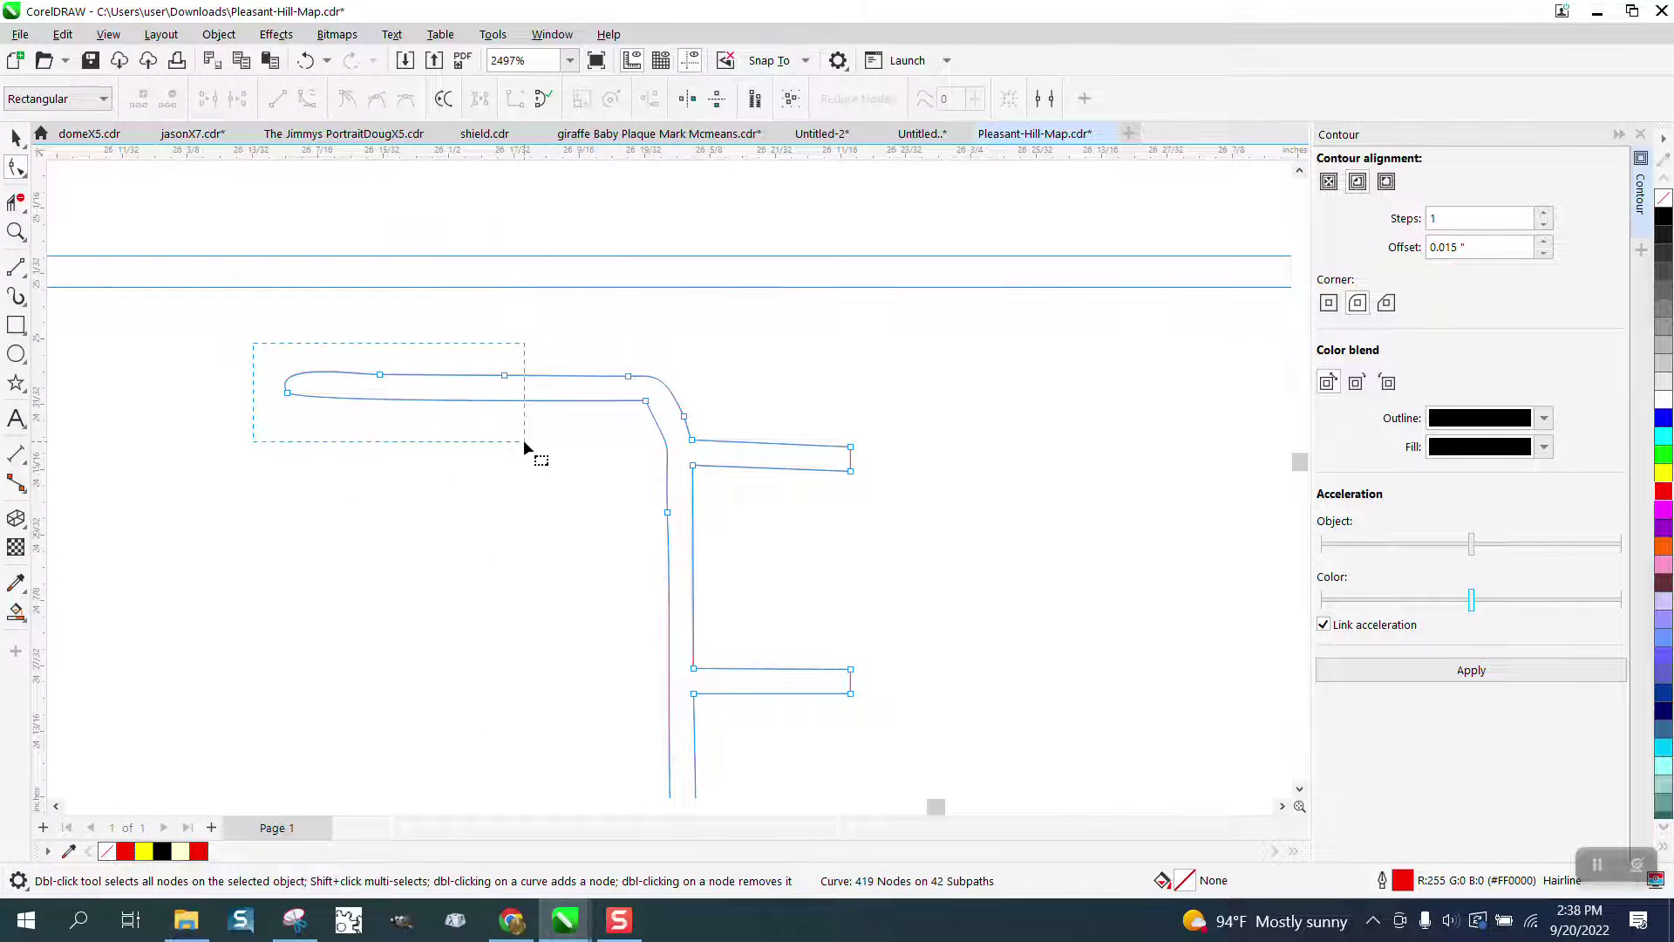
drag(523, 440, 920, 508)
drag(638, 399, 628, 286)
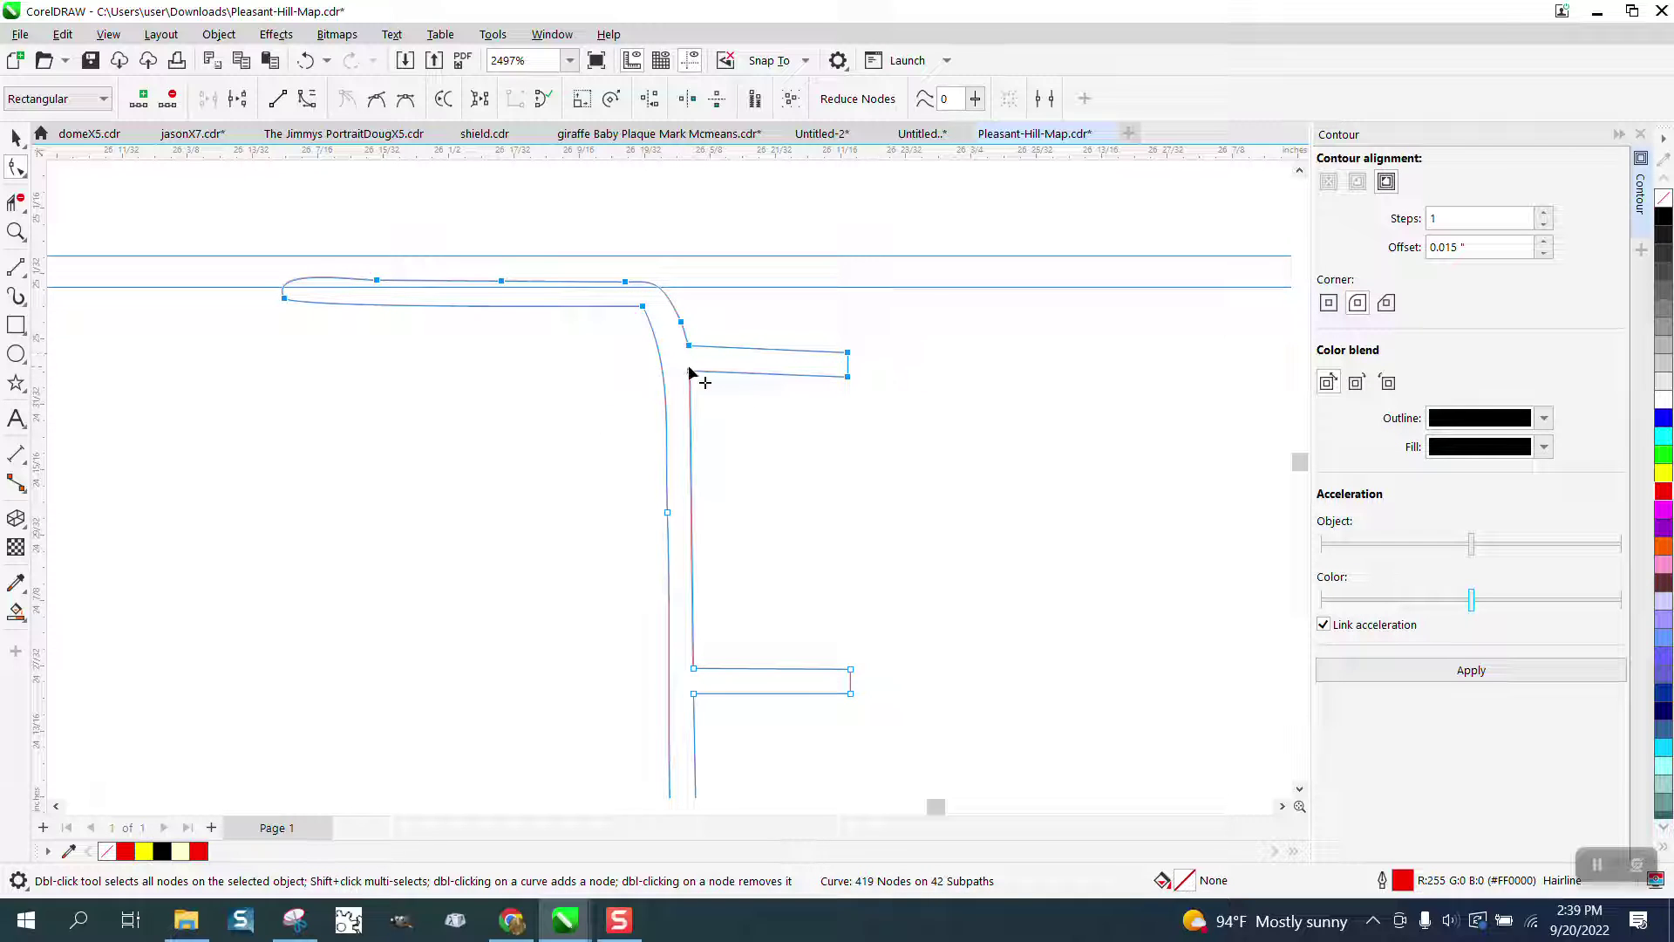
click(306, 61)
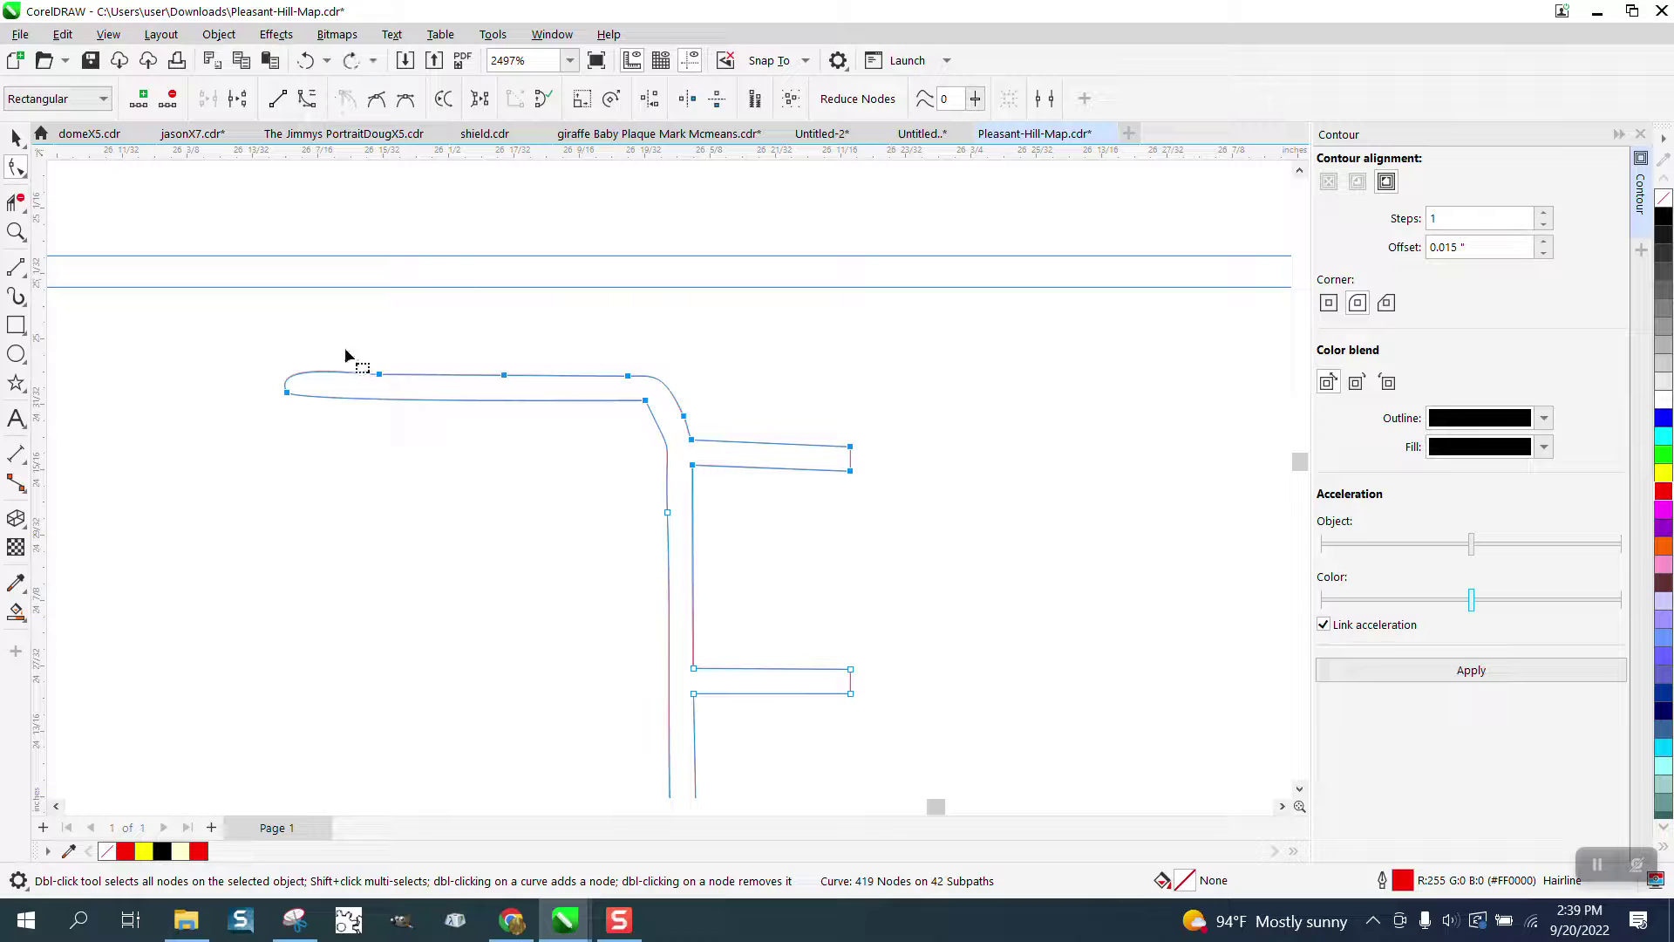
drag(262, 355, 679, 322)
- Delete the street's rounded end segment at the frame with Virtual Segment Delete
click(15, 202)
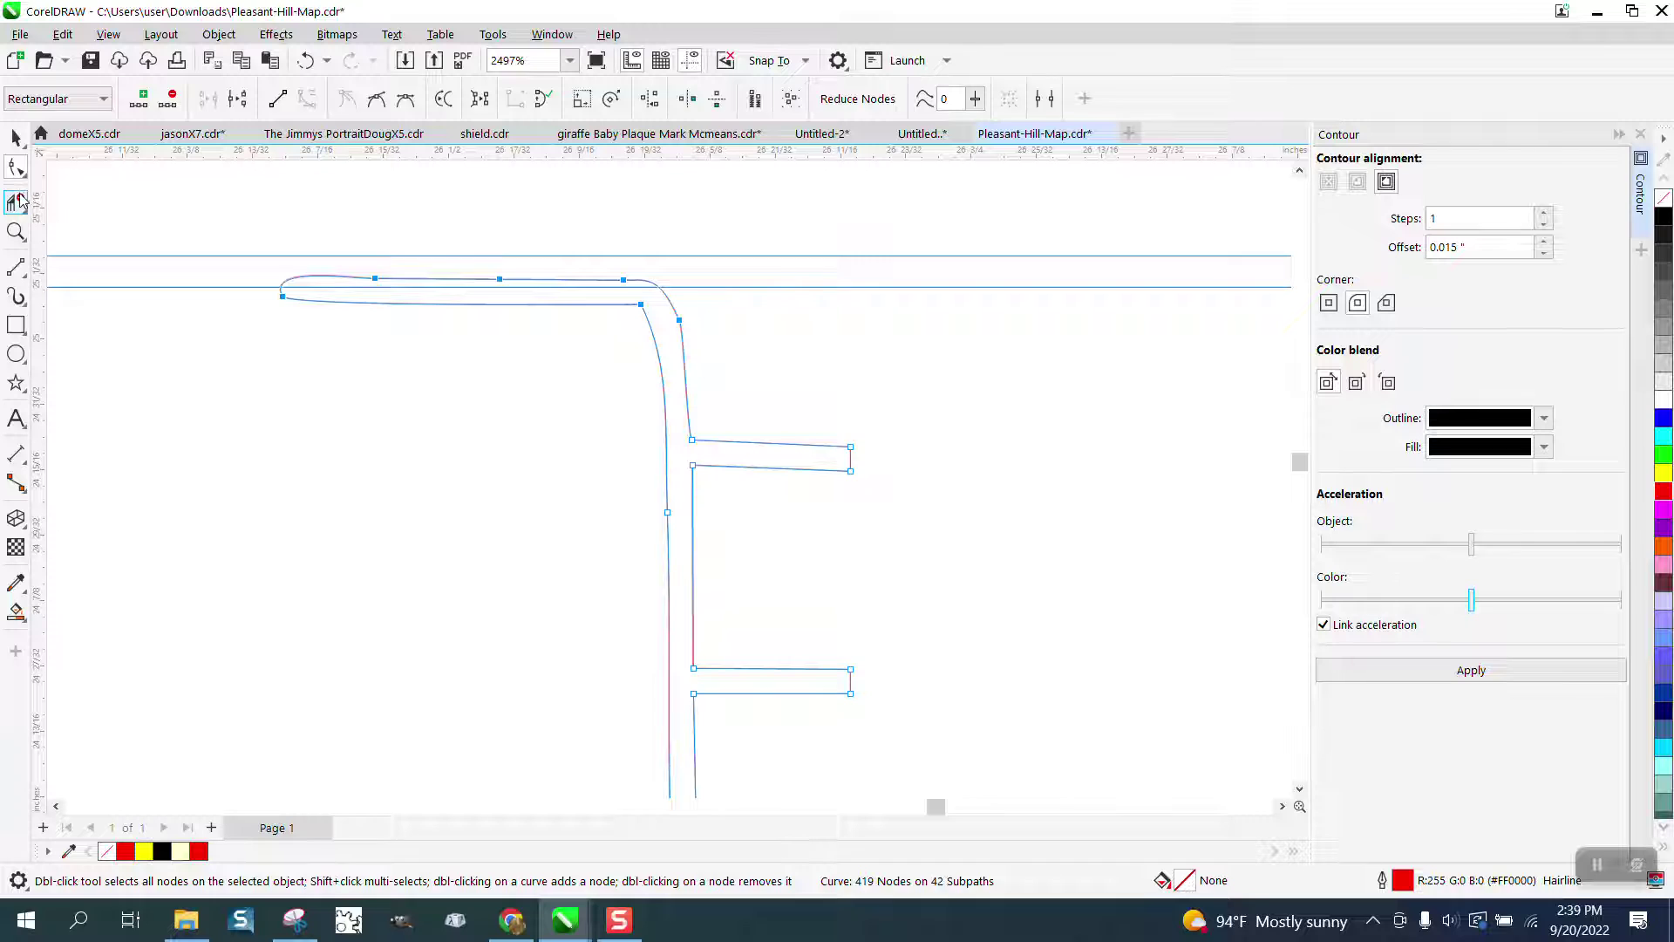
click(382, 282)
scroll(467, 374, down, 5)
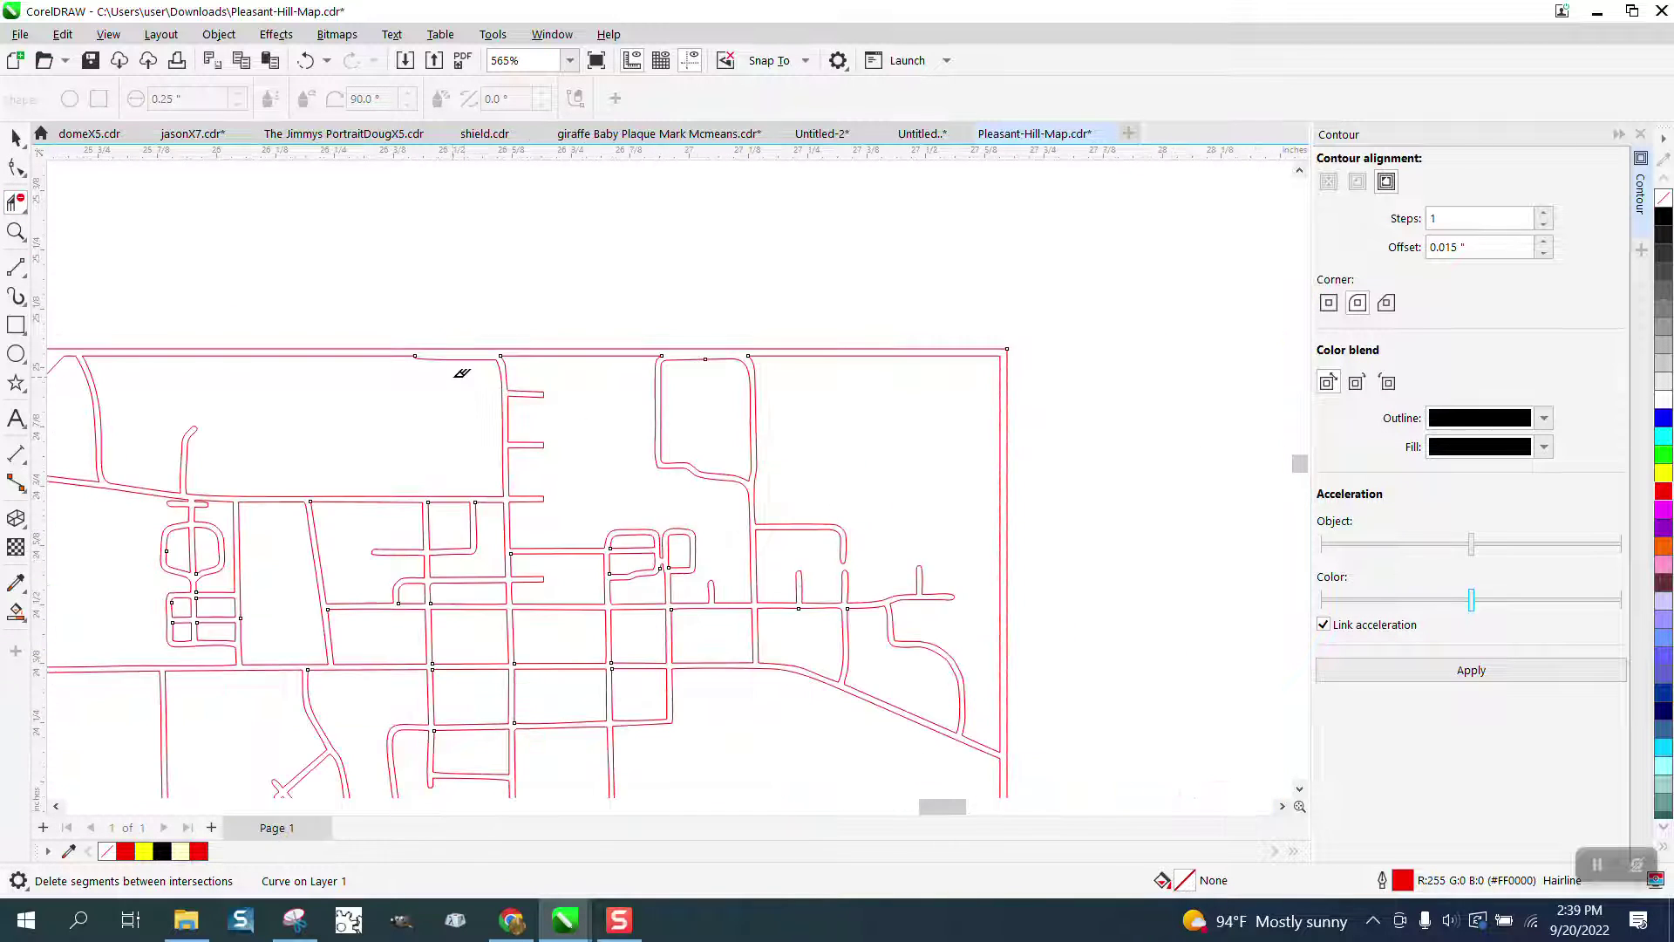
scroll(461, 373, down, 1)
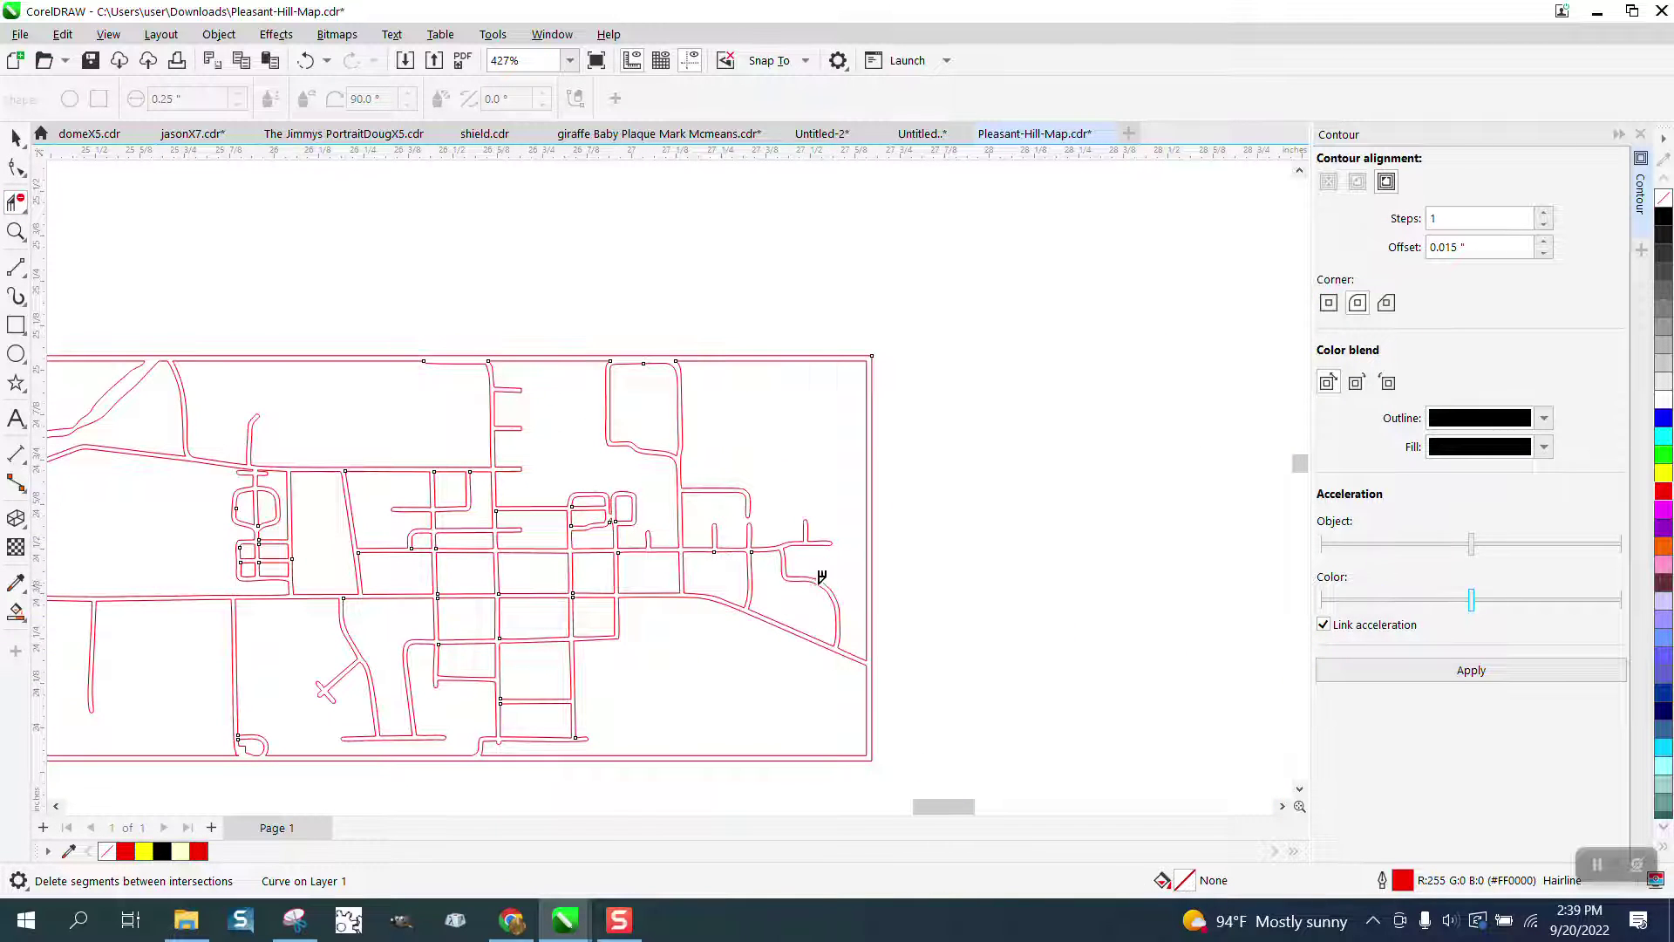
scroll(586, 628, down, 1)
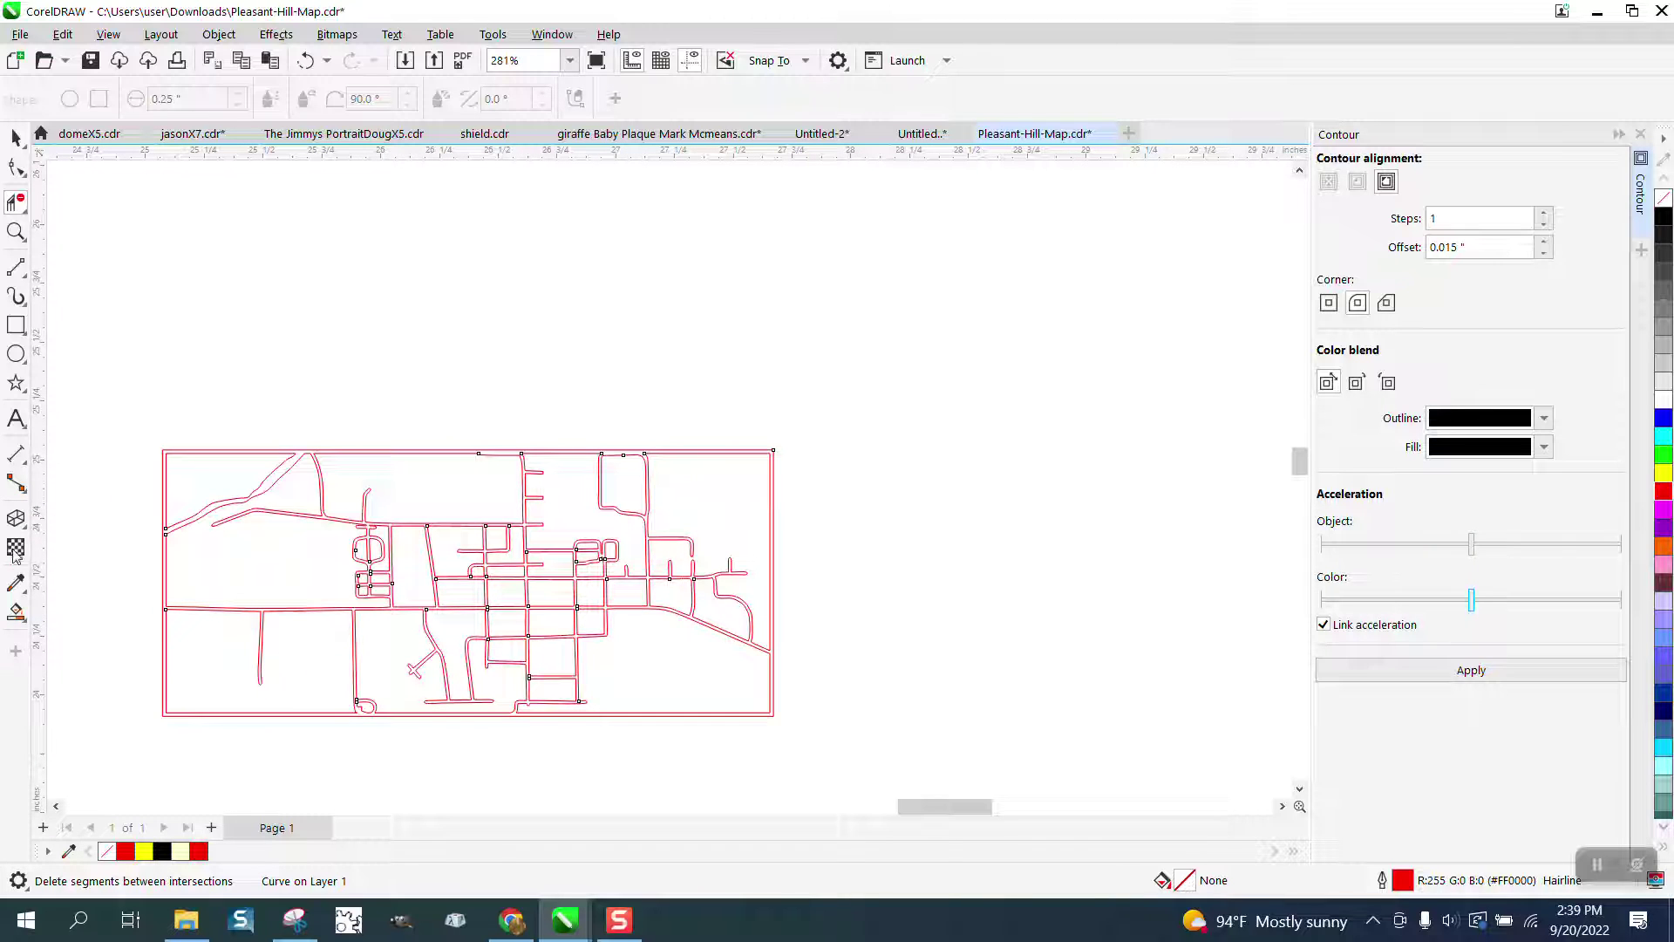
- Smart-fill the bridged map black, move the result right, and set no fill with red outline
click(16, 611)
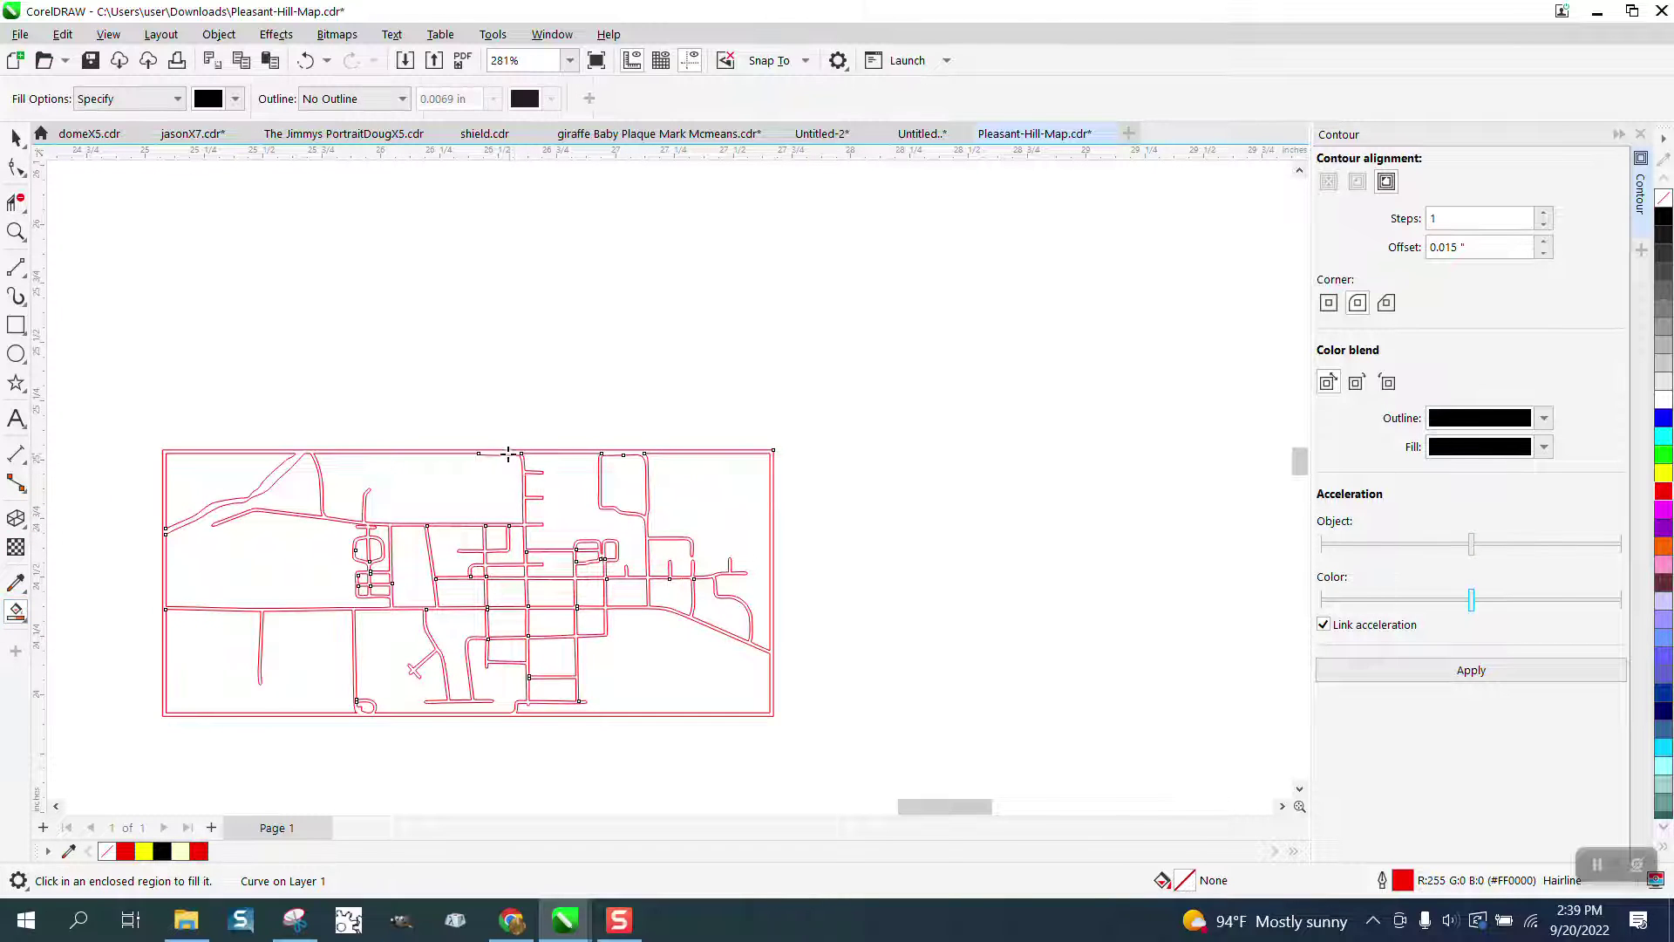
click(507, 454)
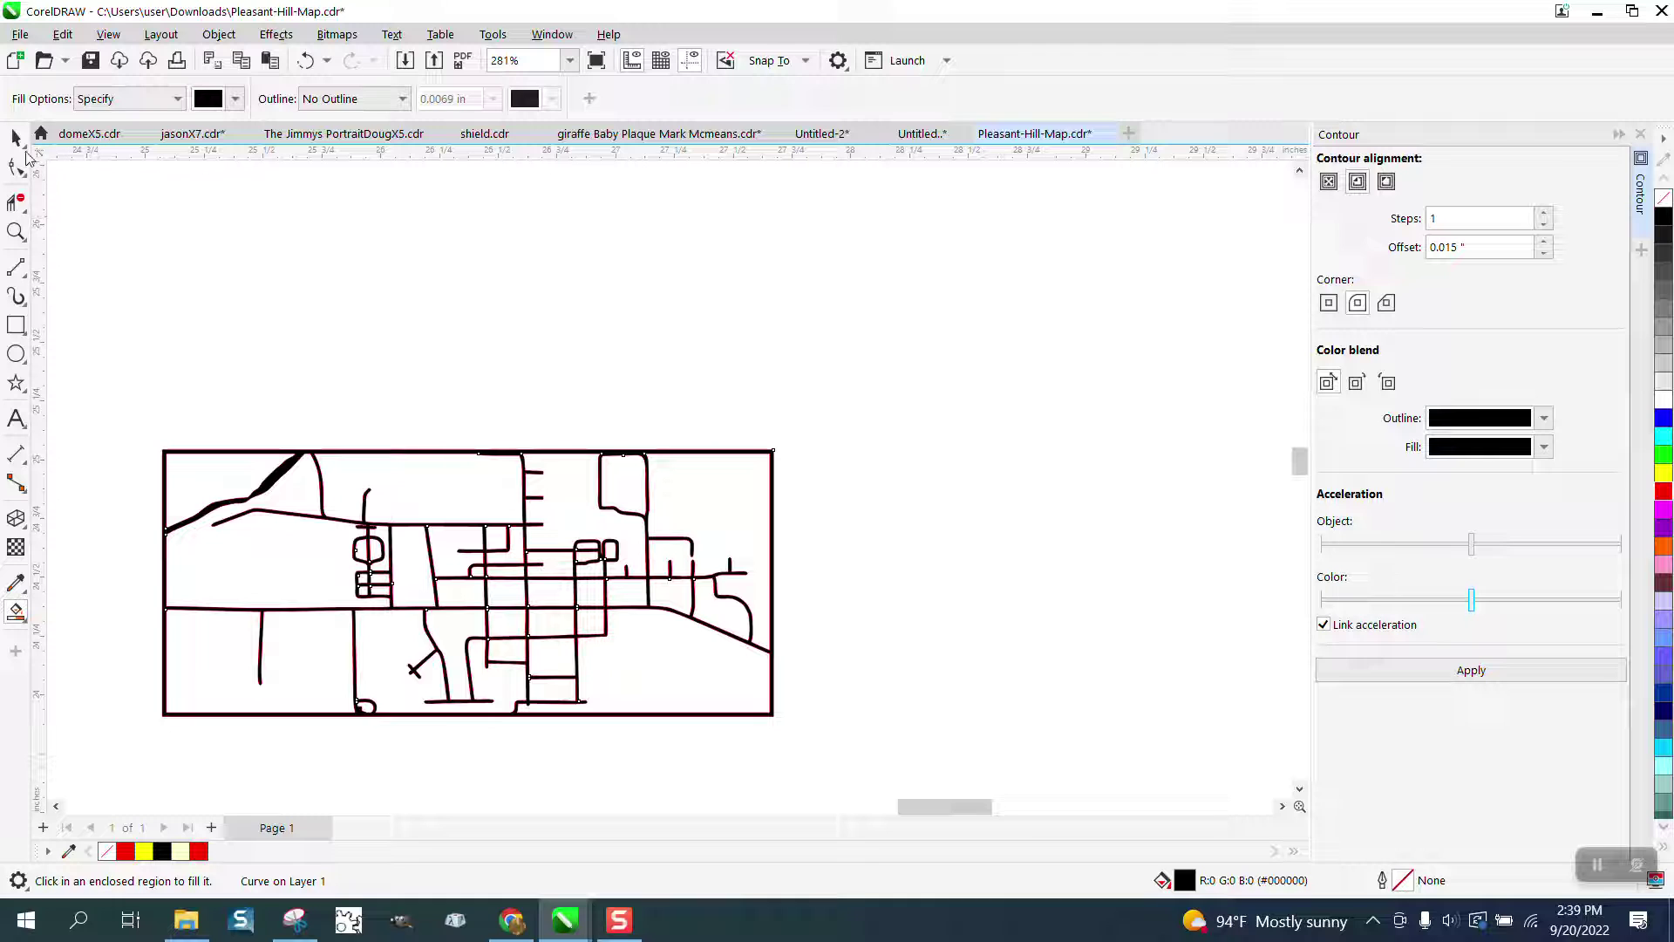
click(16, 137)
scroll(438, 524, down, 1)
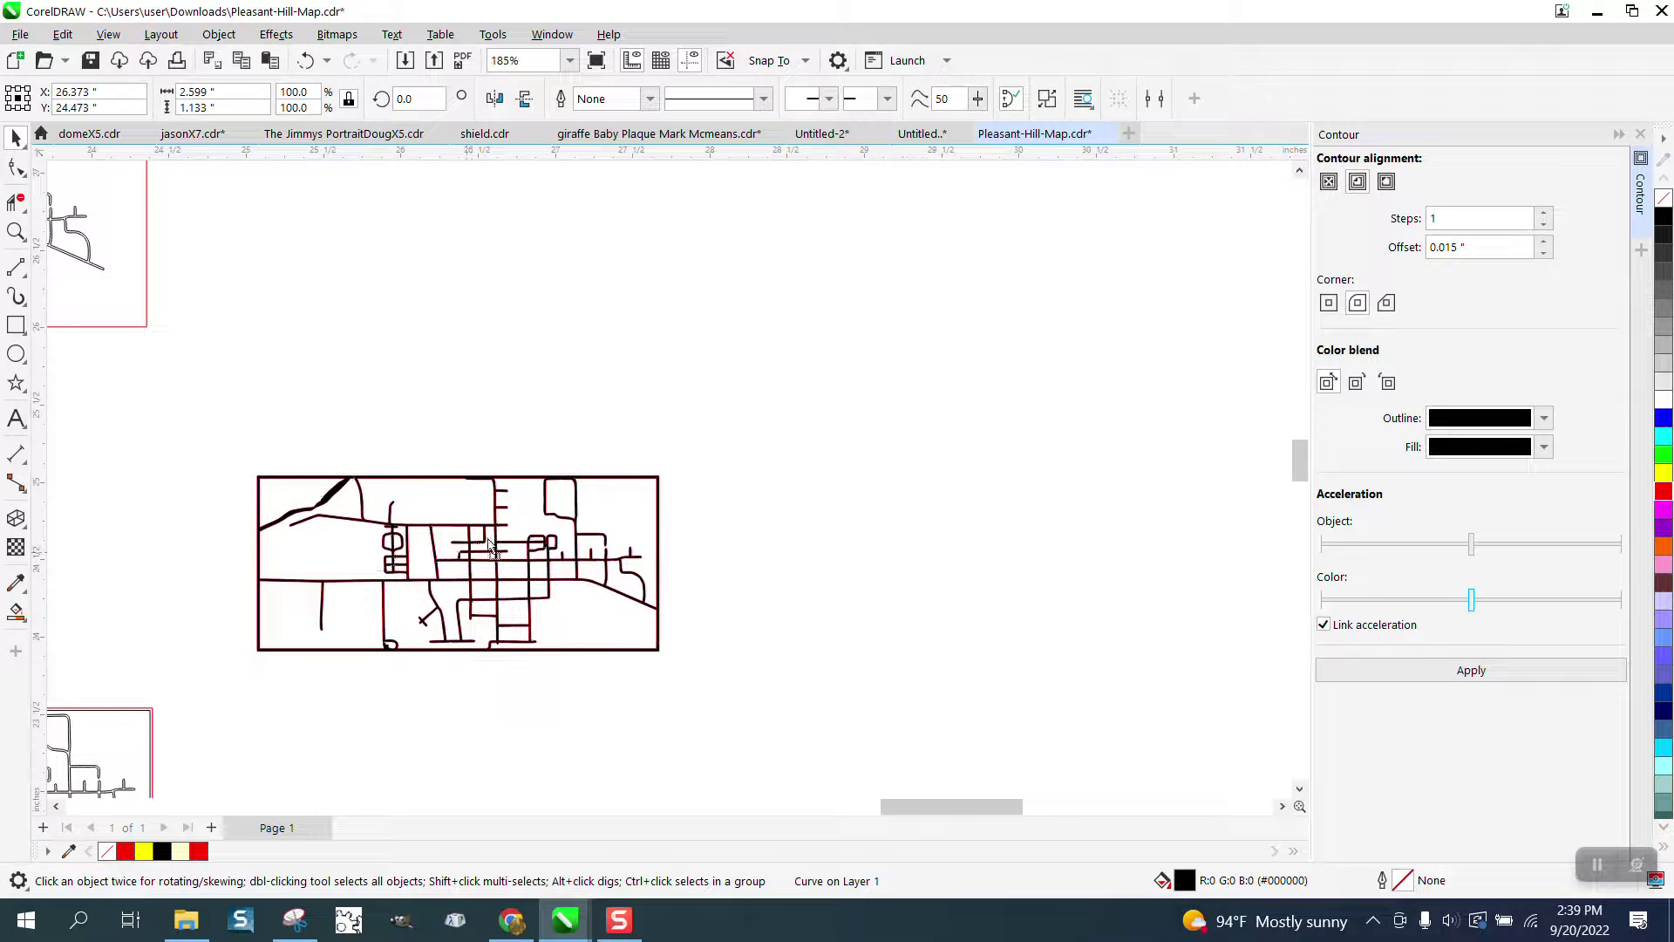
drag(470, 542, 1065, 386)
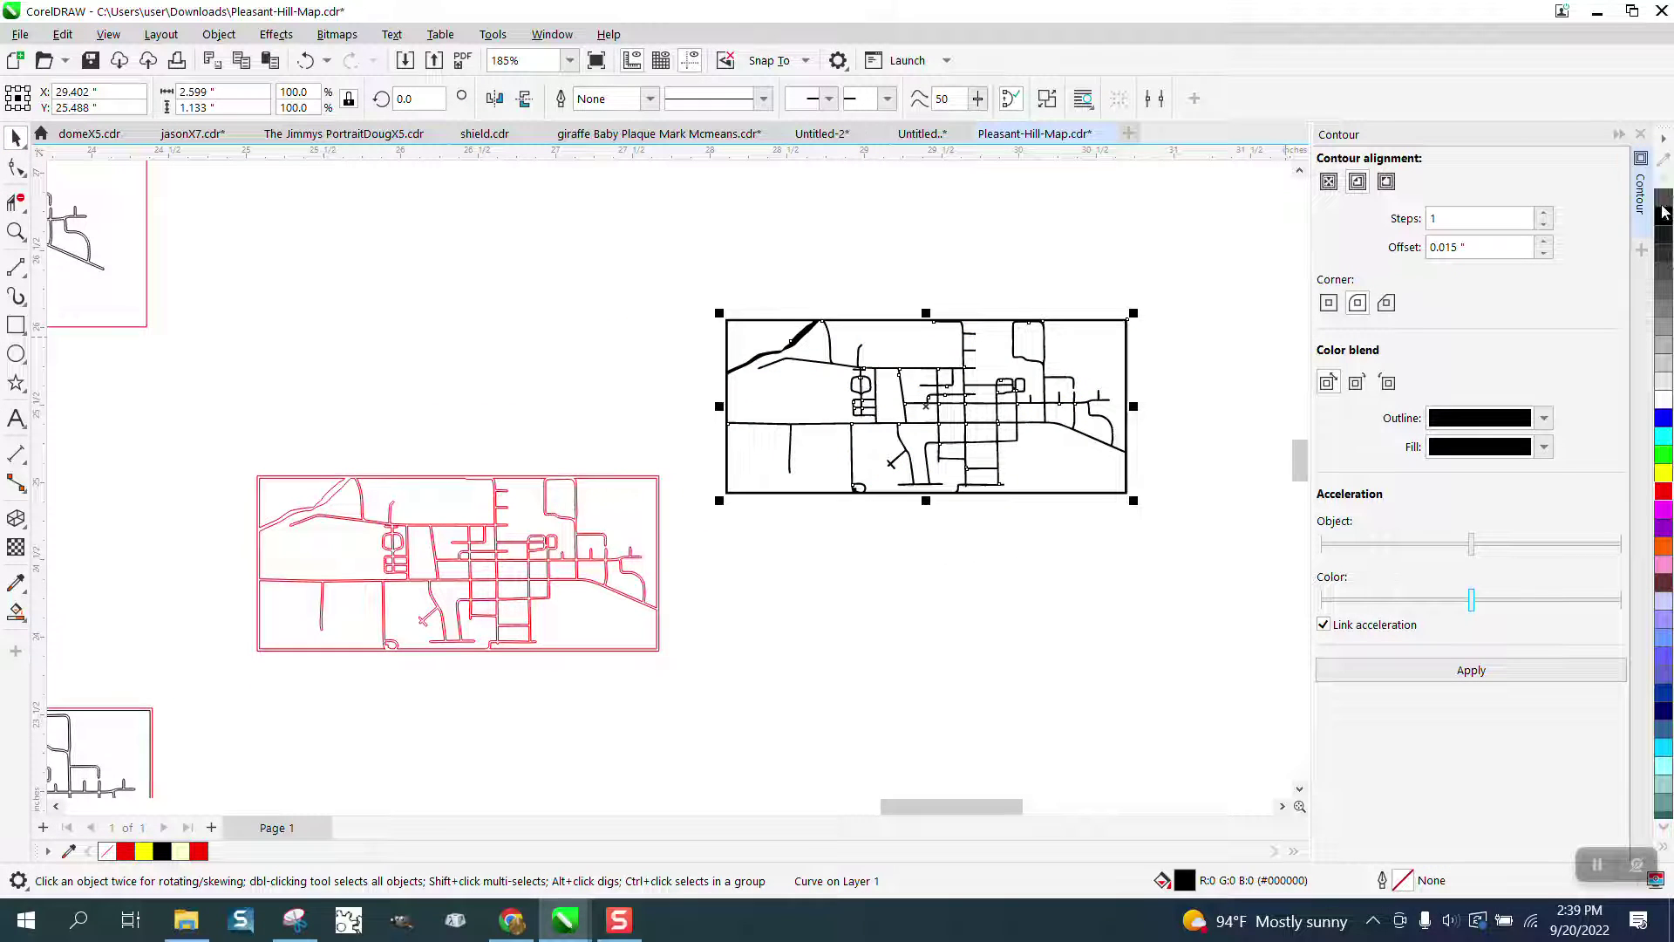
click(1664, 199)
right_click(1664, 491)
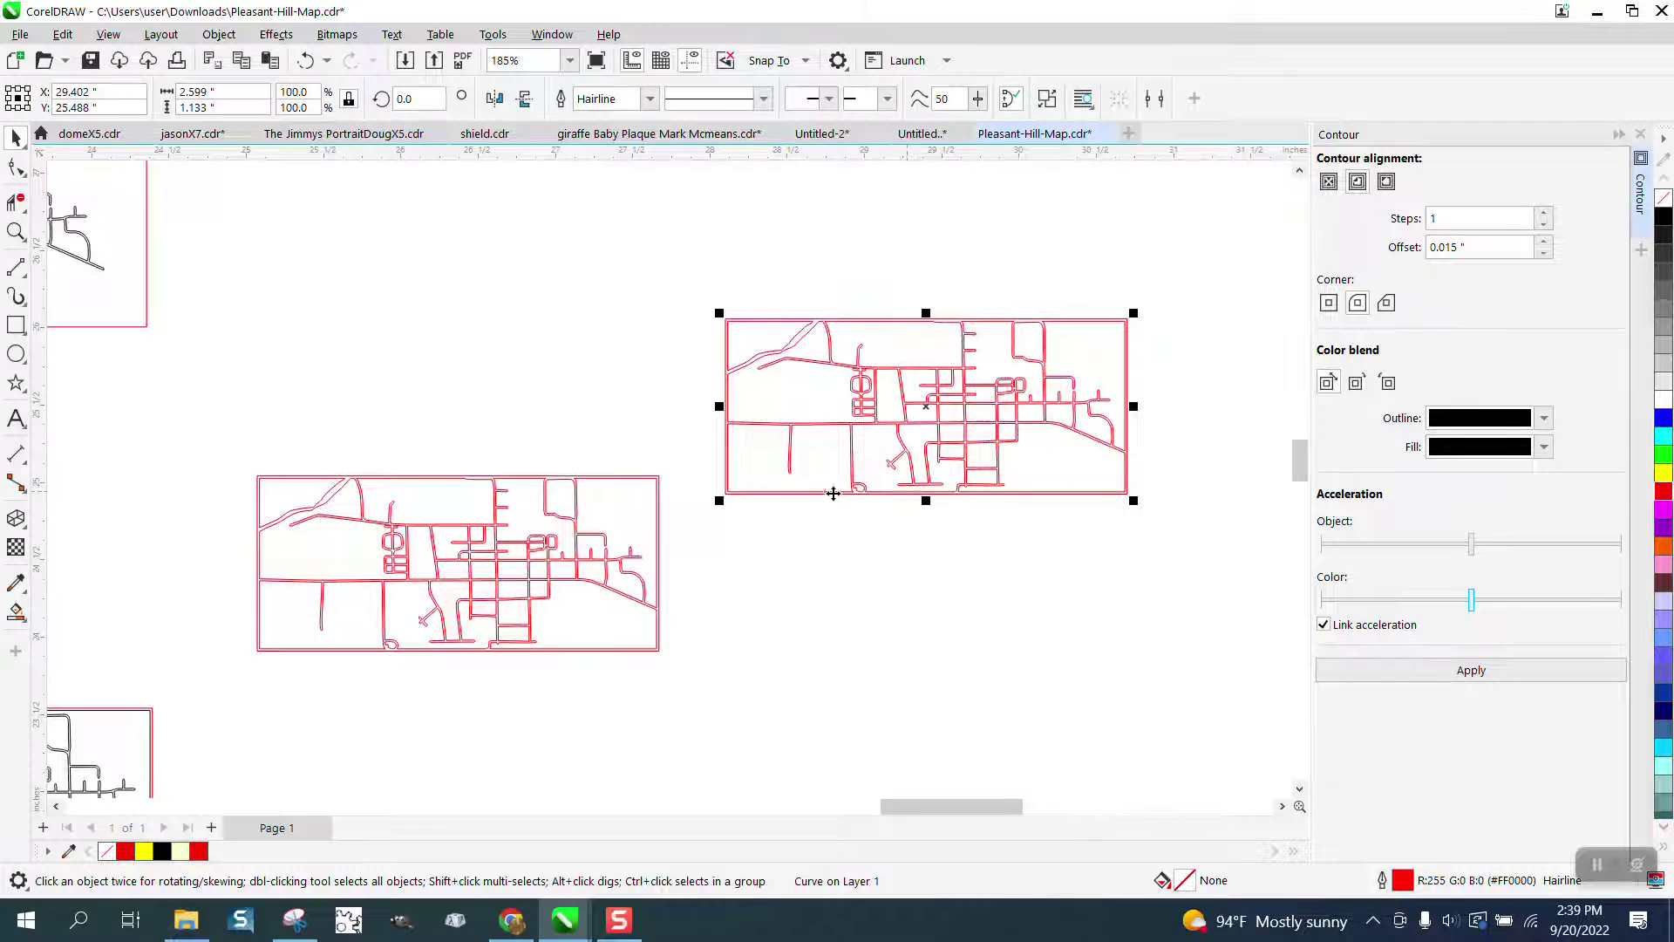
scroll(829, 490, down, 5)
- Zoom in past the reference photo onto the small map copies
scroll(833, 497, down, 3)
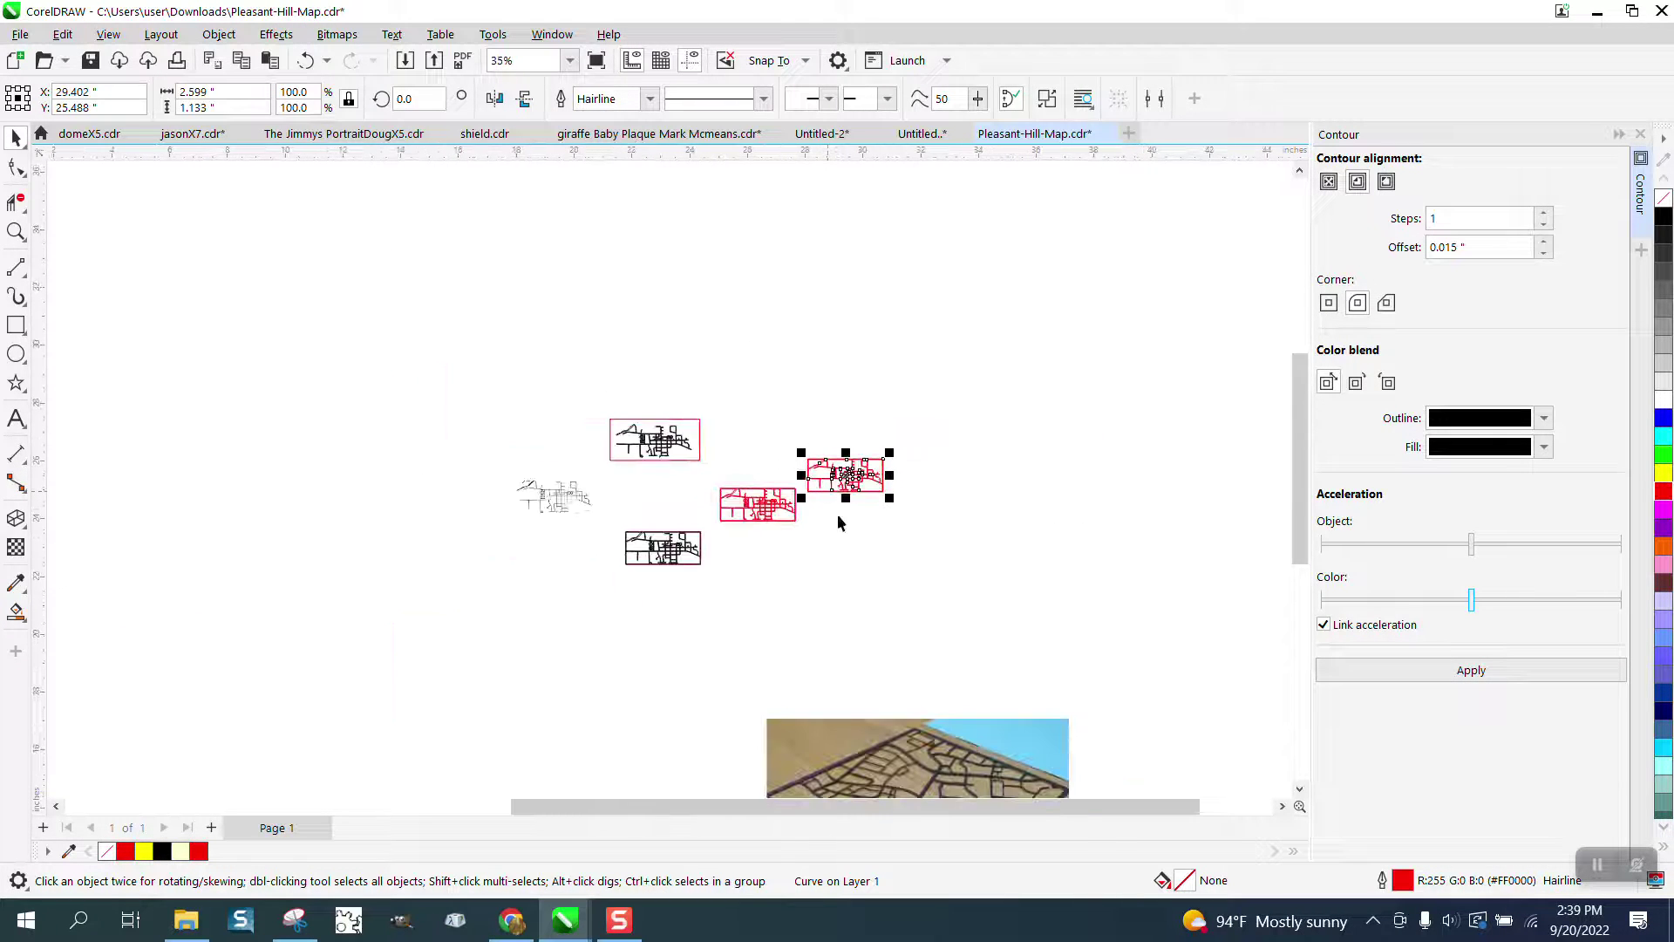
click(16, 231)
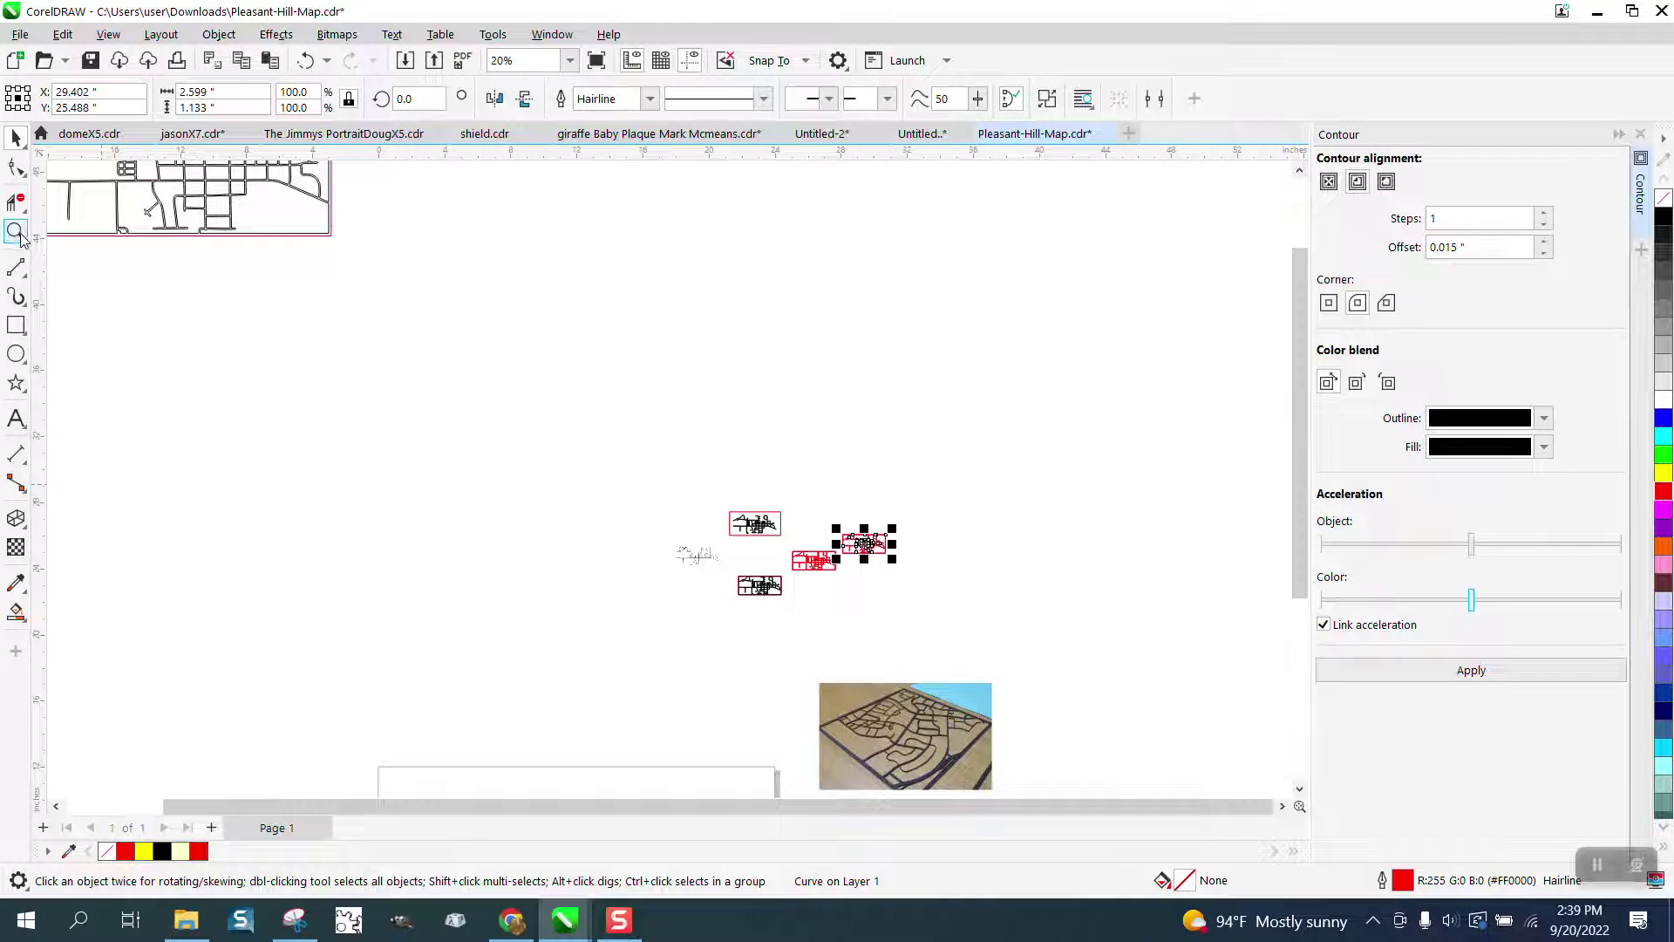
scroll(673, 579, down, 1)
drag(776, 645, 974, 748)
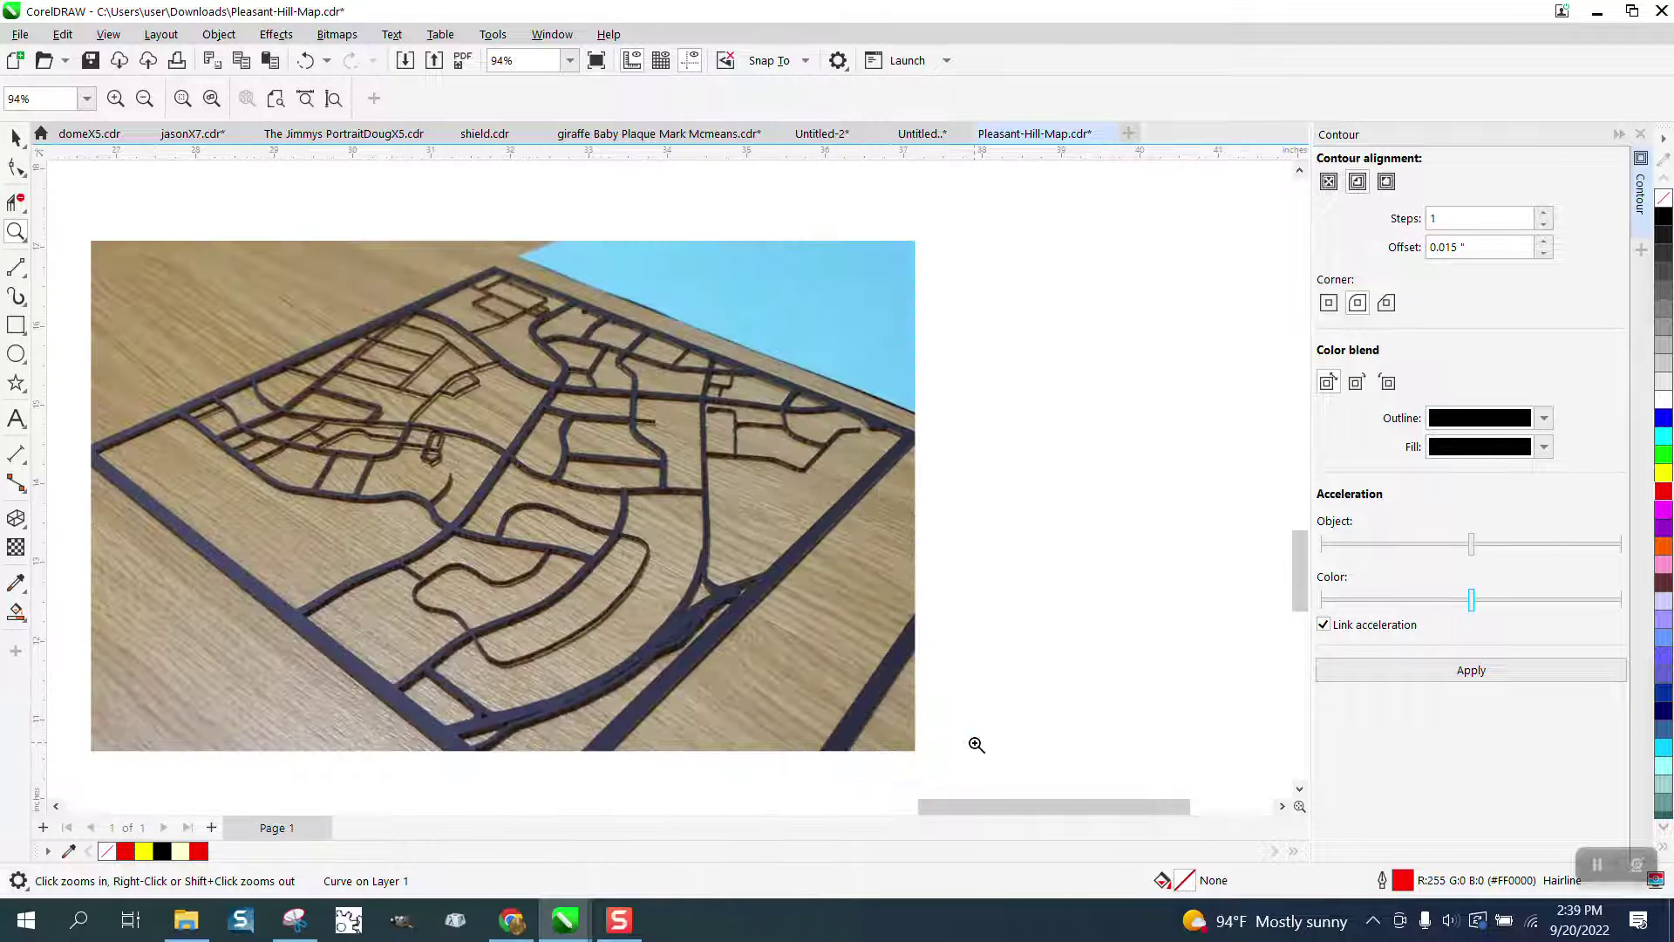
scroll(751, 586, down, 2)
drag(636, 382, 800, 428)
- Enlarge the red map copy to about 824% and centre it on the page
click(16, 137)
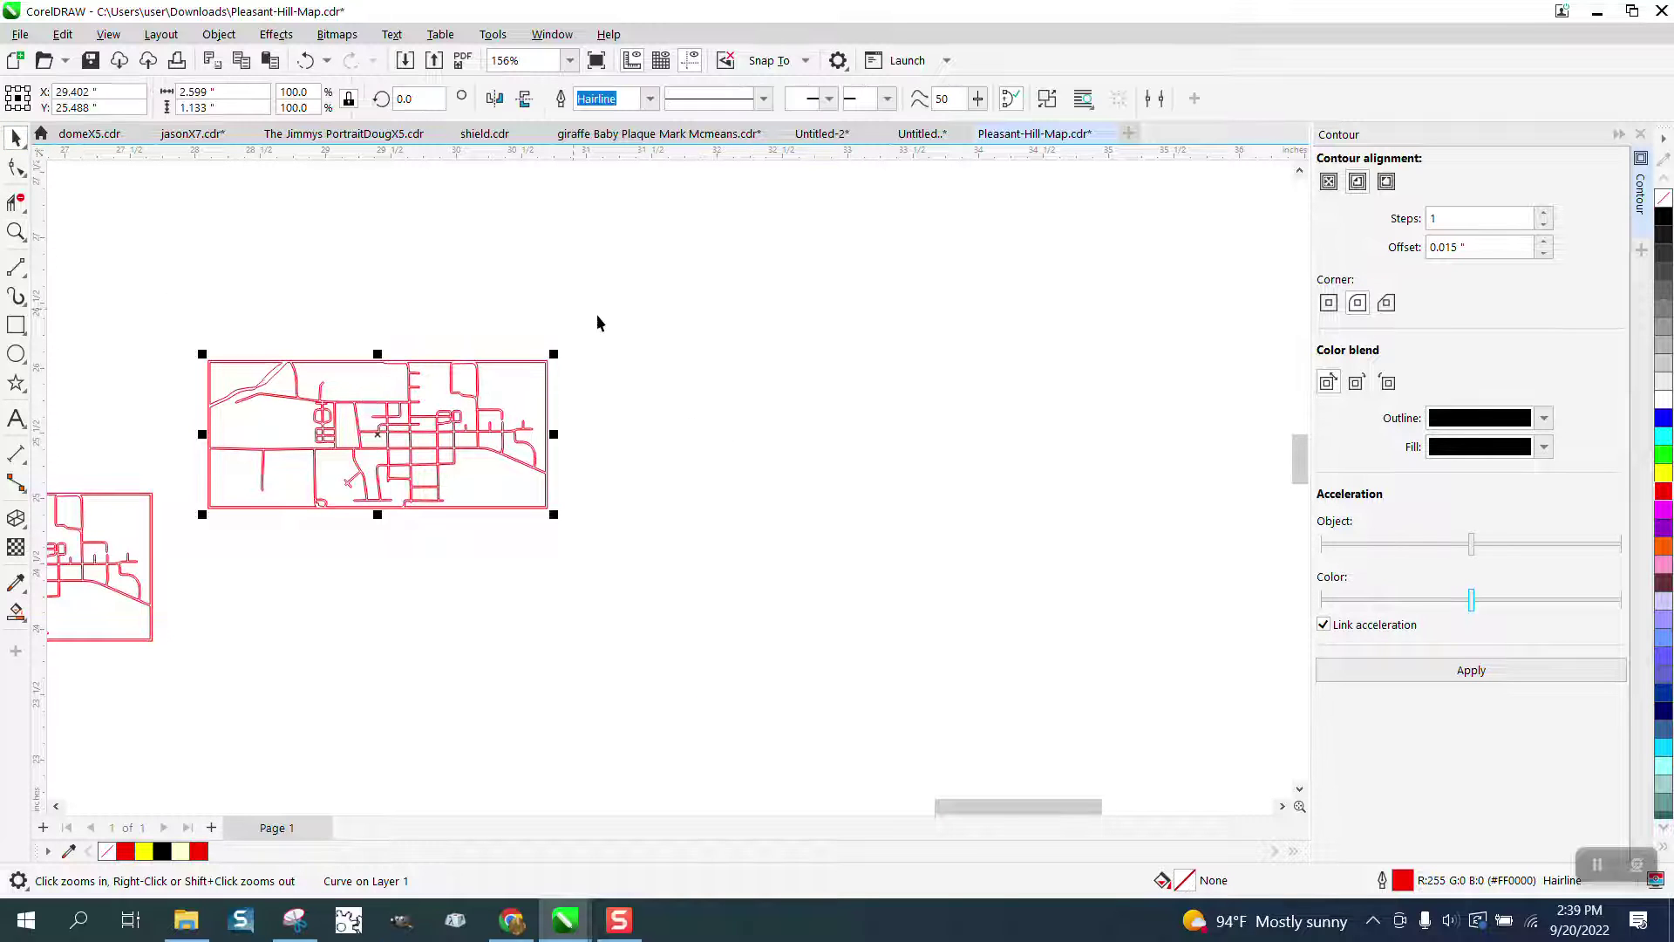
scroll(740, 391, down, 4)
scroll(741, 428, down, 3)
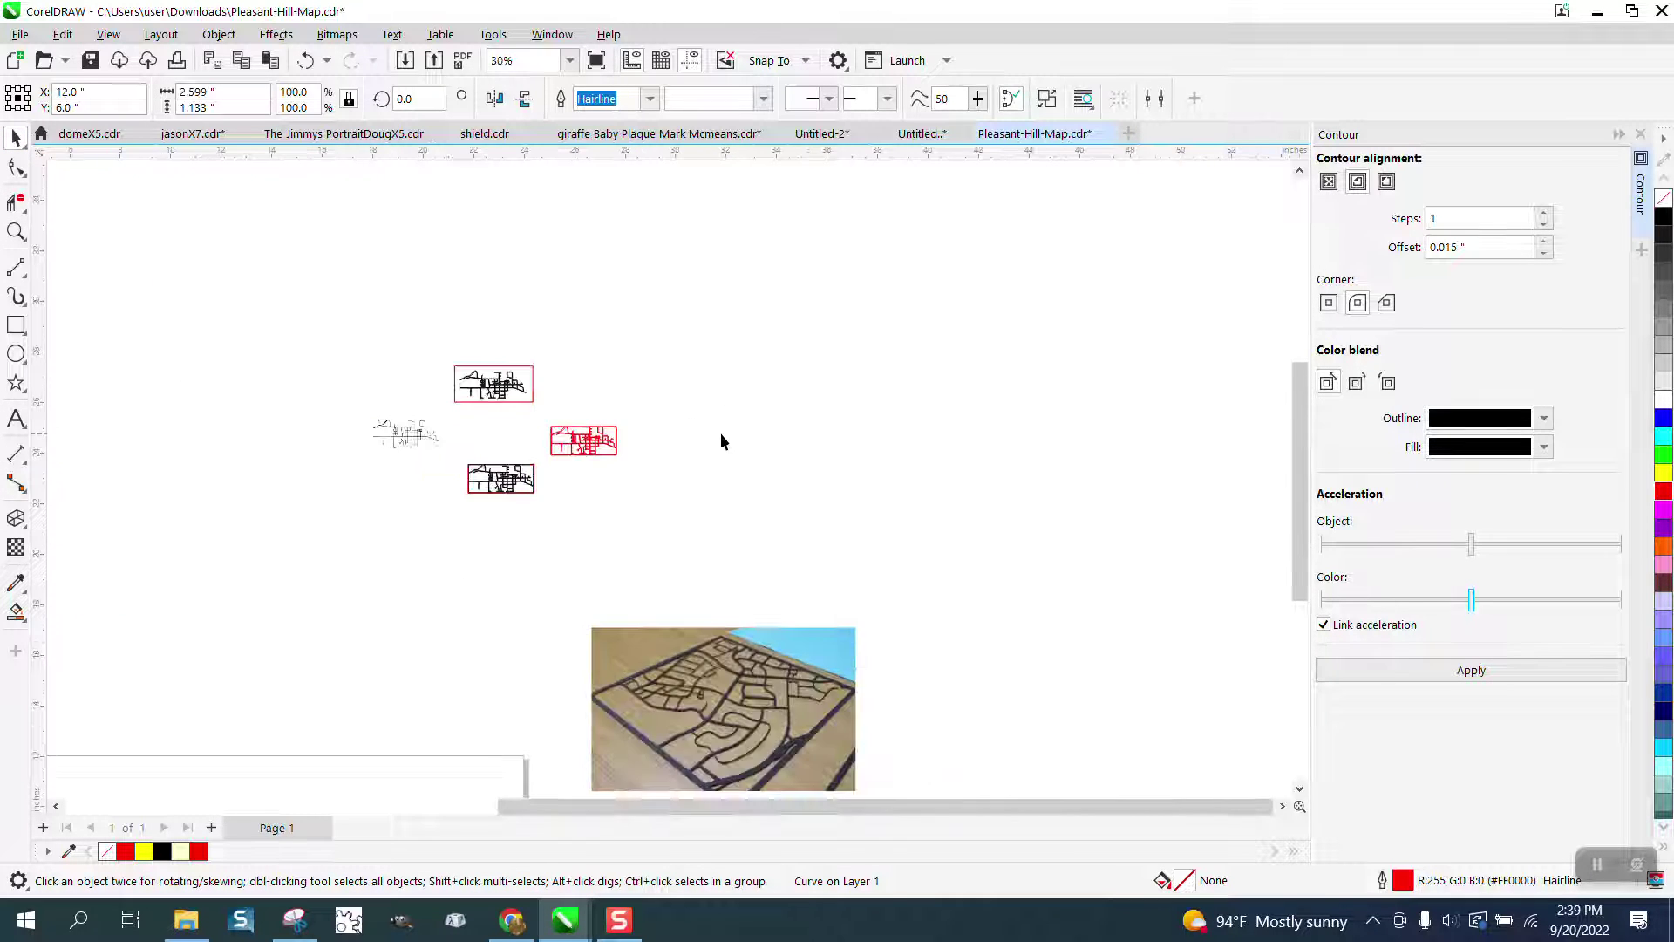
drag(463, 693, 733, 484)
key(p)
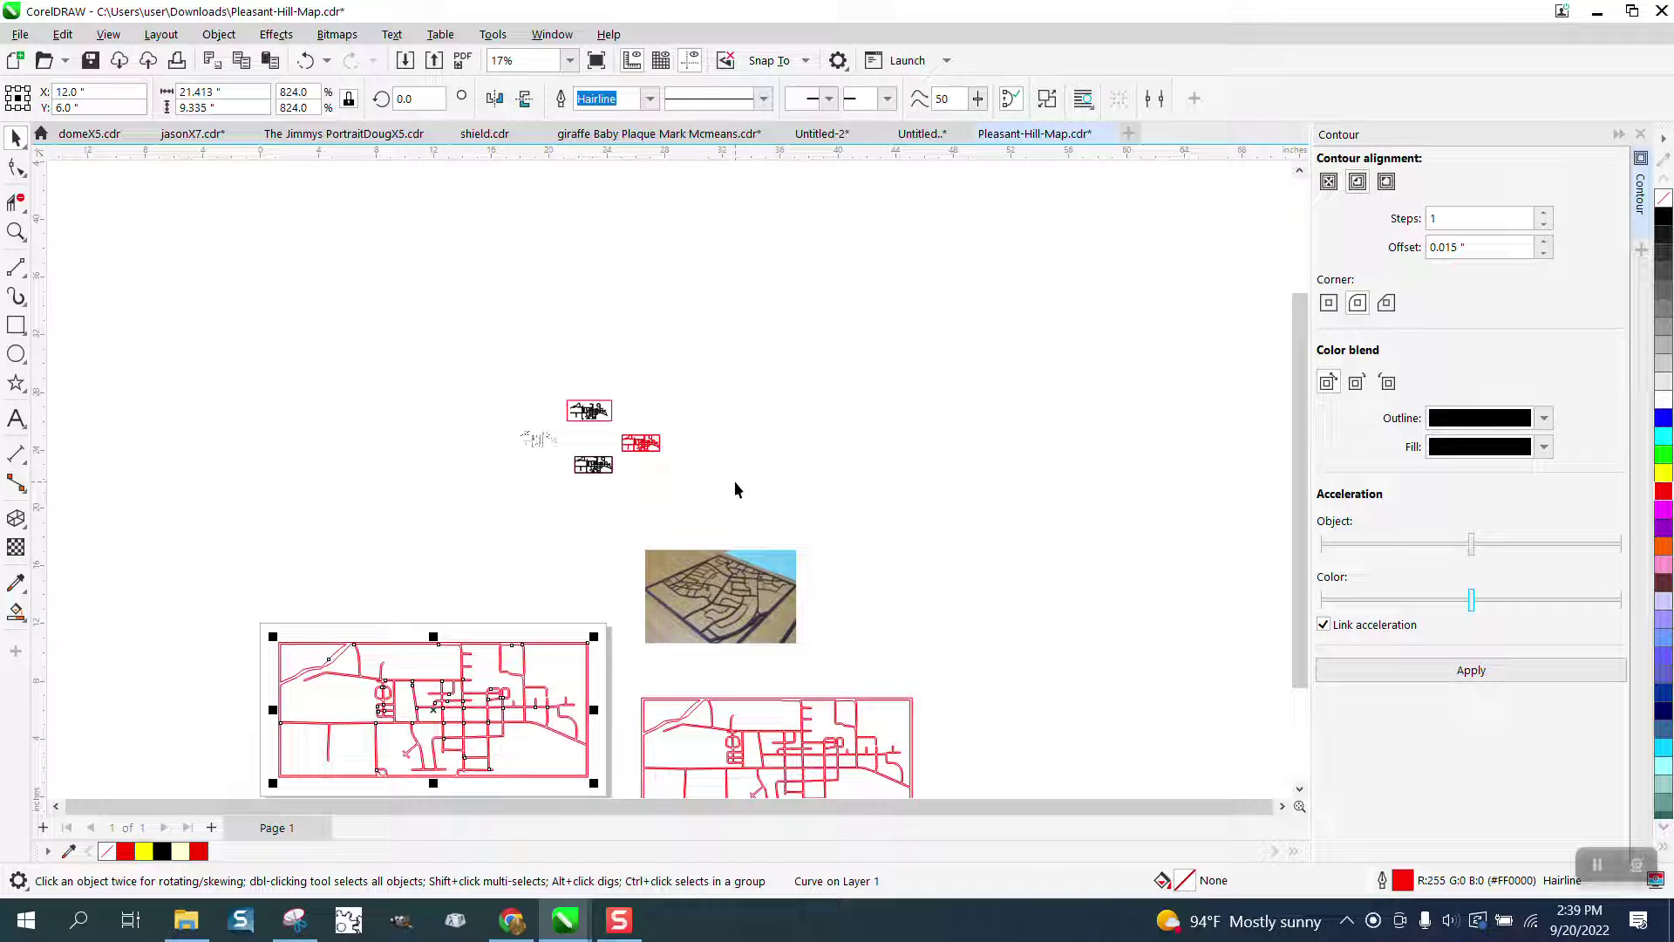
click(15, 231)
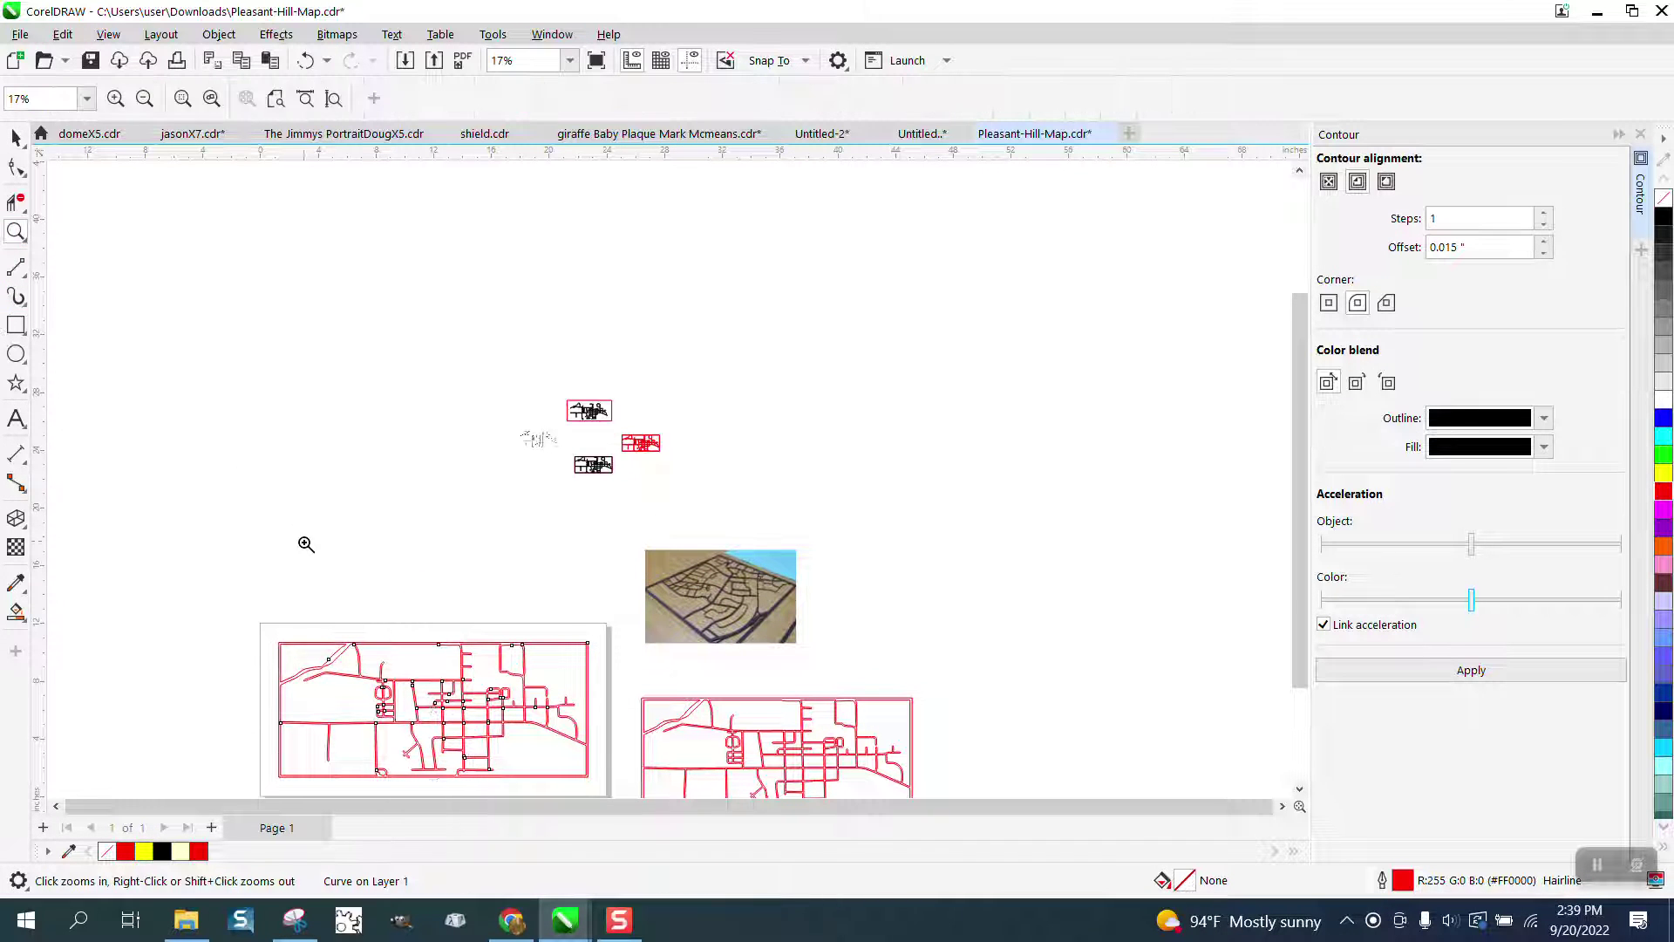
drag(329, 605, 618, 750)
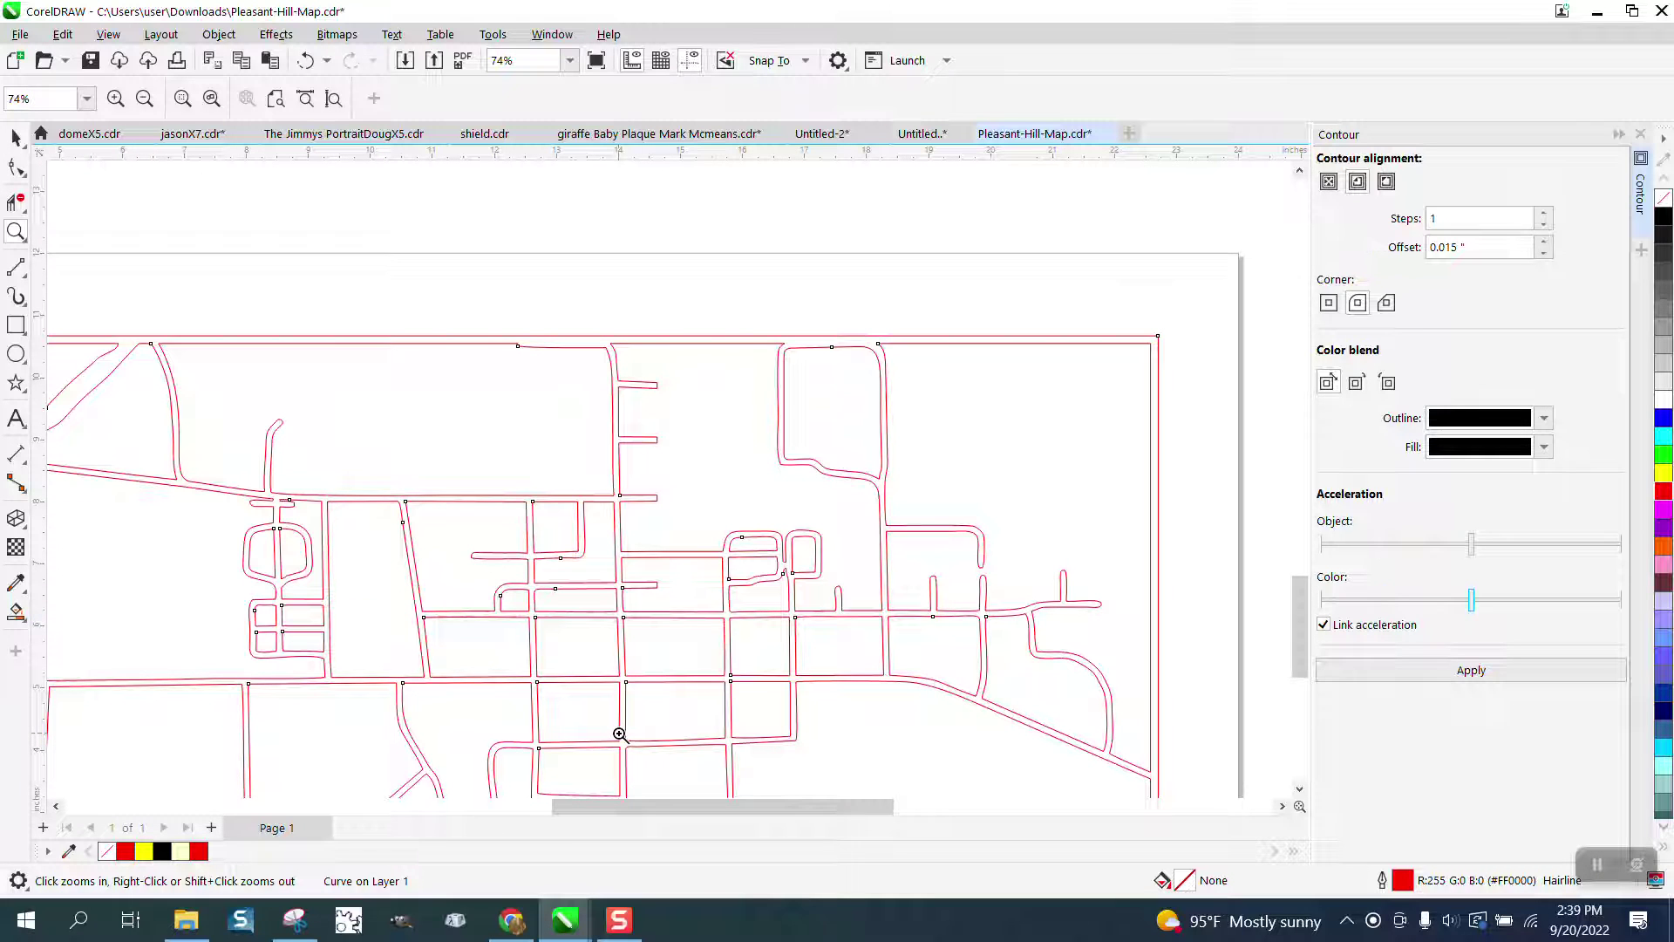